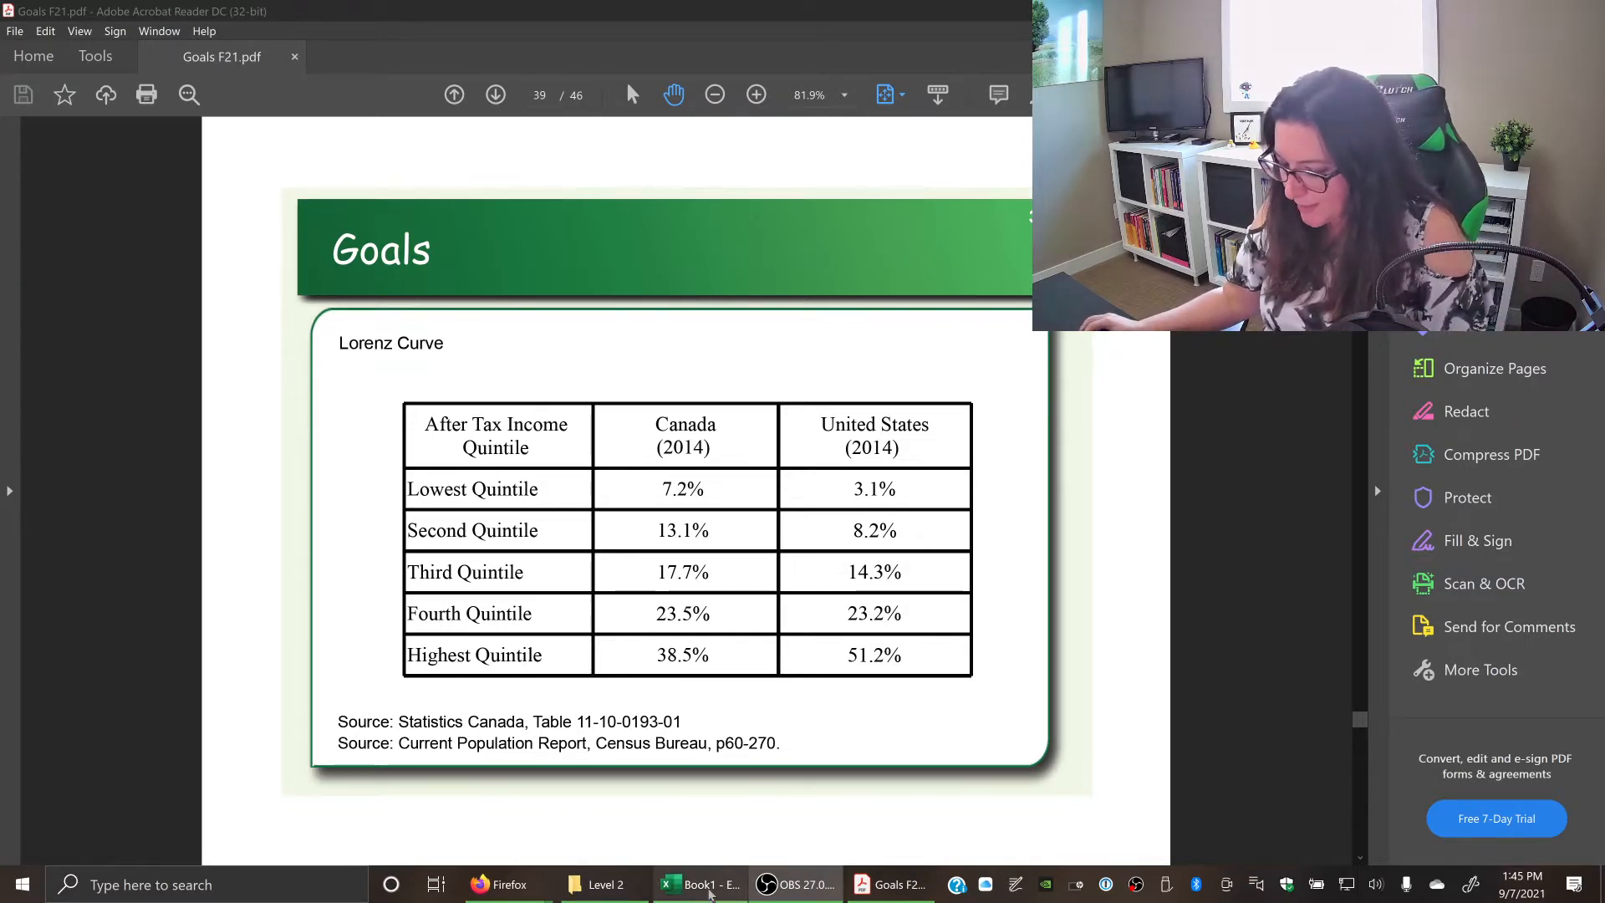
Bring Book1 forward and resize it to sit beside the PDF's Lorenz Curve table.
left_click(701, 884)
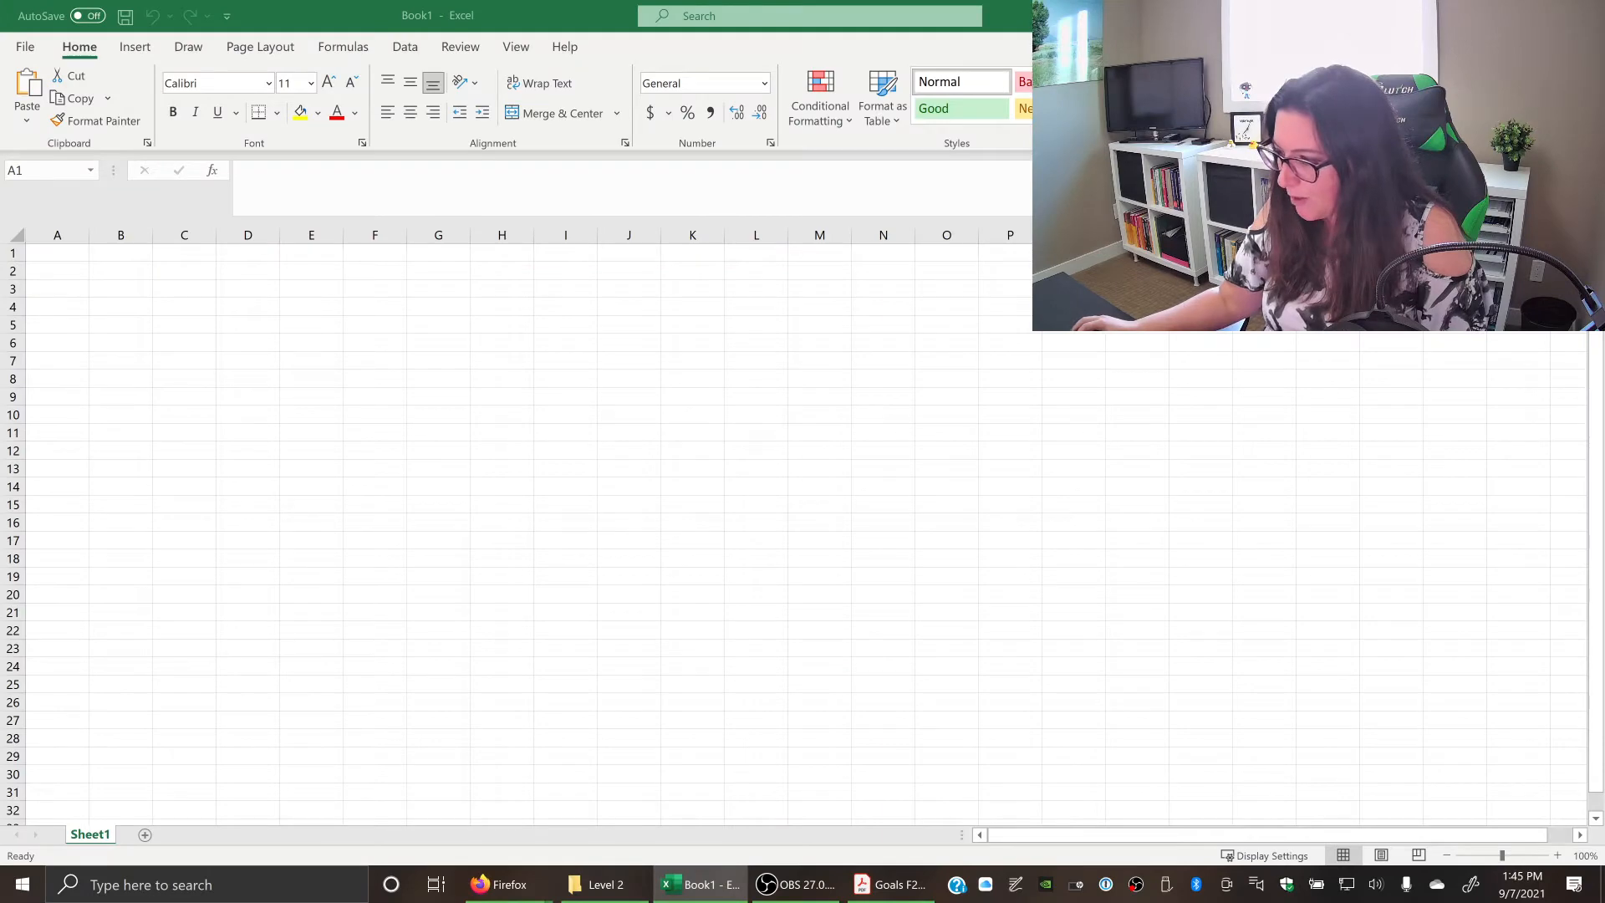
left_click_drag(526, 16, 802, 61)
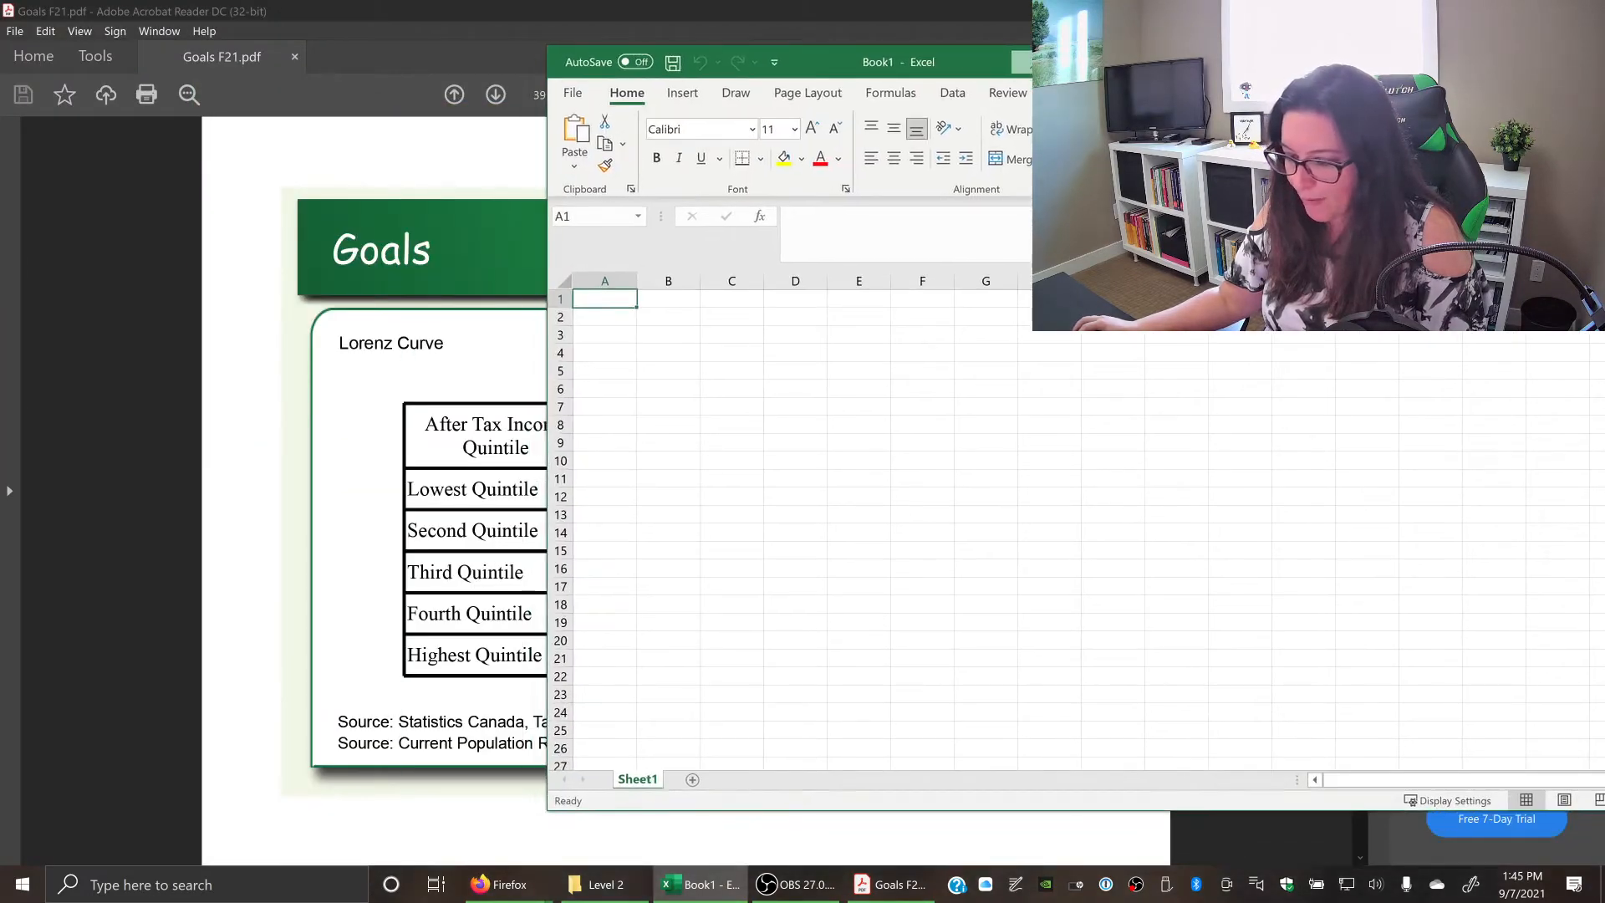
left_click(563, 438)
left_click_drag(878, 59, 531, 37)
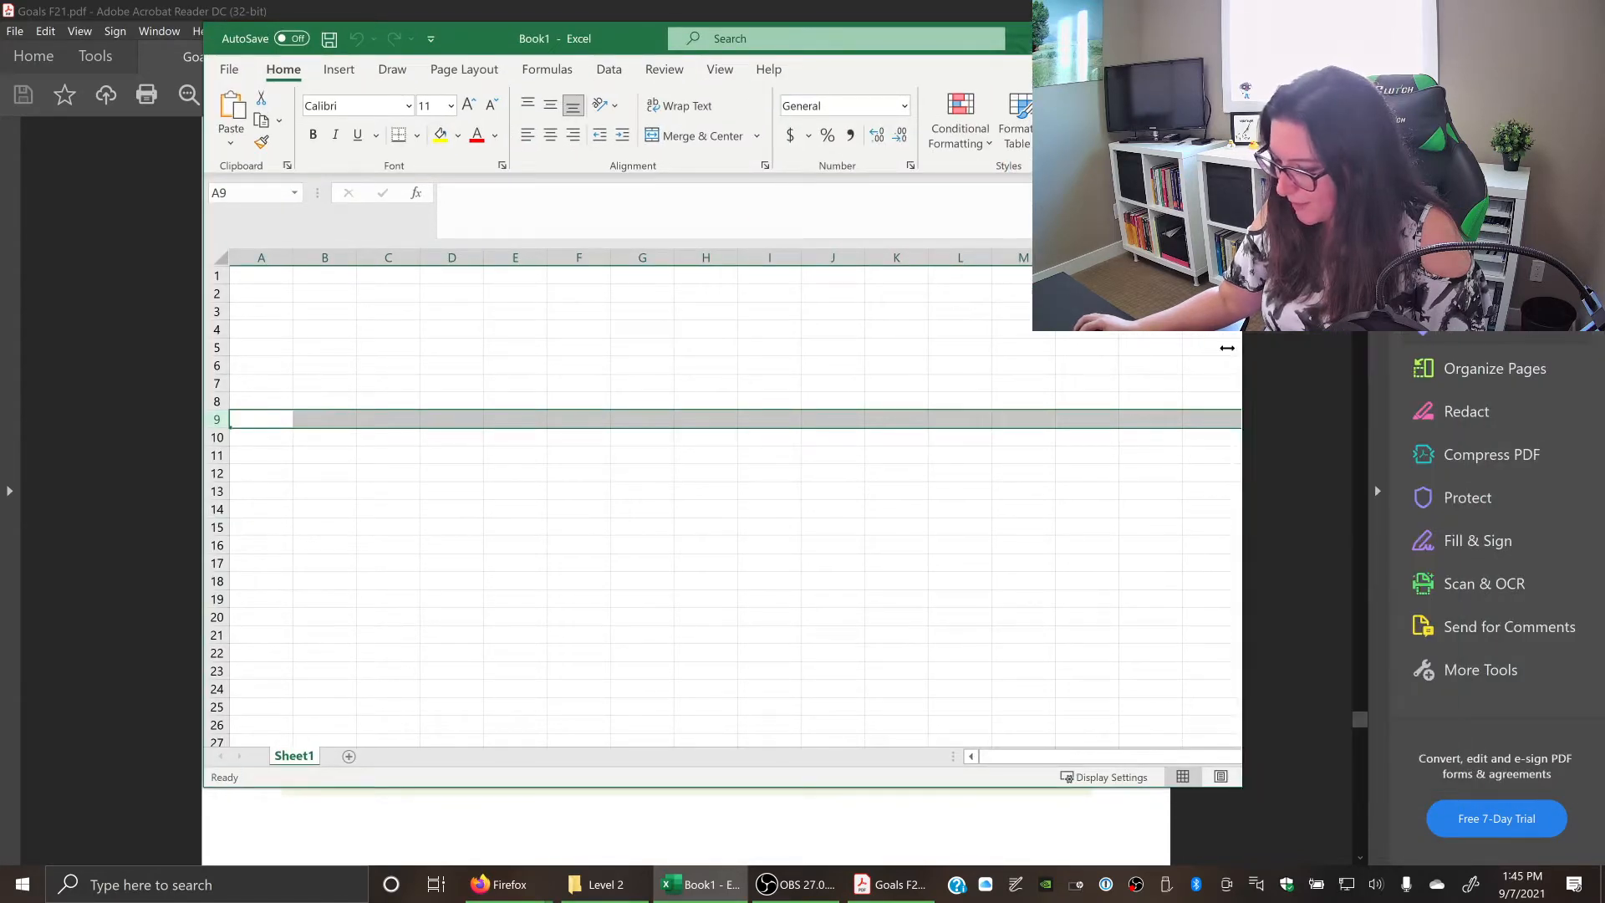
left_click_drag(1439, 365, 1078, 364)
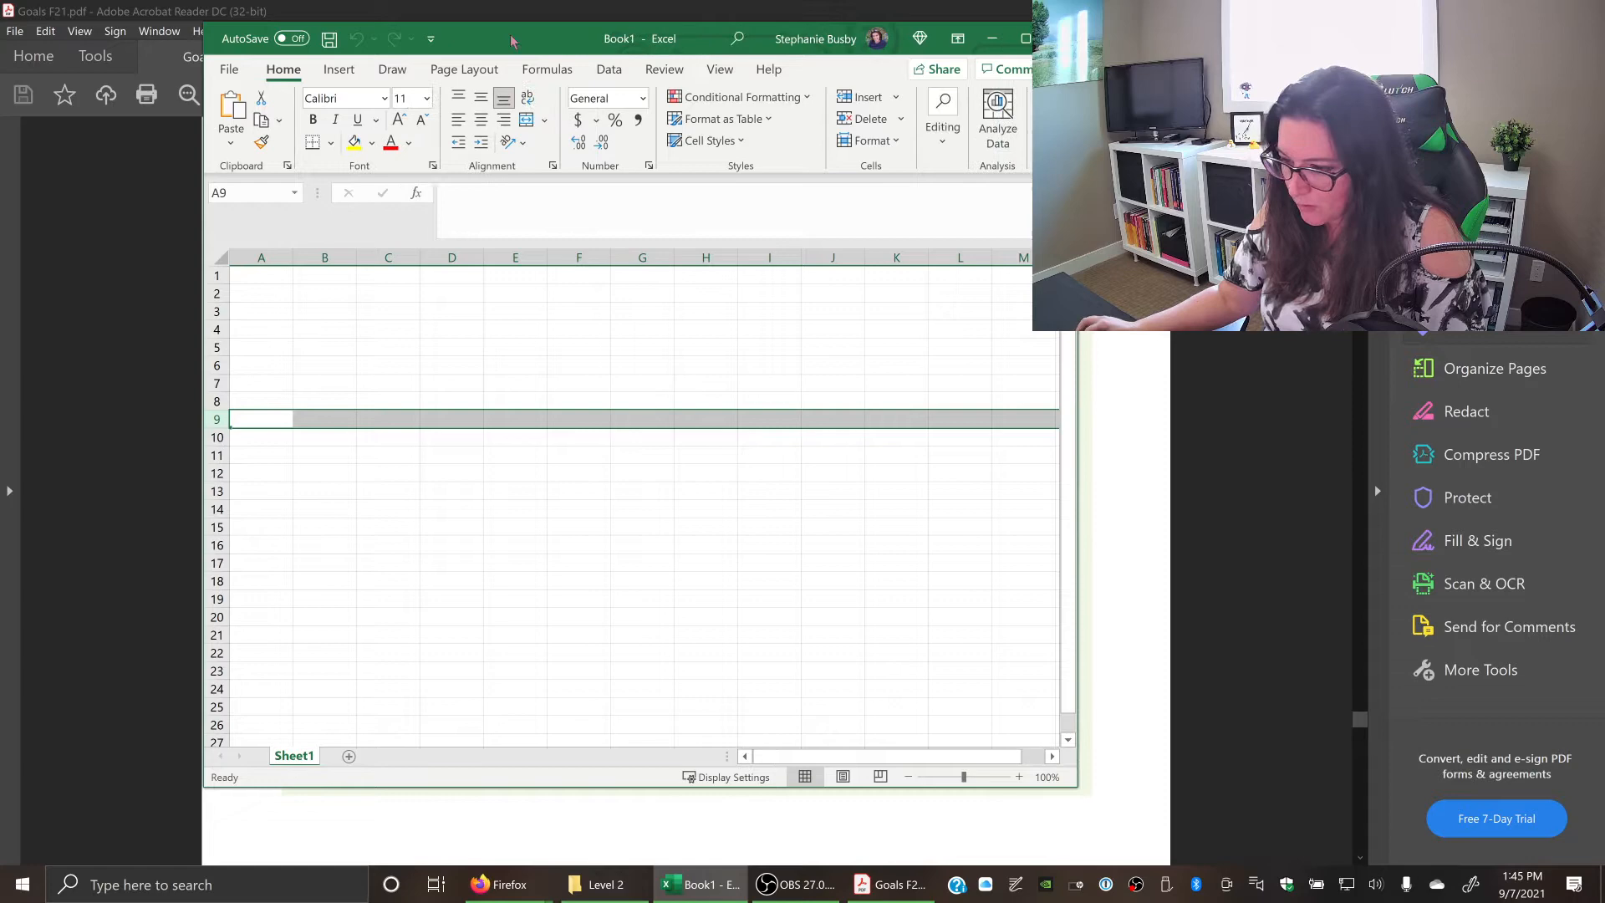
left_click_drag(877, 38, 1379, 117)
left_click_drag(877, 117, 1008, 92)
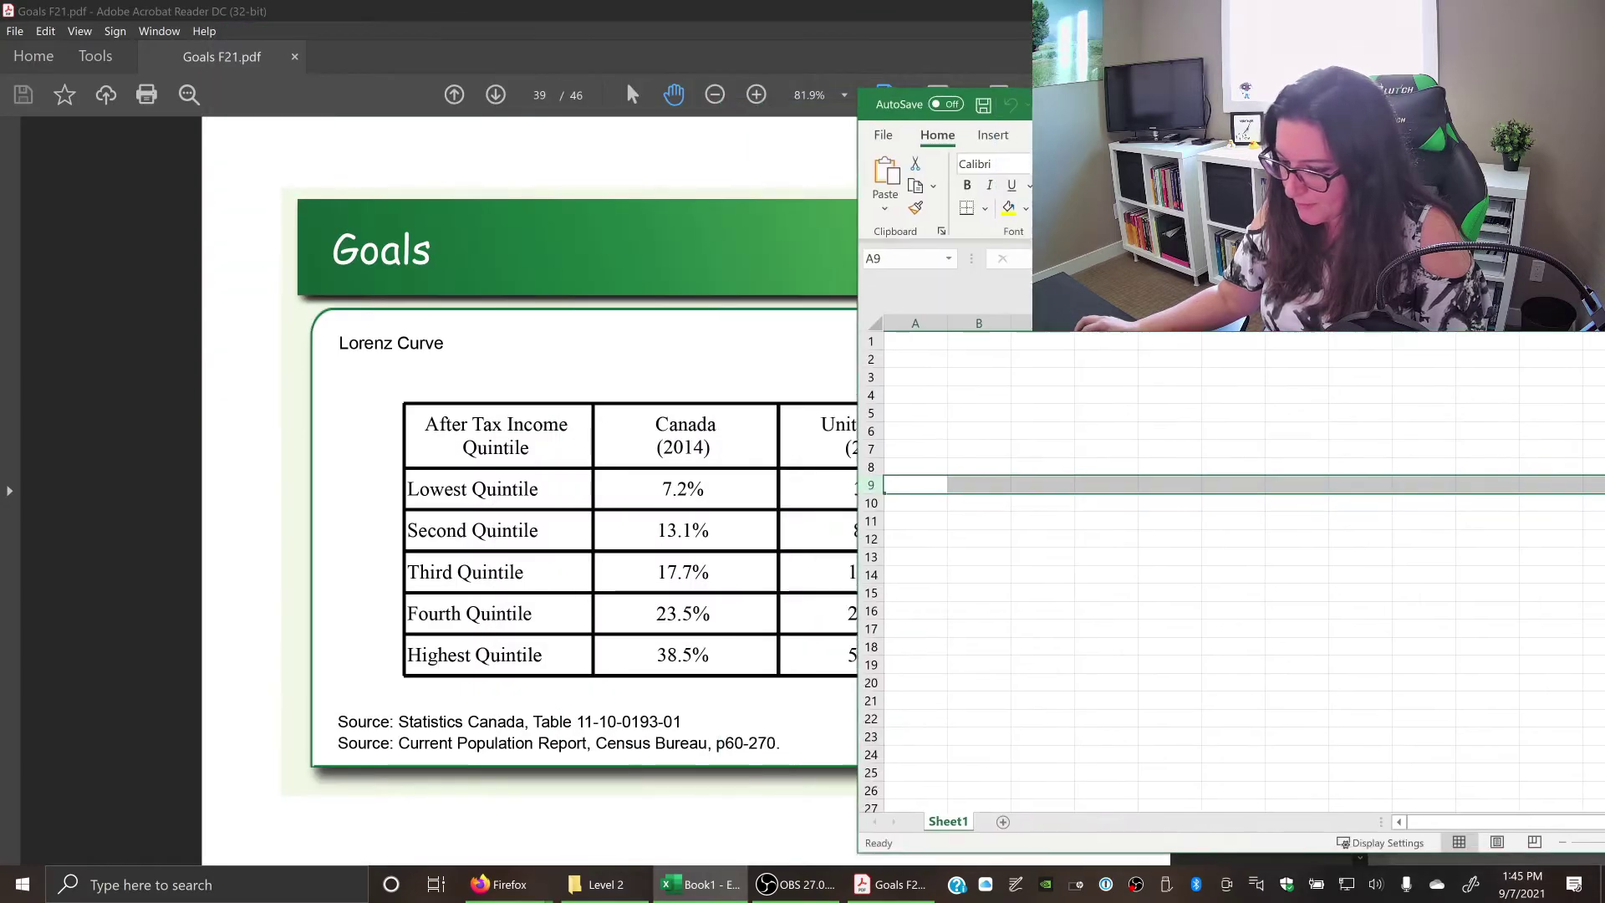
Enter the headings Population and Canadian Income in A2:B2 and fit column B.
left_click(909, 347)
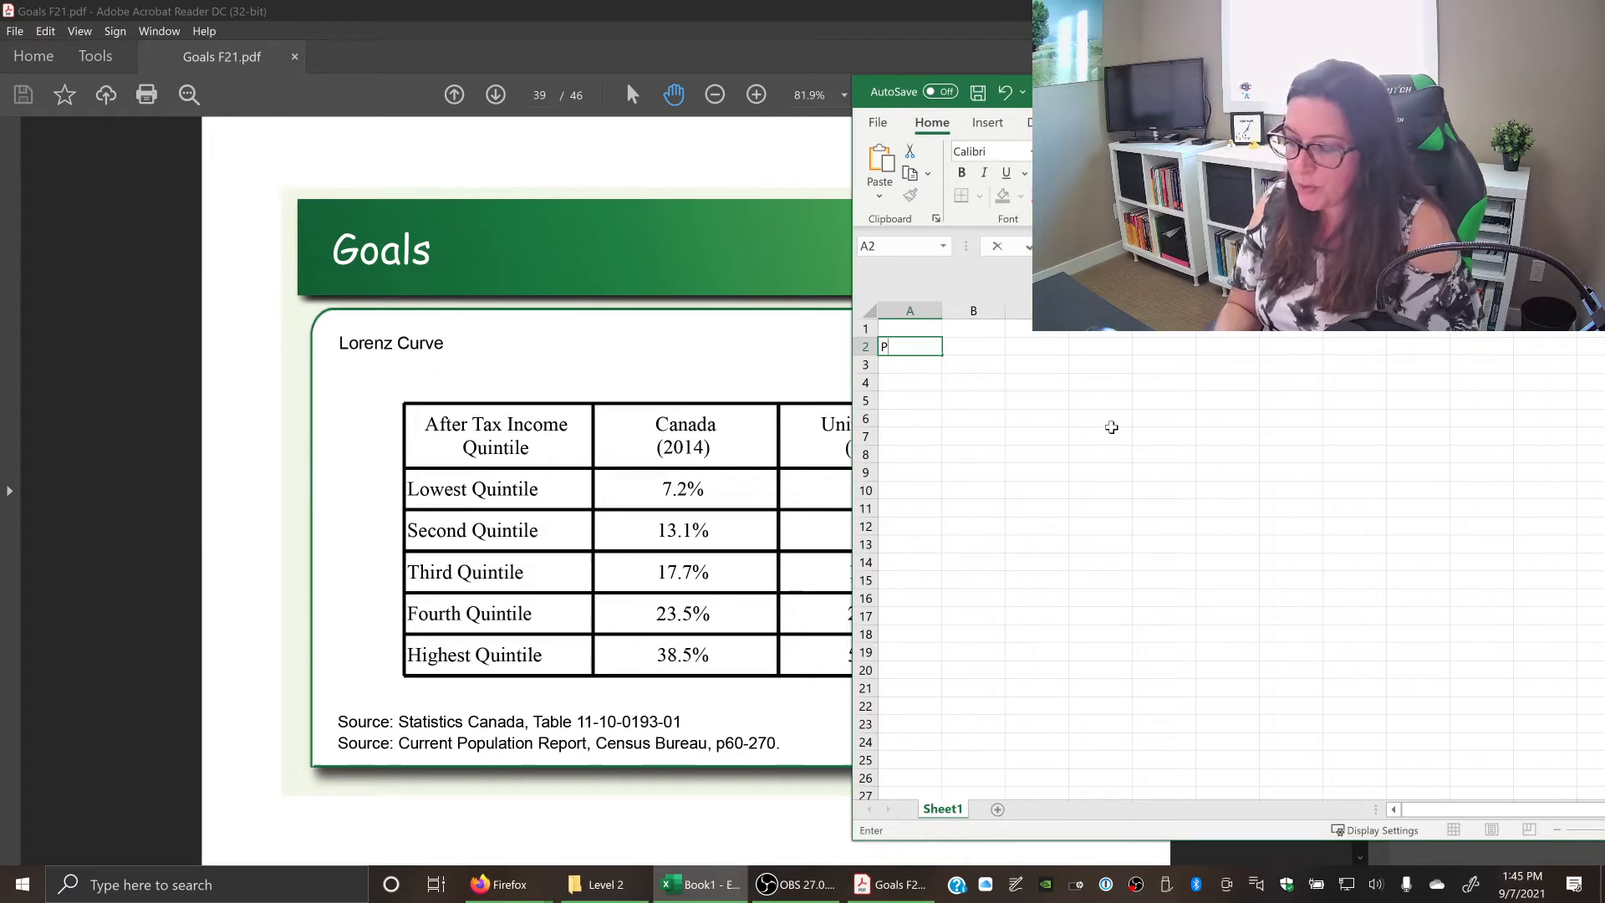
type("Popu")
key("BackSpace")
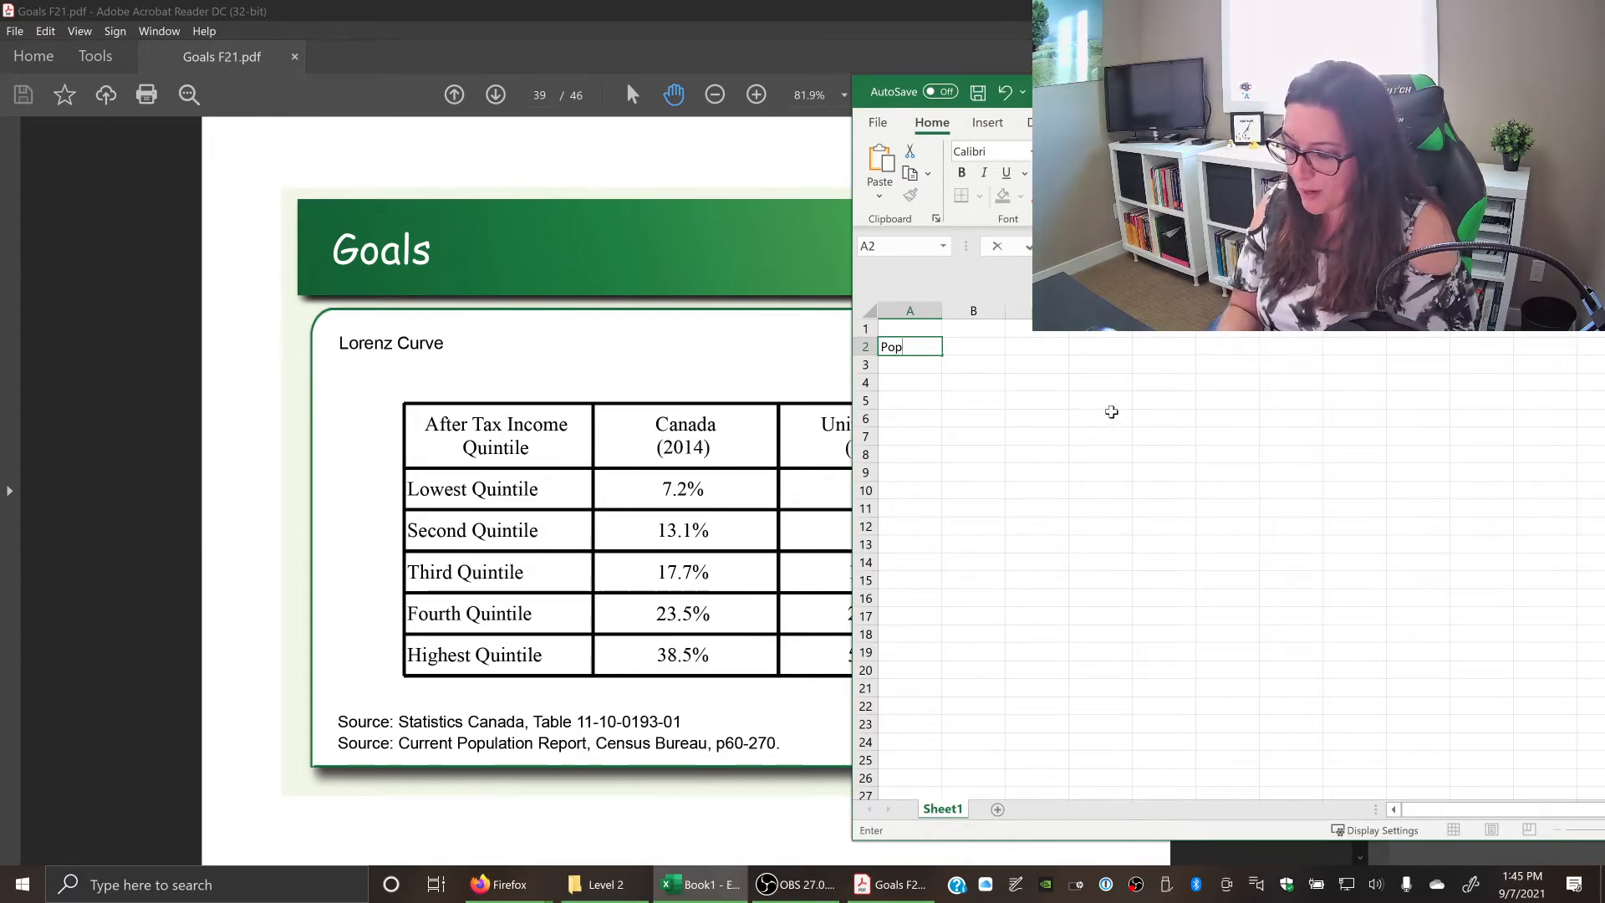
type("ulation")
key("Tab")
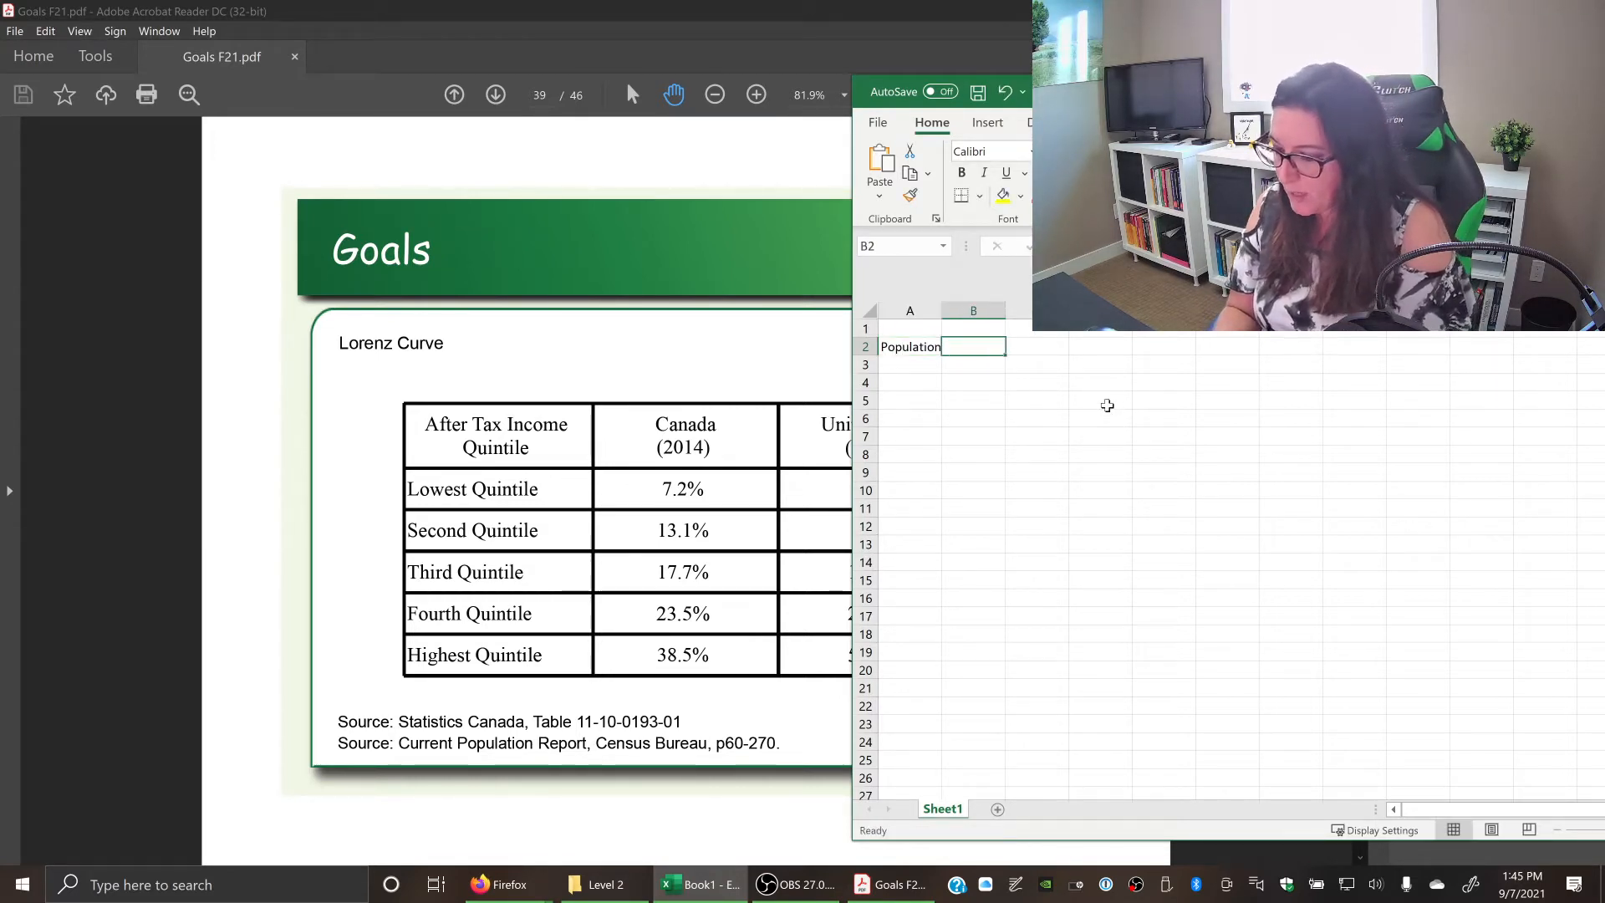
type("INIncome")
key("BackSpace")
key("BackSpace")
key("BackSpace")
type("I")
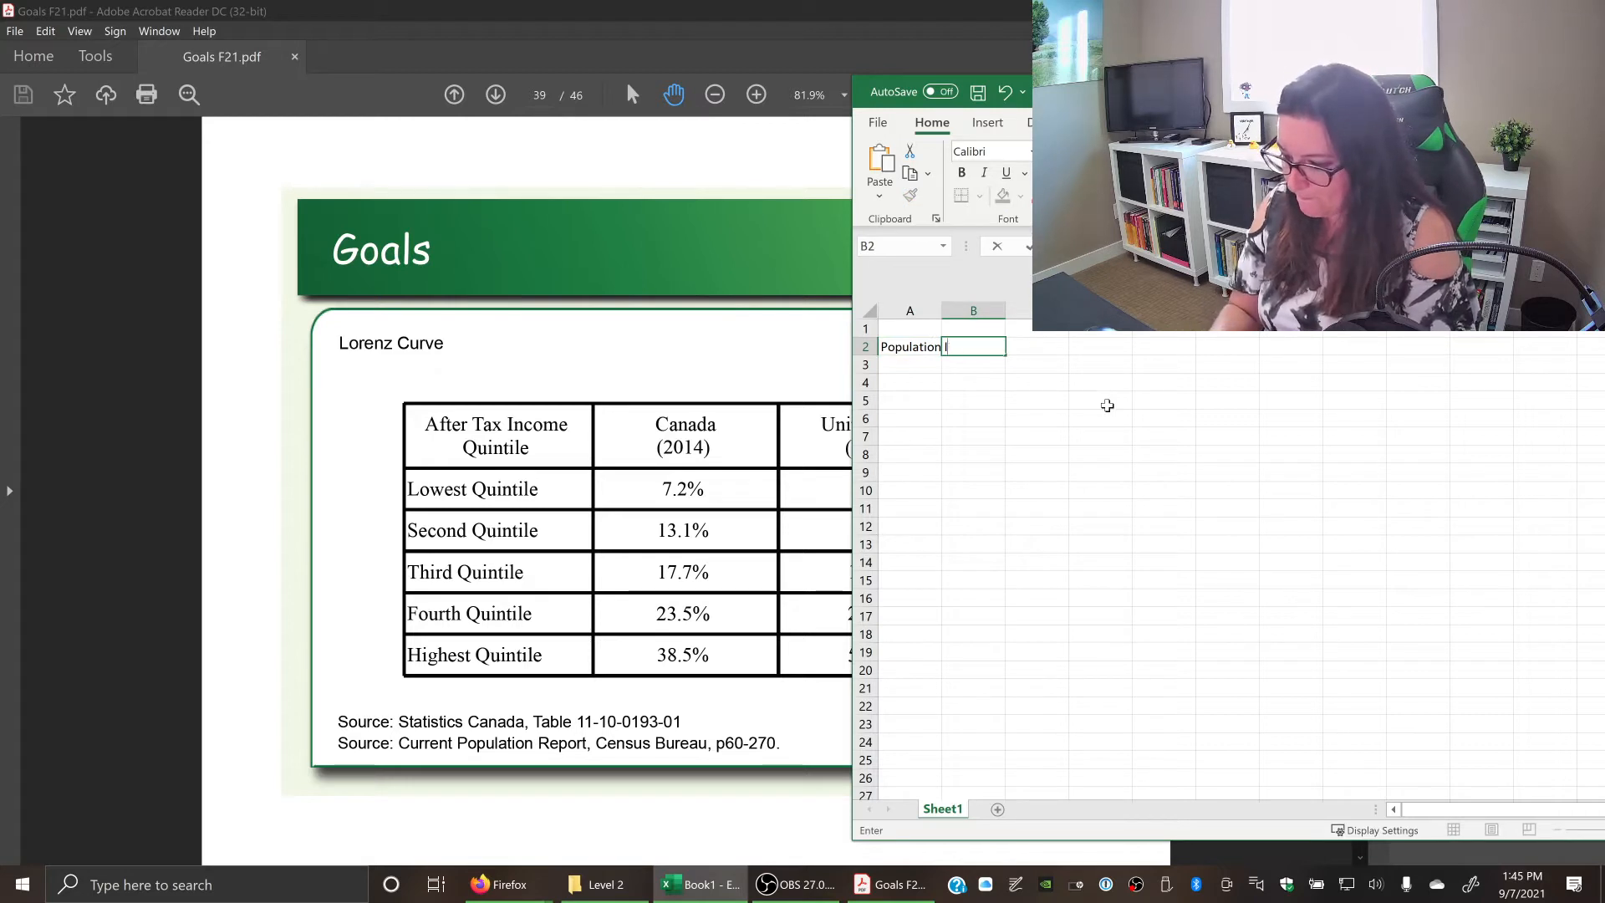
type("ncome")
key("Return")
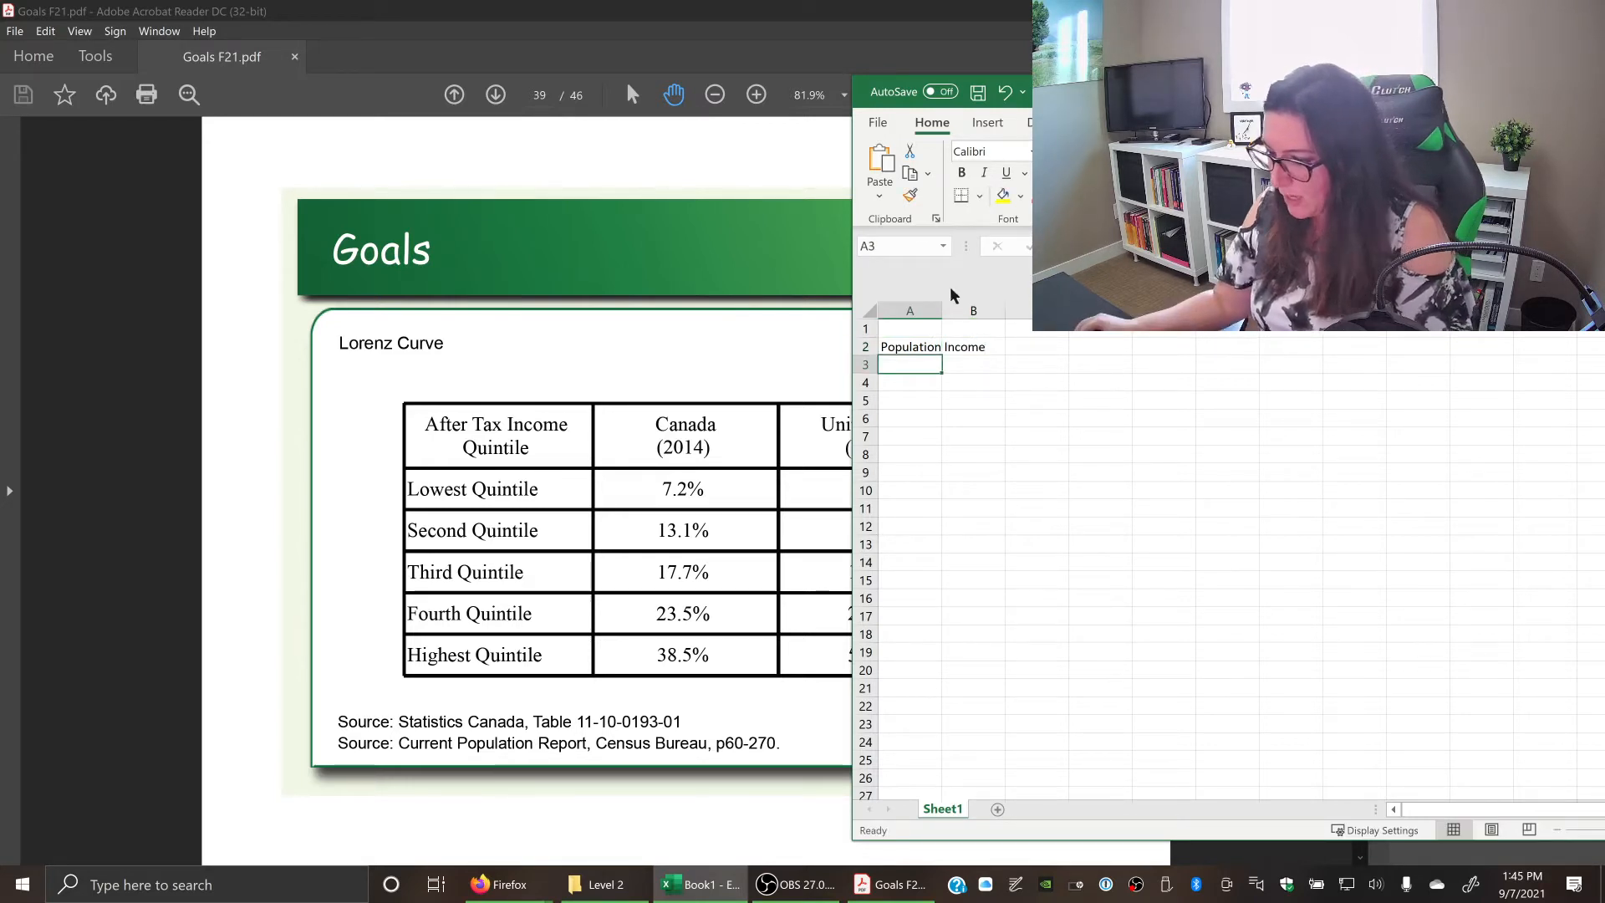
left_click(979, 346)
double_click(979, 346)
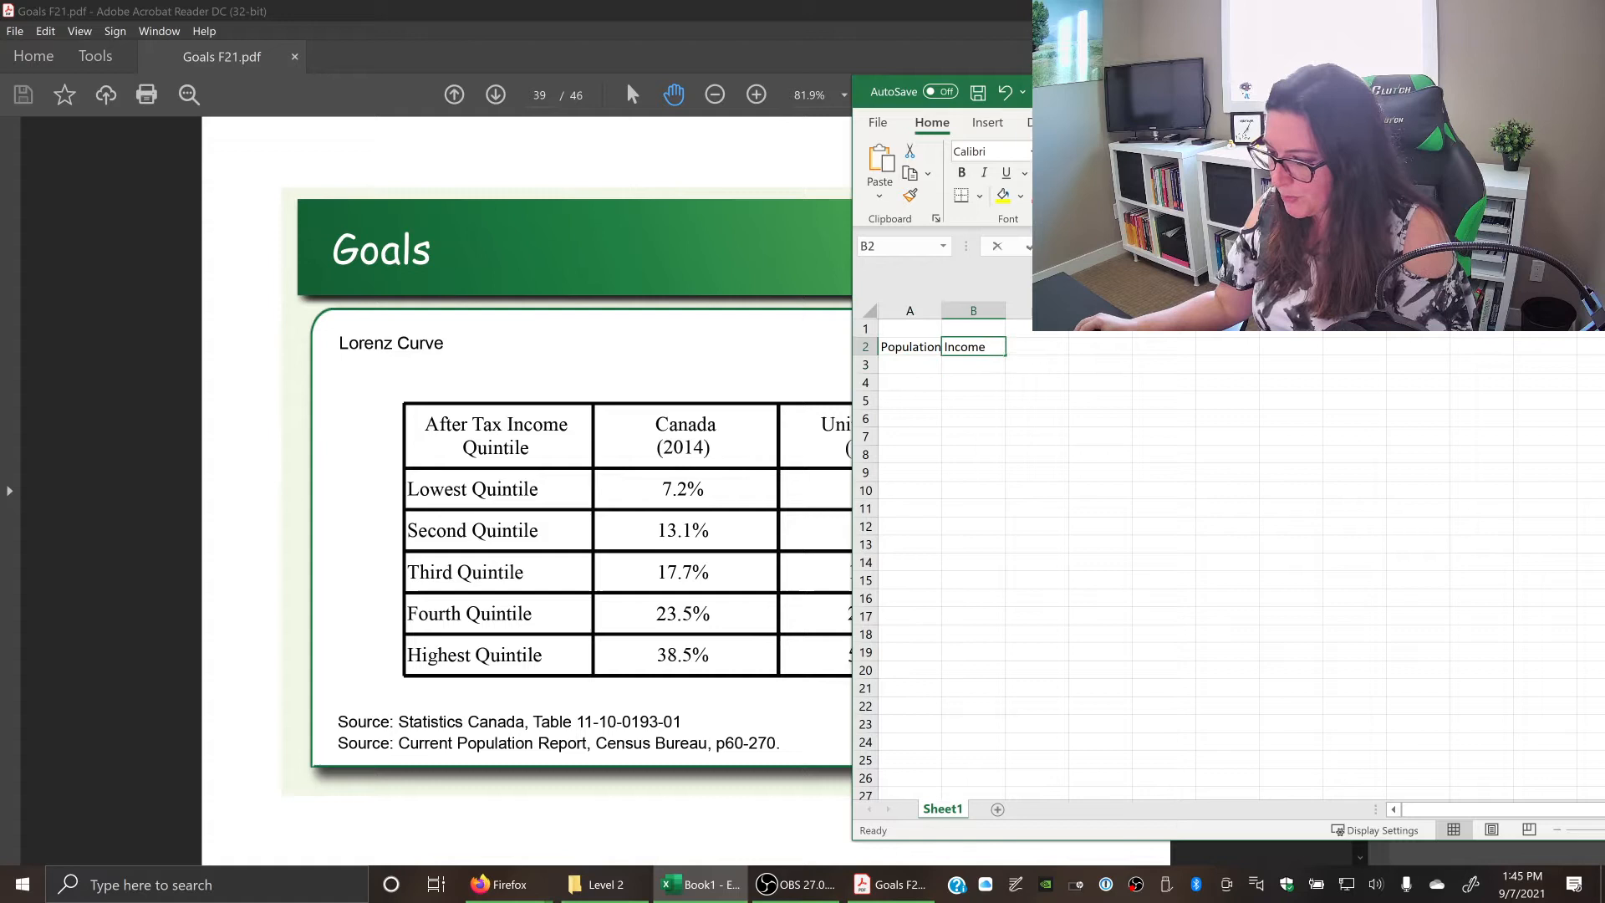
type("Caad")
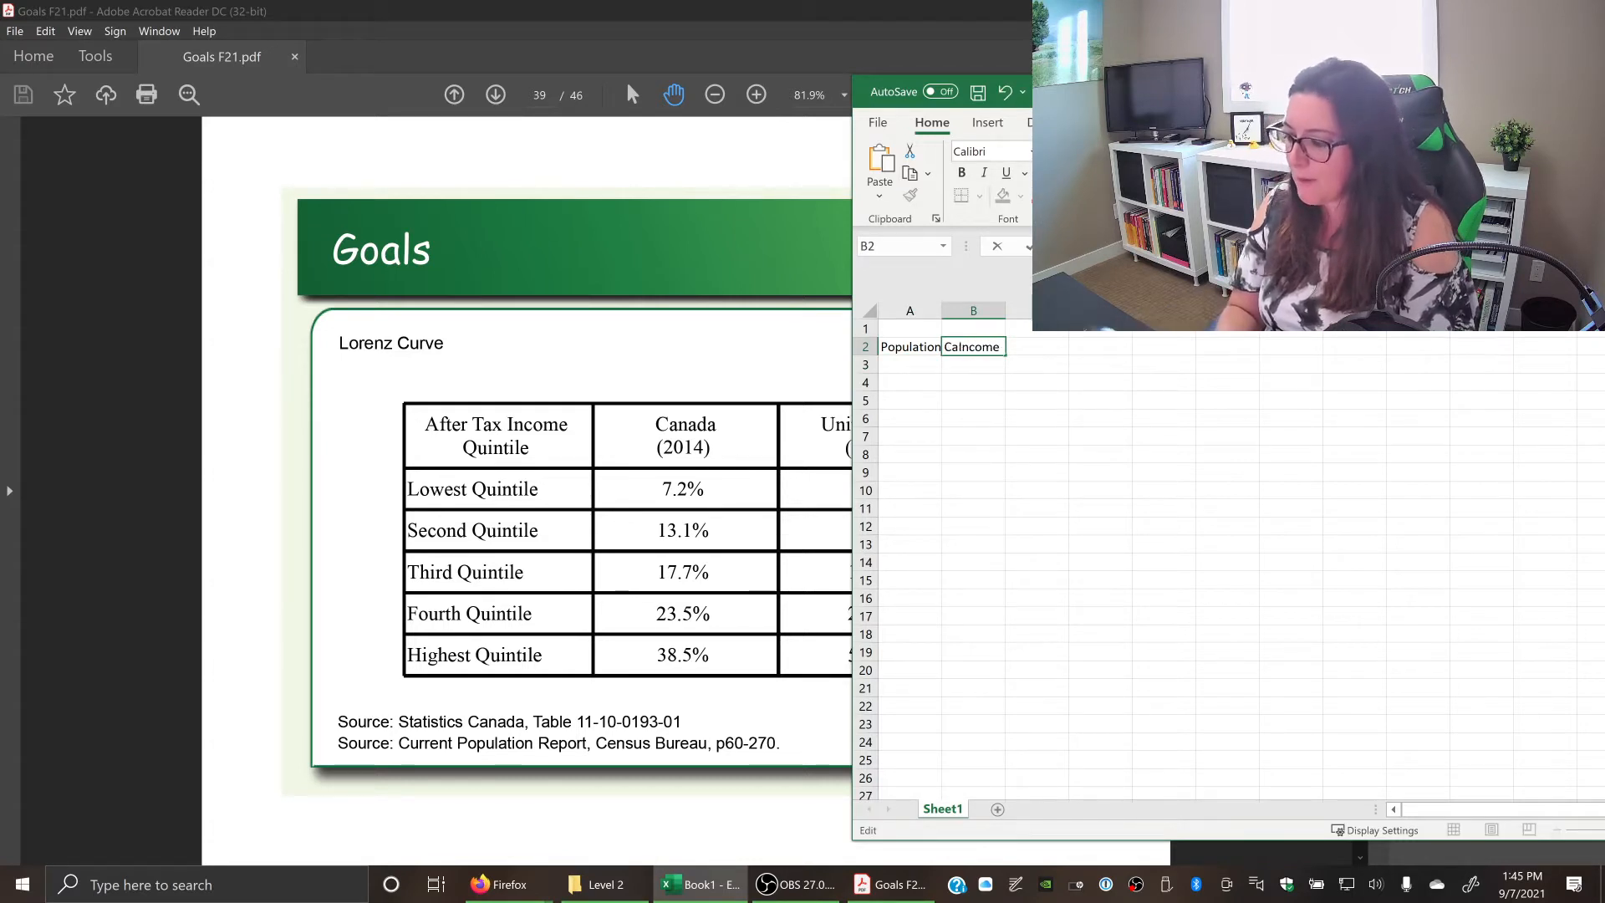
key("BackSpace")
key("BackSpace")
key("BackSpace")
type("Canadian")
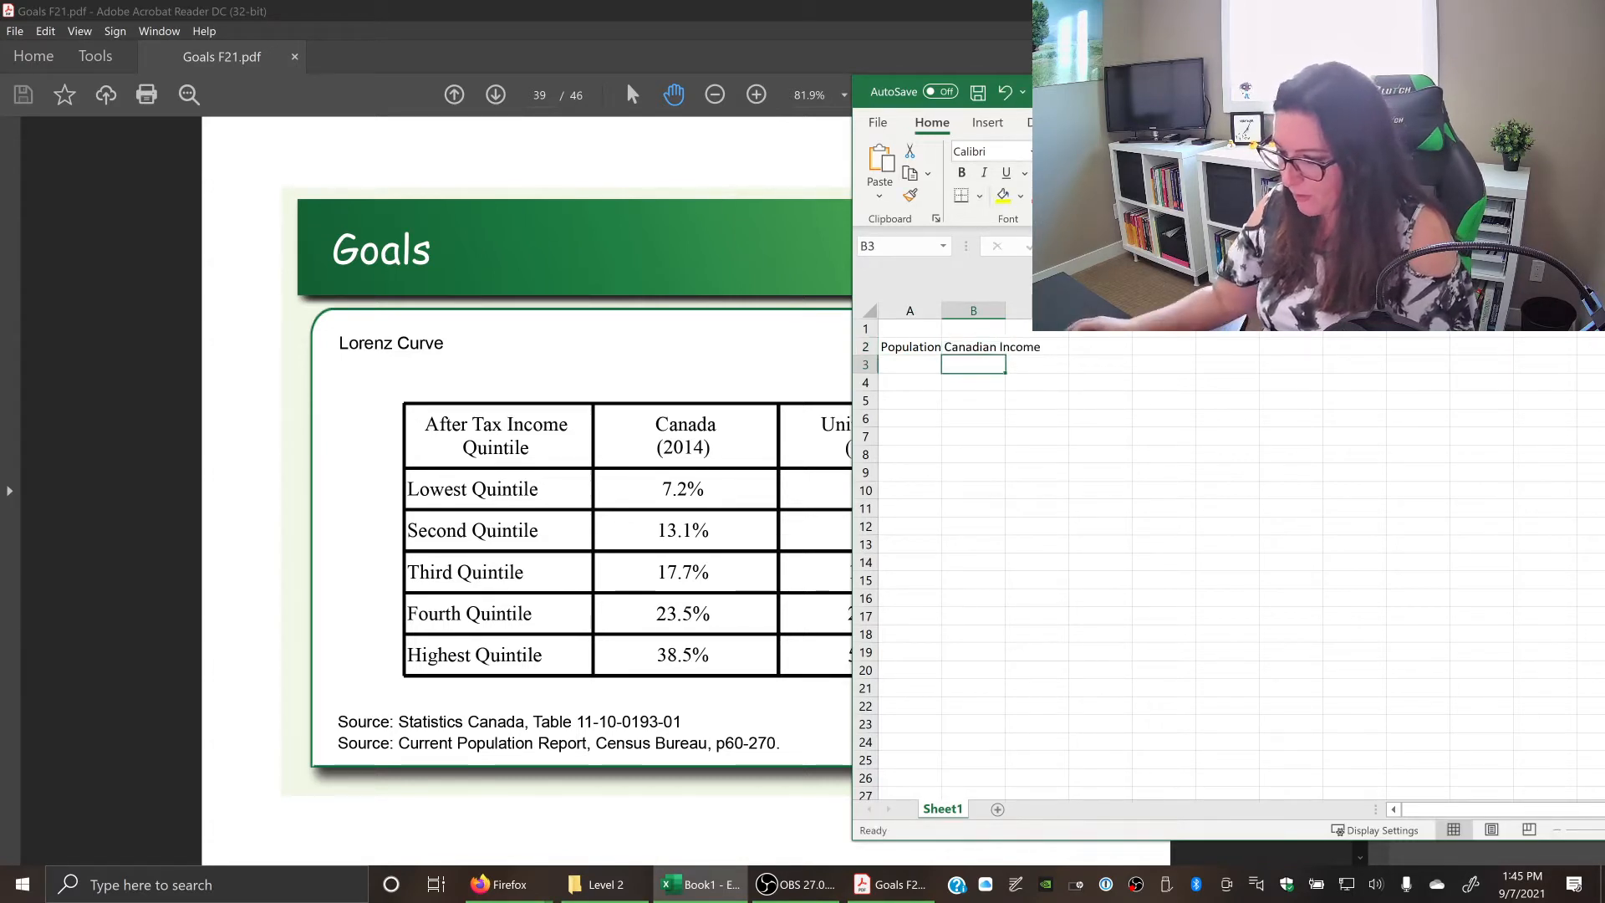
key("Return")
double_click(1004, 311)
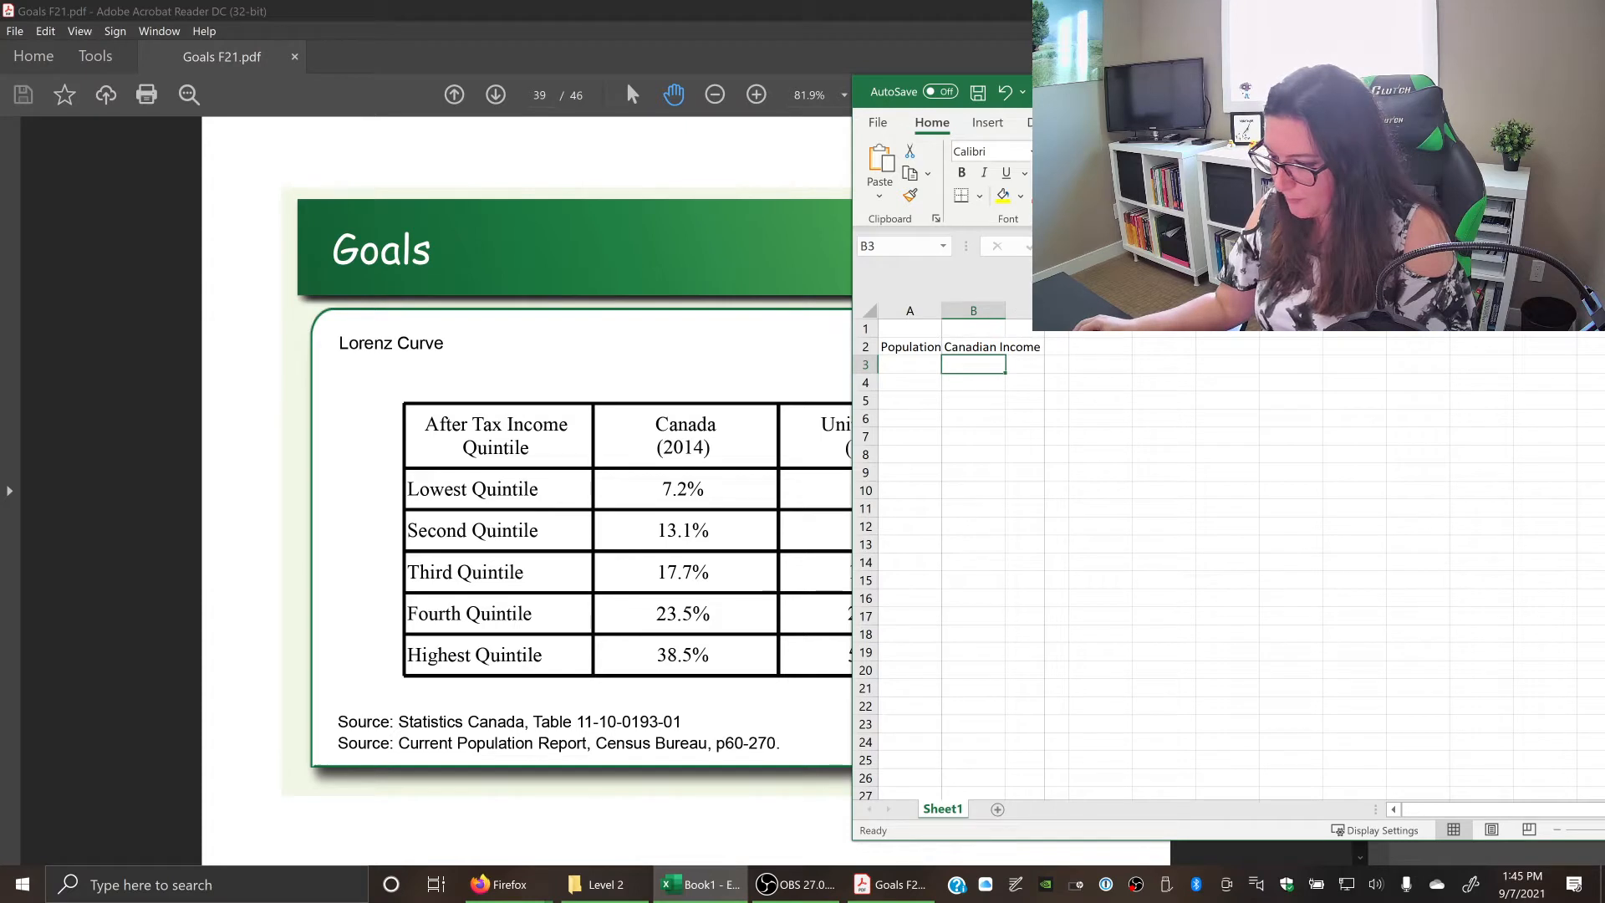
Enter Perfect Equality and Perfect Inequality in C2:D2 and widen the heading columns.
left_click(1115, 397)
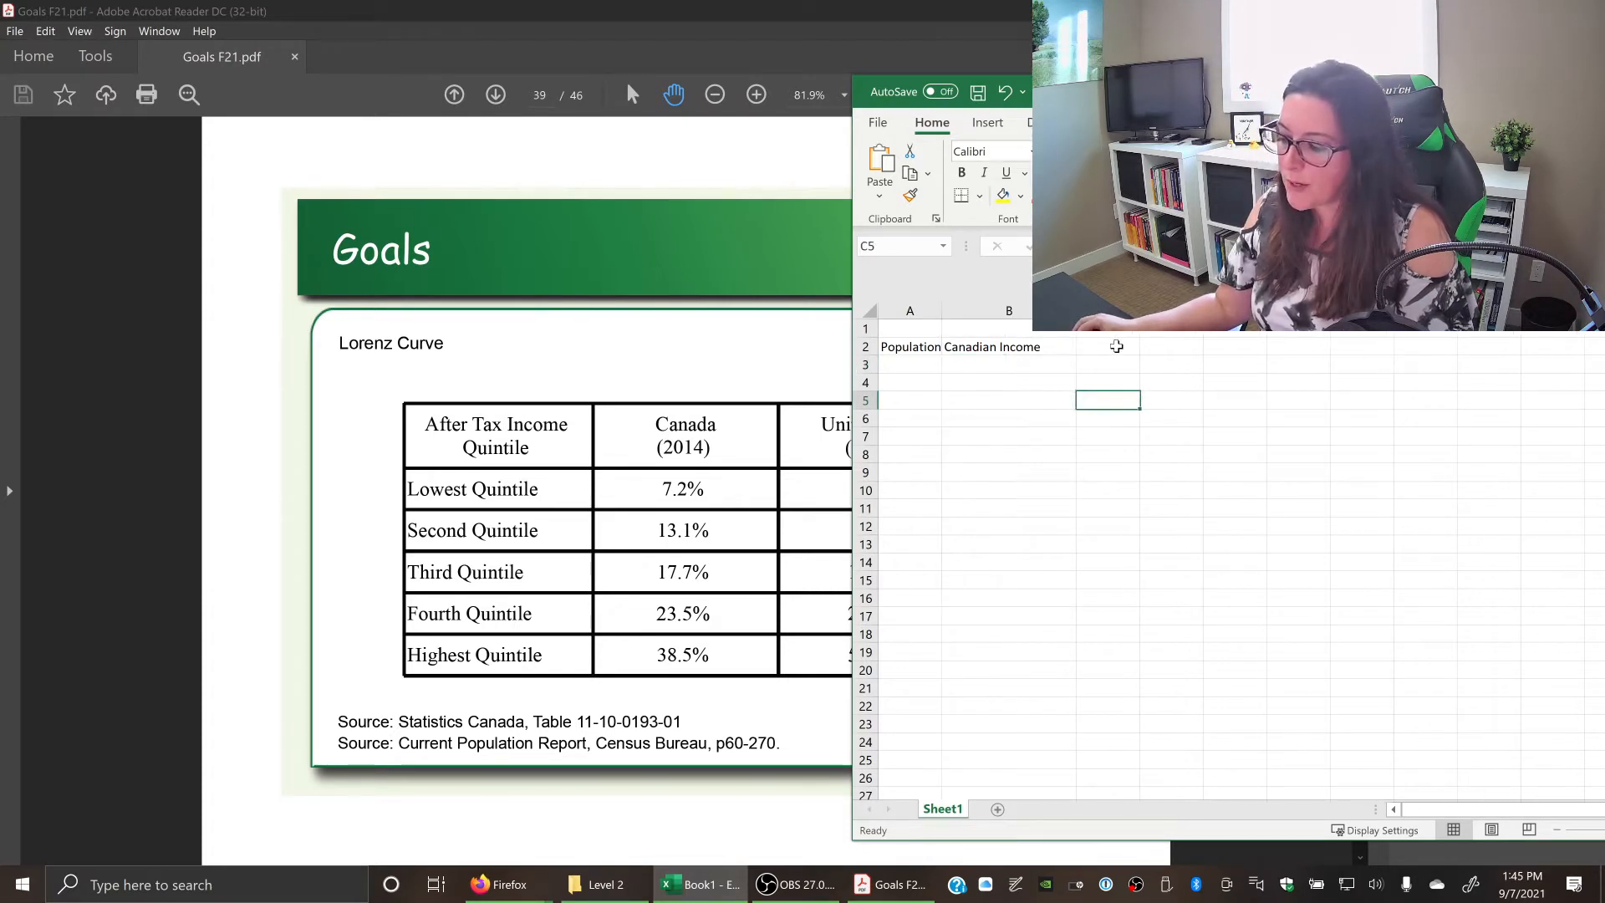
left_click(1108, 346)
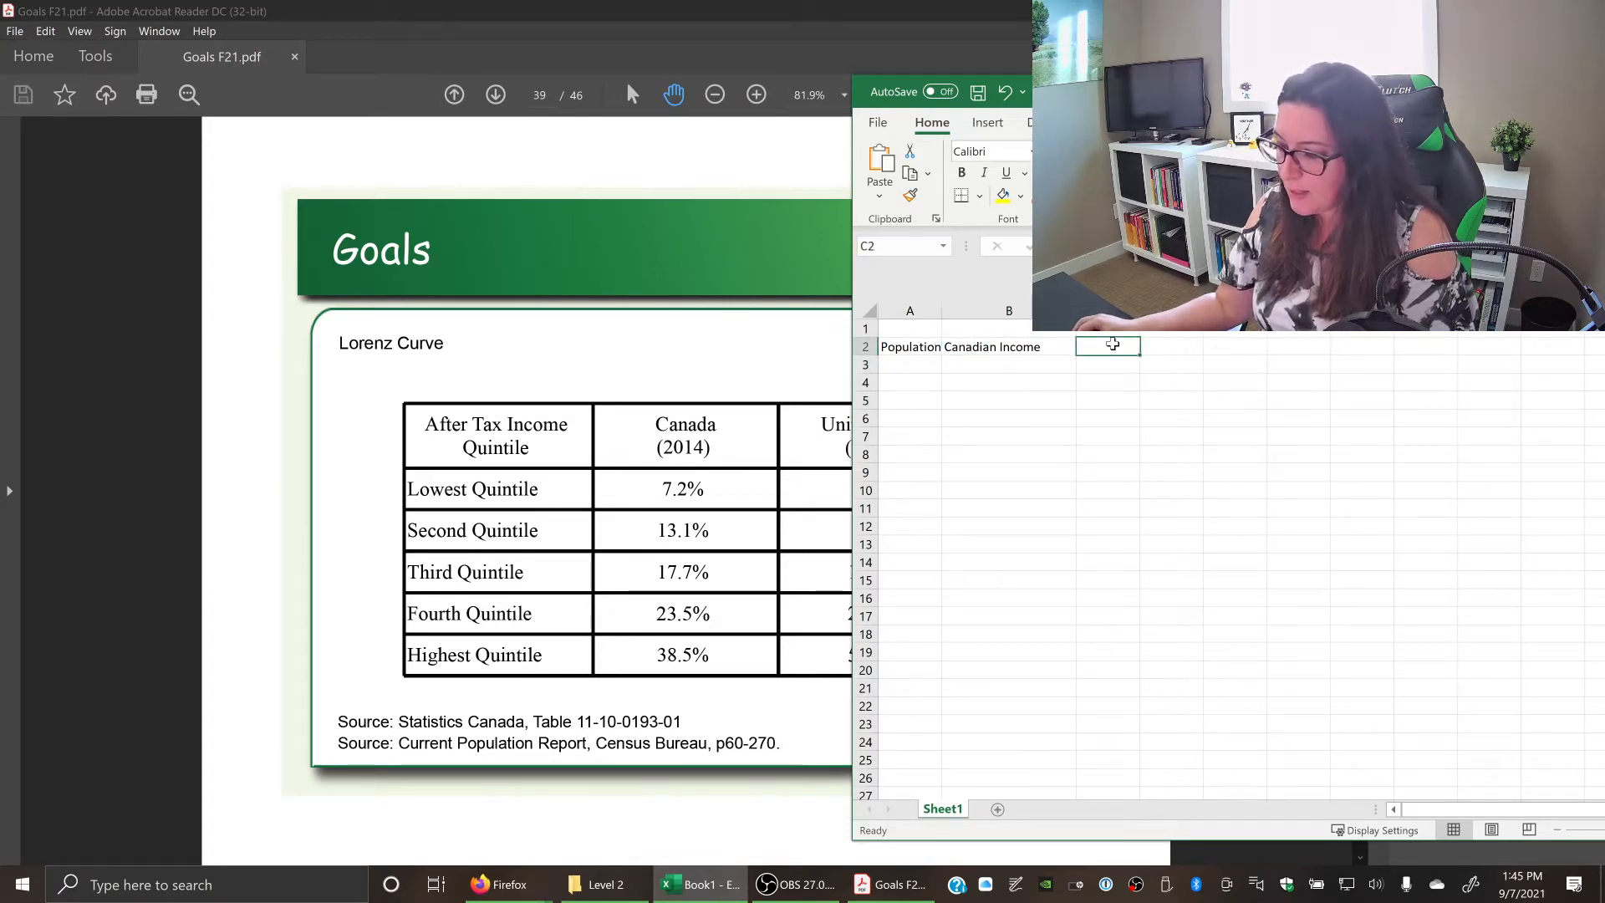
type("Perfect e")
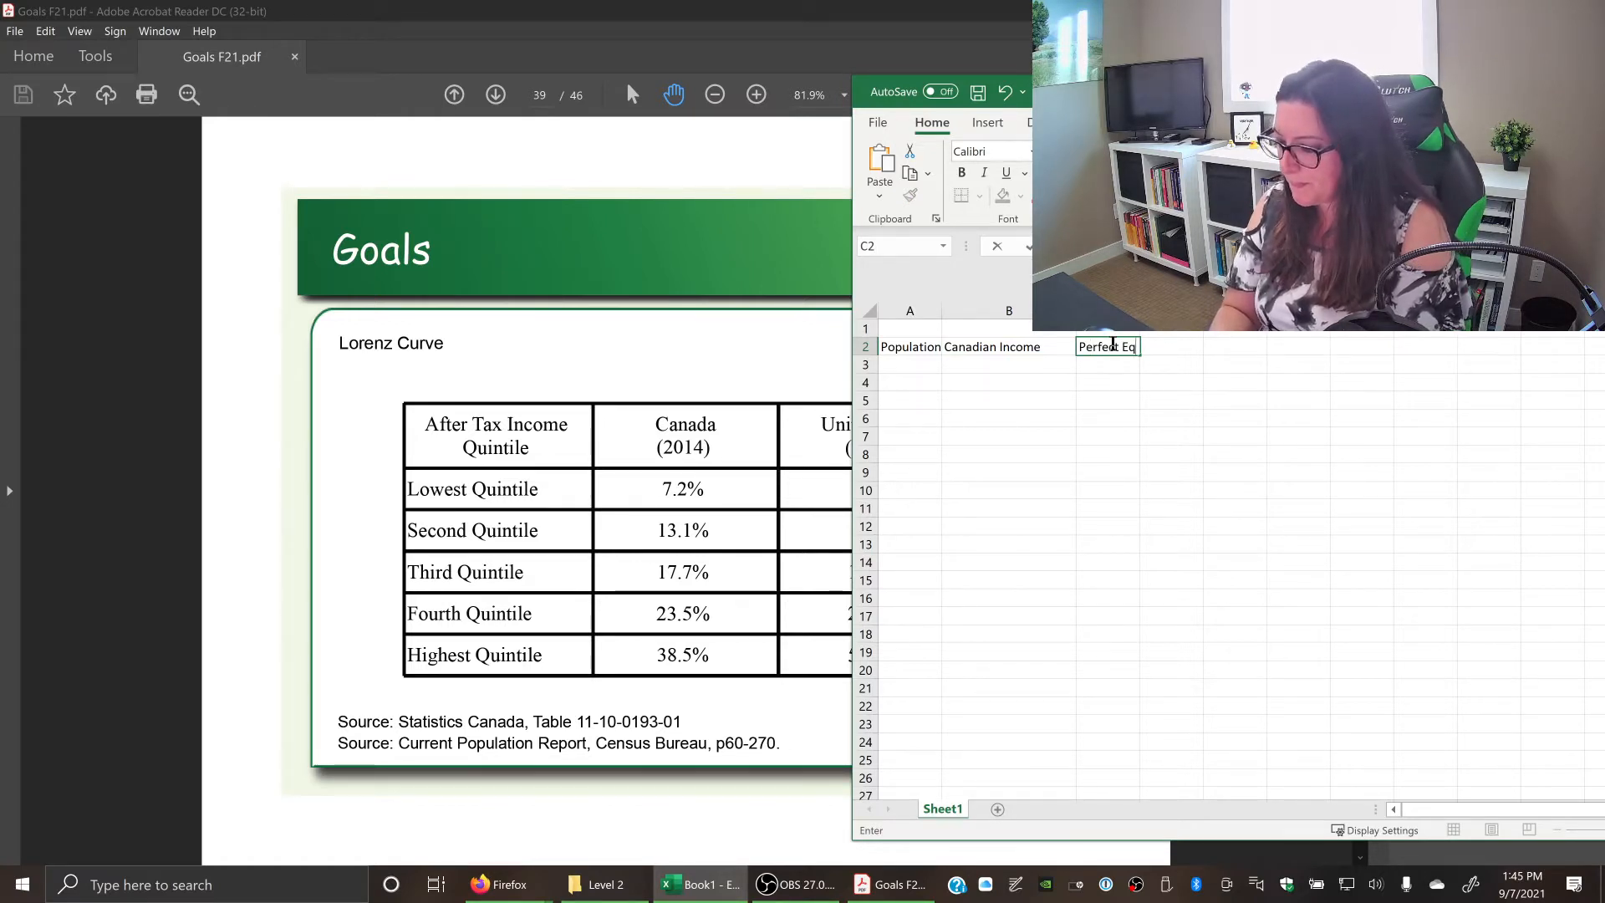
type("uality")
key("Tab")
type("Per")
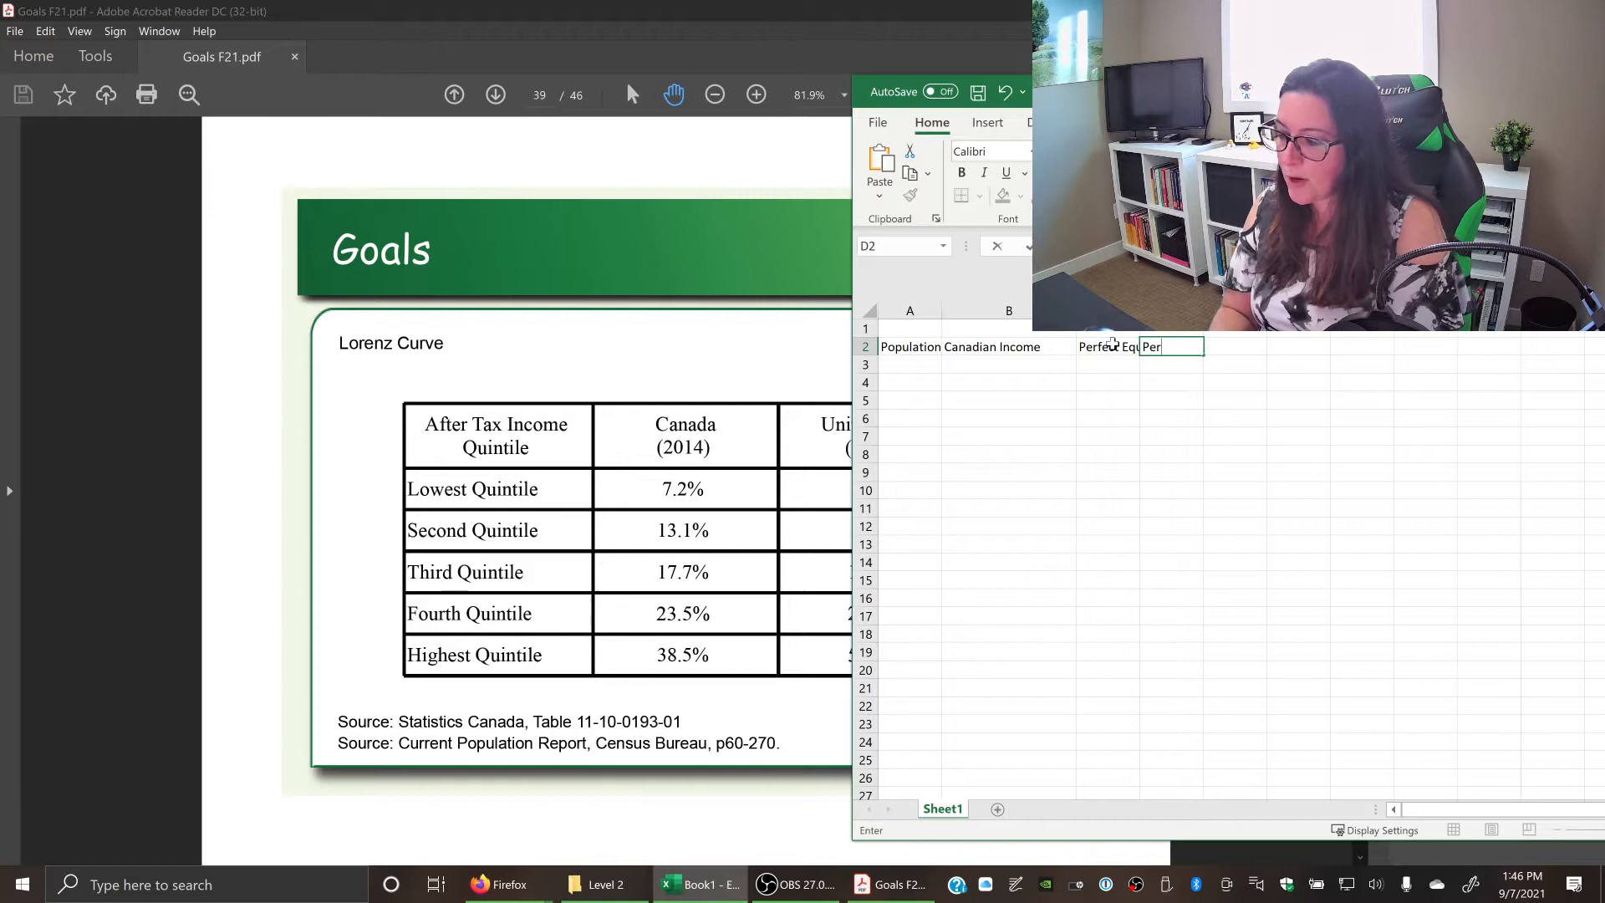
type("fect Inequality")
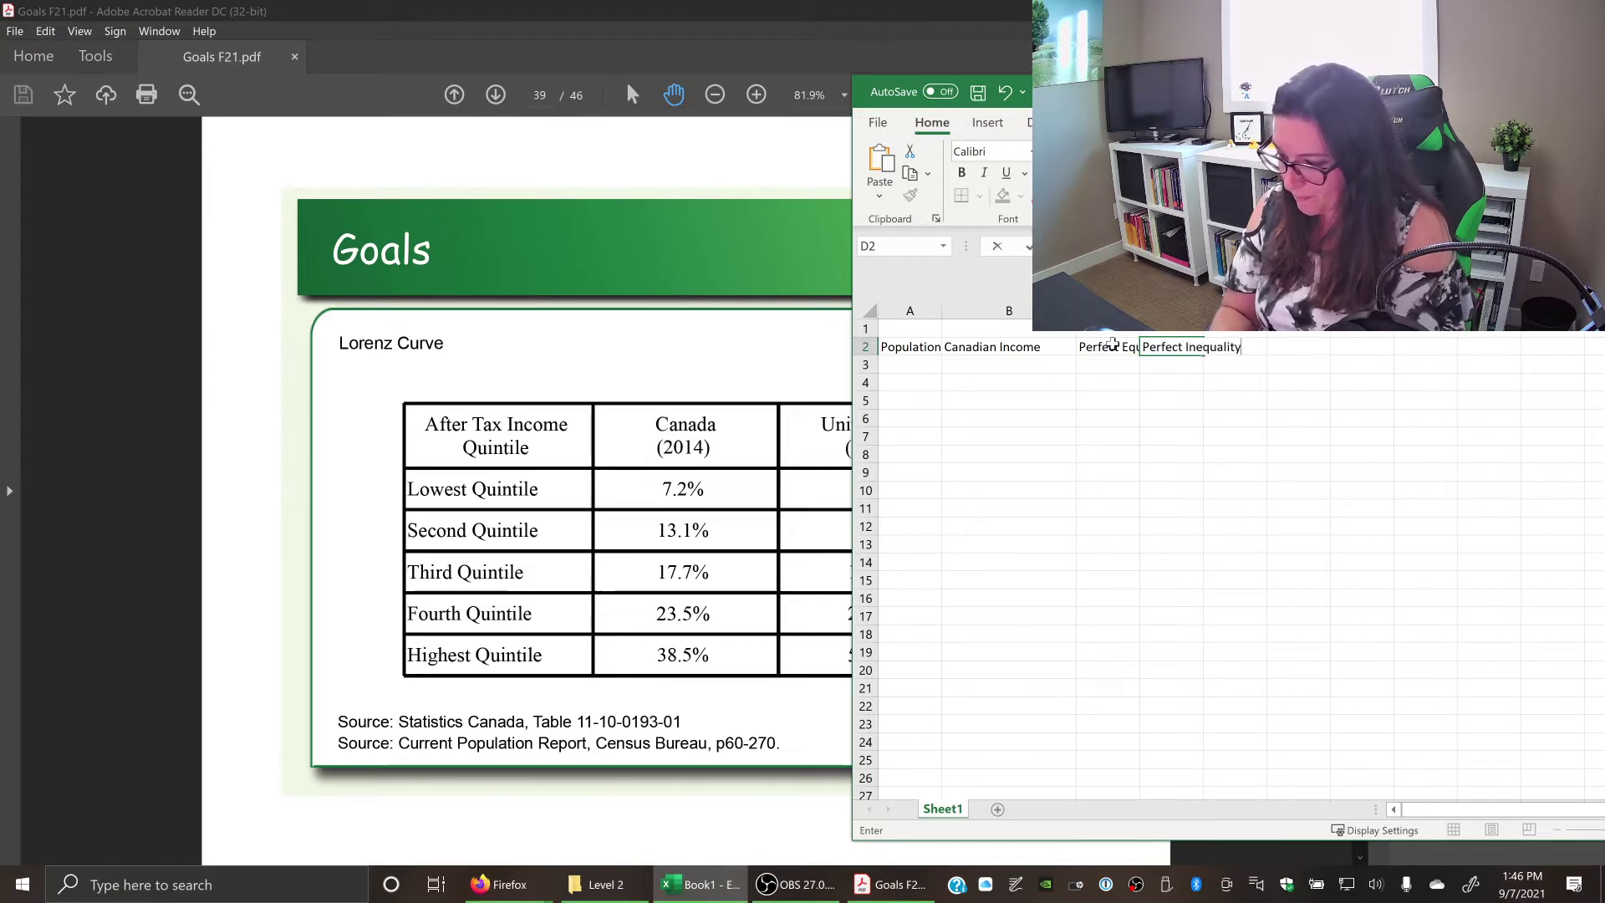
key("Return")
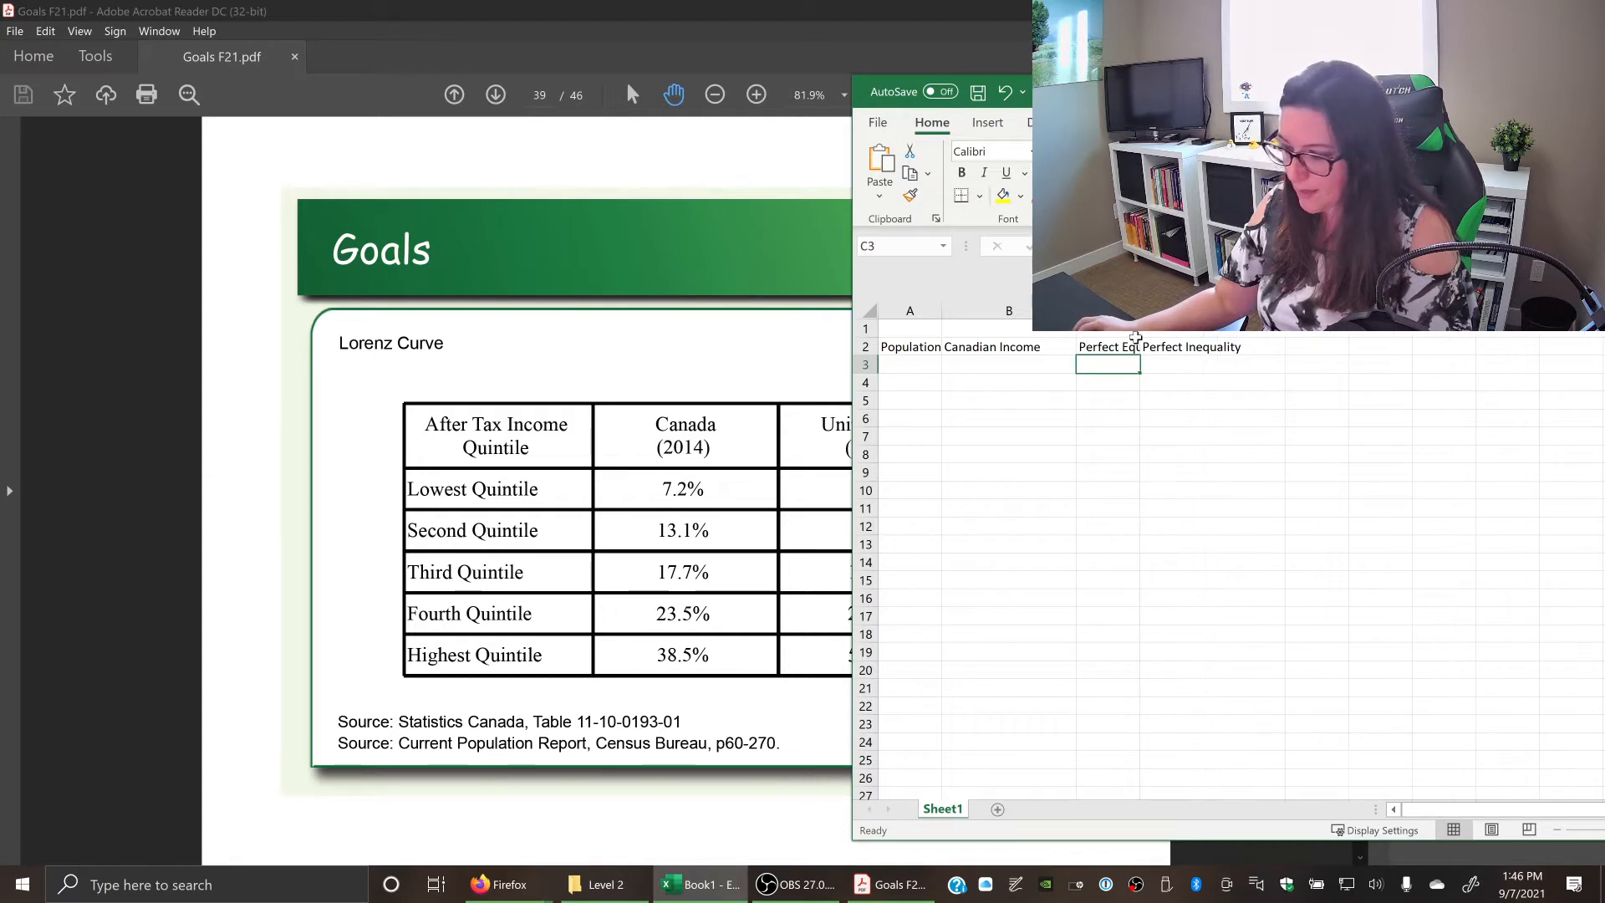
left_click_drag(1138, 311, 1191, 312)
left_click_drag(956, 310, 980, 308)
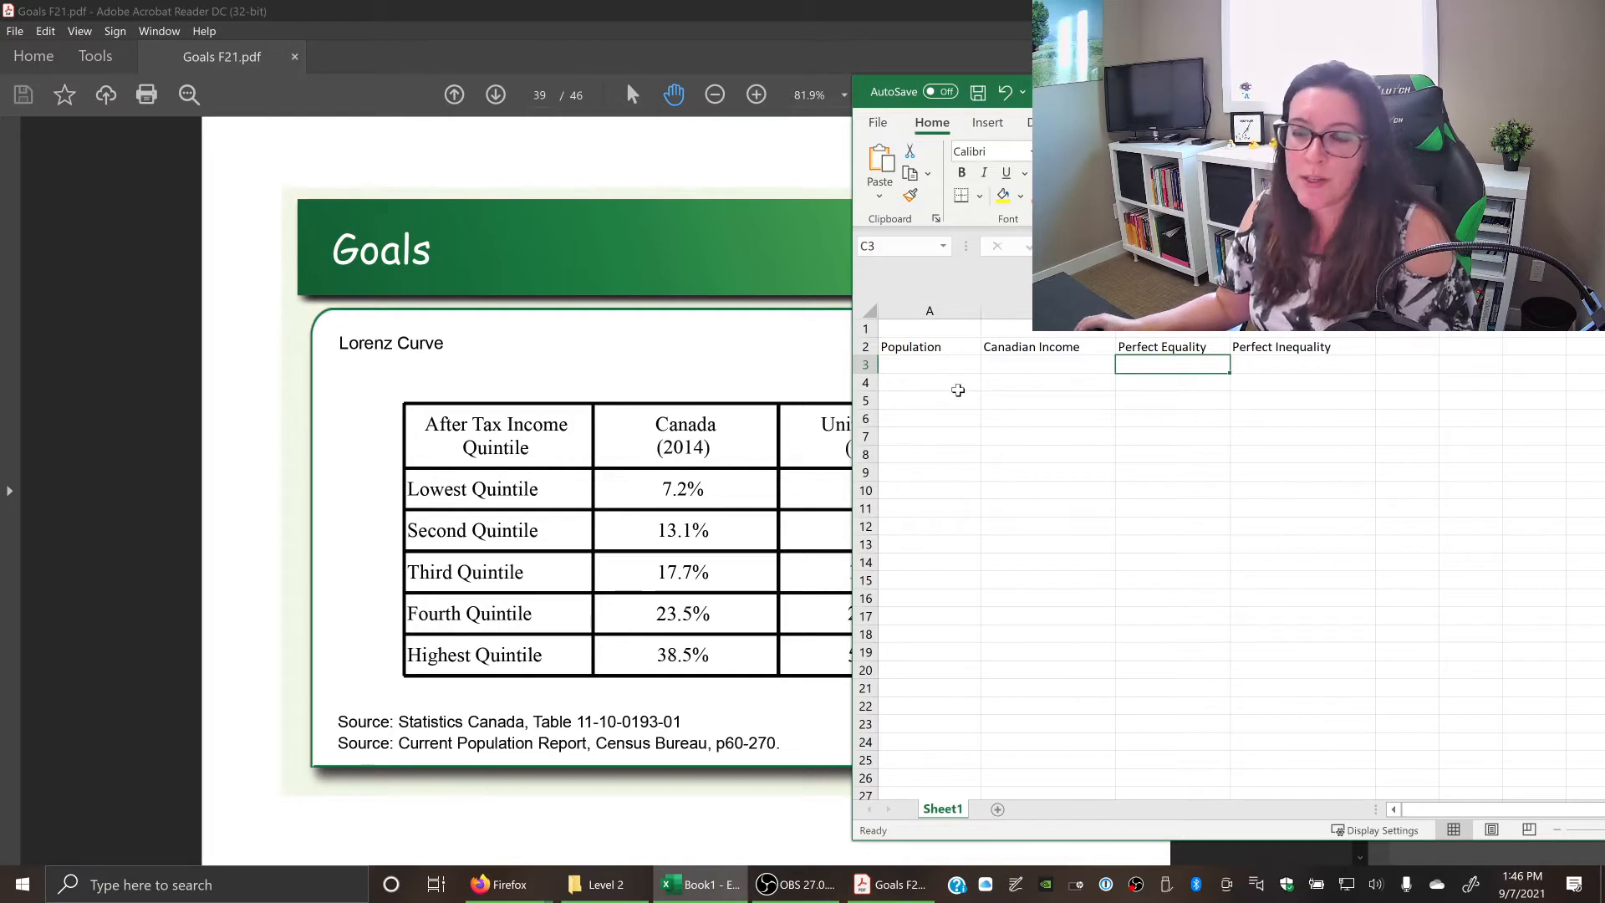
Fill Population A3:A8 with 0%, 20%, 40%, 60%, 80%, 100%.
left_click(944, 366)
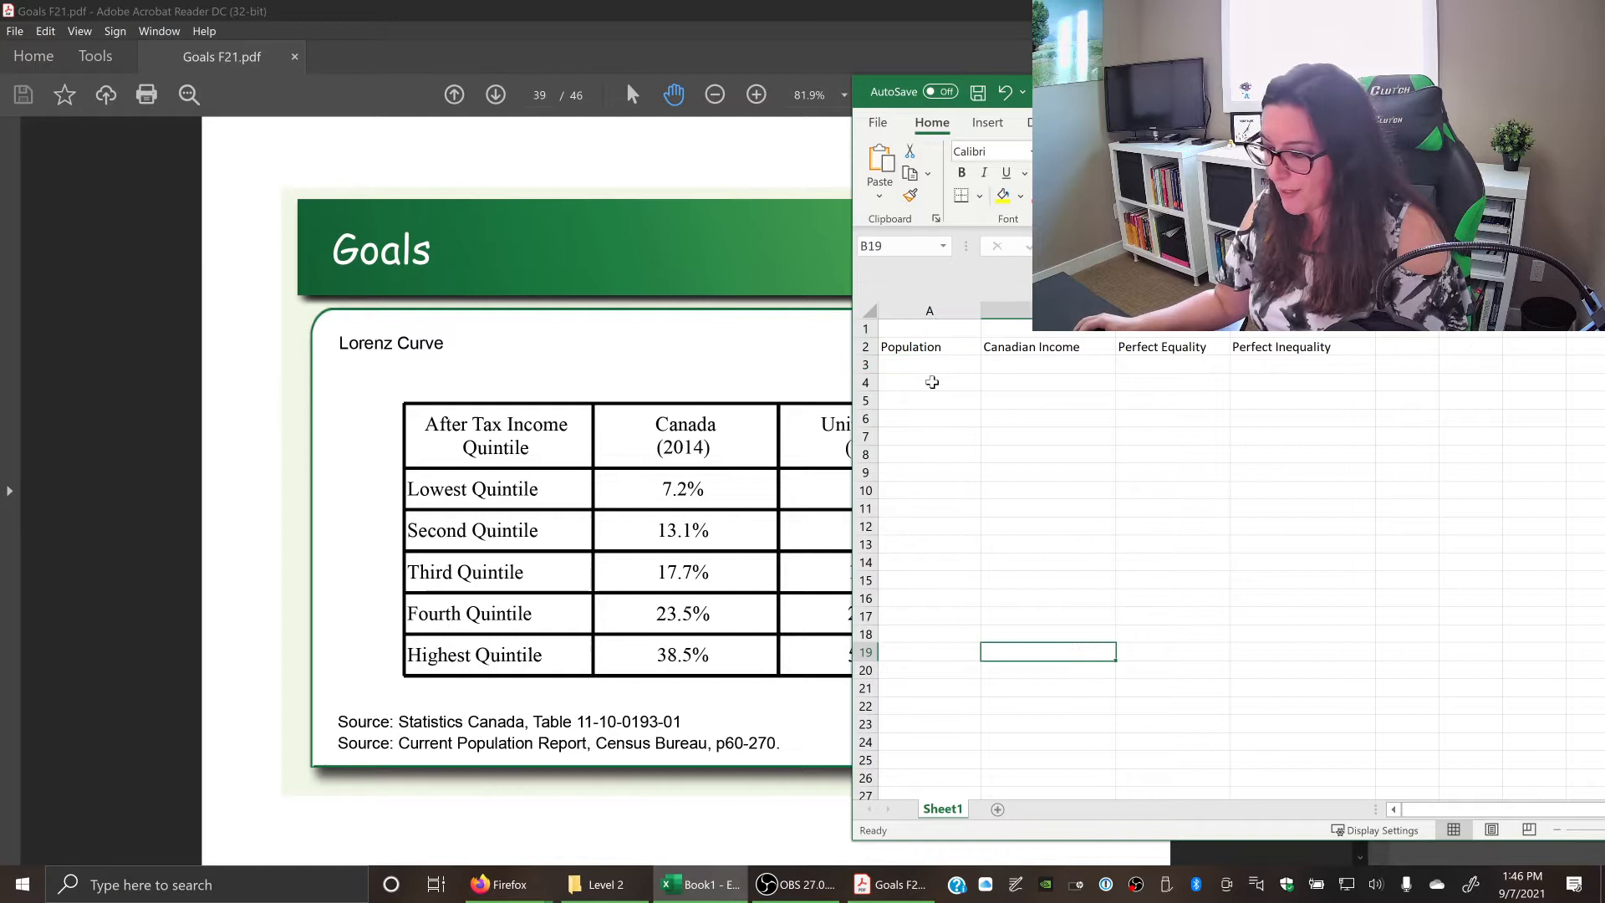
type("0%")
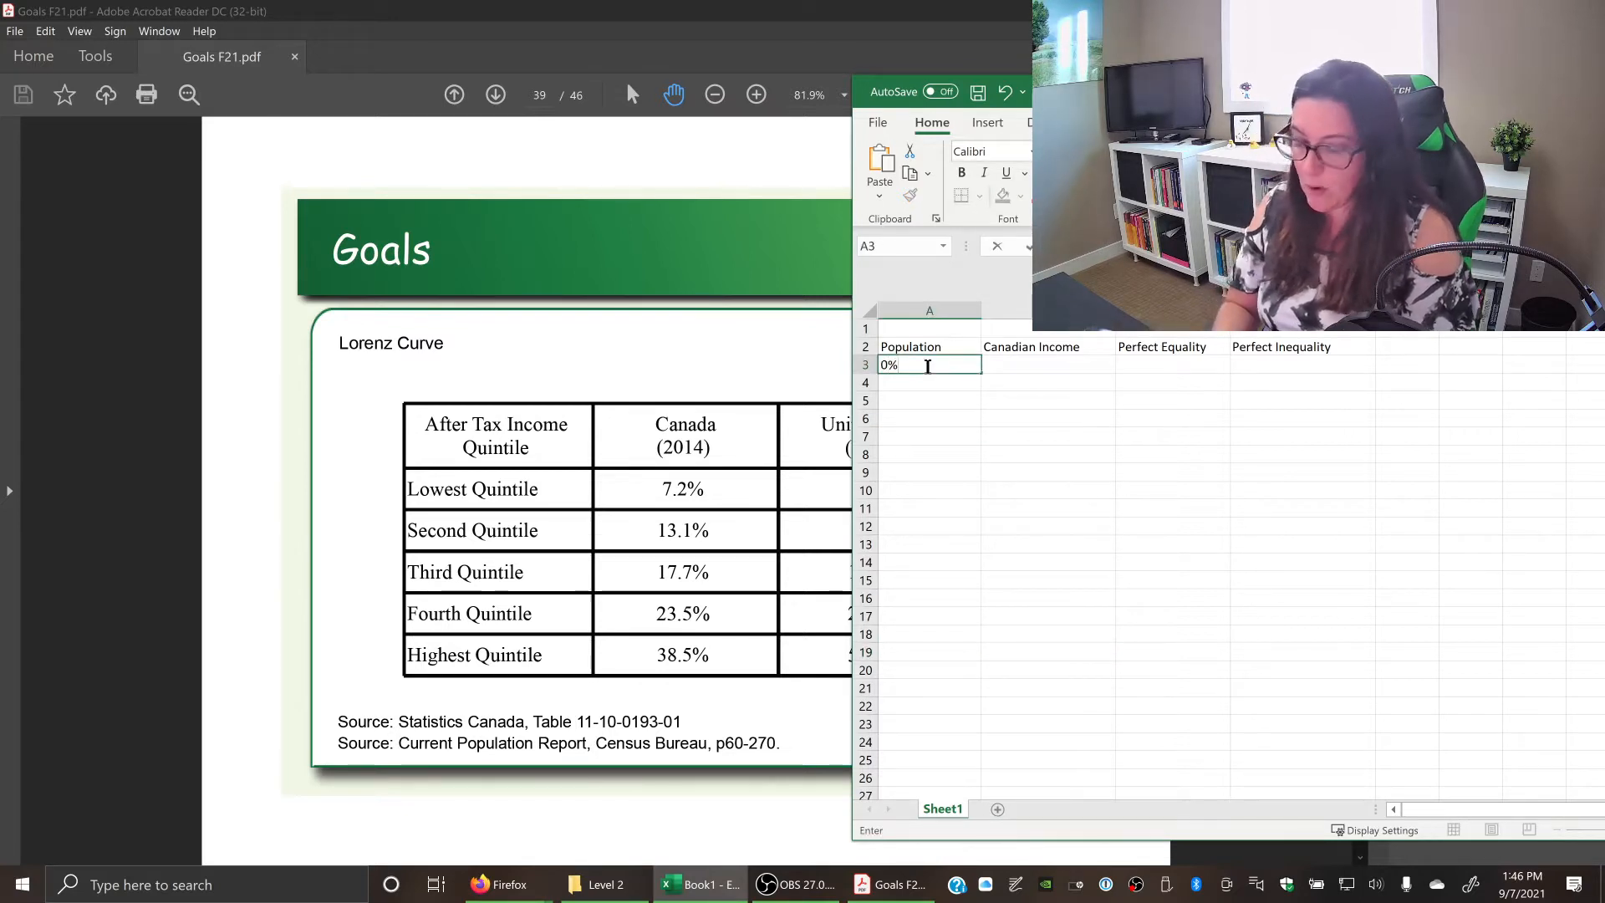
key("Return")
type("2")
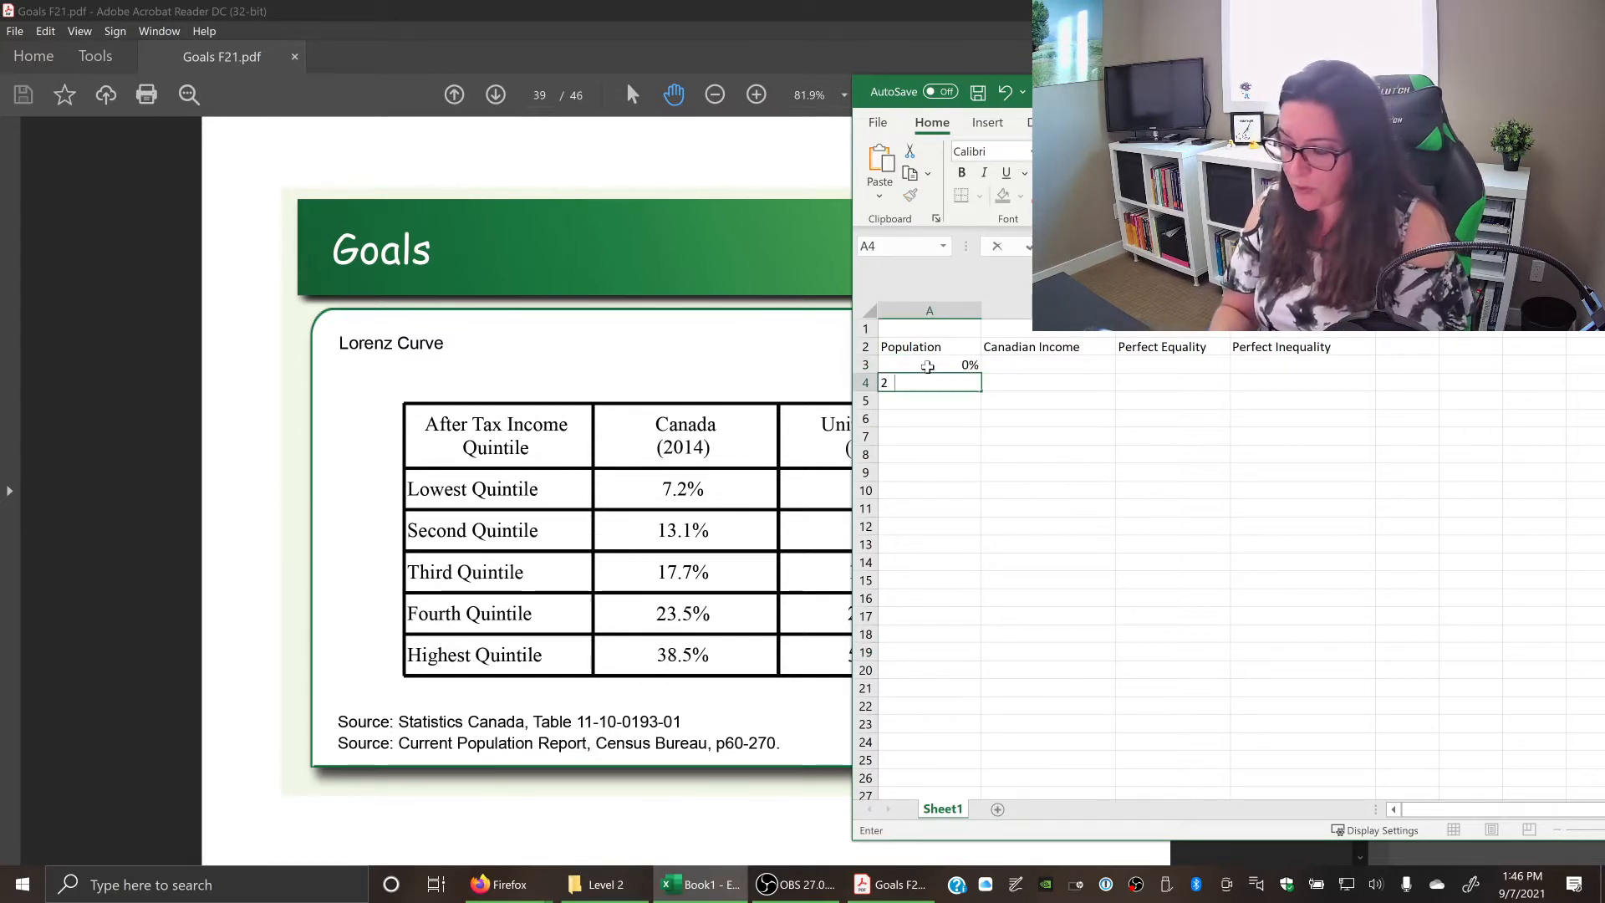
type("0%")
key("Return")
type("40%")
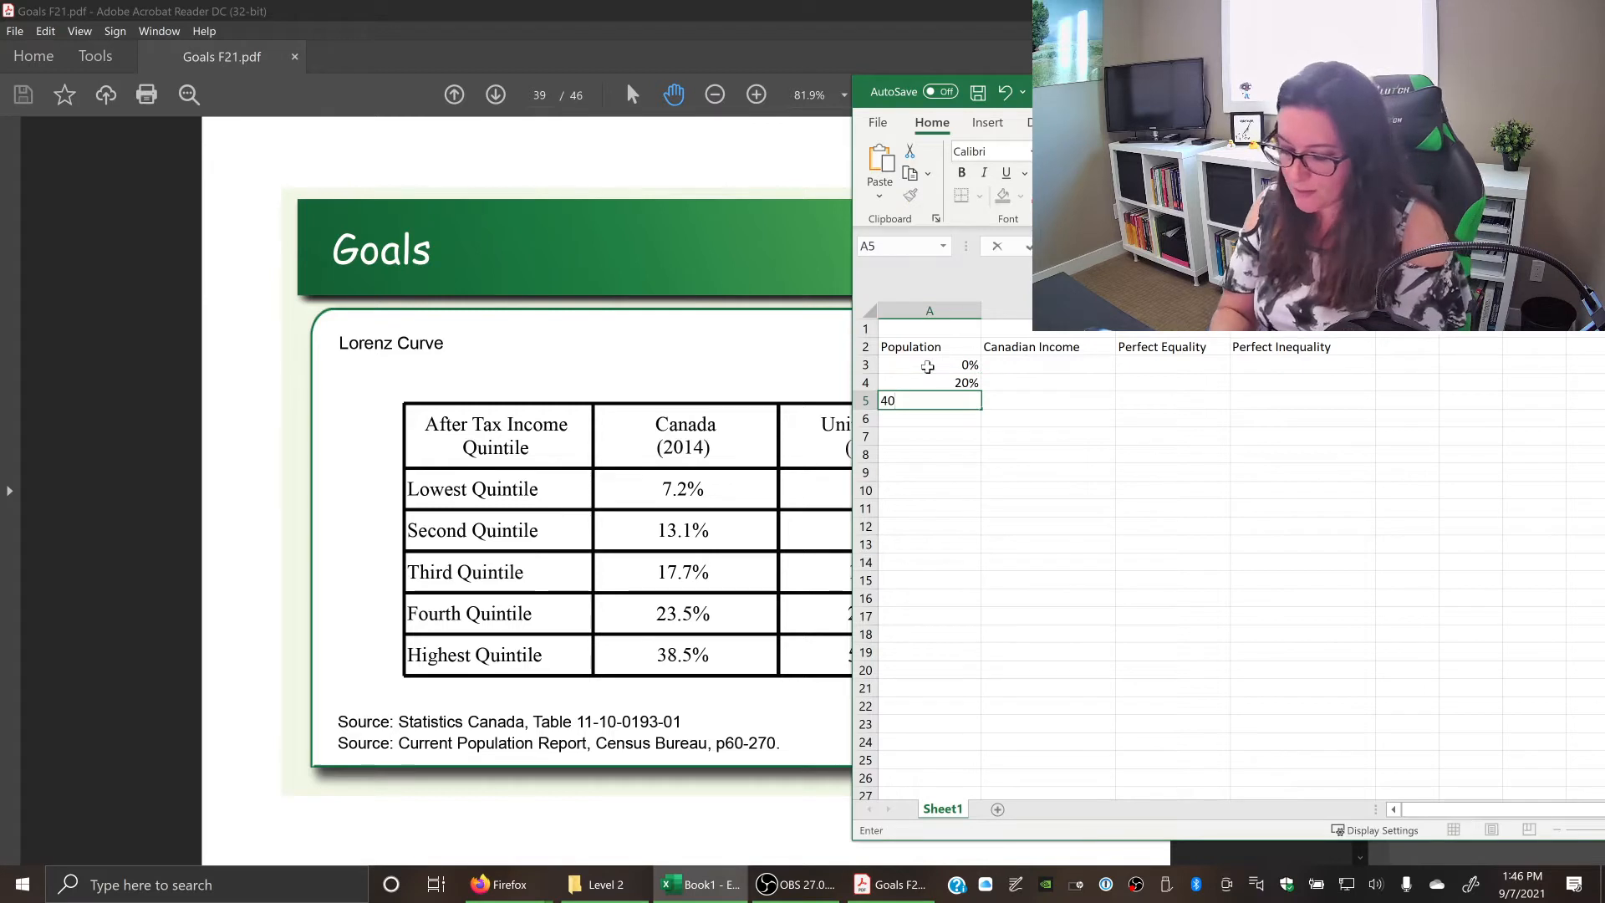
key("Return")
type("%")
key("Return")
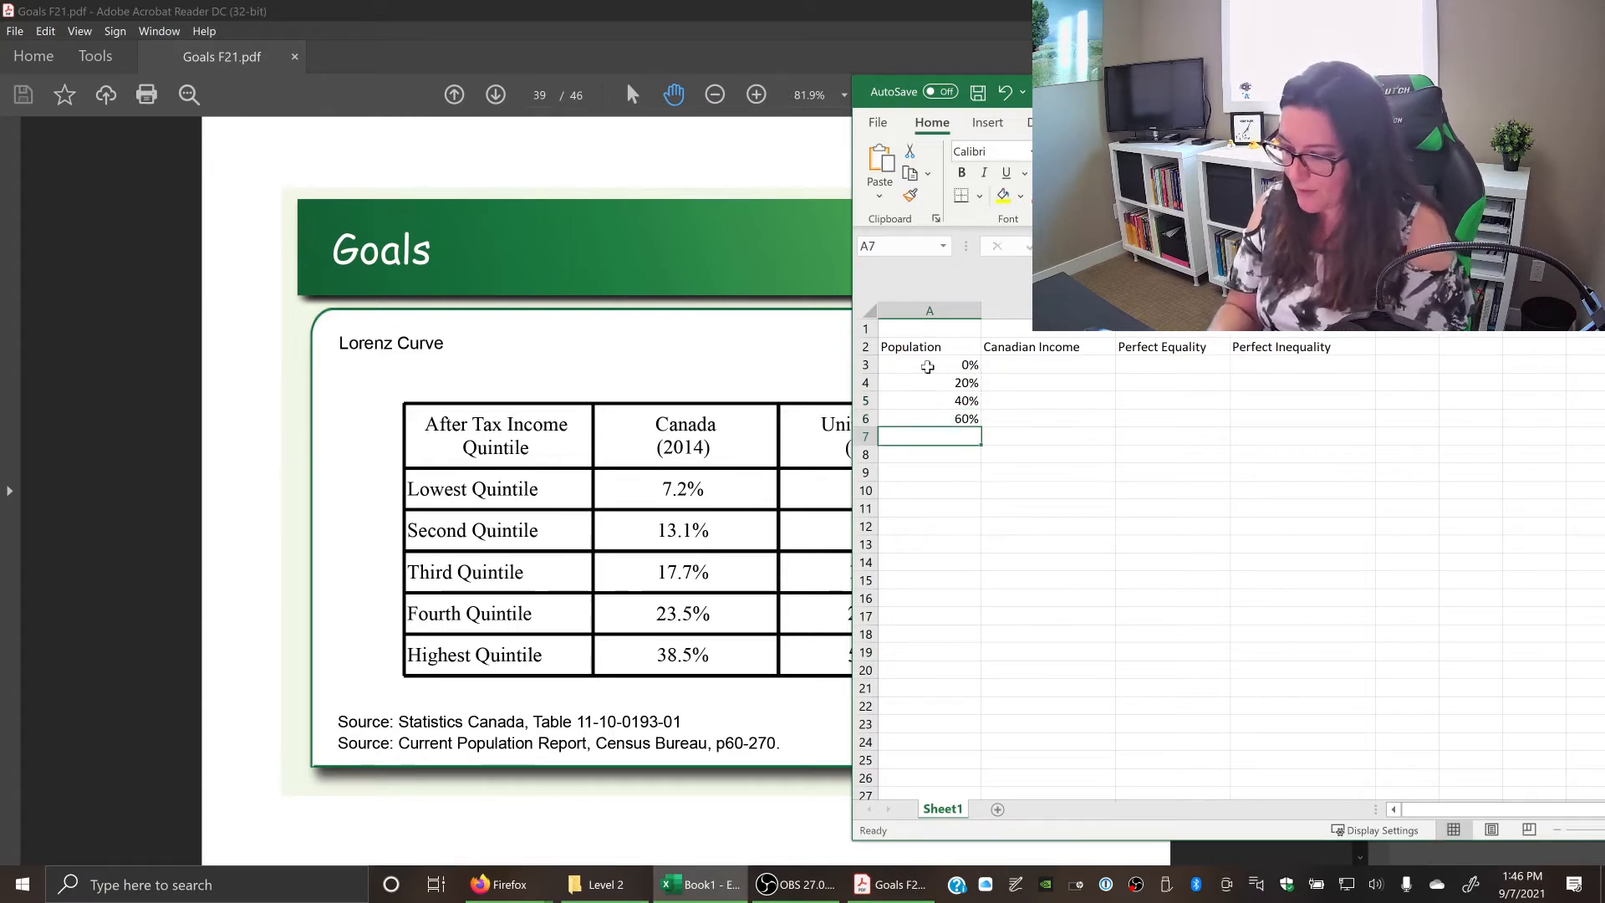
type("80")
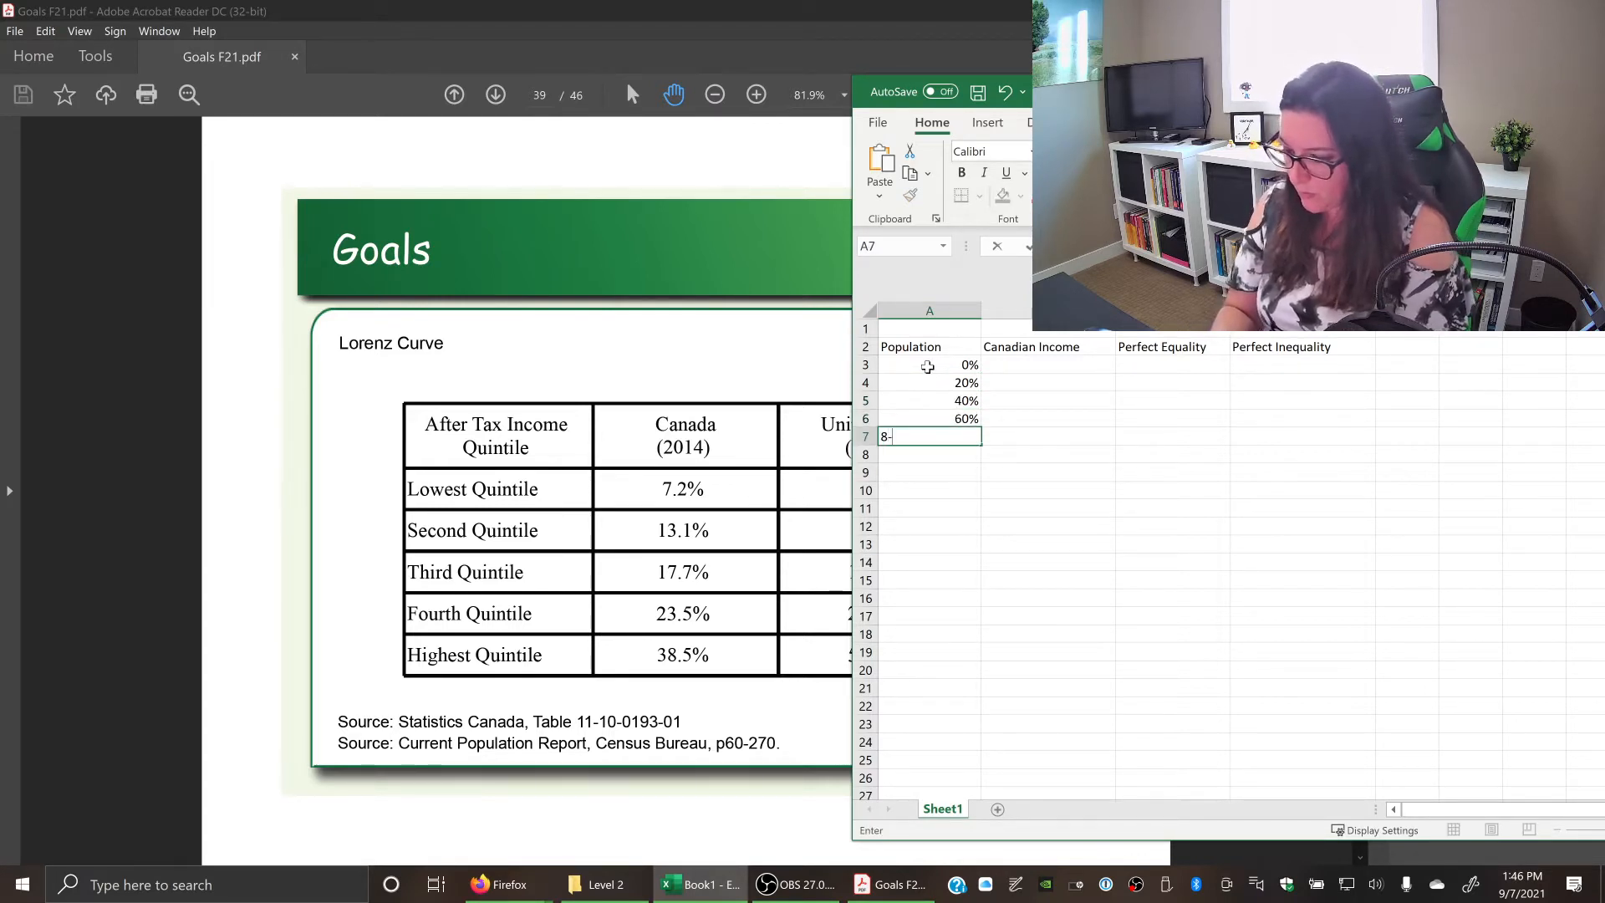
type("%")
key("Return")
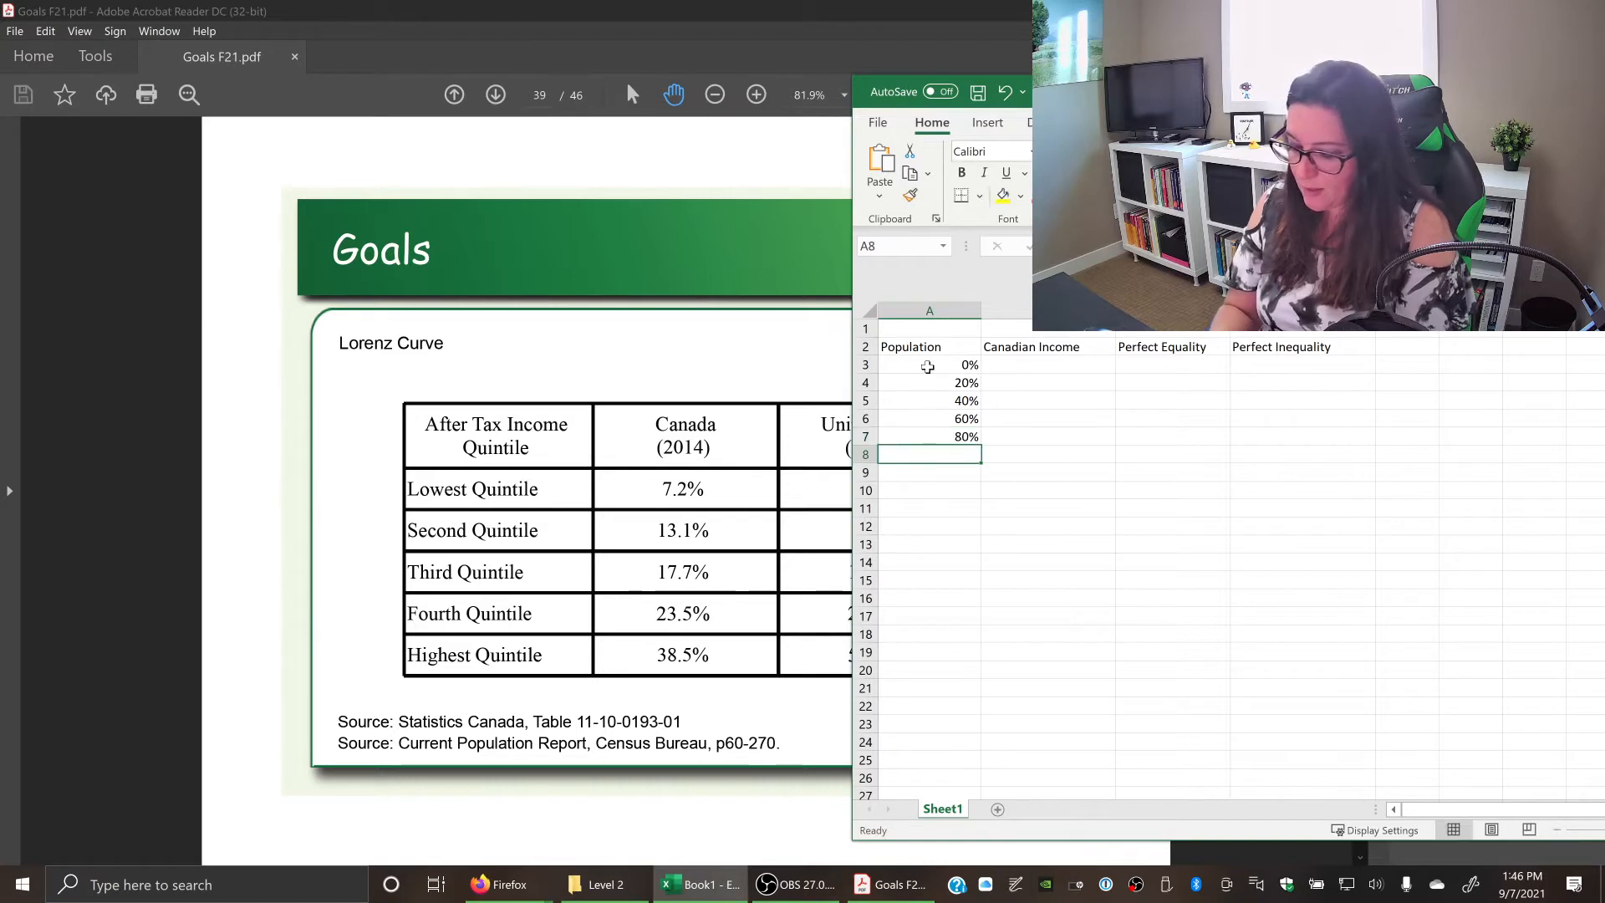
type("100")
key("BackSpace")
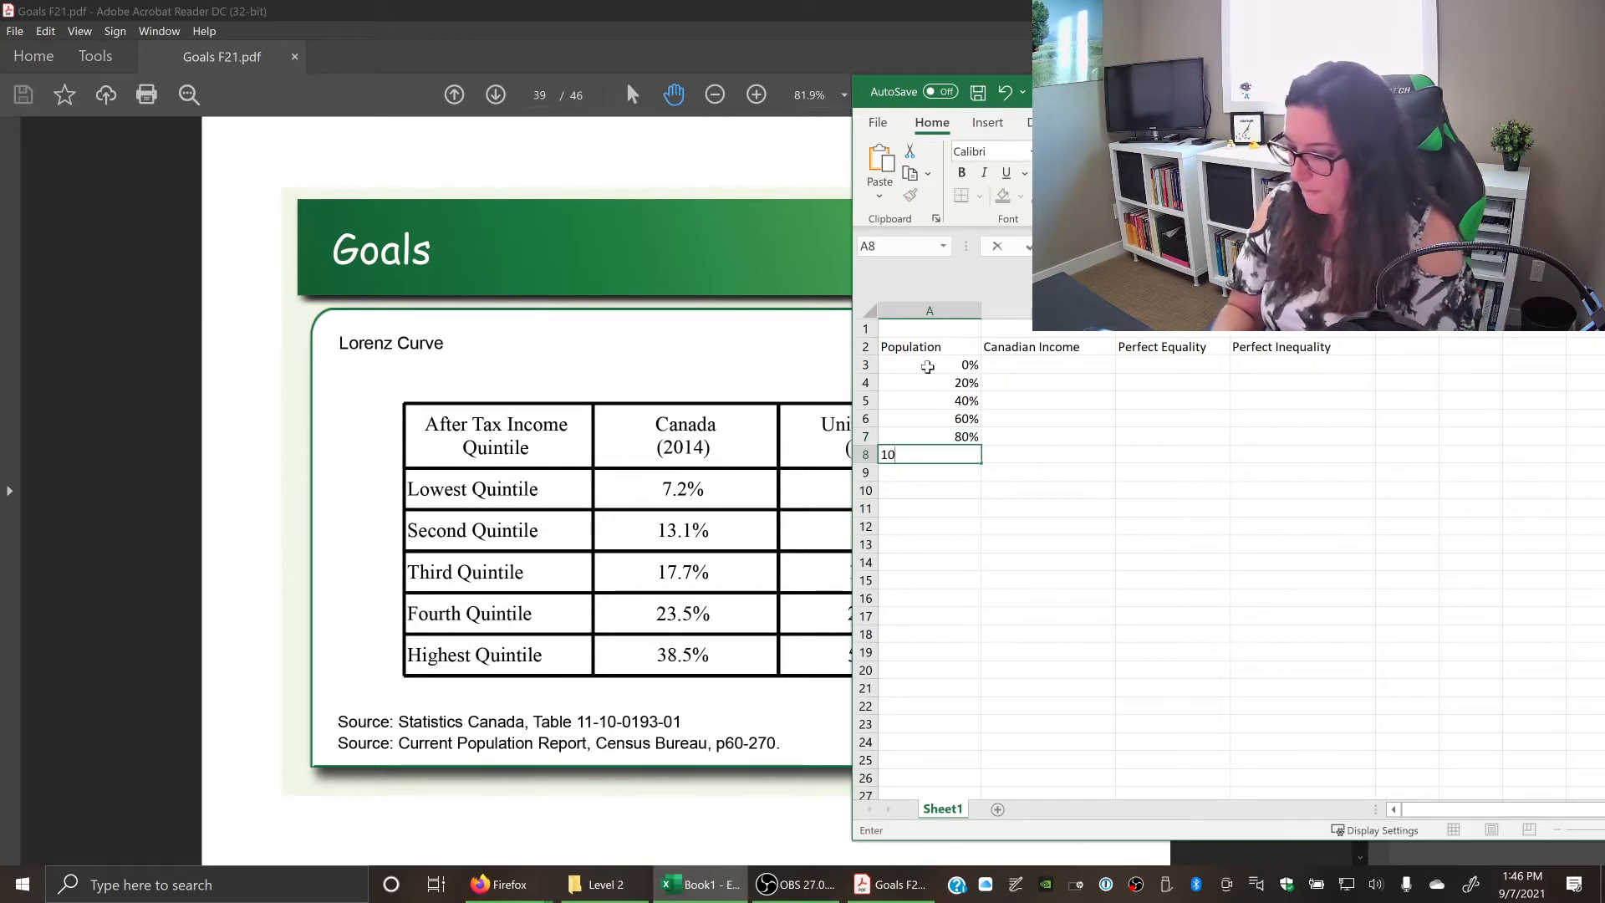
type("0%")
key("Return")
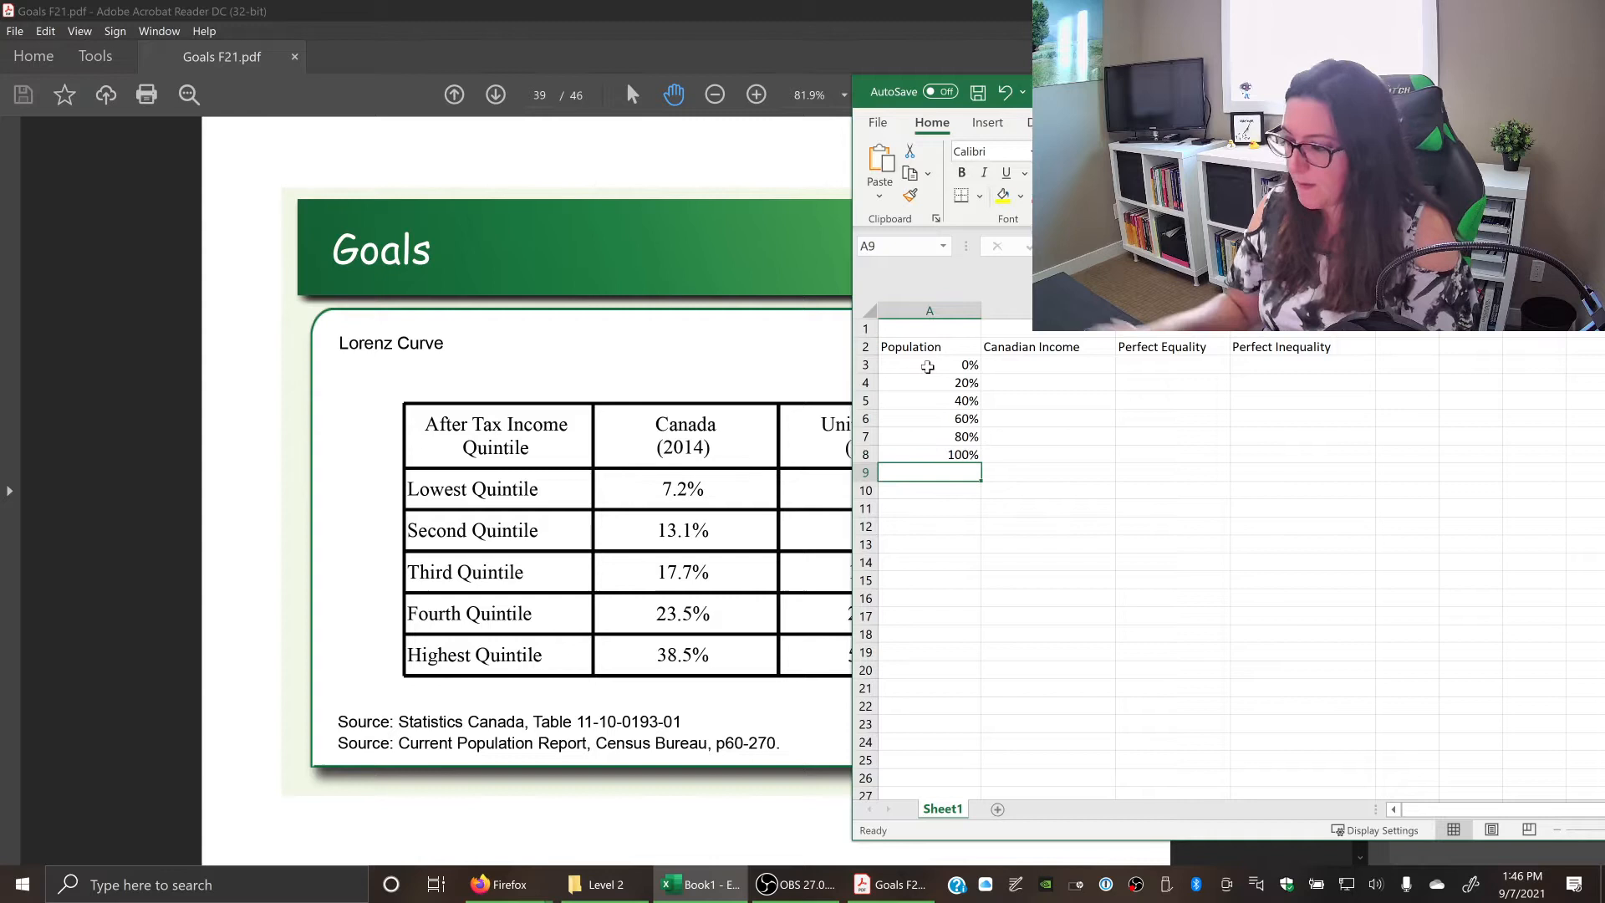
left_click(1144, 365)
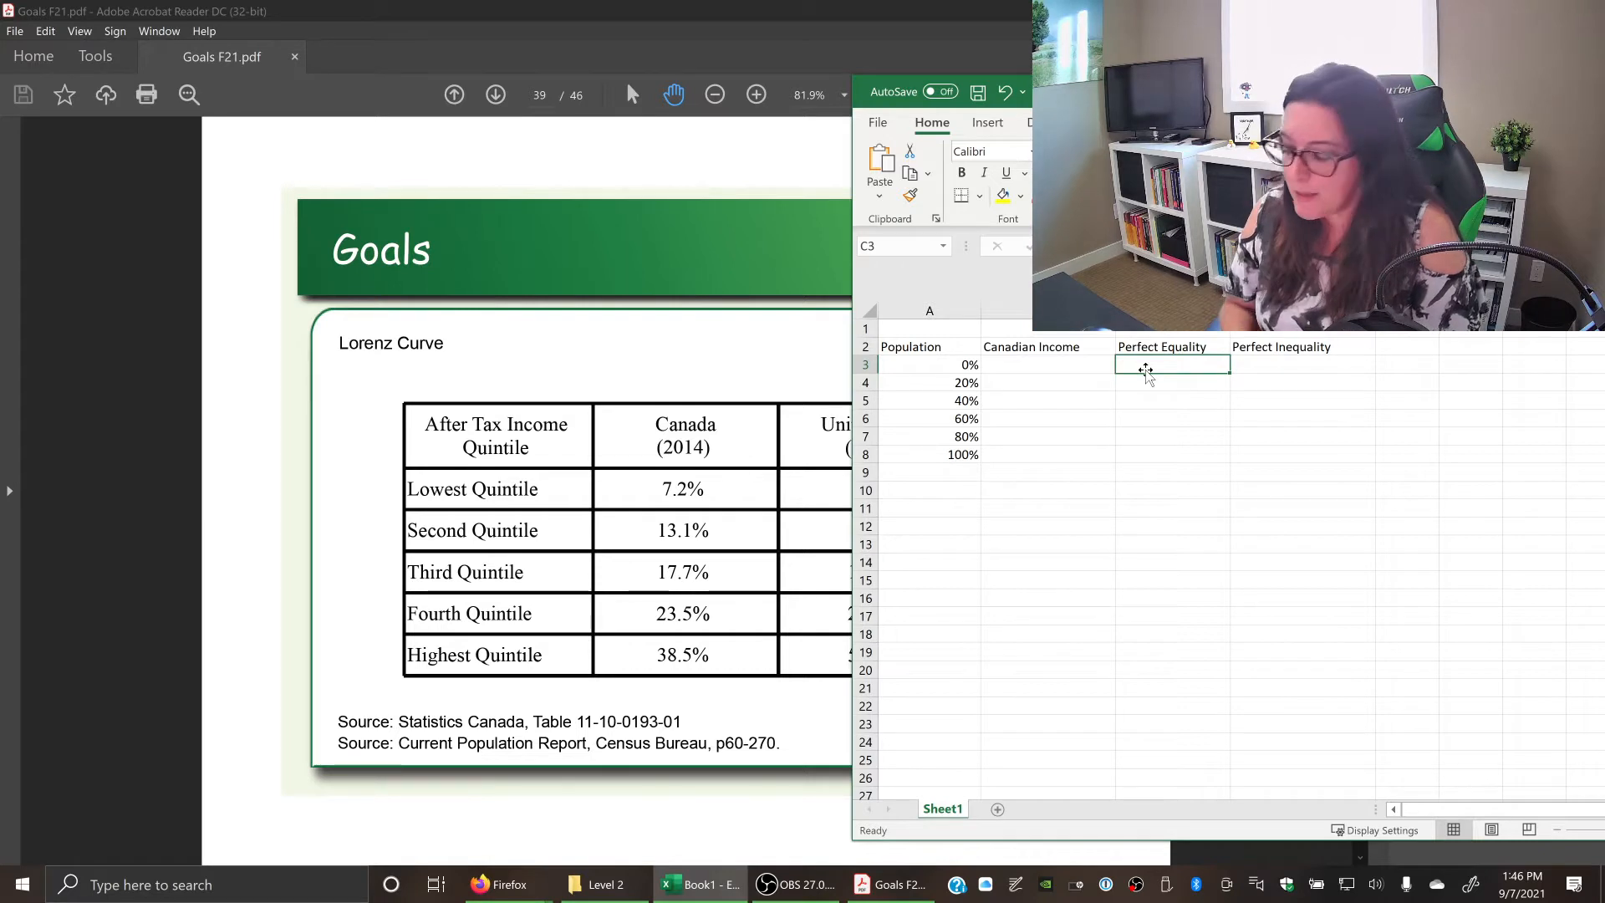
type("0")
Fill Perfect Equality C3:C8 with 0%, 20%, 40%, 60%, 80%, 100%.
key("Return")
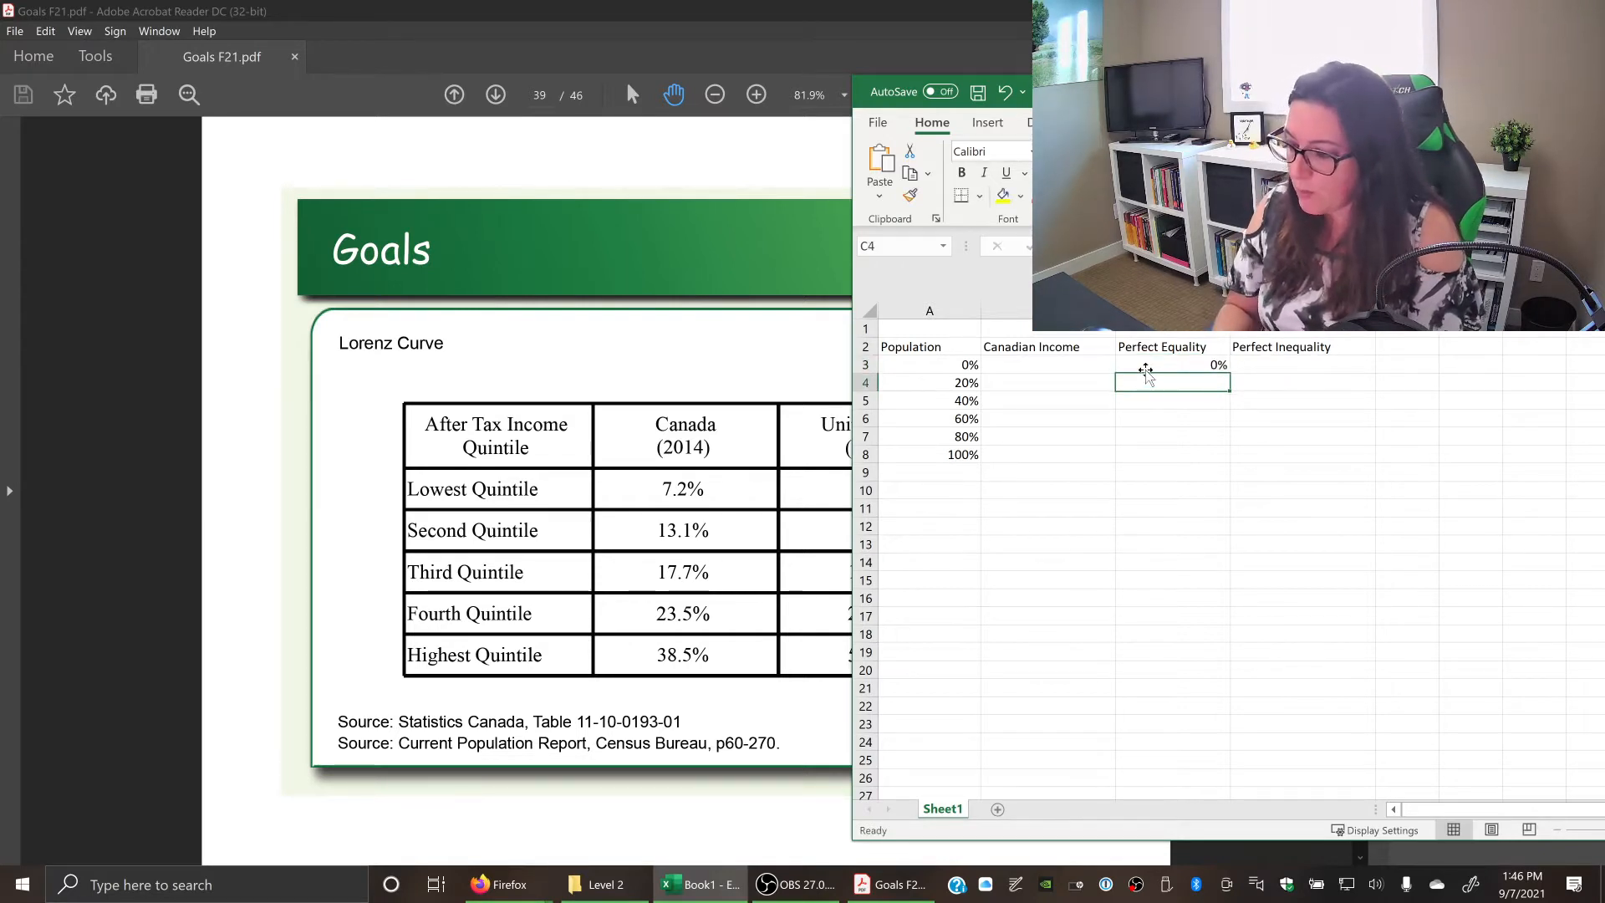
type("20")
key("Return")
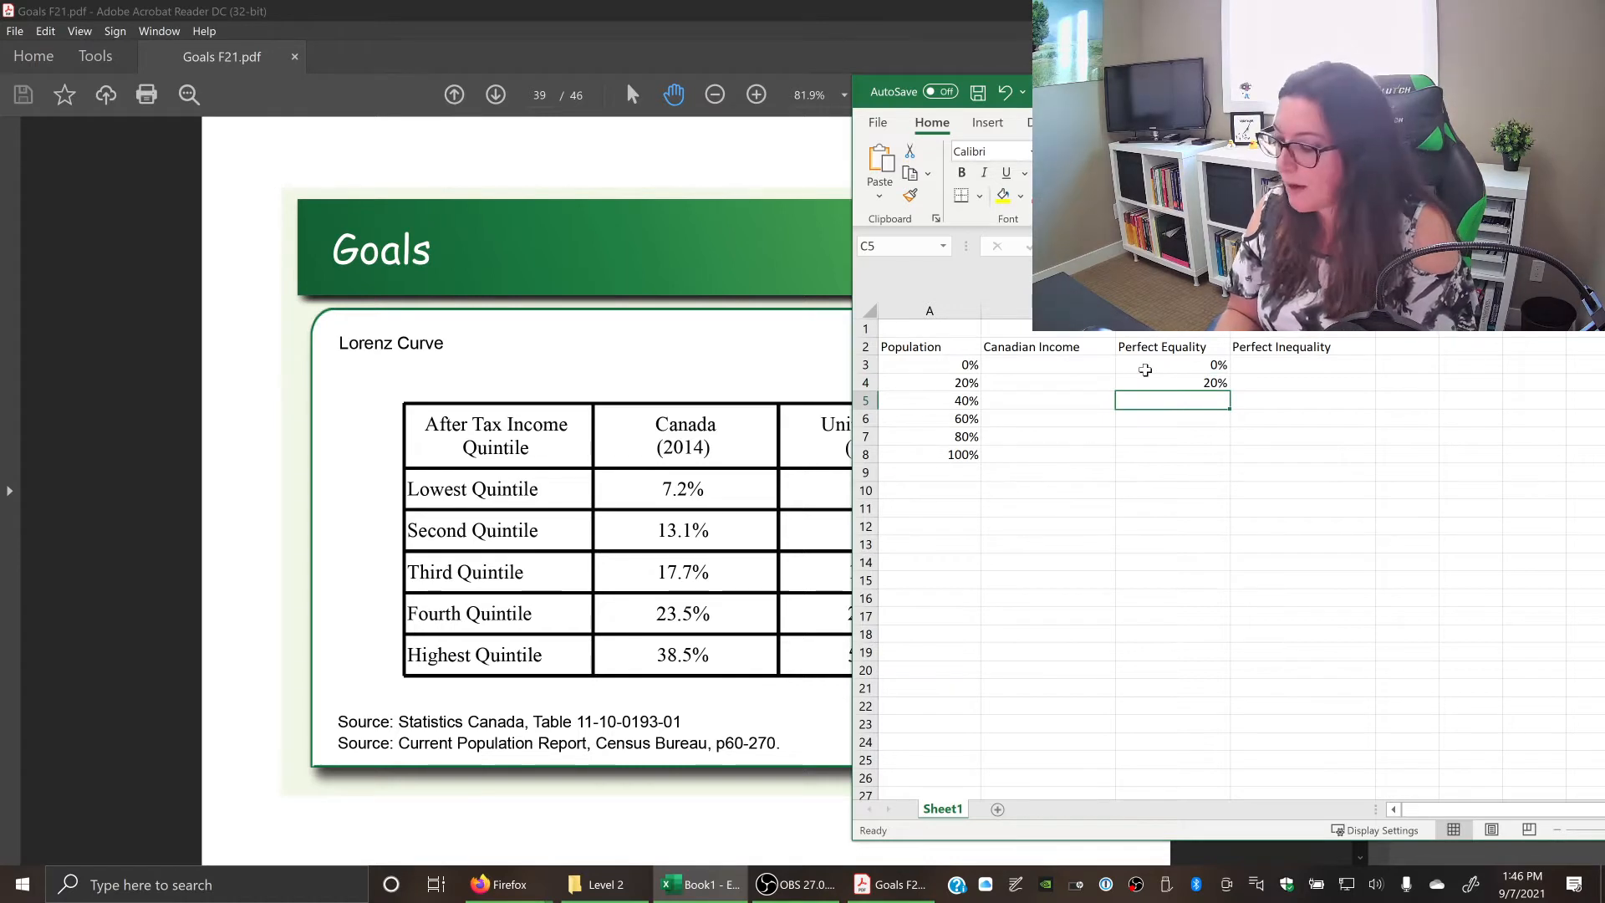
type("40%")
key("Return")
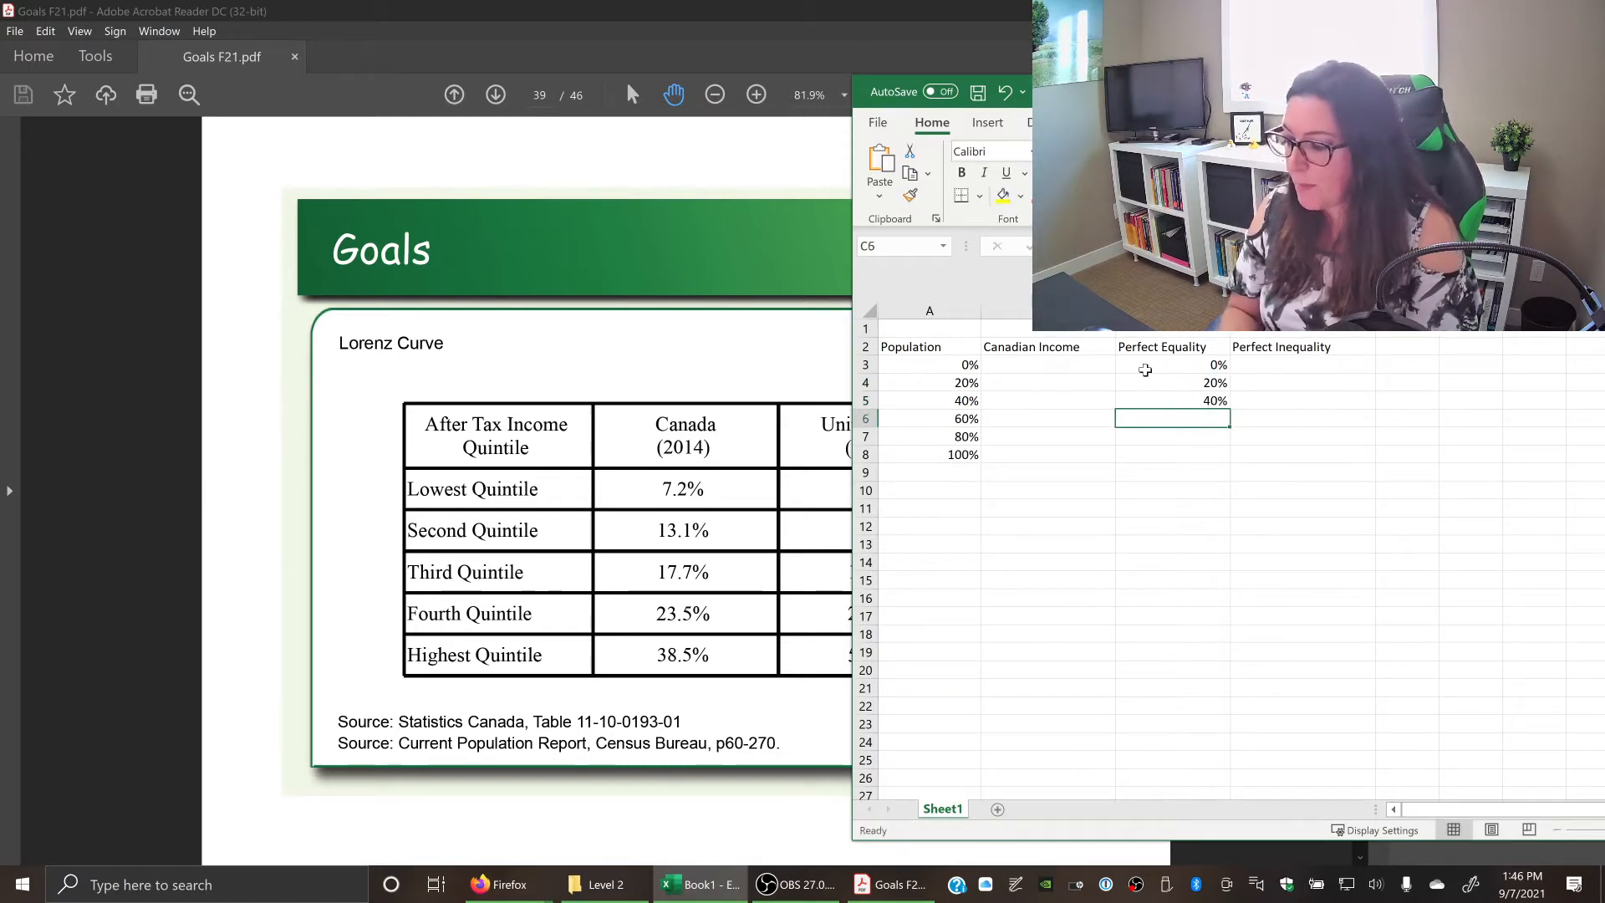
type("60%")
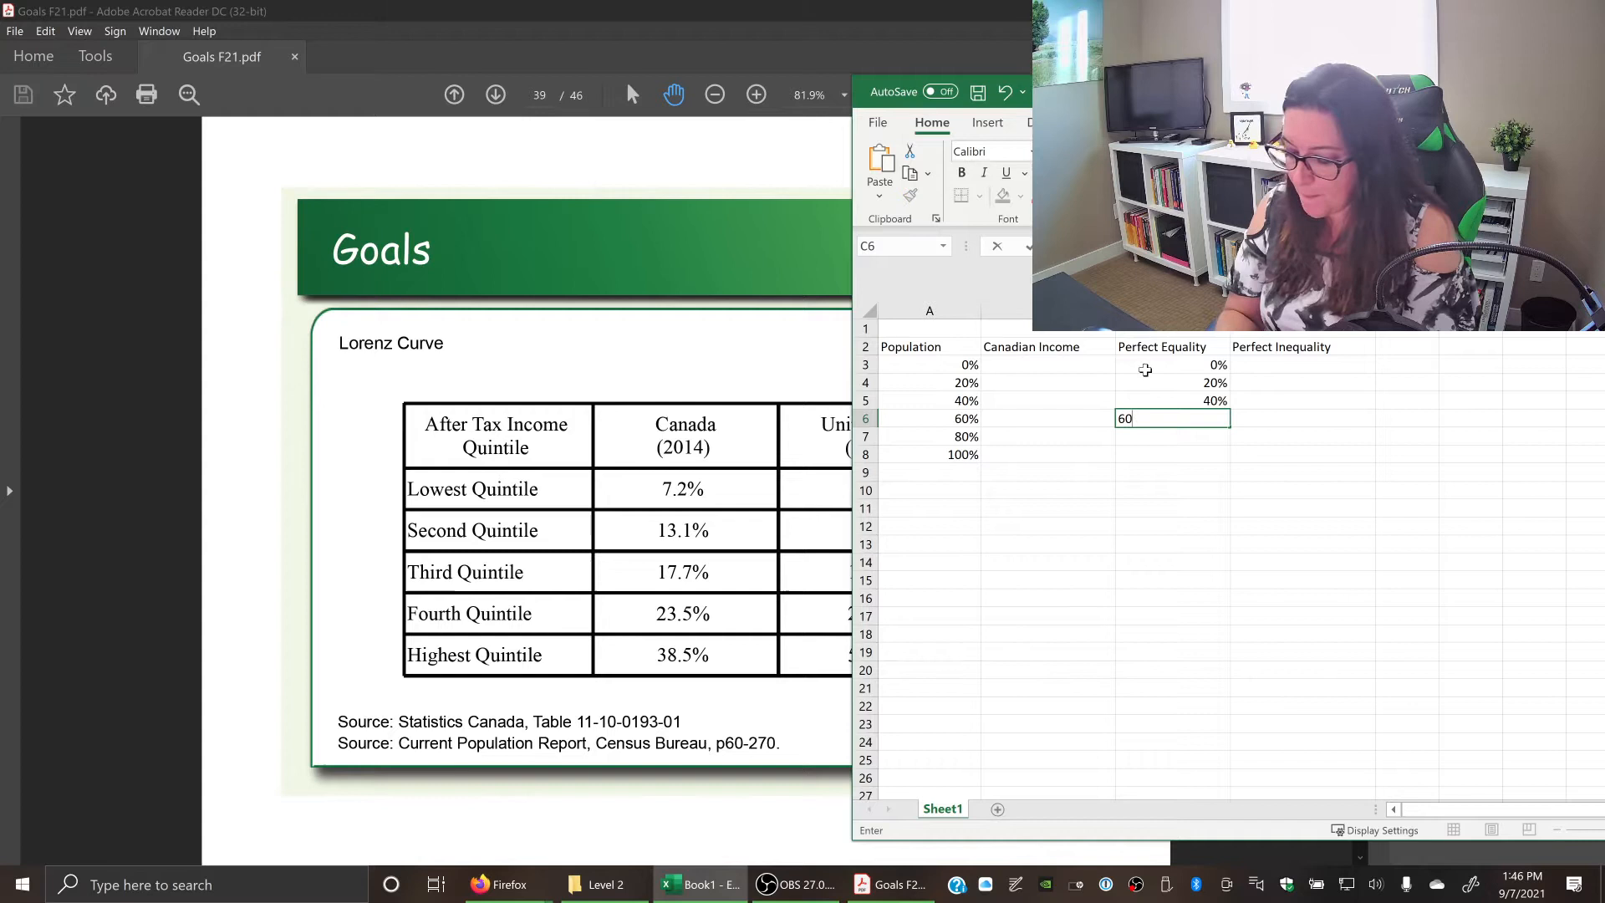
key("Return")
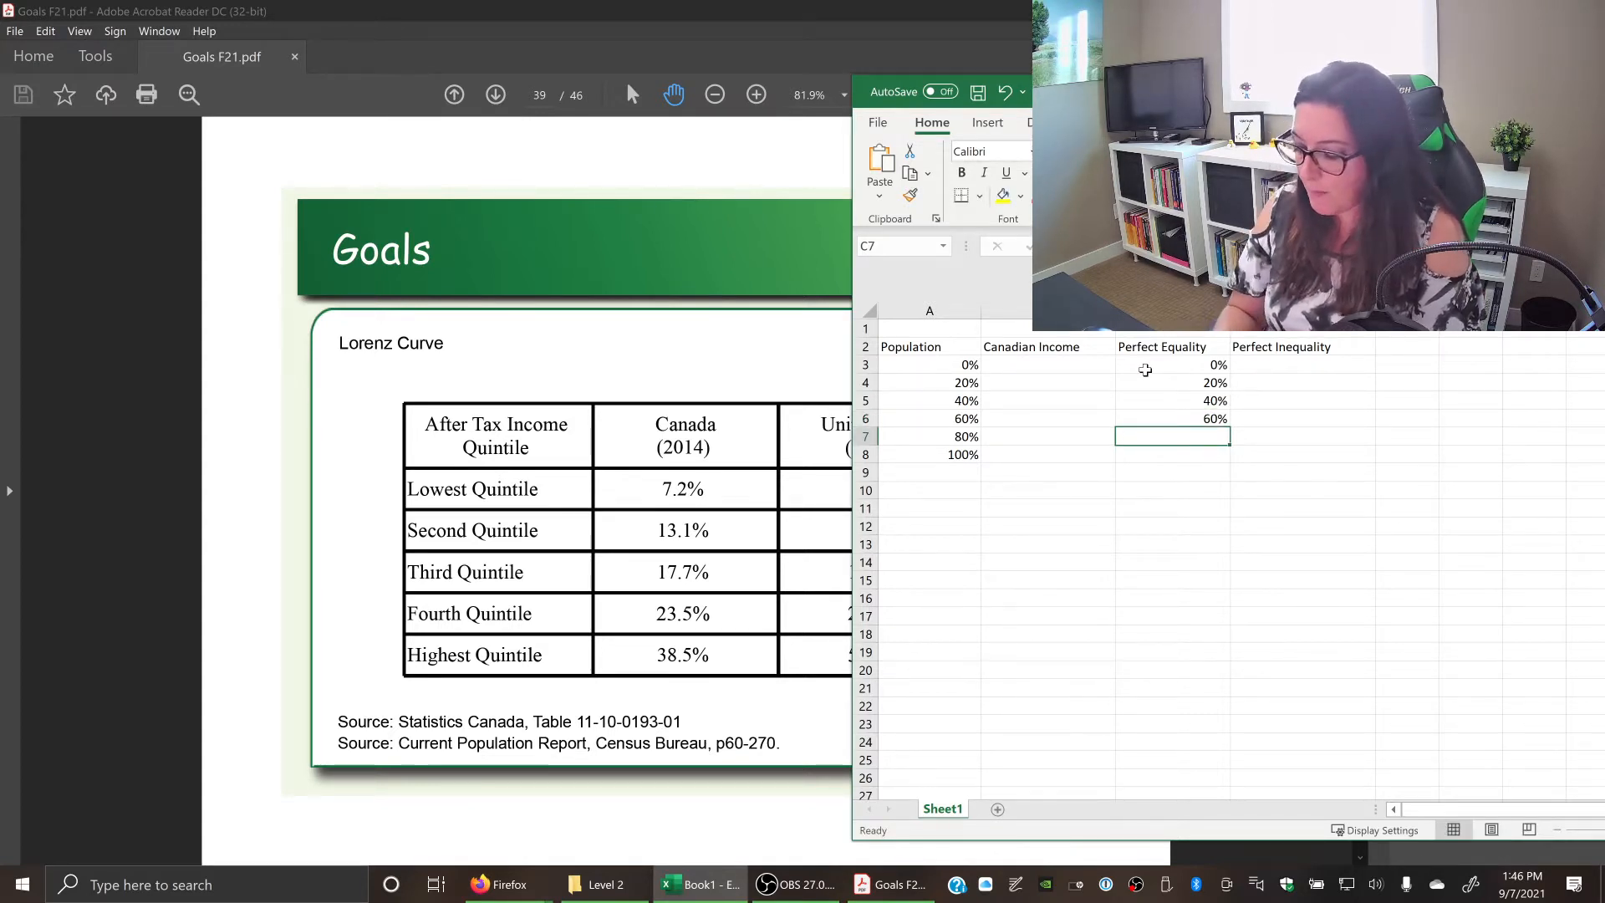
type("80%")
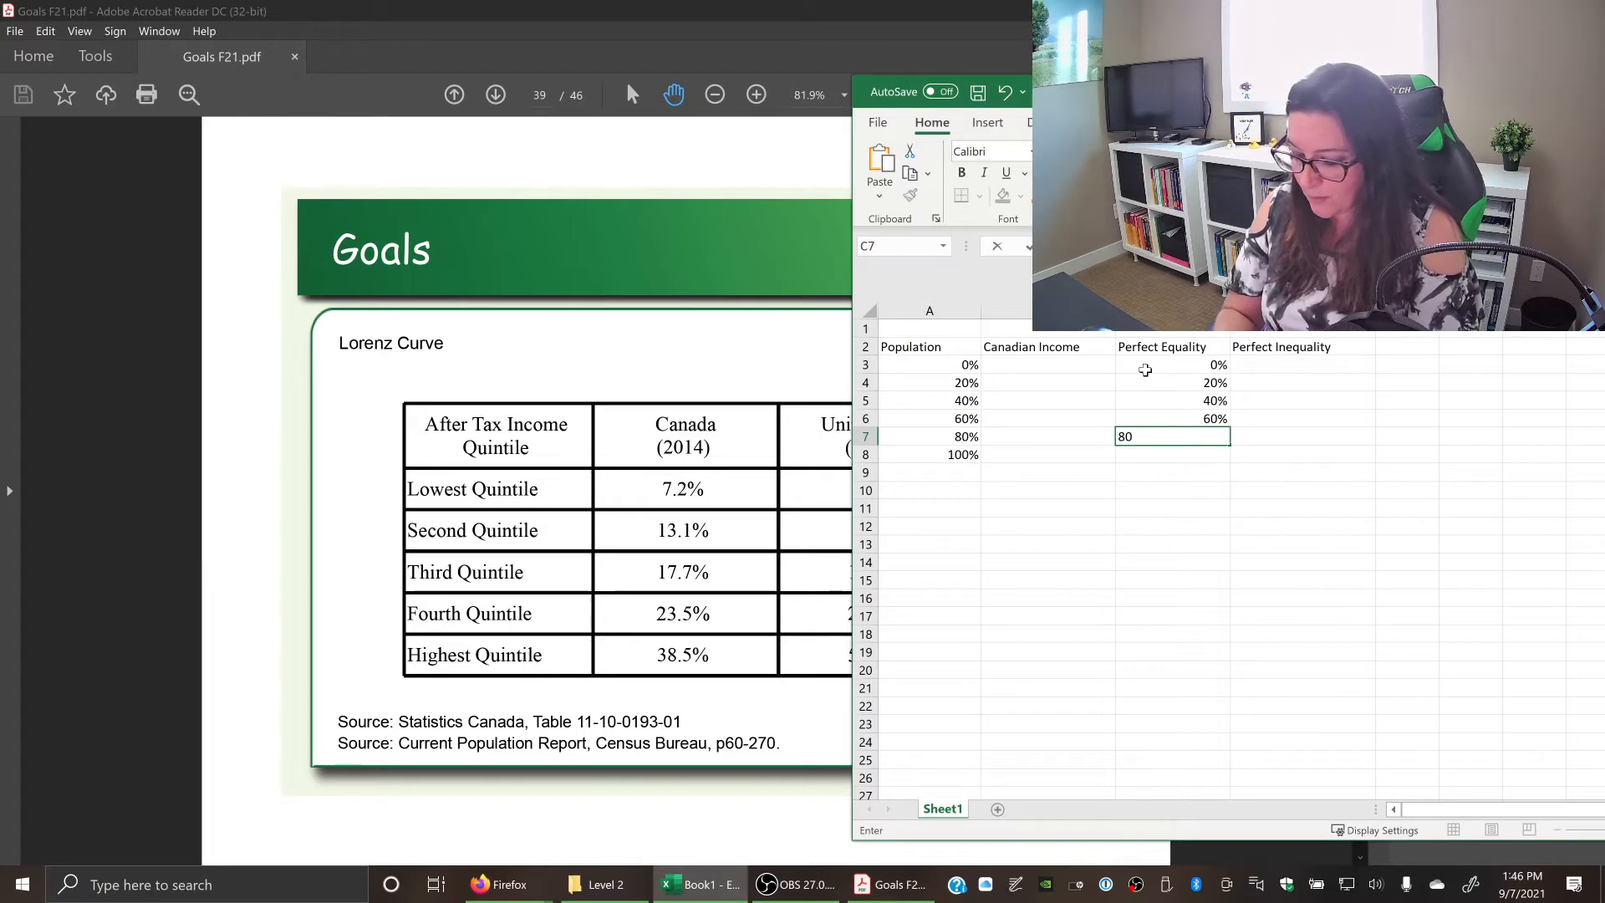
key("Return")
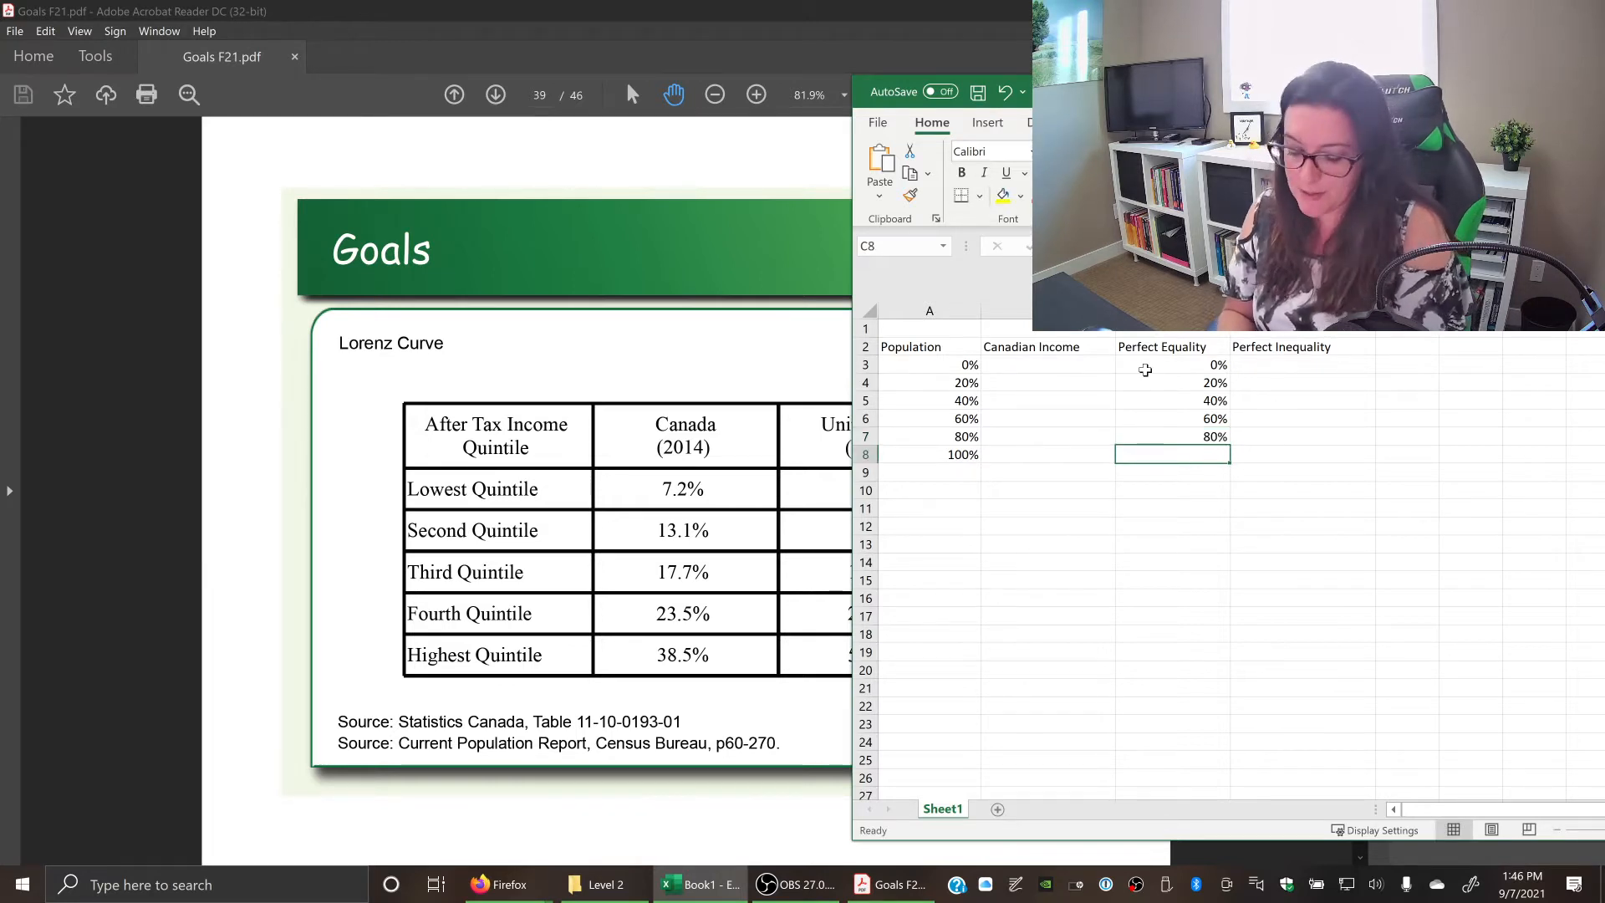
type("100")
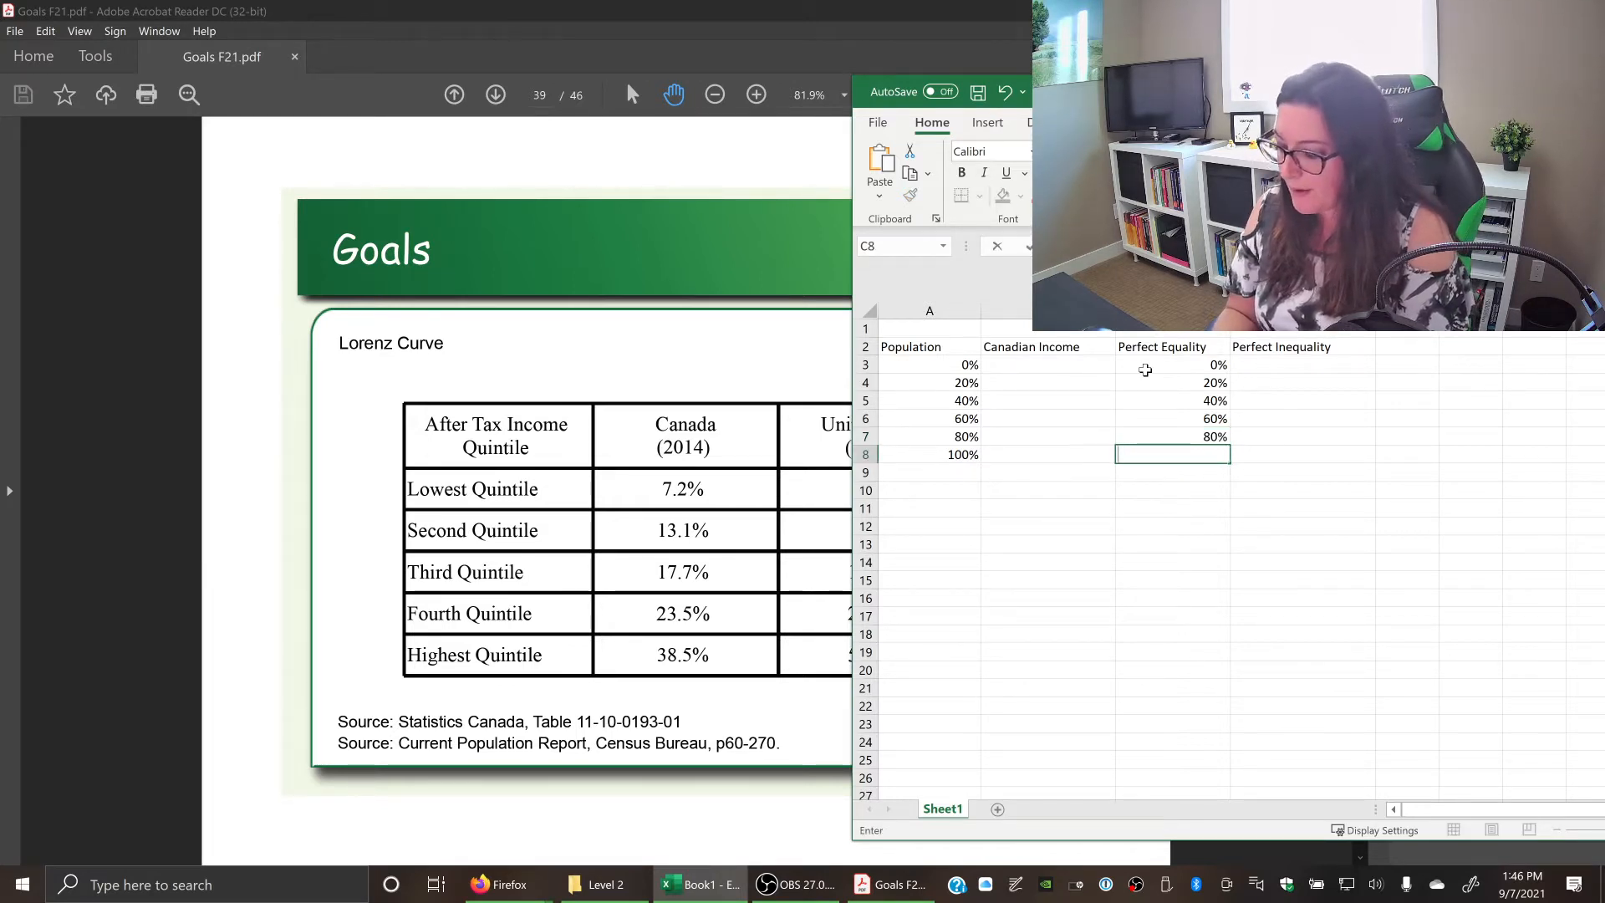
type("%")
key("Return")
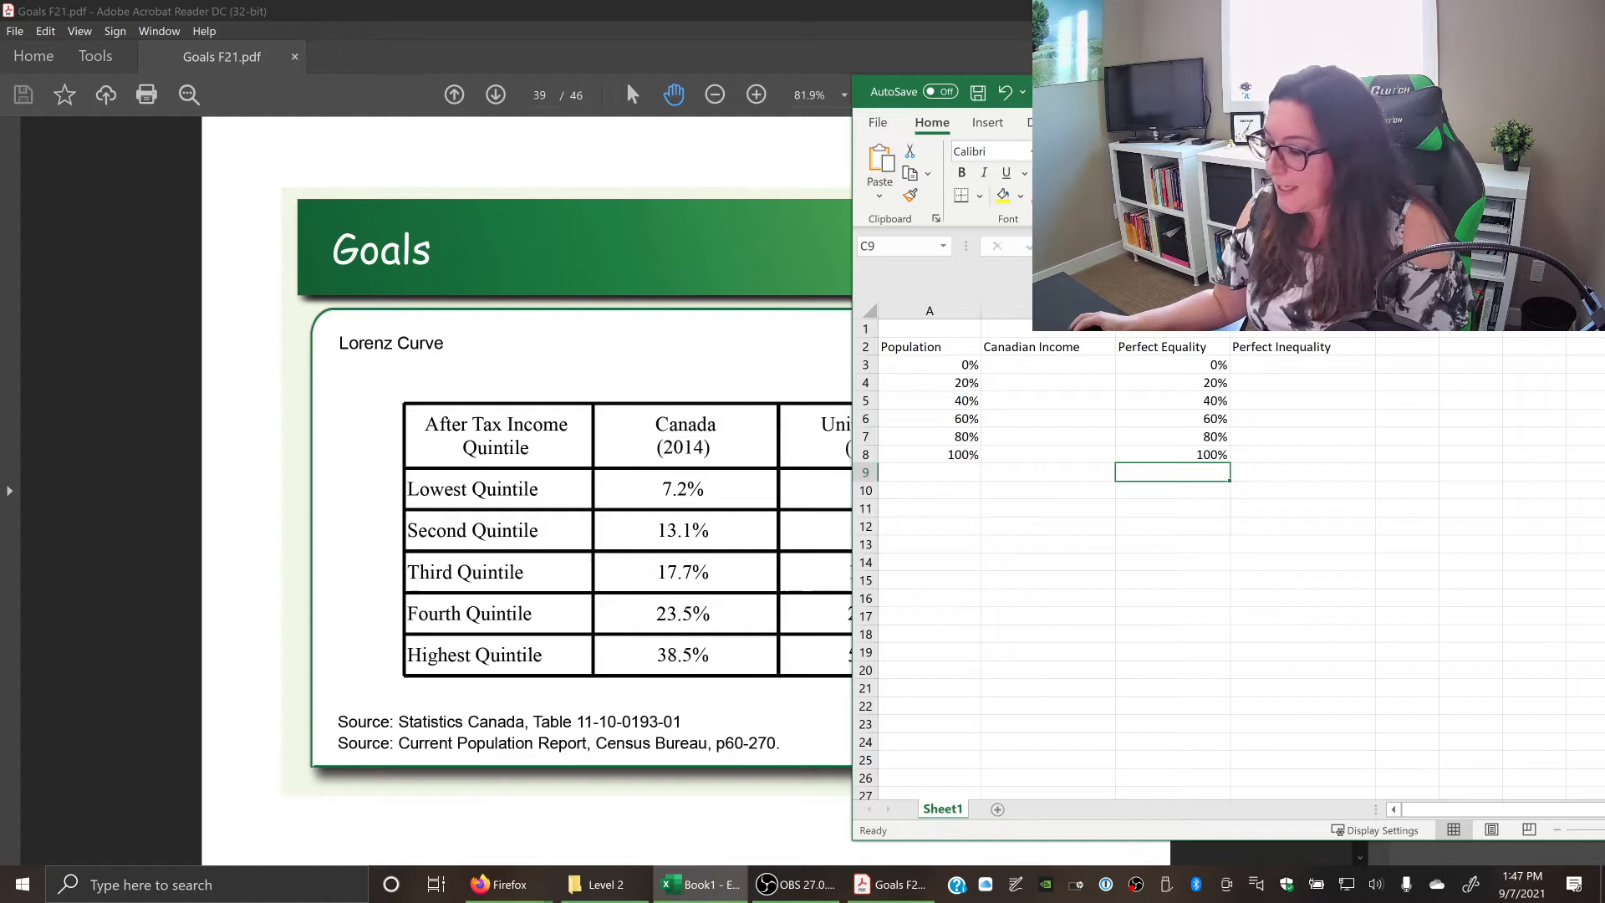
Fill Perfect Inequality with 0% in D3:D7 and 100% in D8.
left_click(1352, 364)
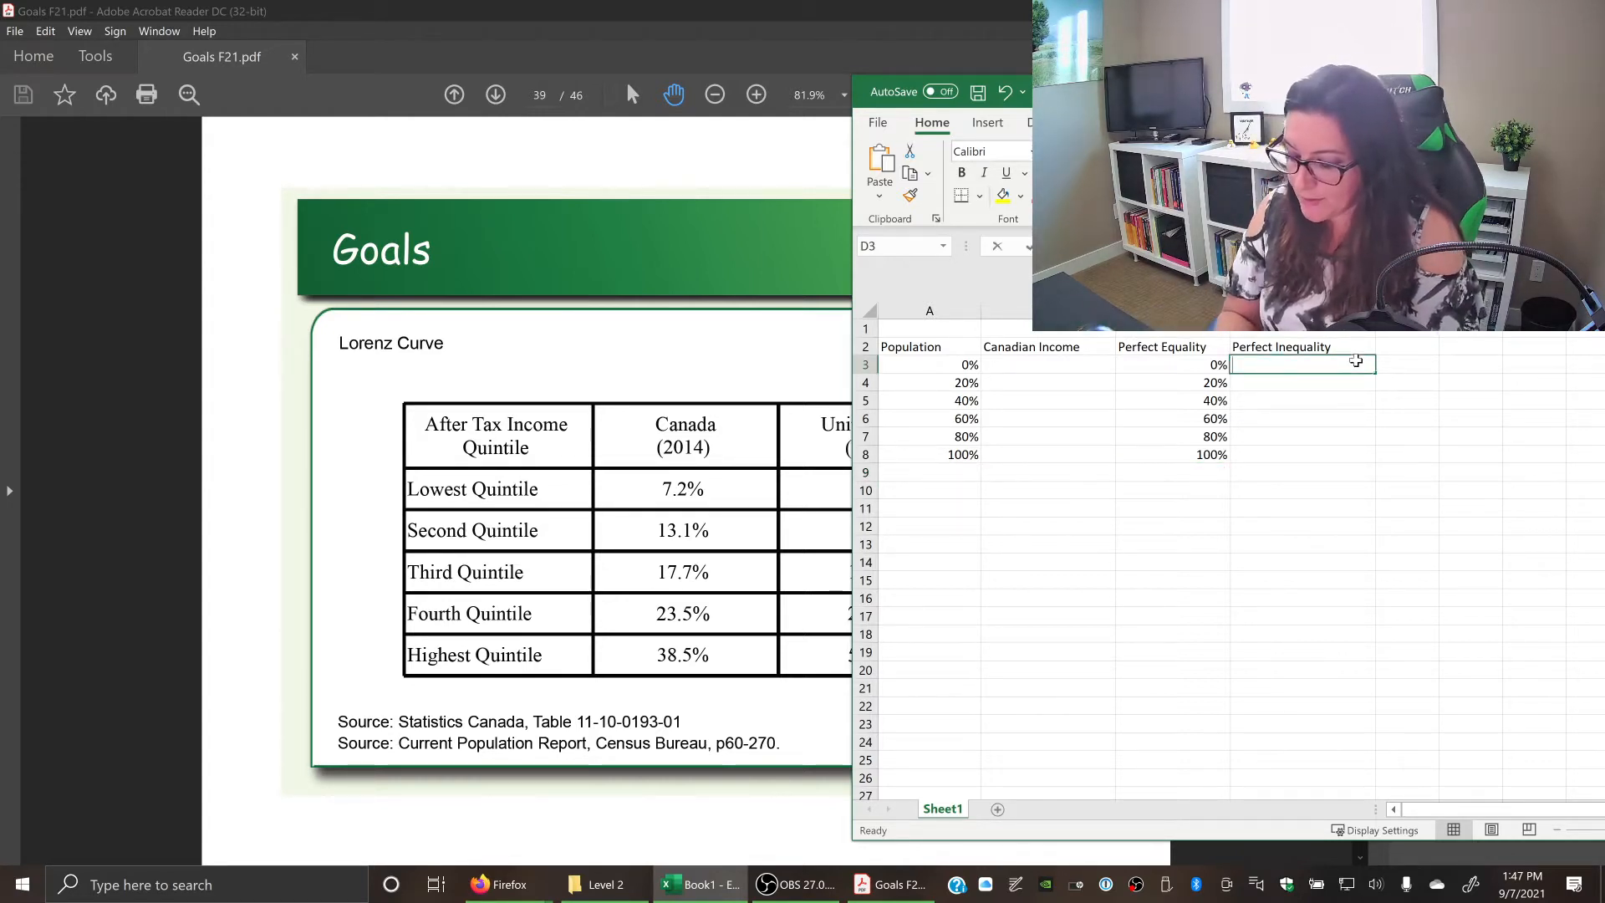
type("%")
key("Return")
left_click(1355, 361)
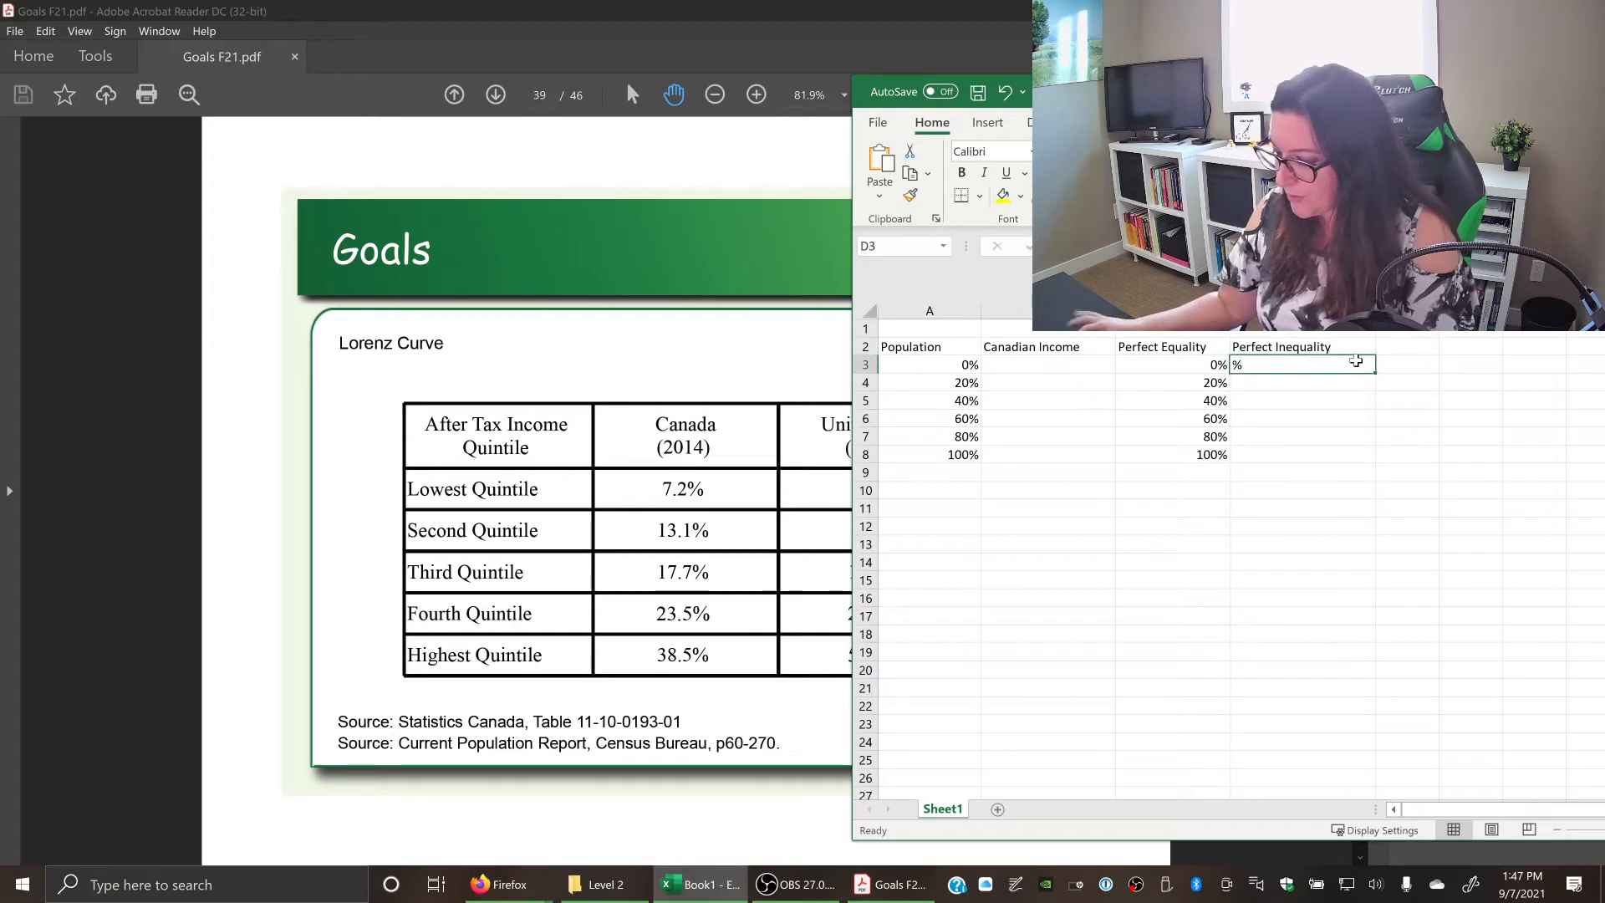
type("0%")
key("Return")
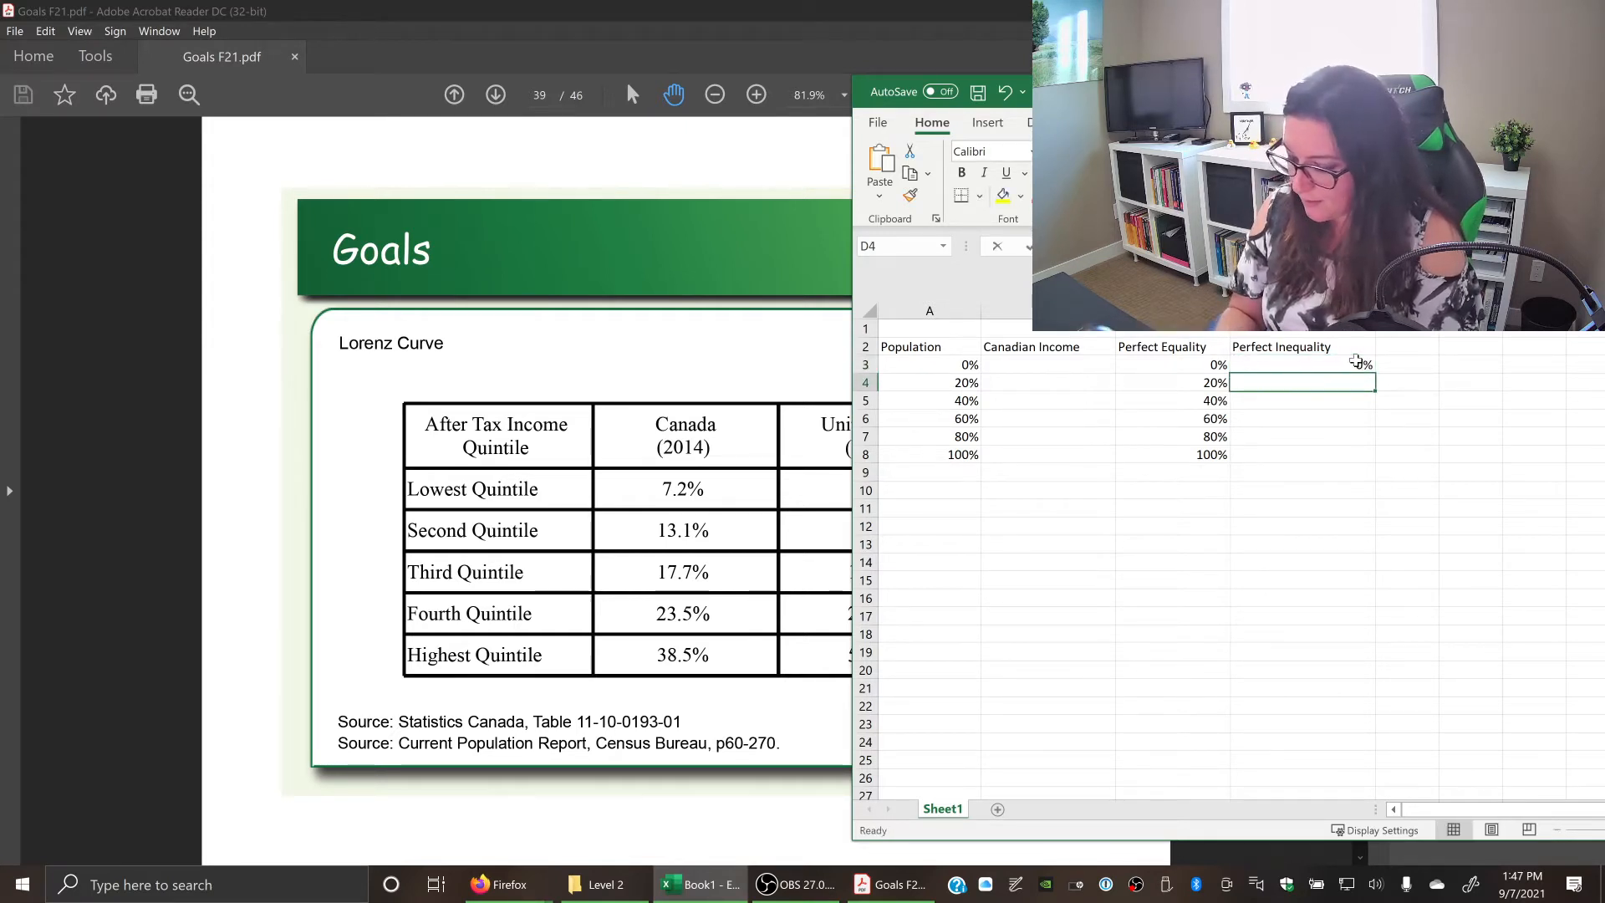
type("0%")
key("Return")
type("0")
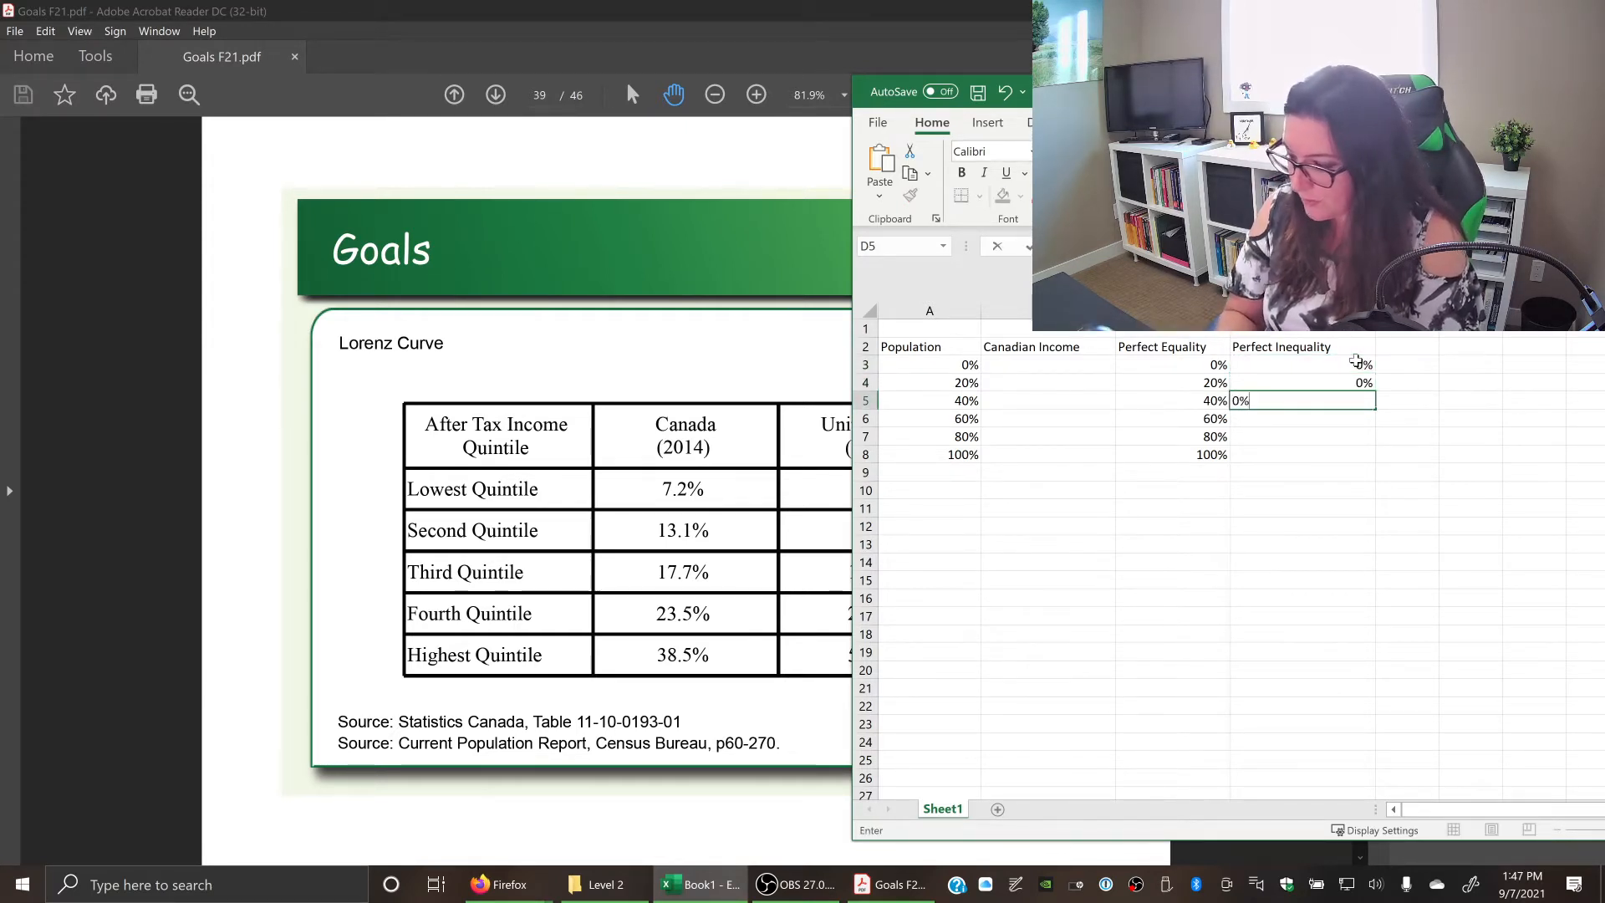
key("Return")
type("0")
key("Return")
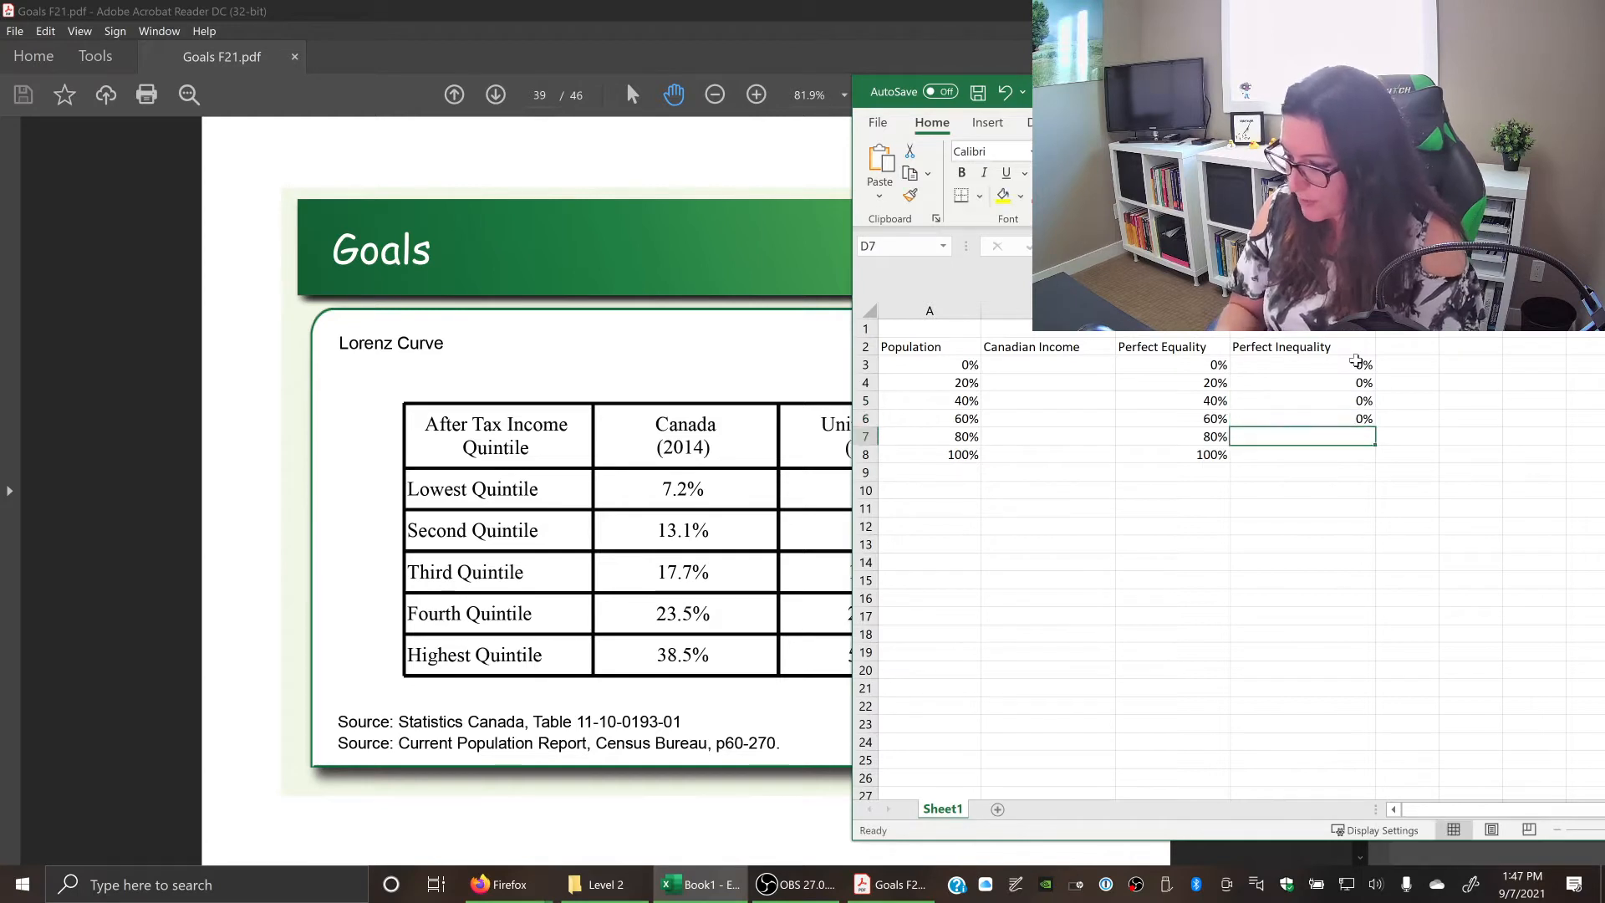
type("0")
key("Return")
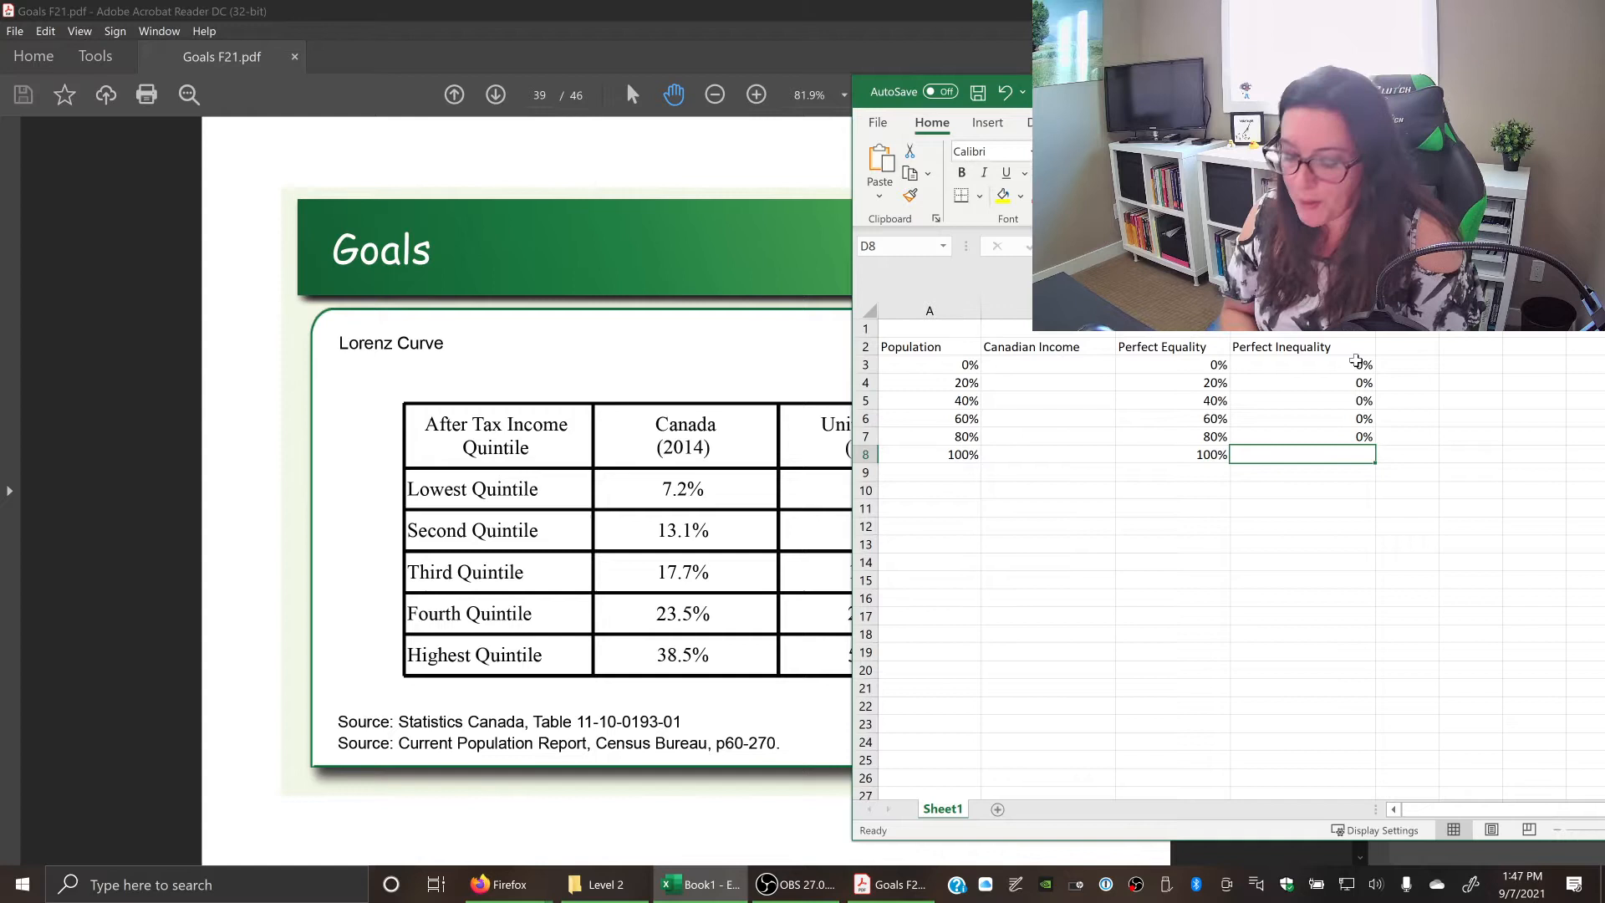
type("100")
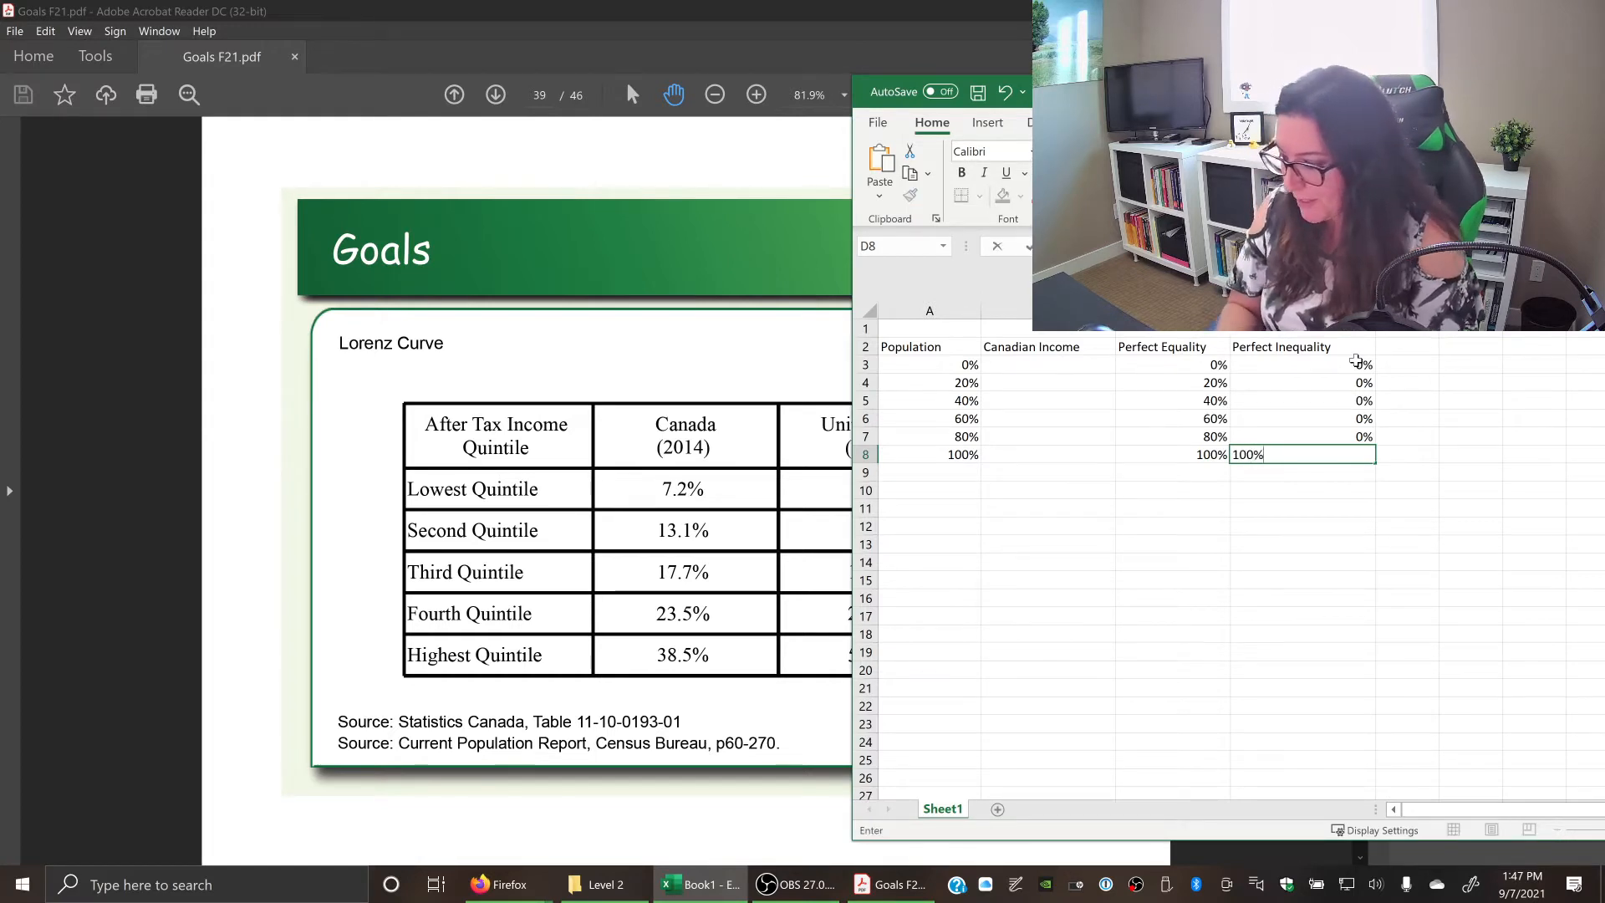
key("Return")
Select A2:D8 and preview the Insert chart options without adding a chart.
left_click_drag(929, 346, 1305, 454)
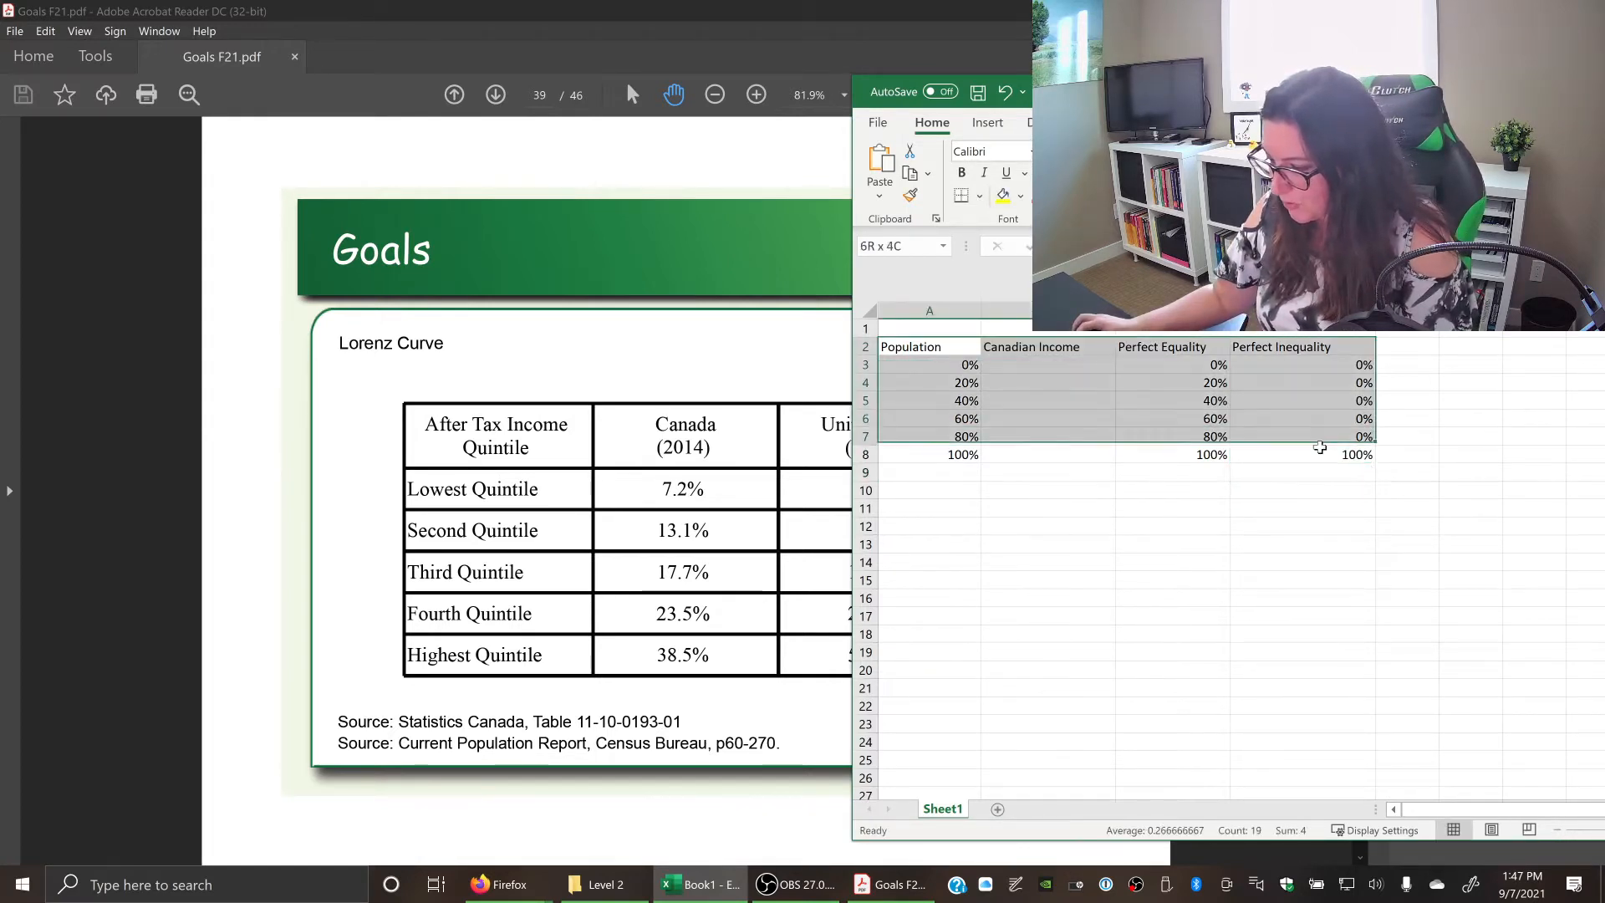
left_click(988, 123)
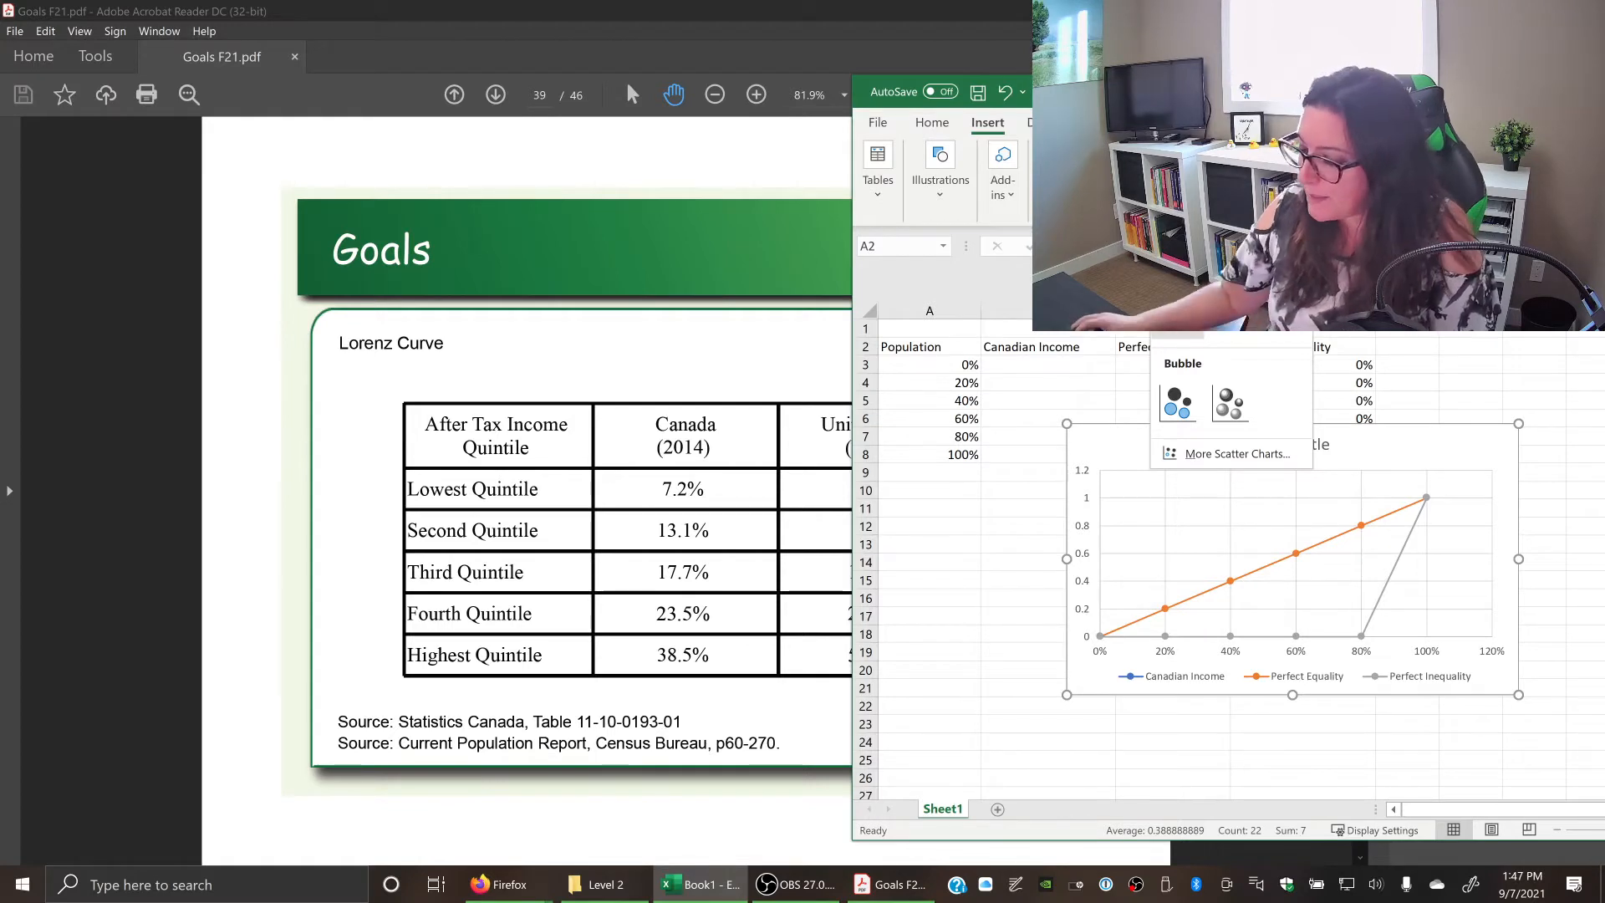
key("Escape")
left_click(1304, 455)
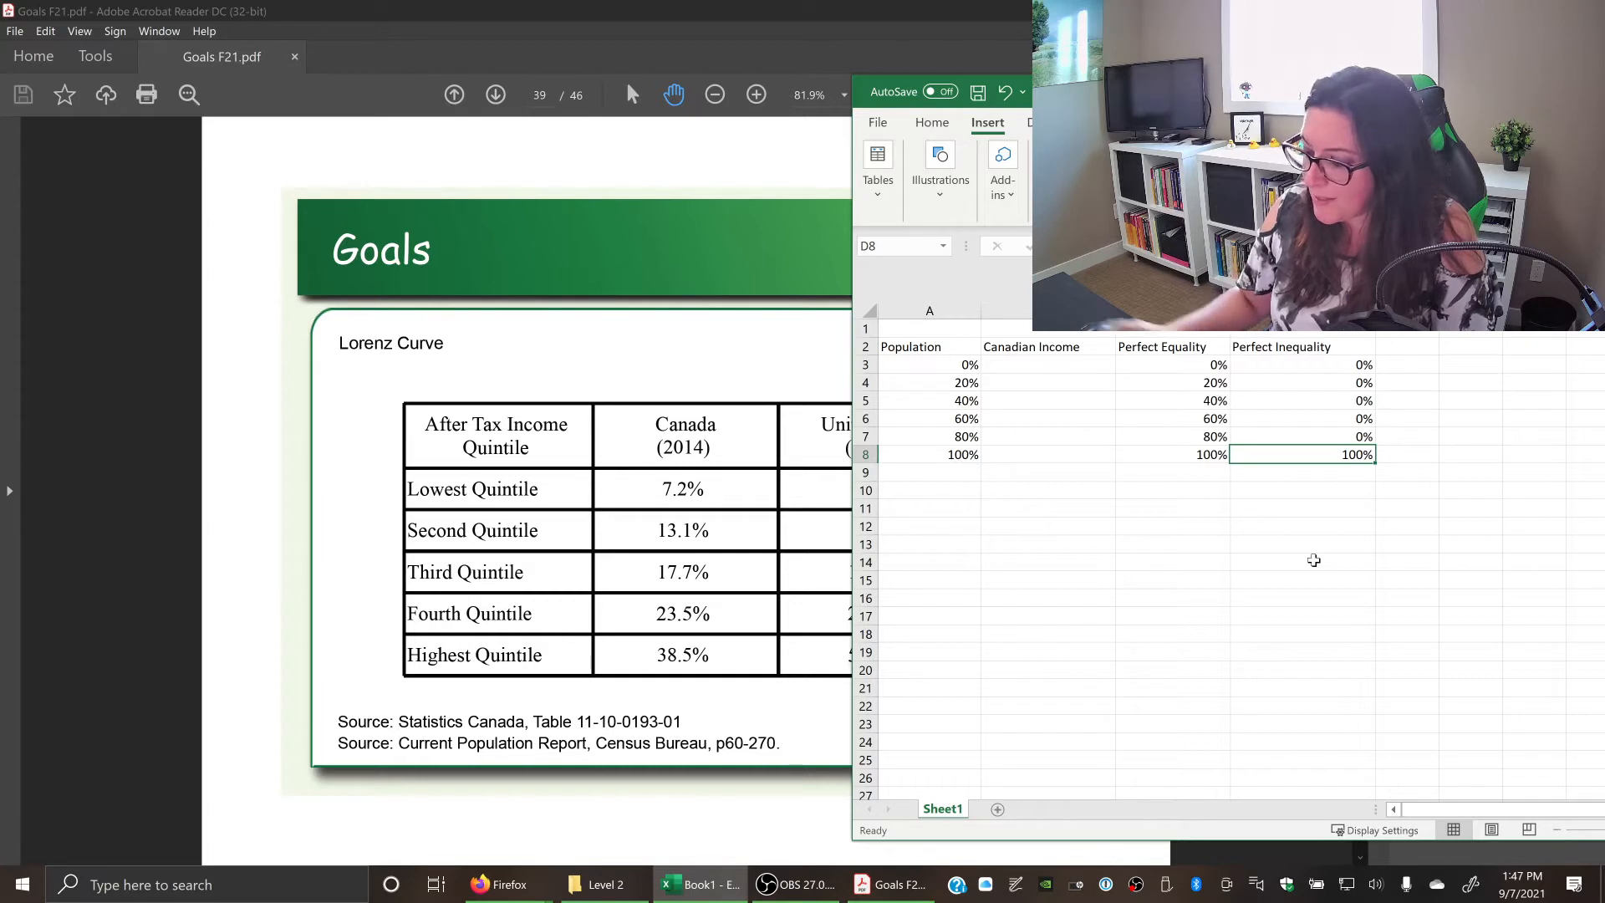
Change D8 to 0% and reselect the table A2:D8.
left_click(1281, 524)
left_click(1311, 457)
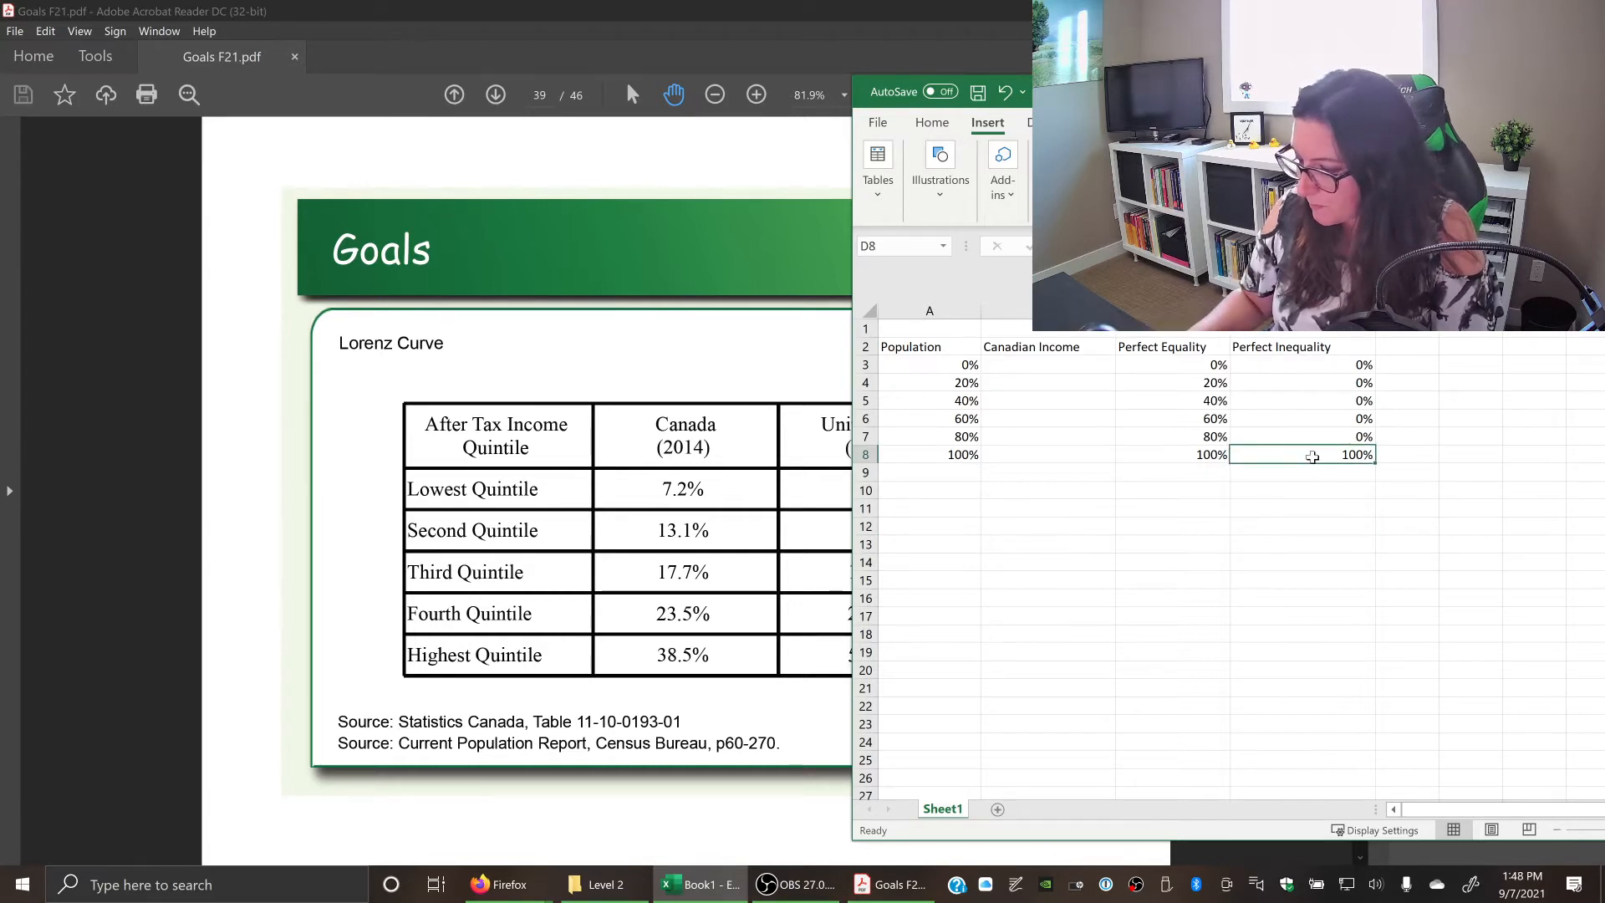
type("0")
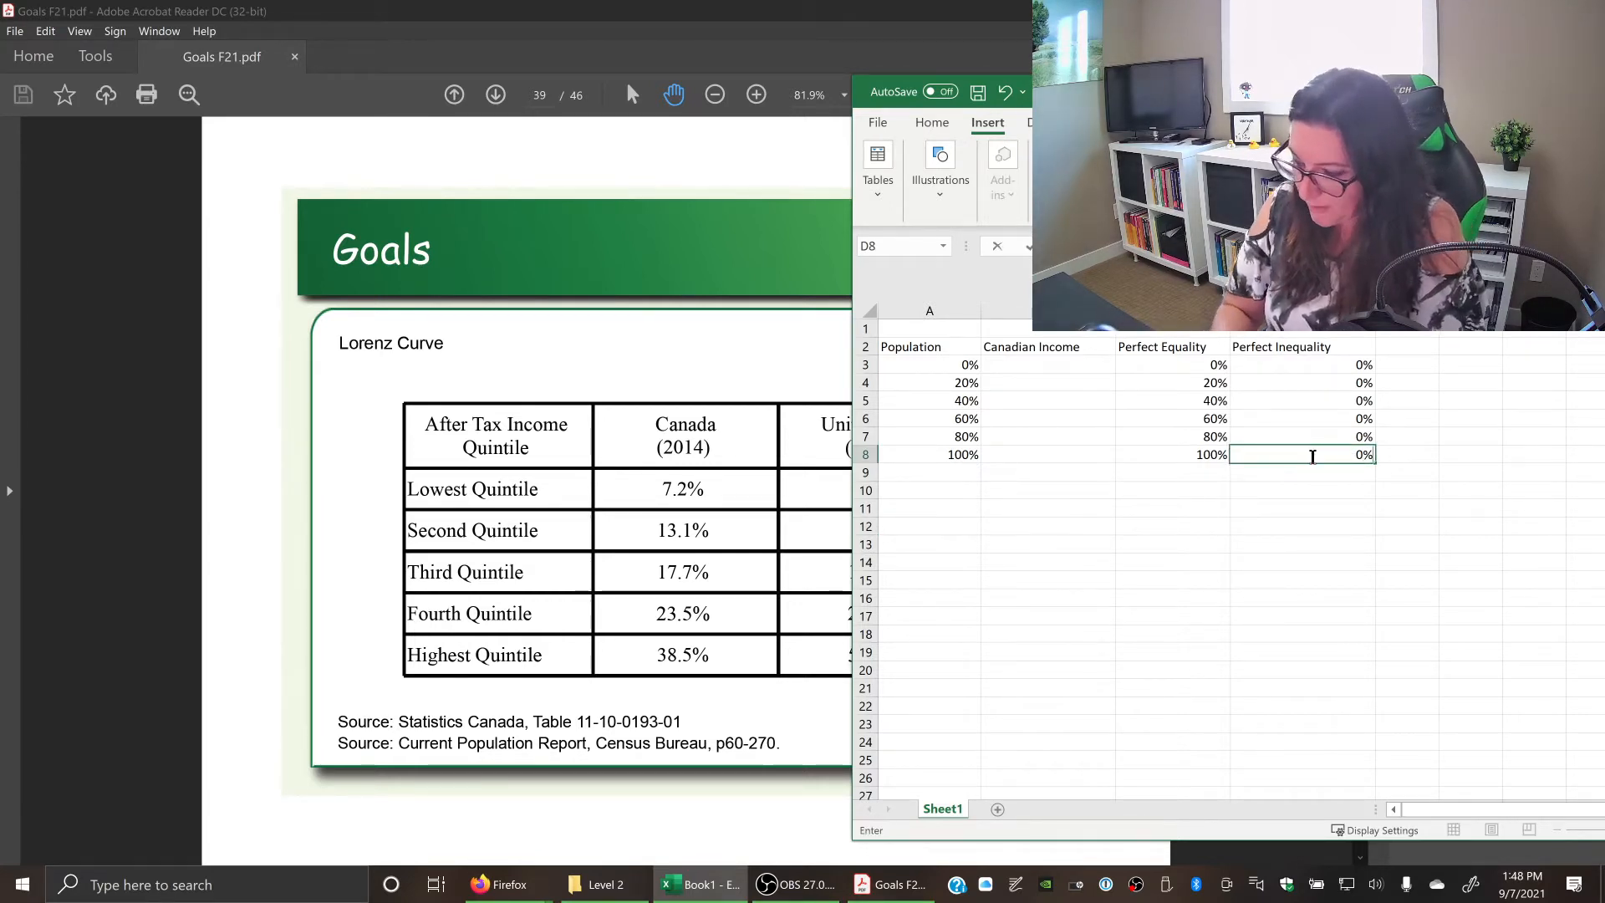
key("Return")
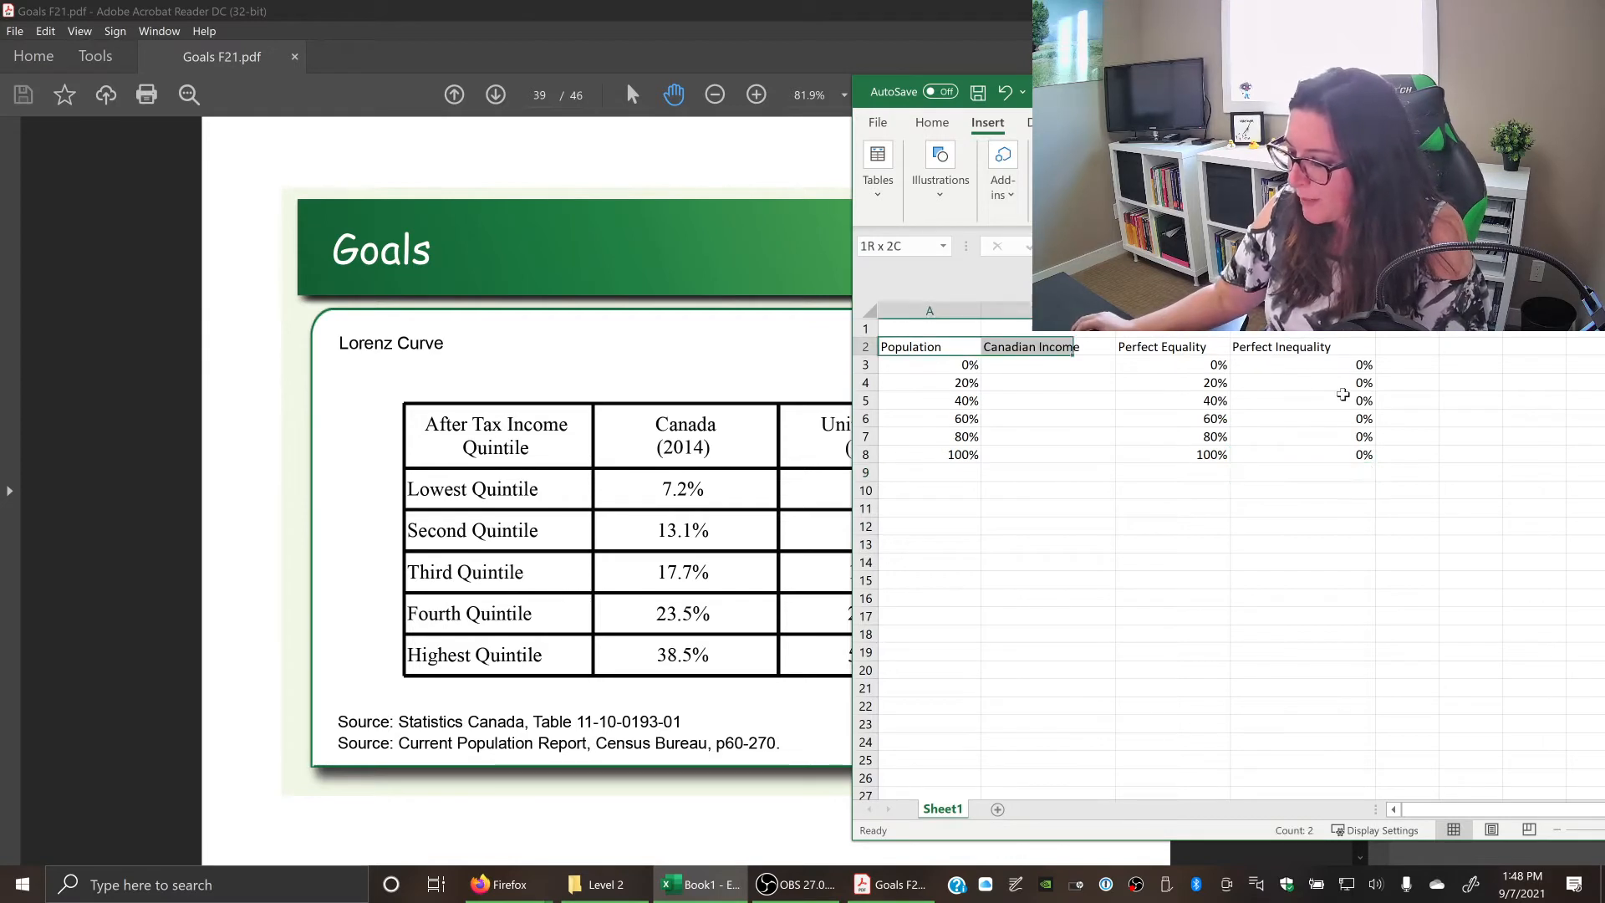
left_click_drag(928, 346, 1361, 454)
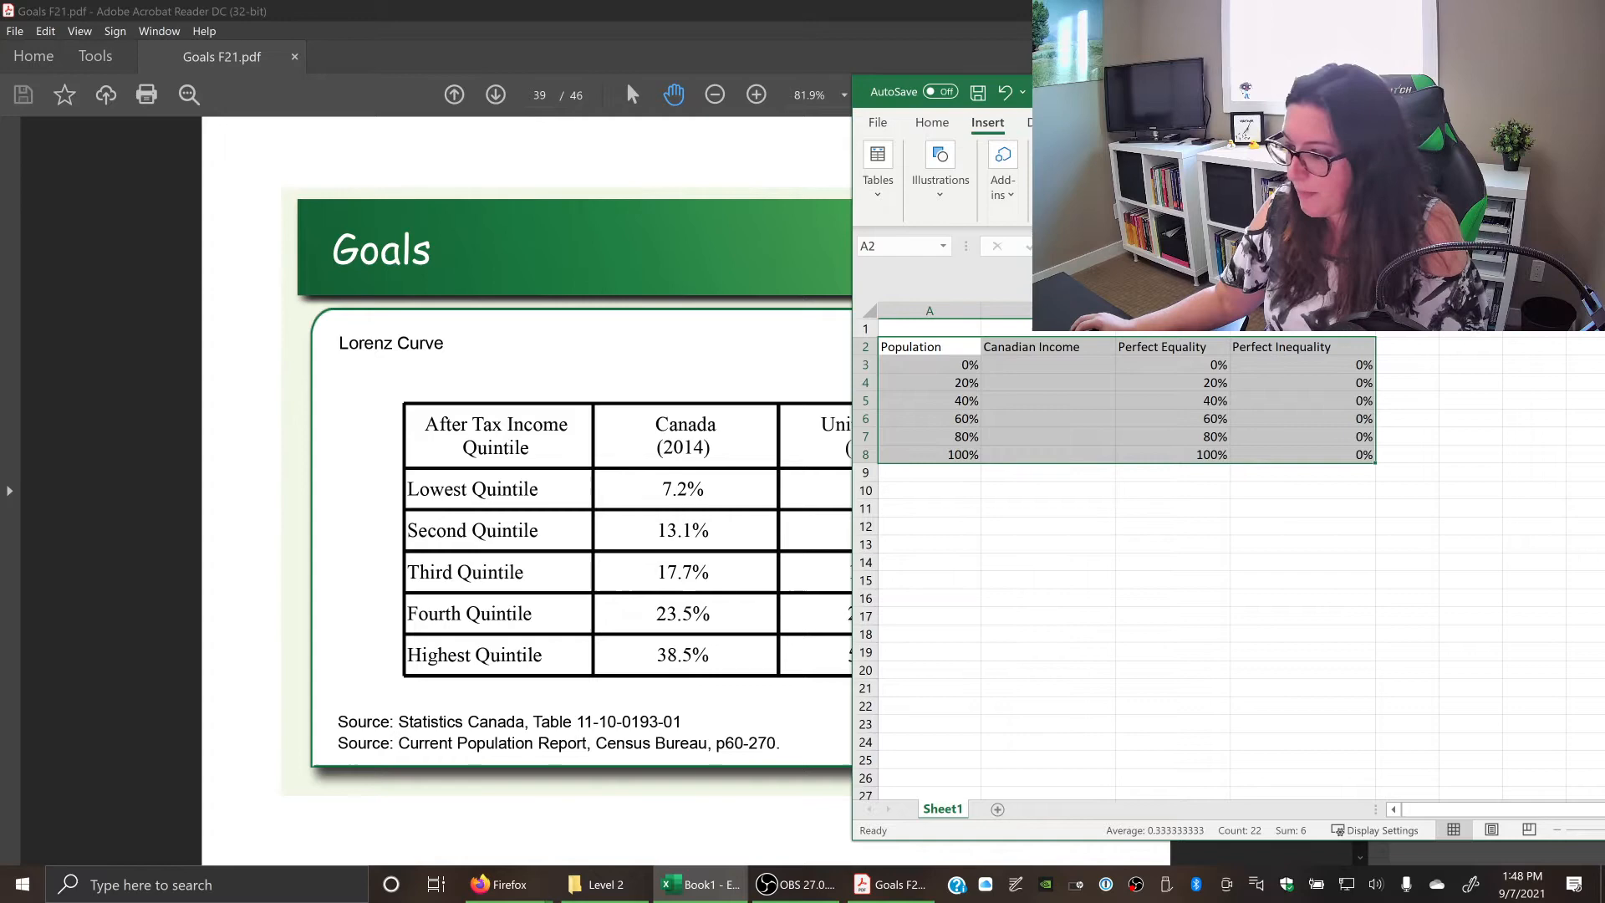
Enlarge the workbook window and browse the scatter chart options without inserting one.
left_click_drag(928, 94, 620, 112)
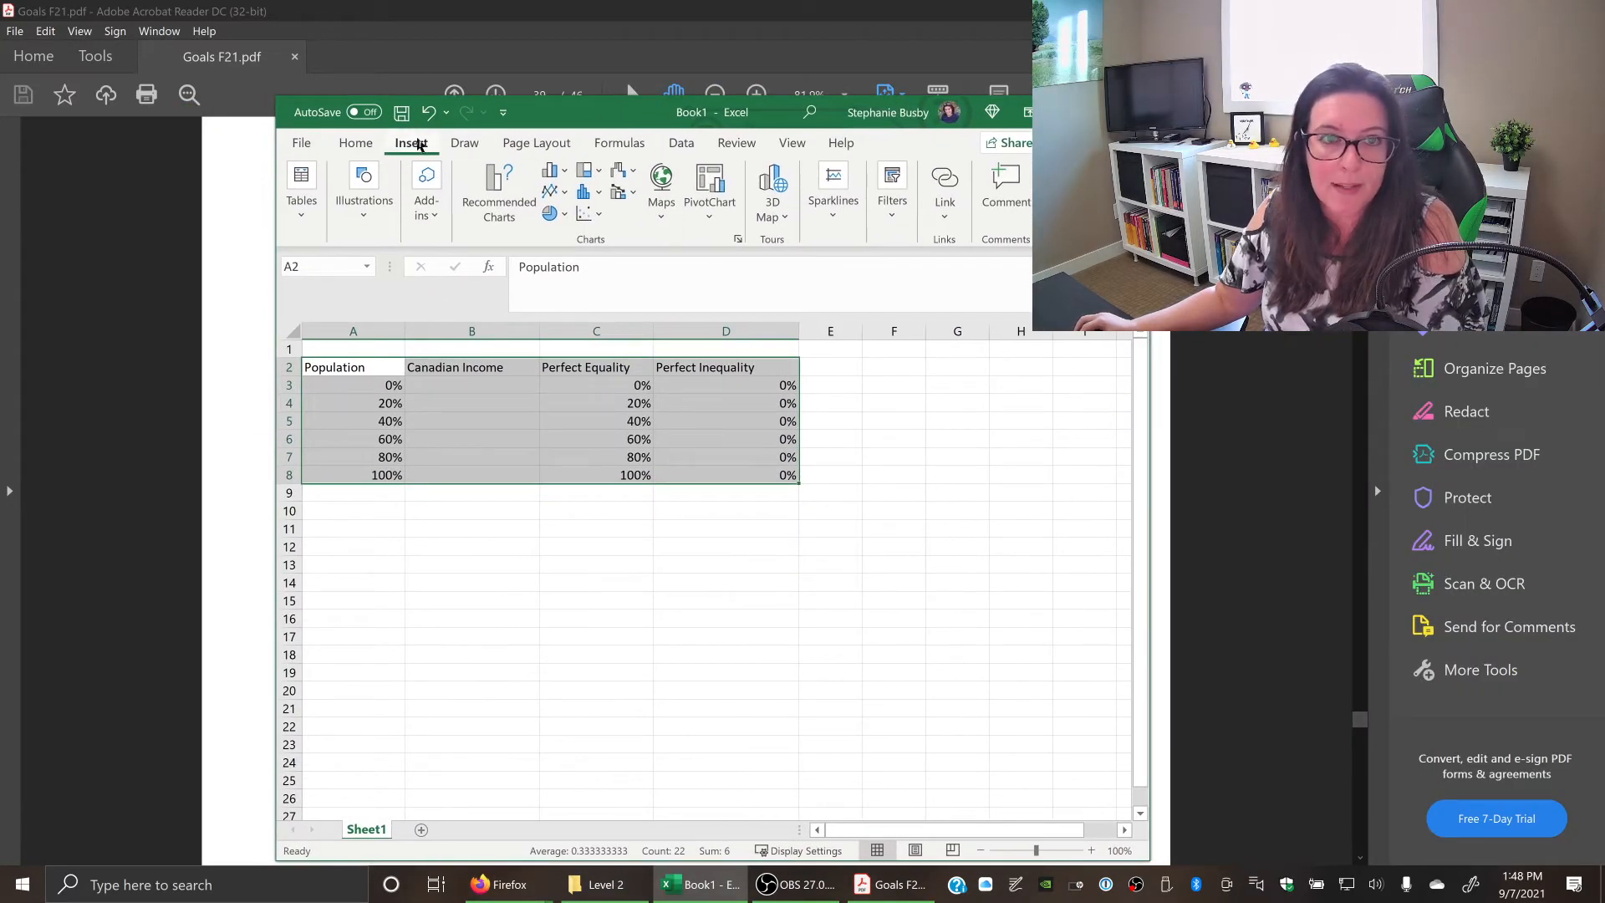
left_click(593, 217)
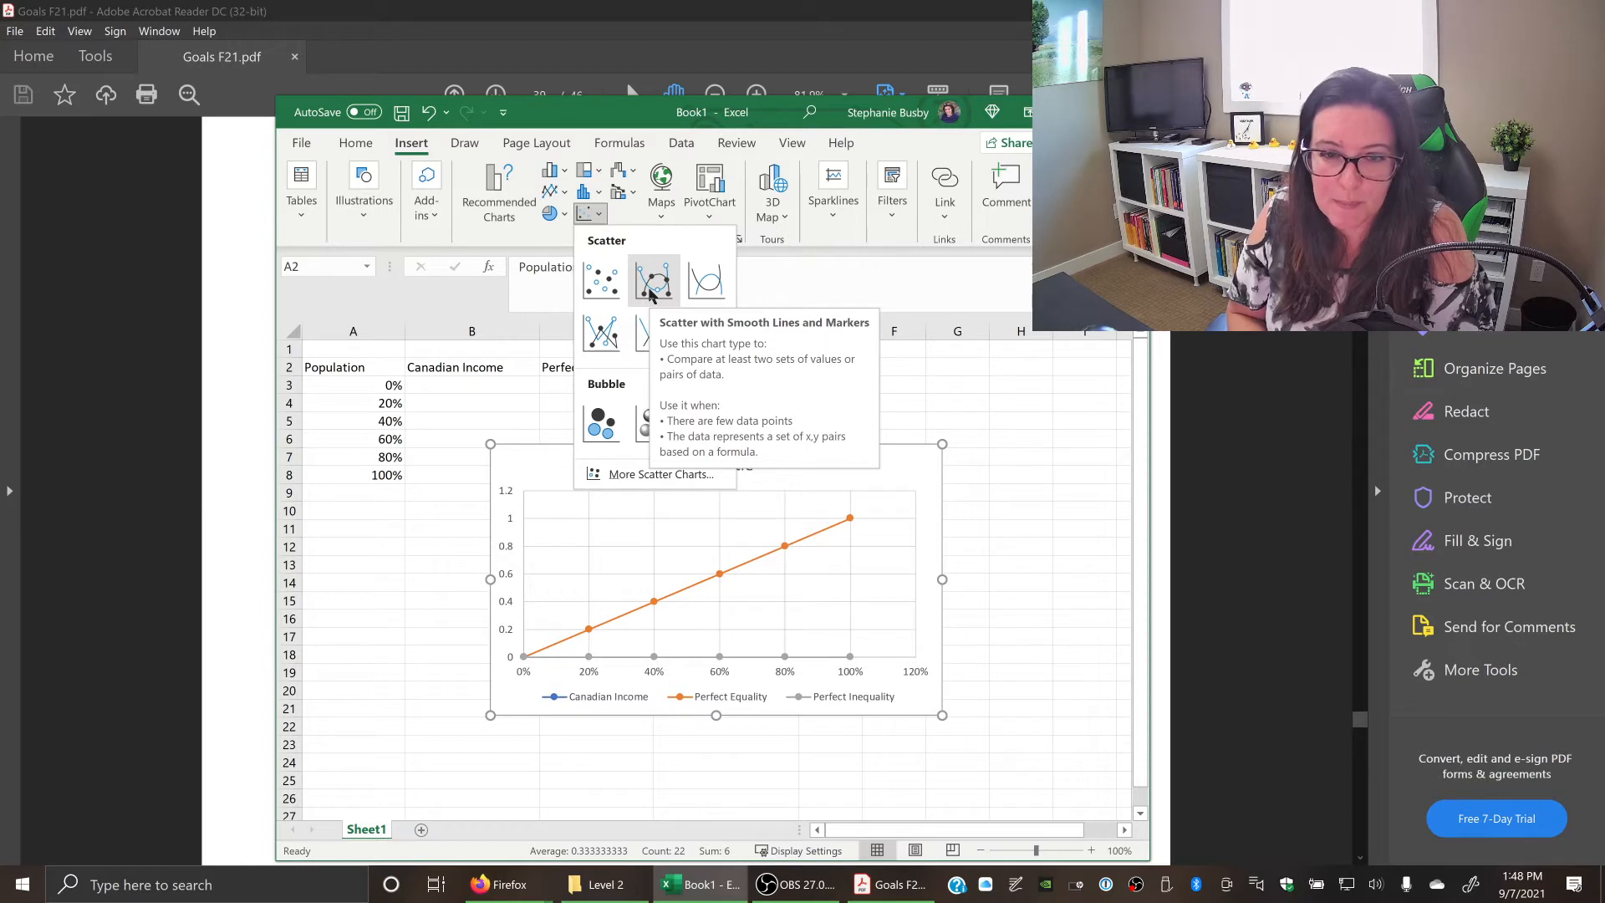
key("Escape")
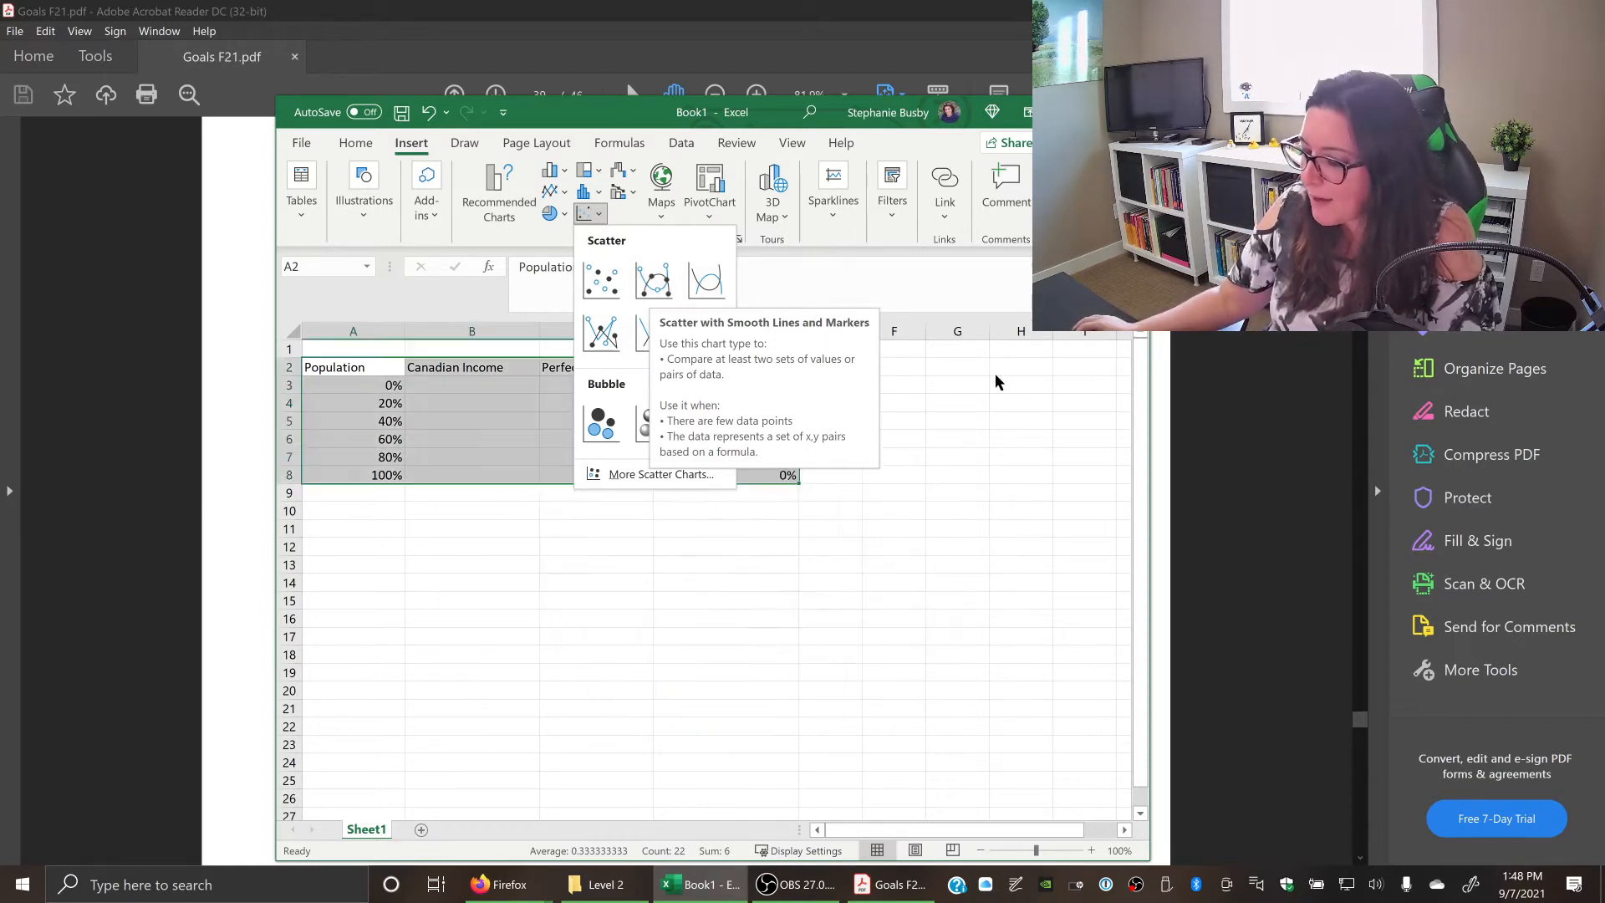
left_click(469, 386)
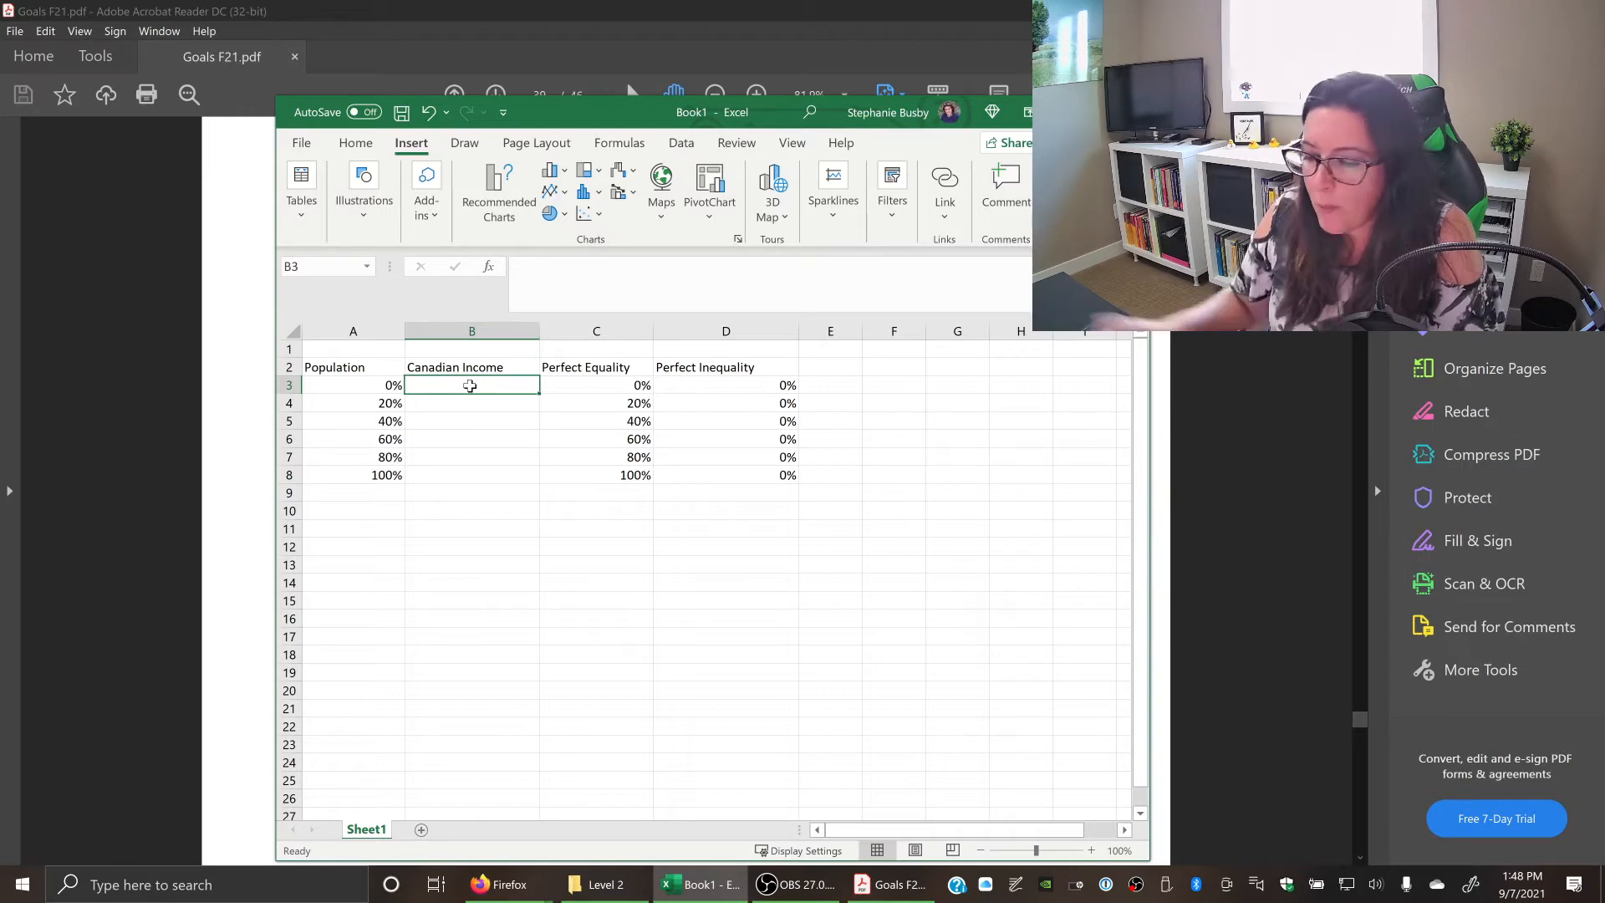
Enter 0% and 7.2% as the first two Canadian Income values in B3:B4.
left_click_drag(577, 116, 1141, 173)
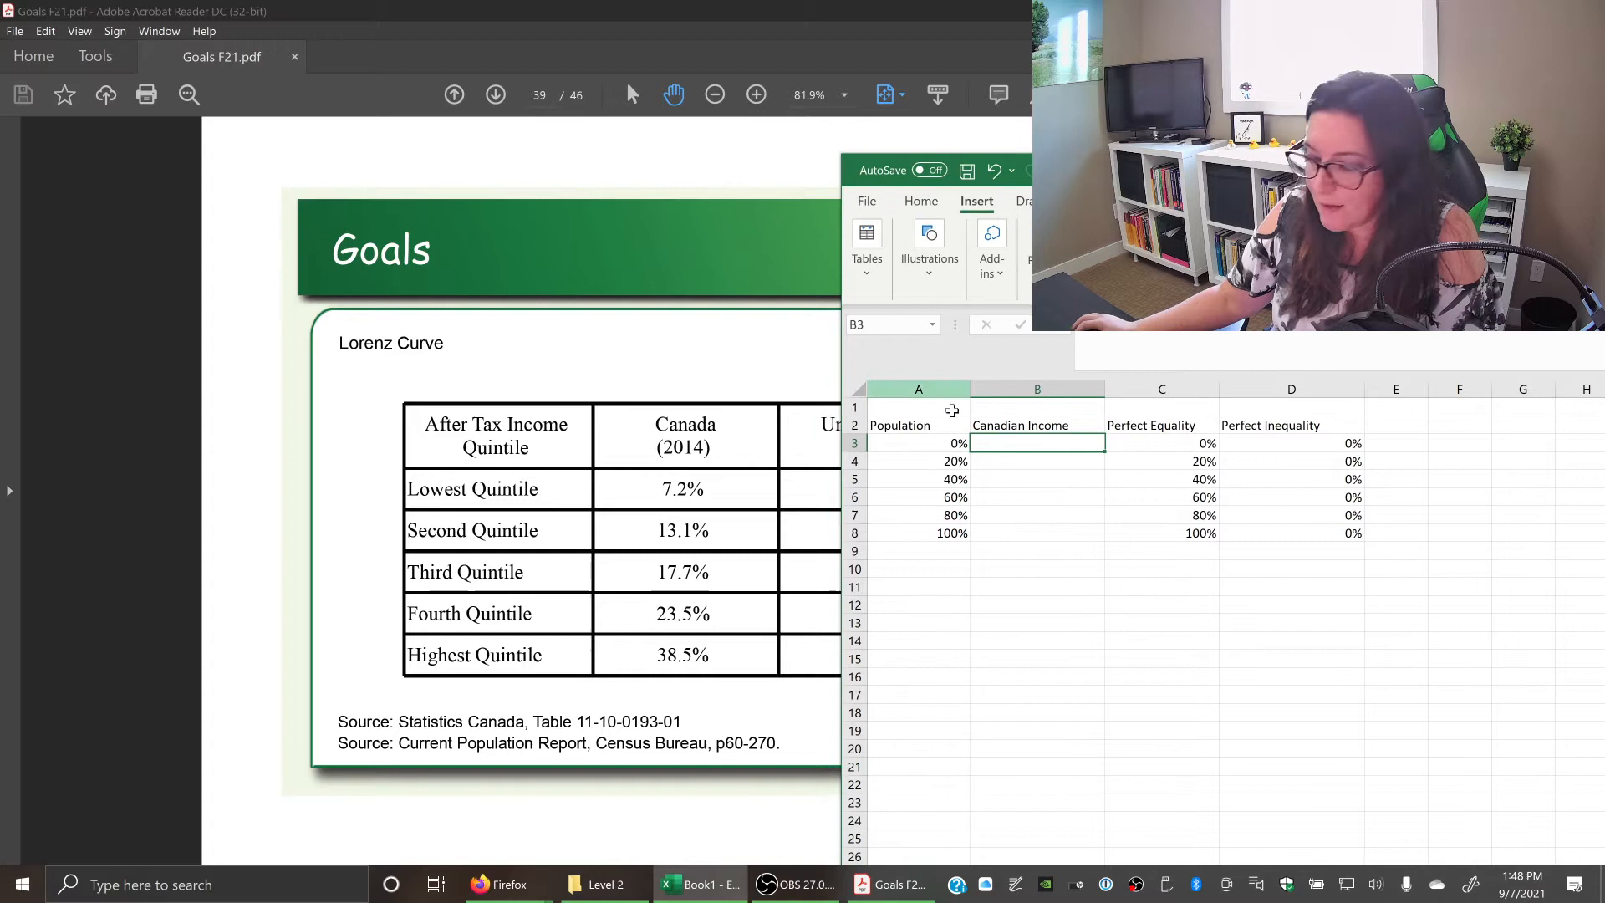
key("ctrl+Down")
key("ctrl+Up")
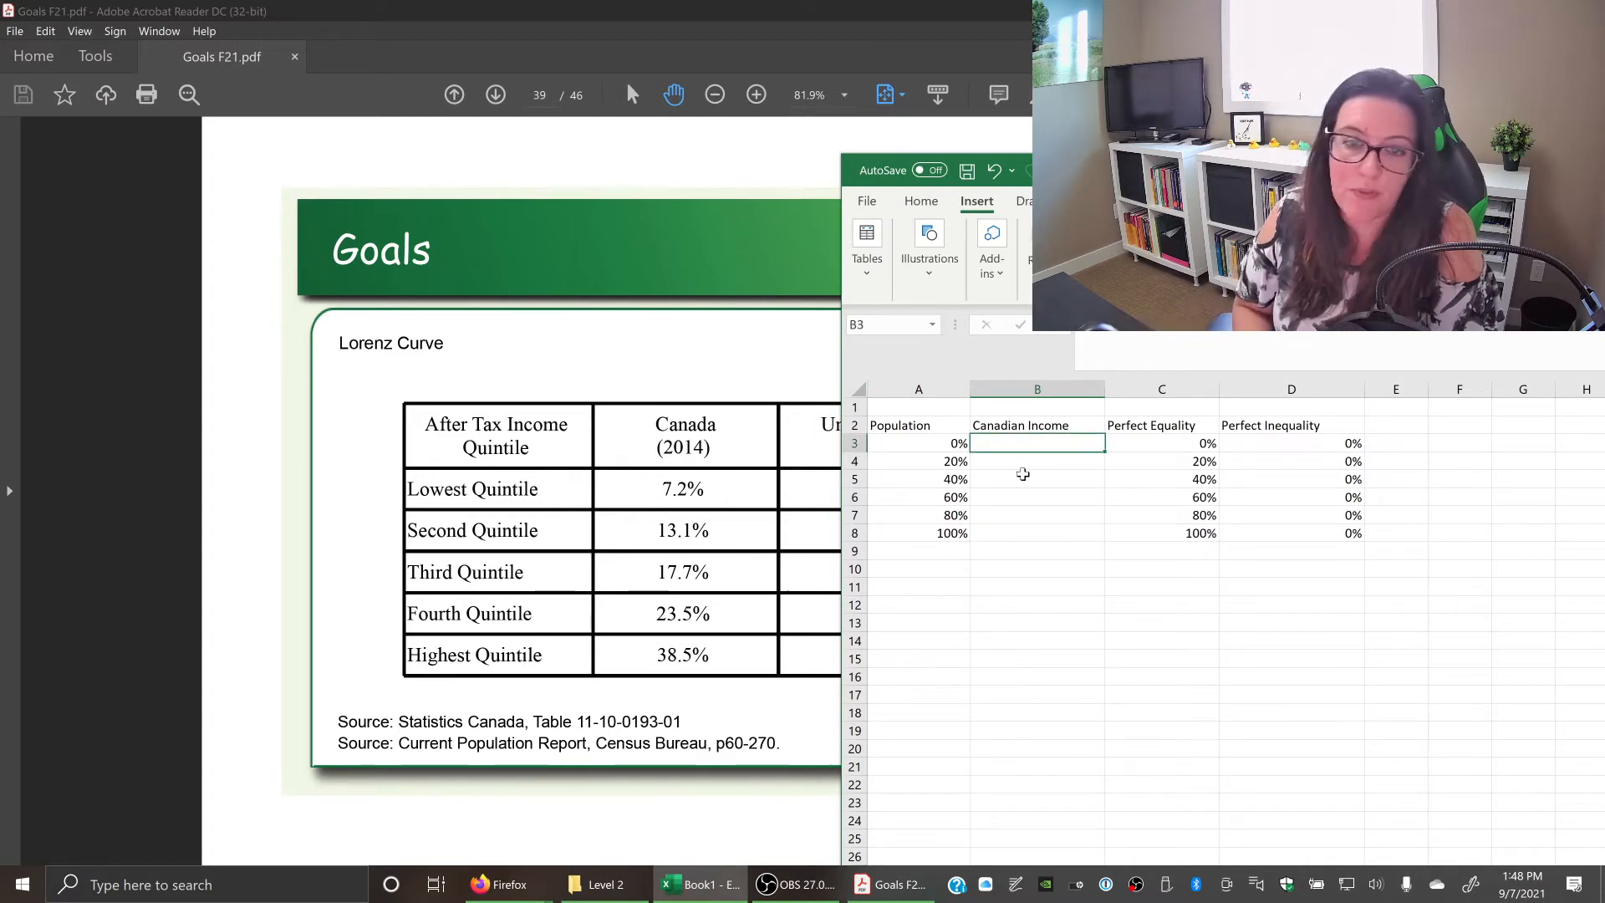
type("0%")
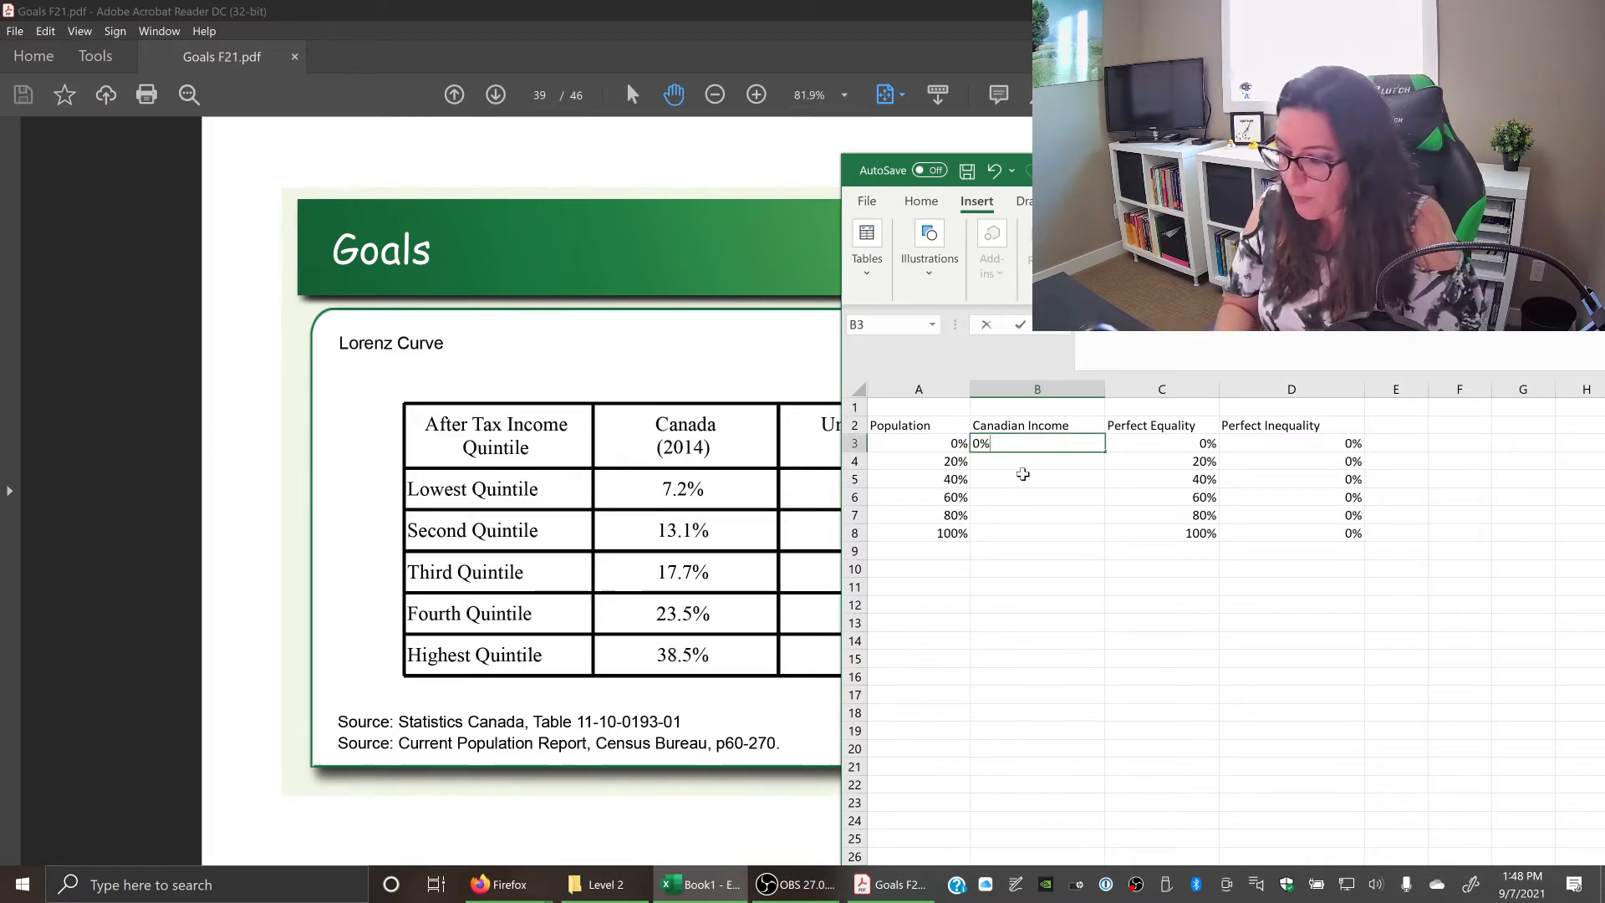
key("Return")
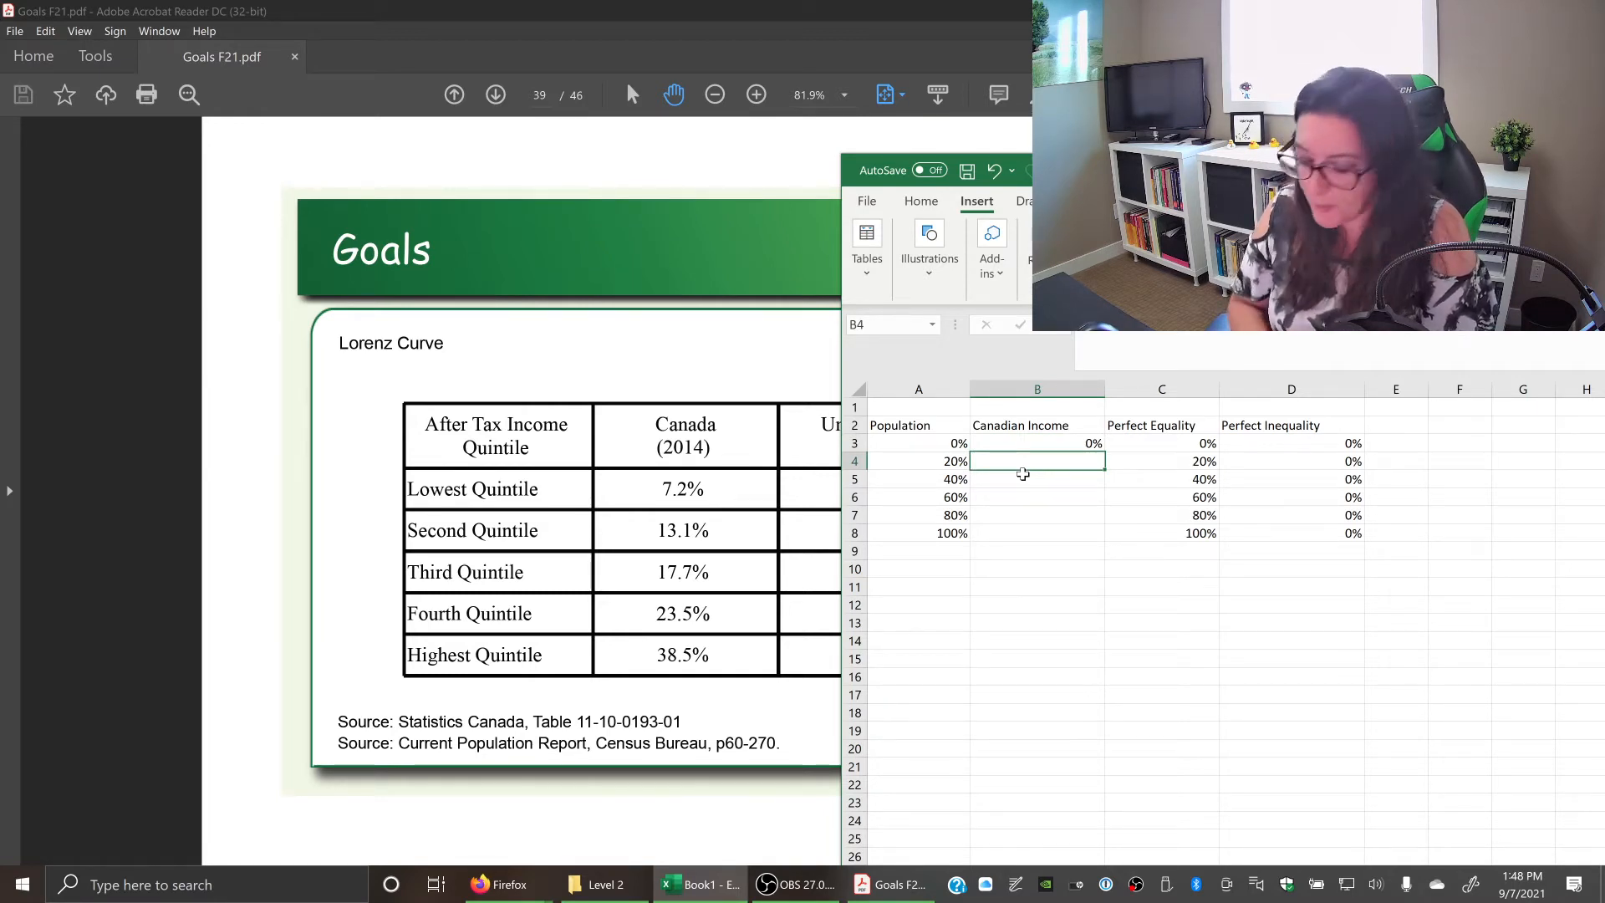
type("7.2")
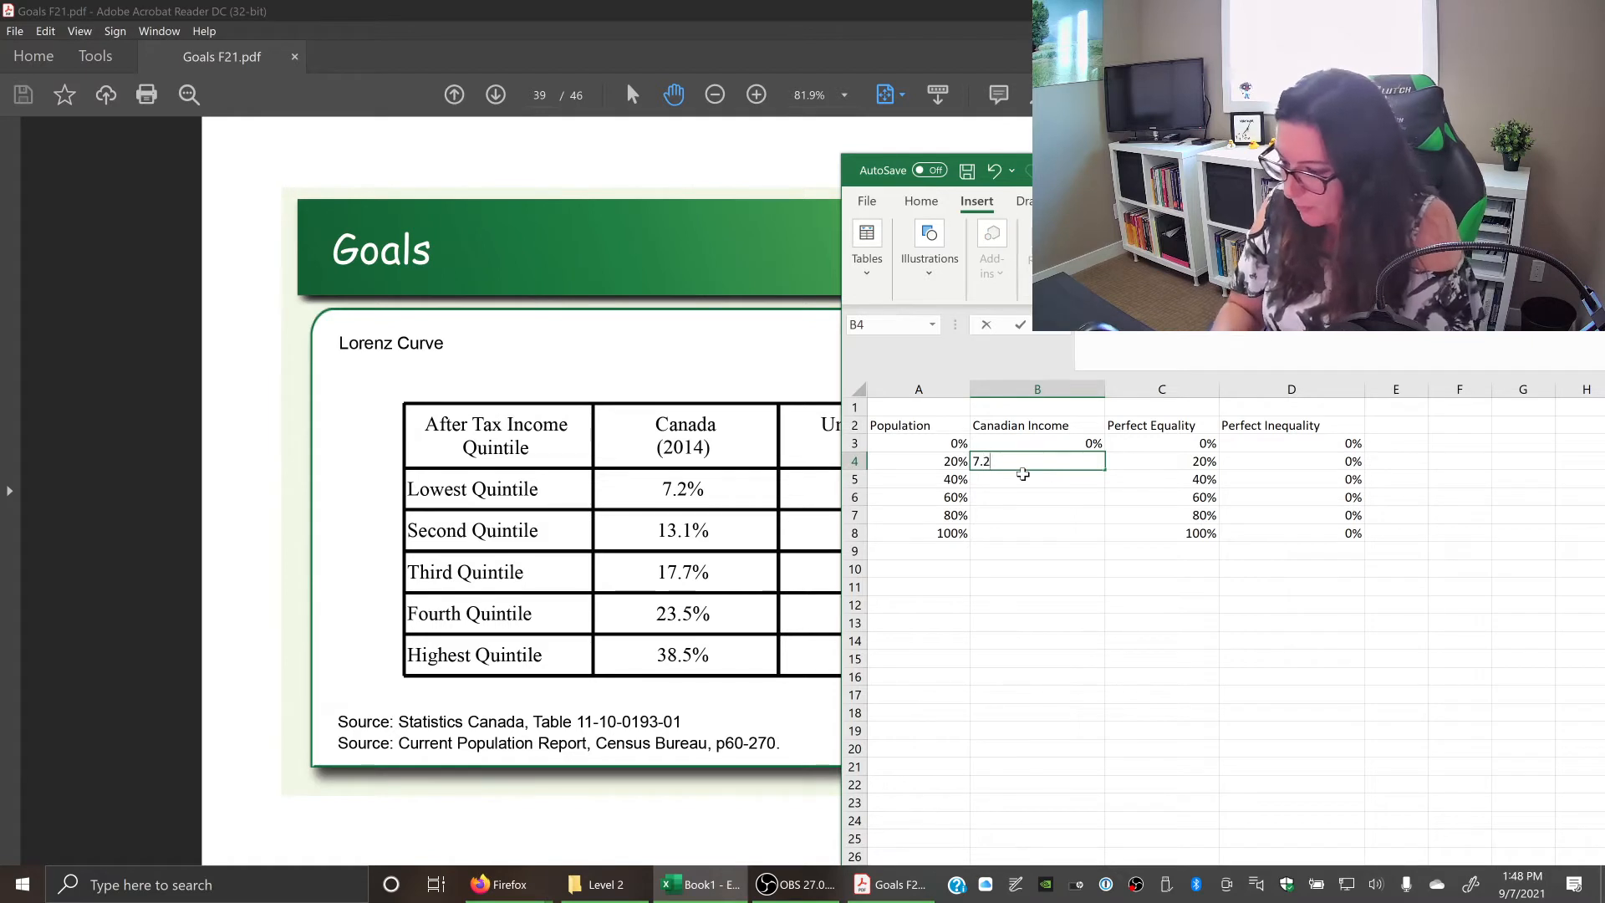
key("Return")
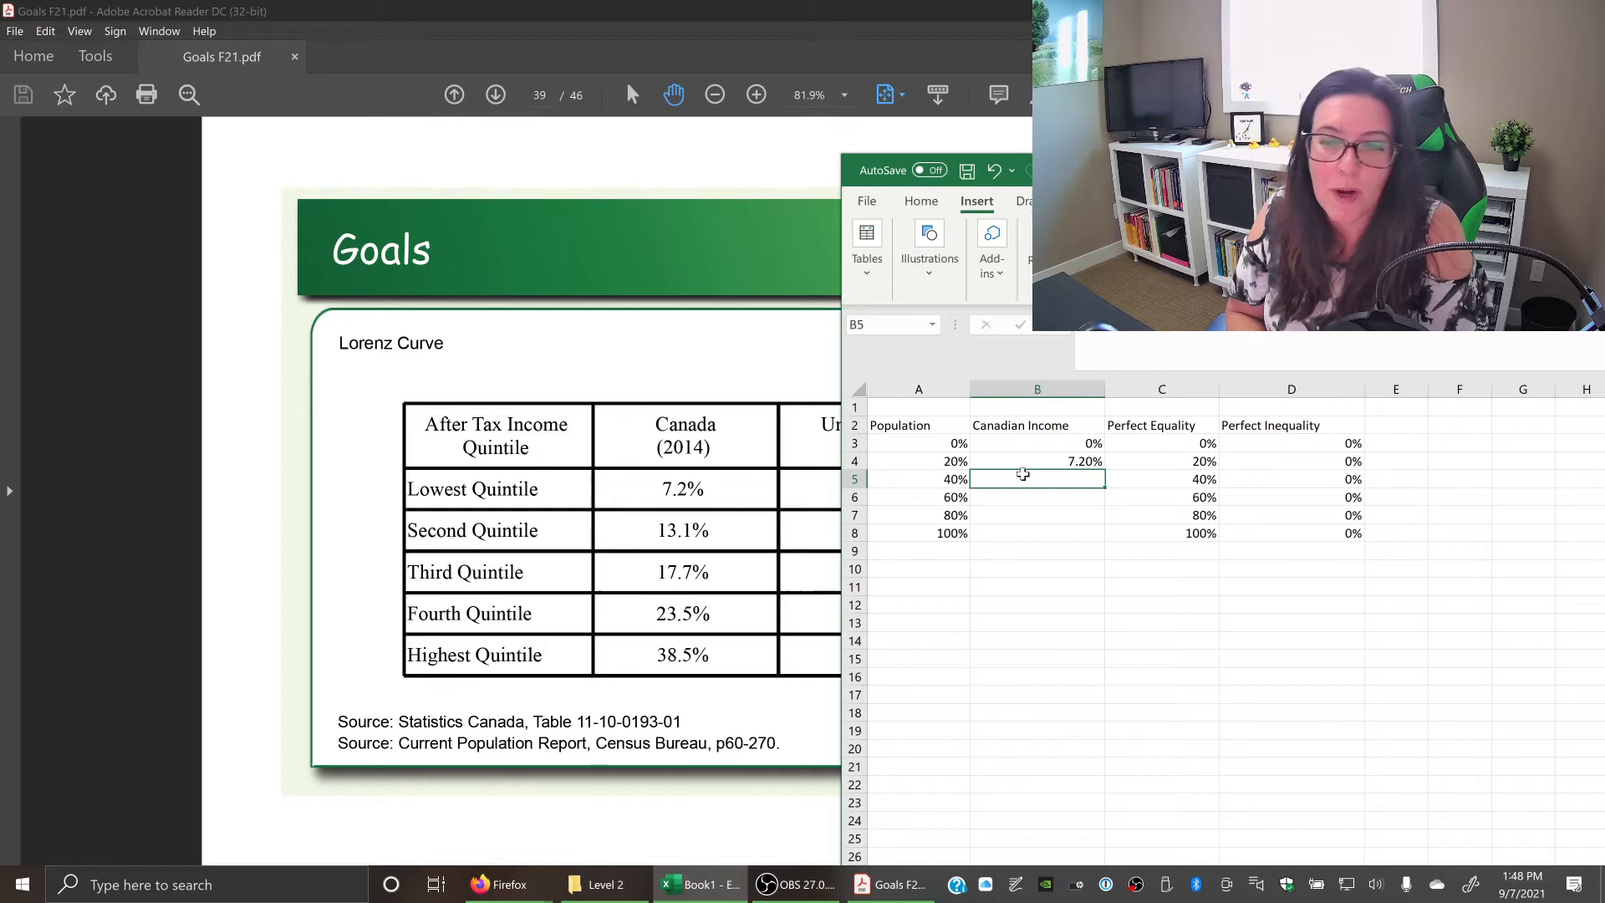
type("=")
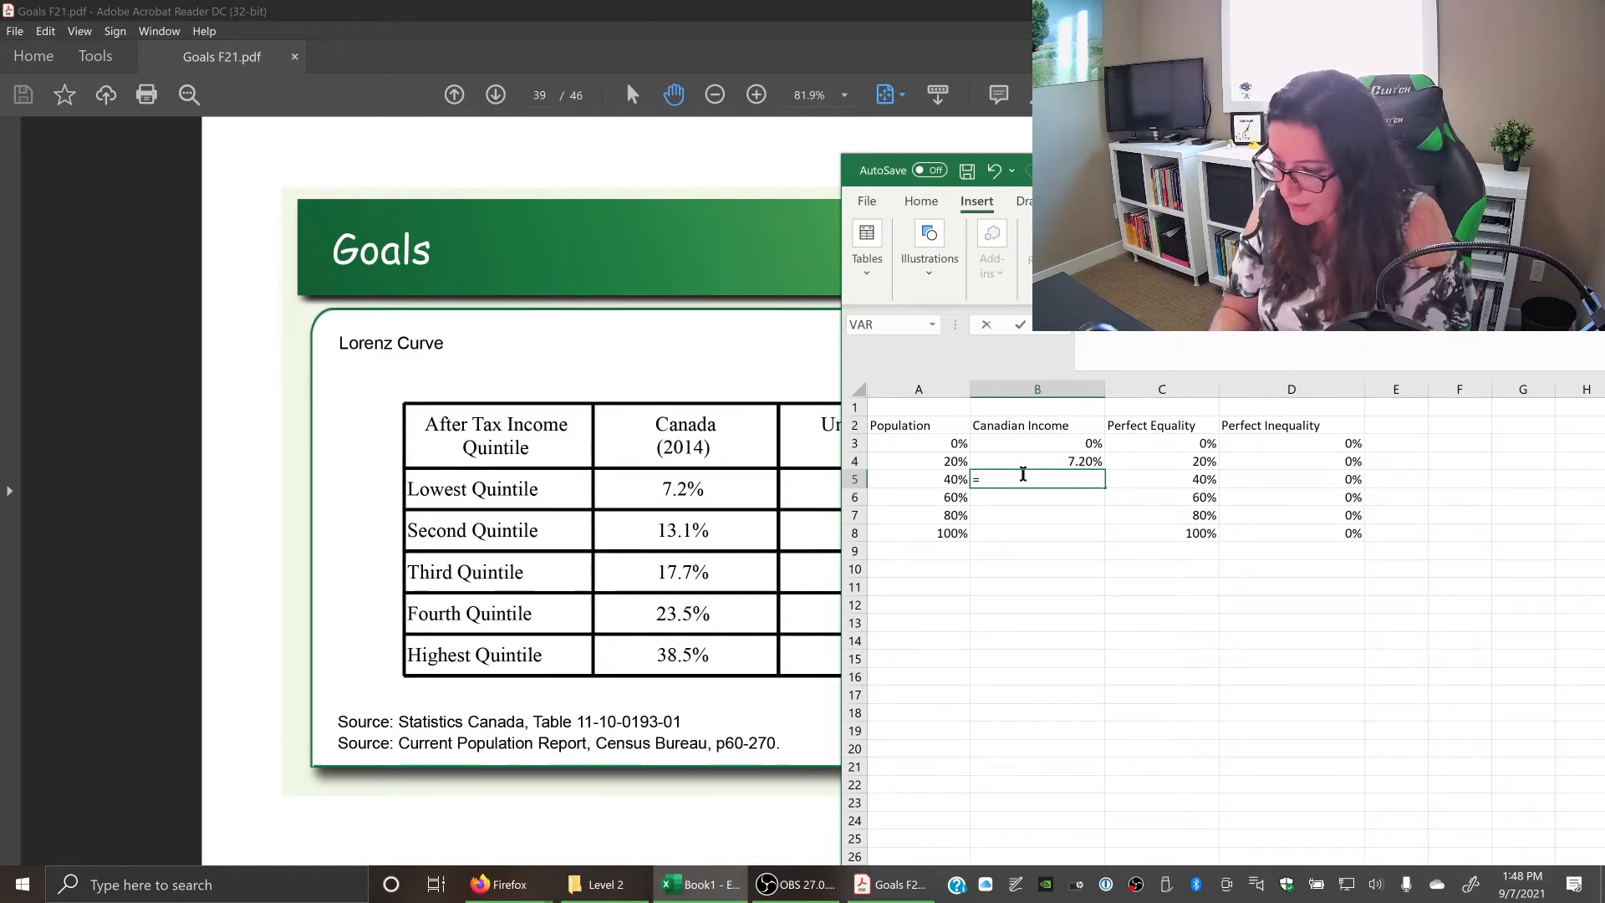
Build cumulative shares 20.300%, 38.00% and 61.500% in B5:B7 with formulas adding to the cell above.
left_click(1057, 464)
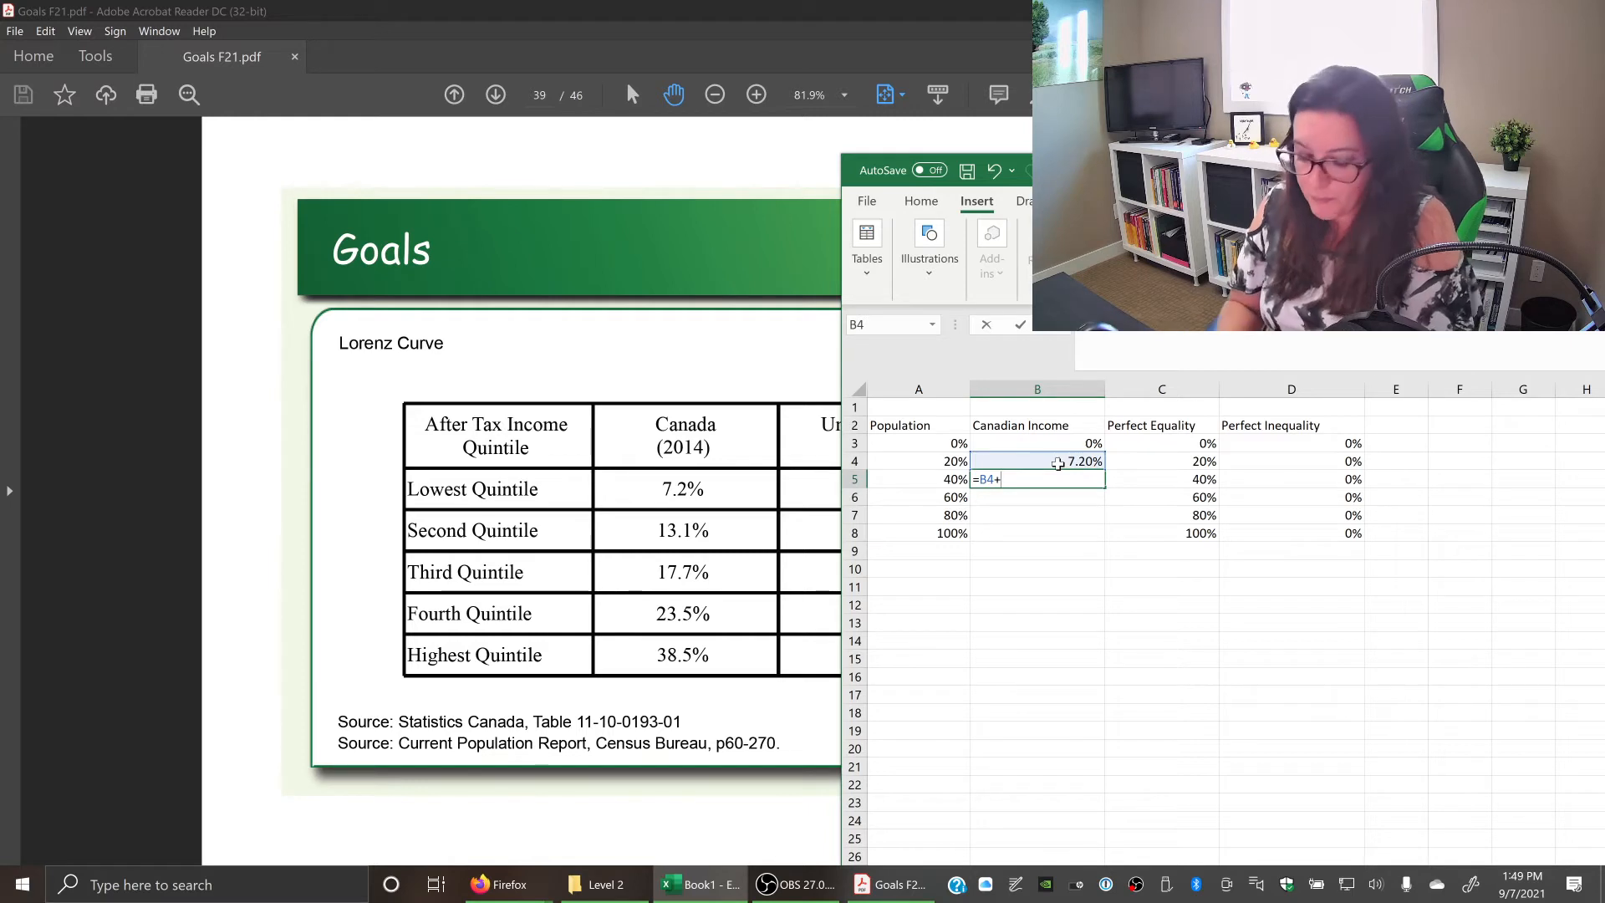
type("13.1")
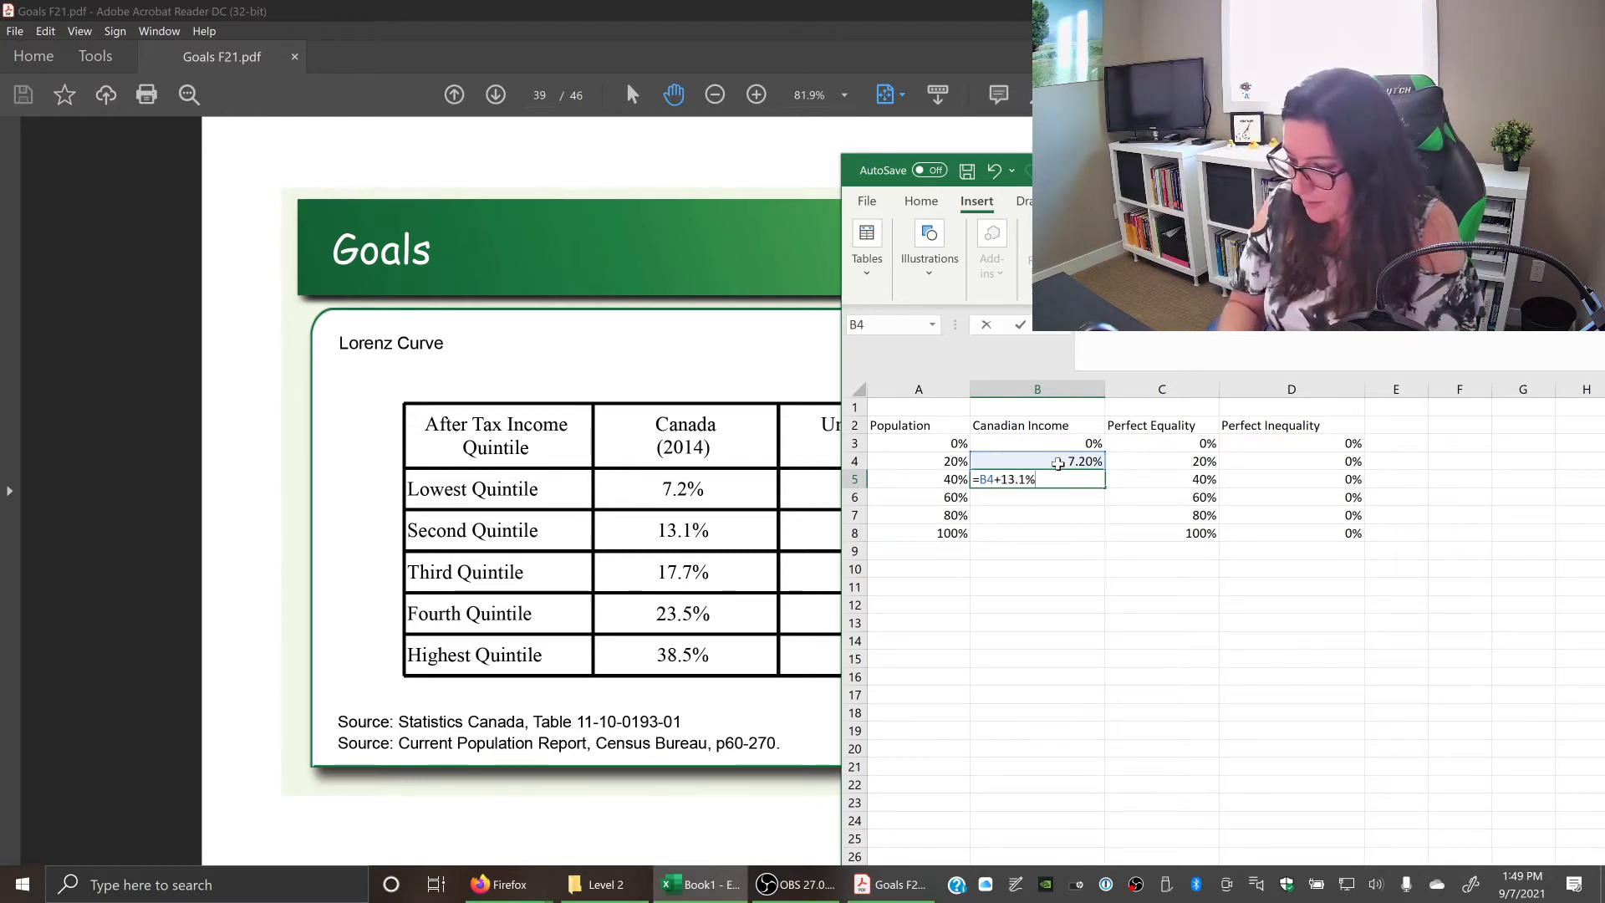
key("Return")
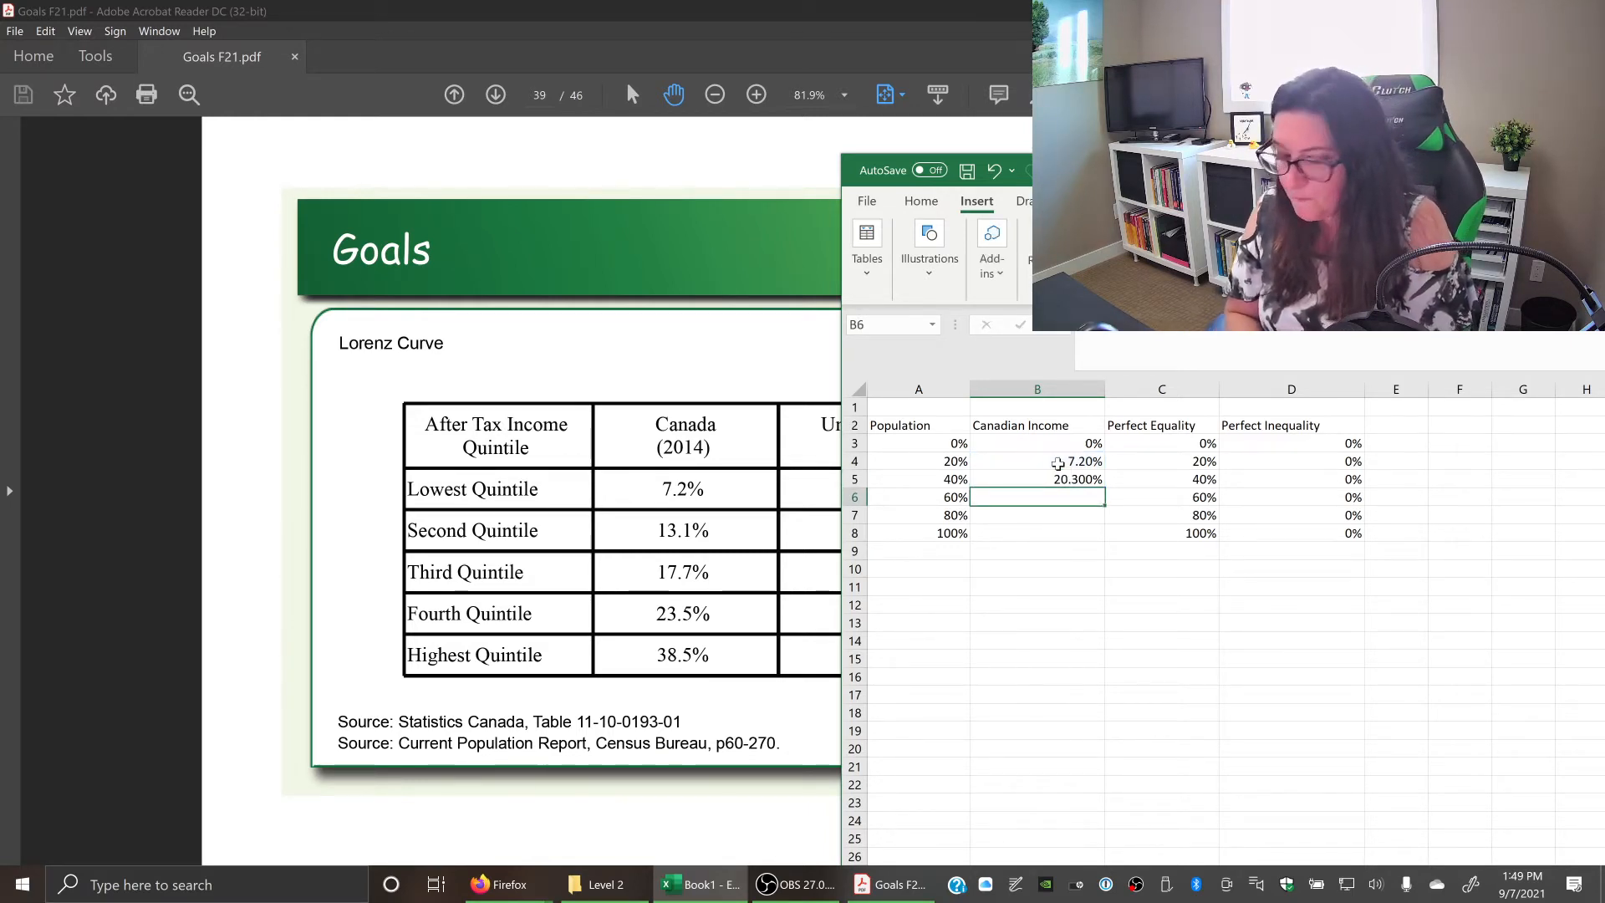
type("=")
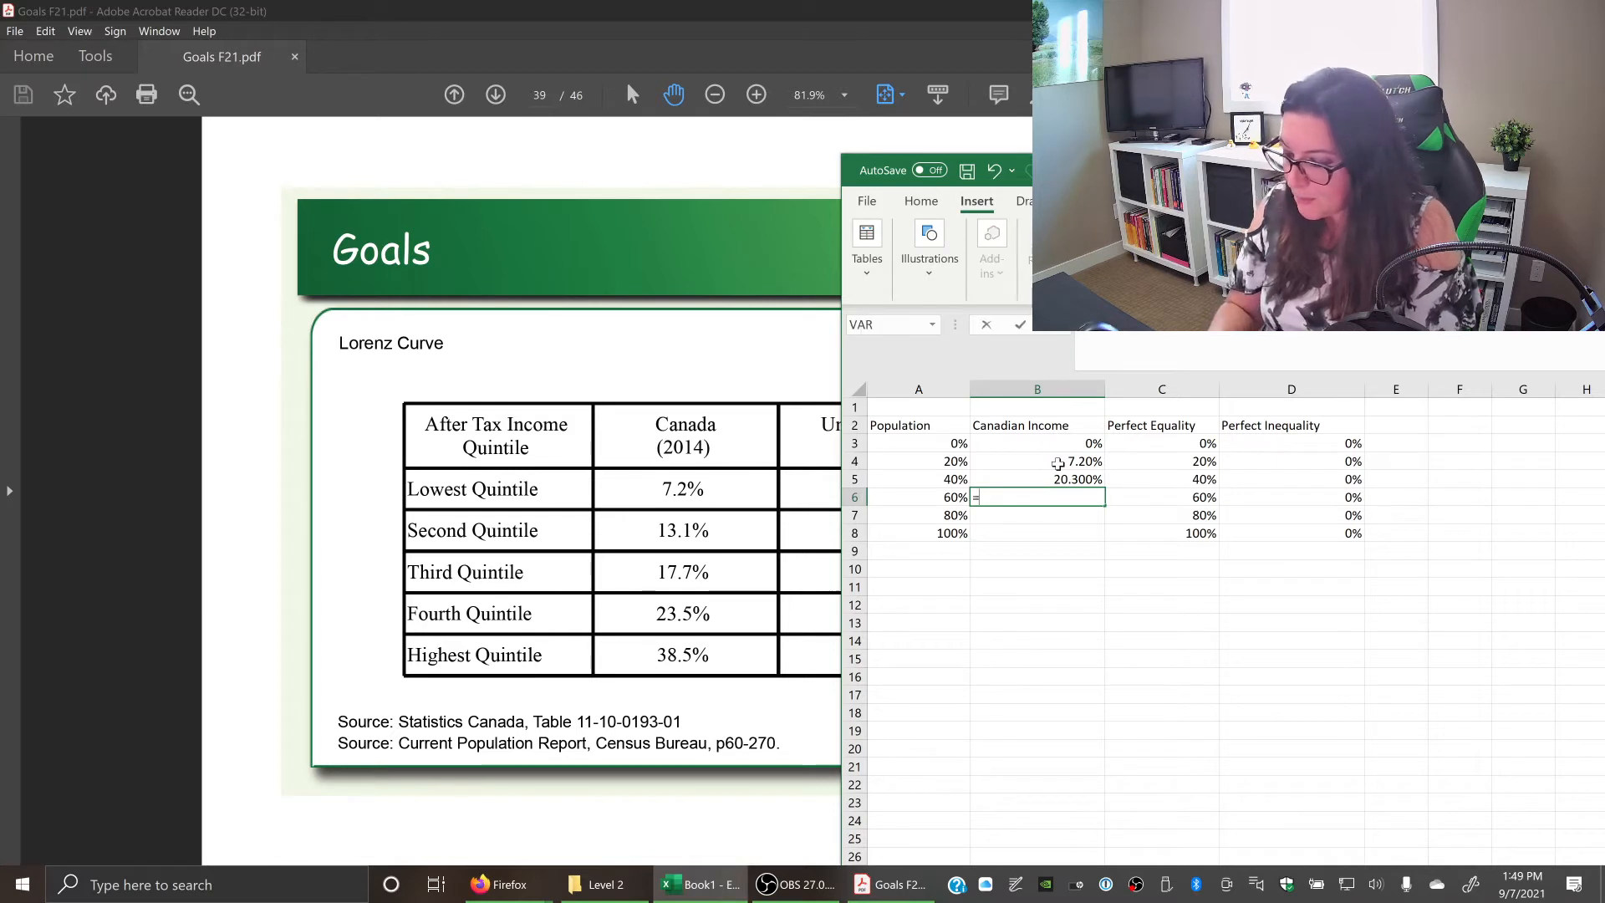
left_click(1050, 477)
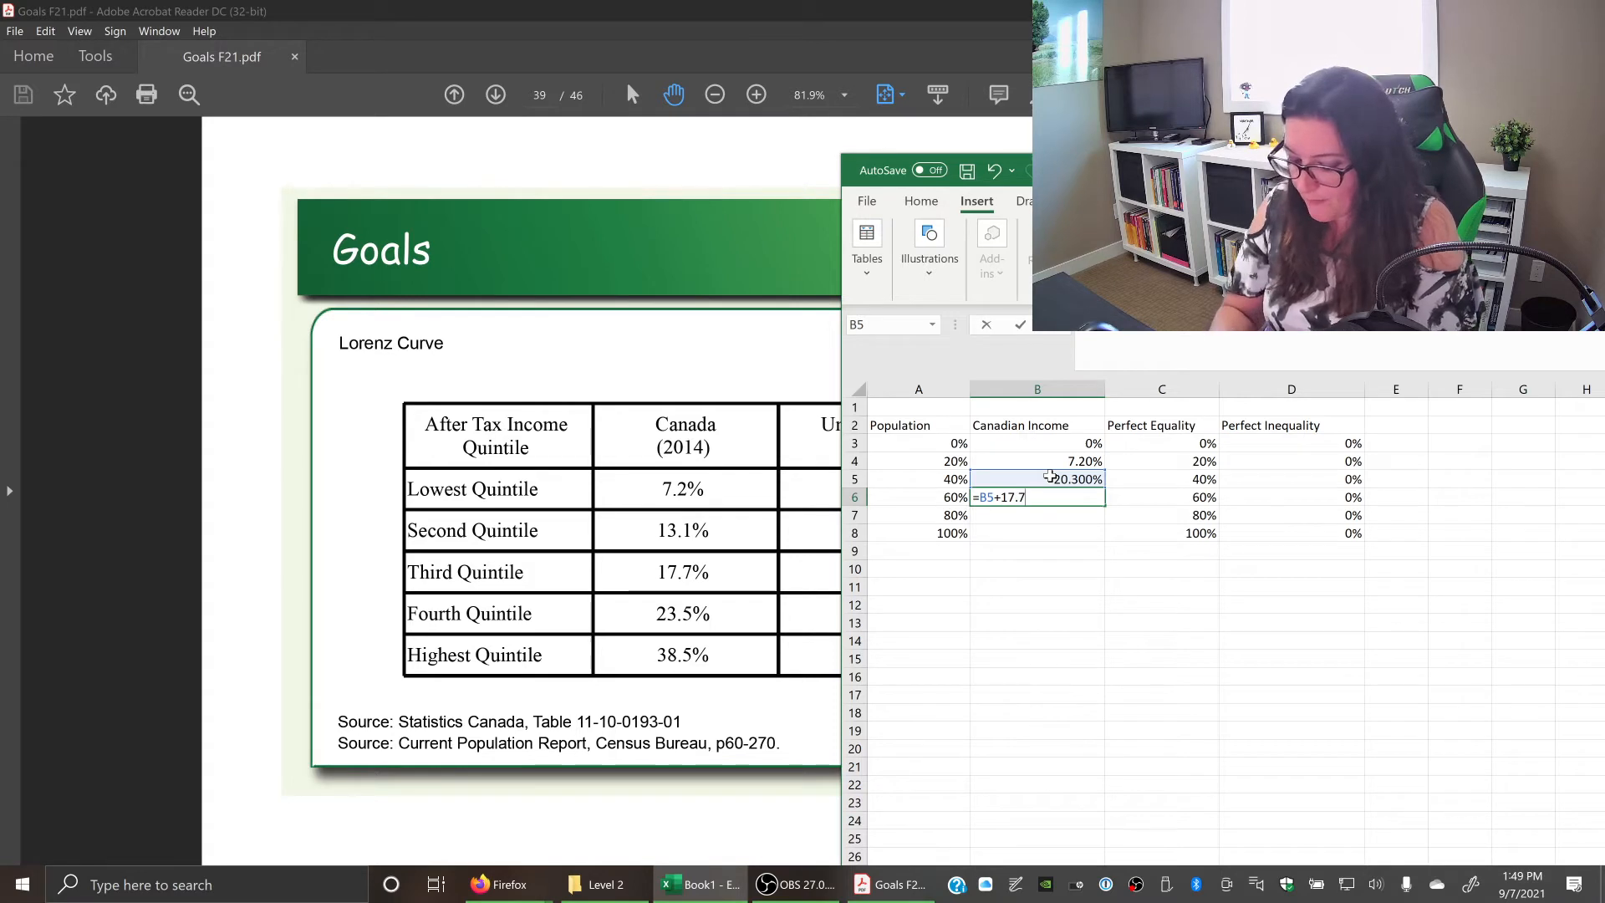
key("Return")
type("=")
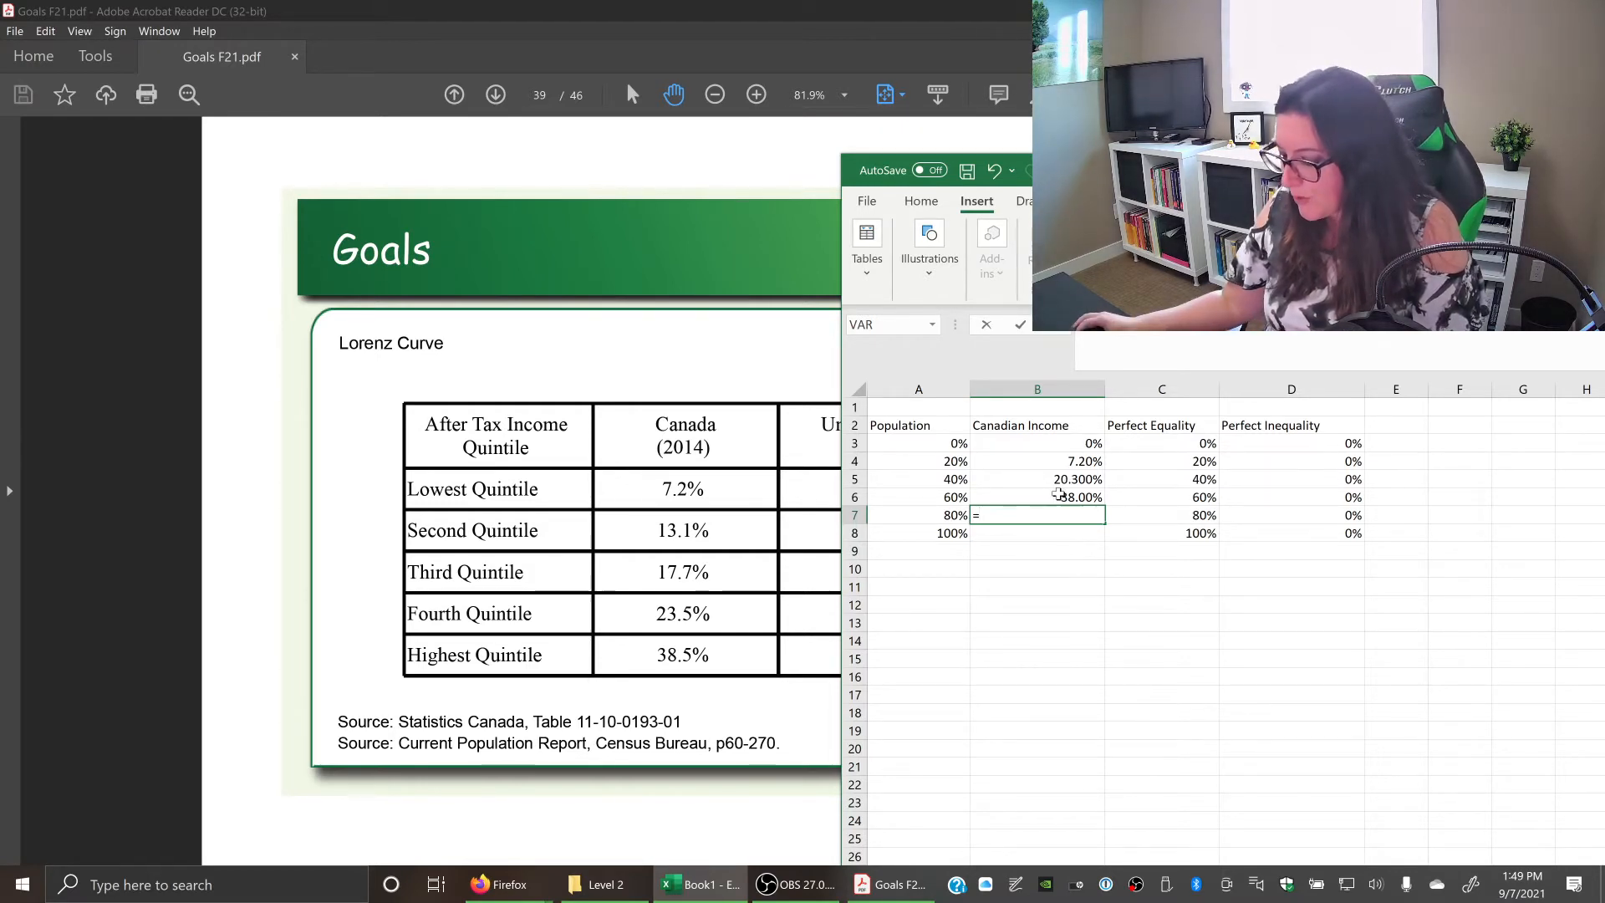
left_click(1060, 496)
type("+23.5")
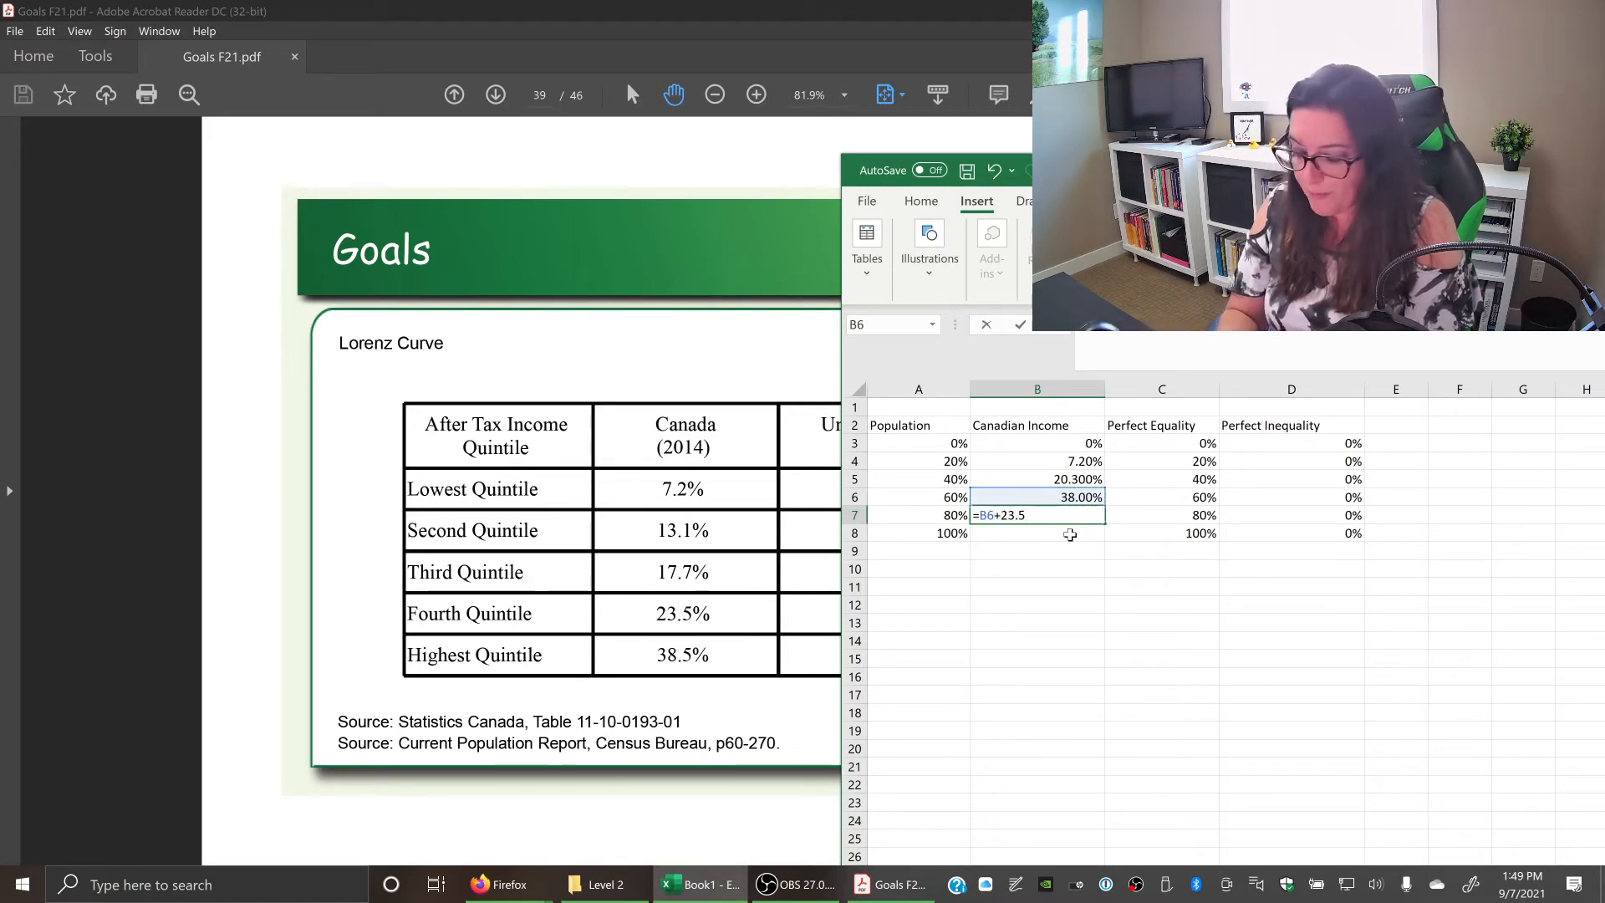
key("Return")
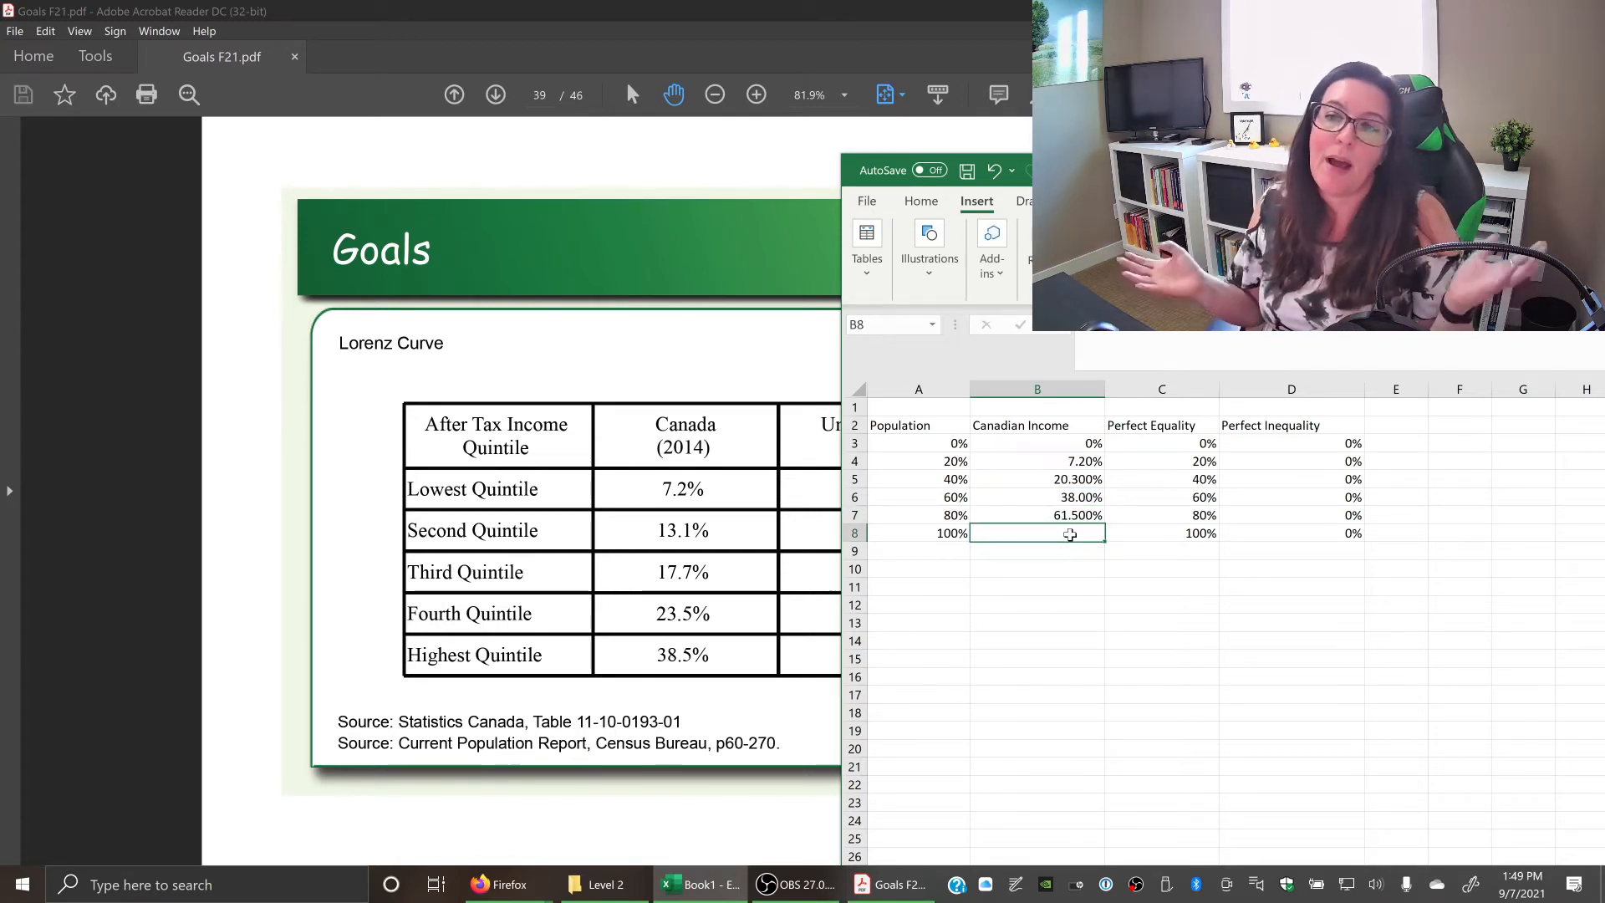
type("100%")
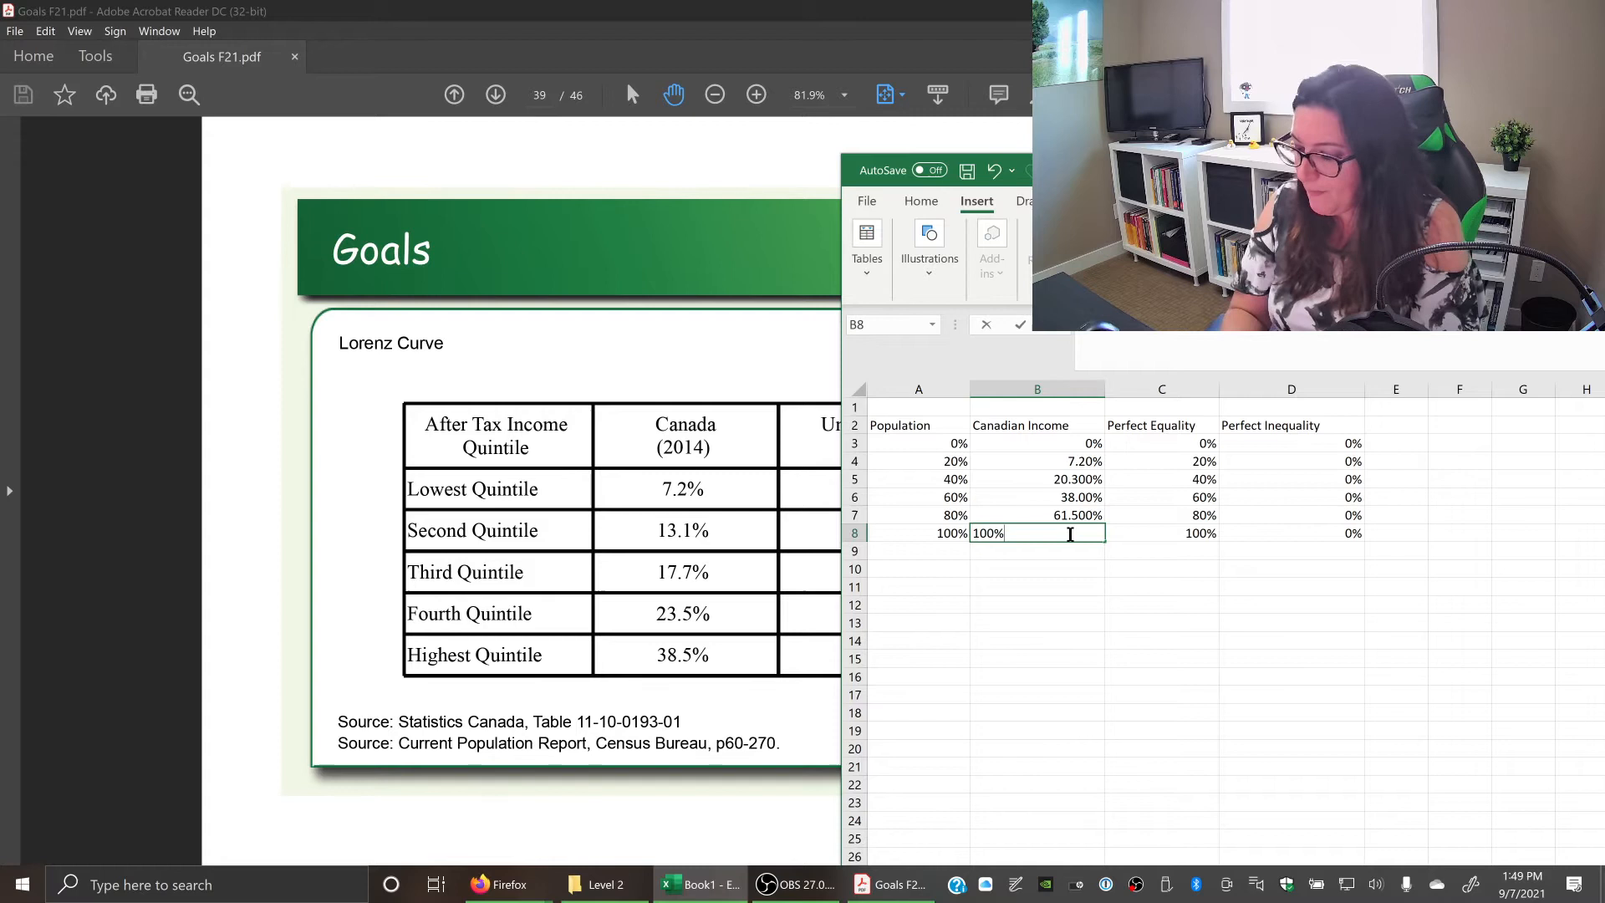
Enter 100% in B8, then start redoing it as a formula referencing B7.
key("Return")
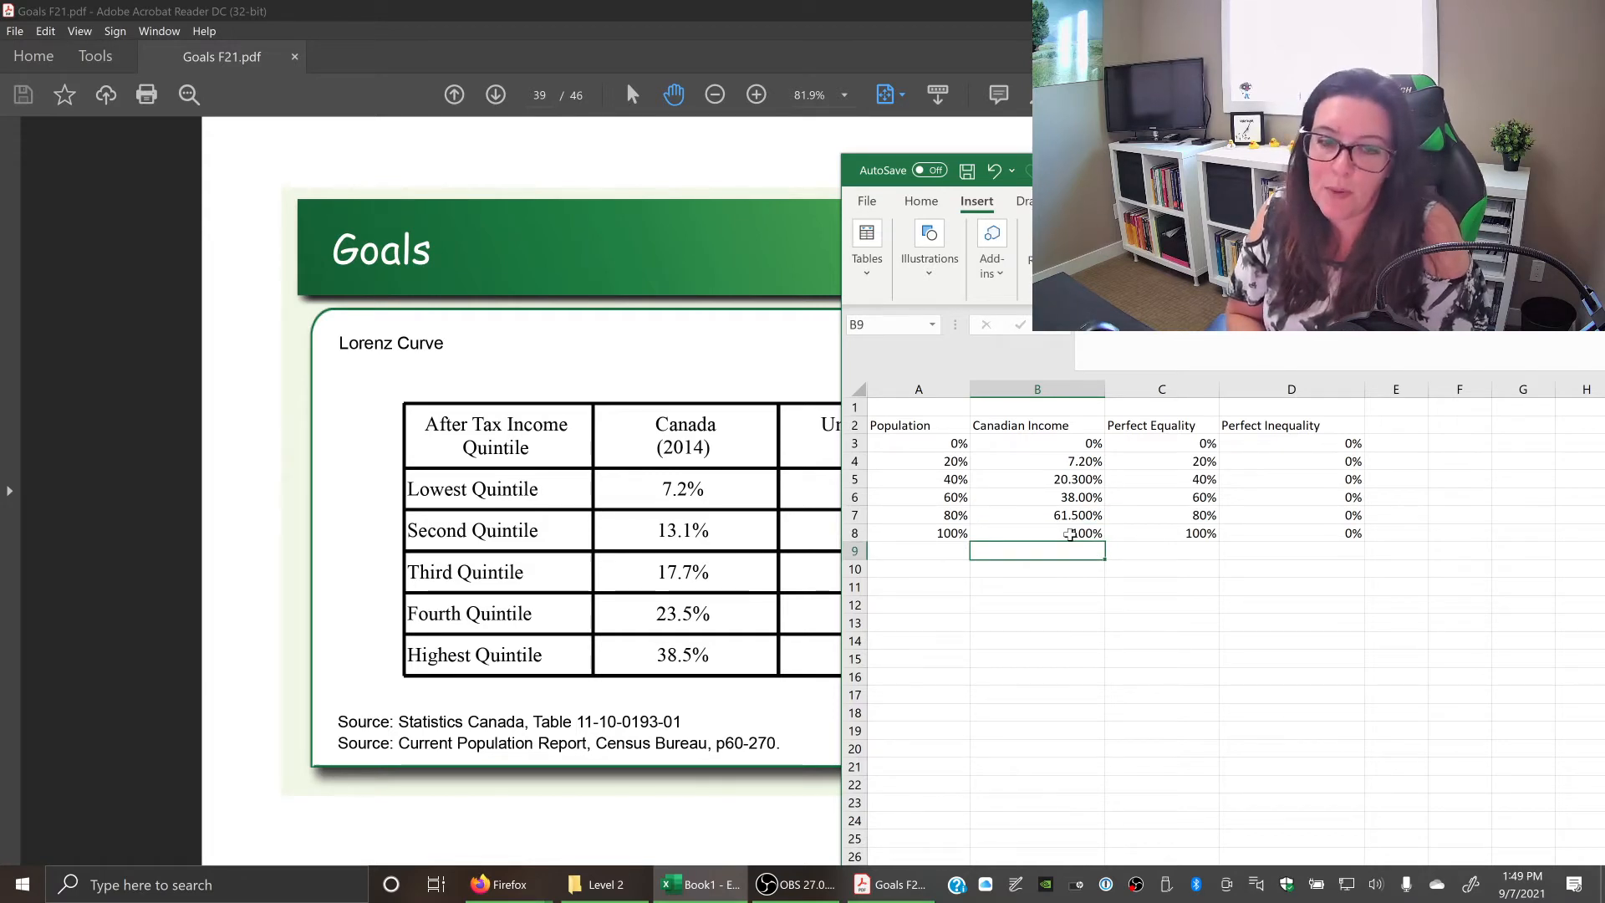
left_click(1068, 534)
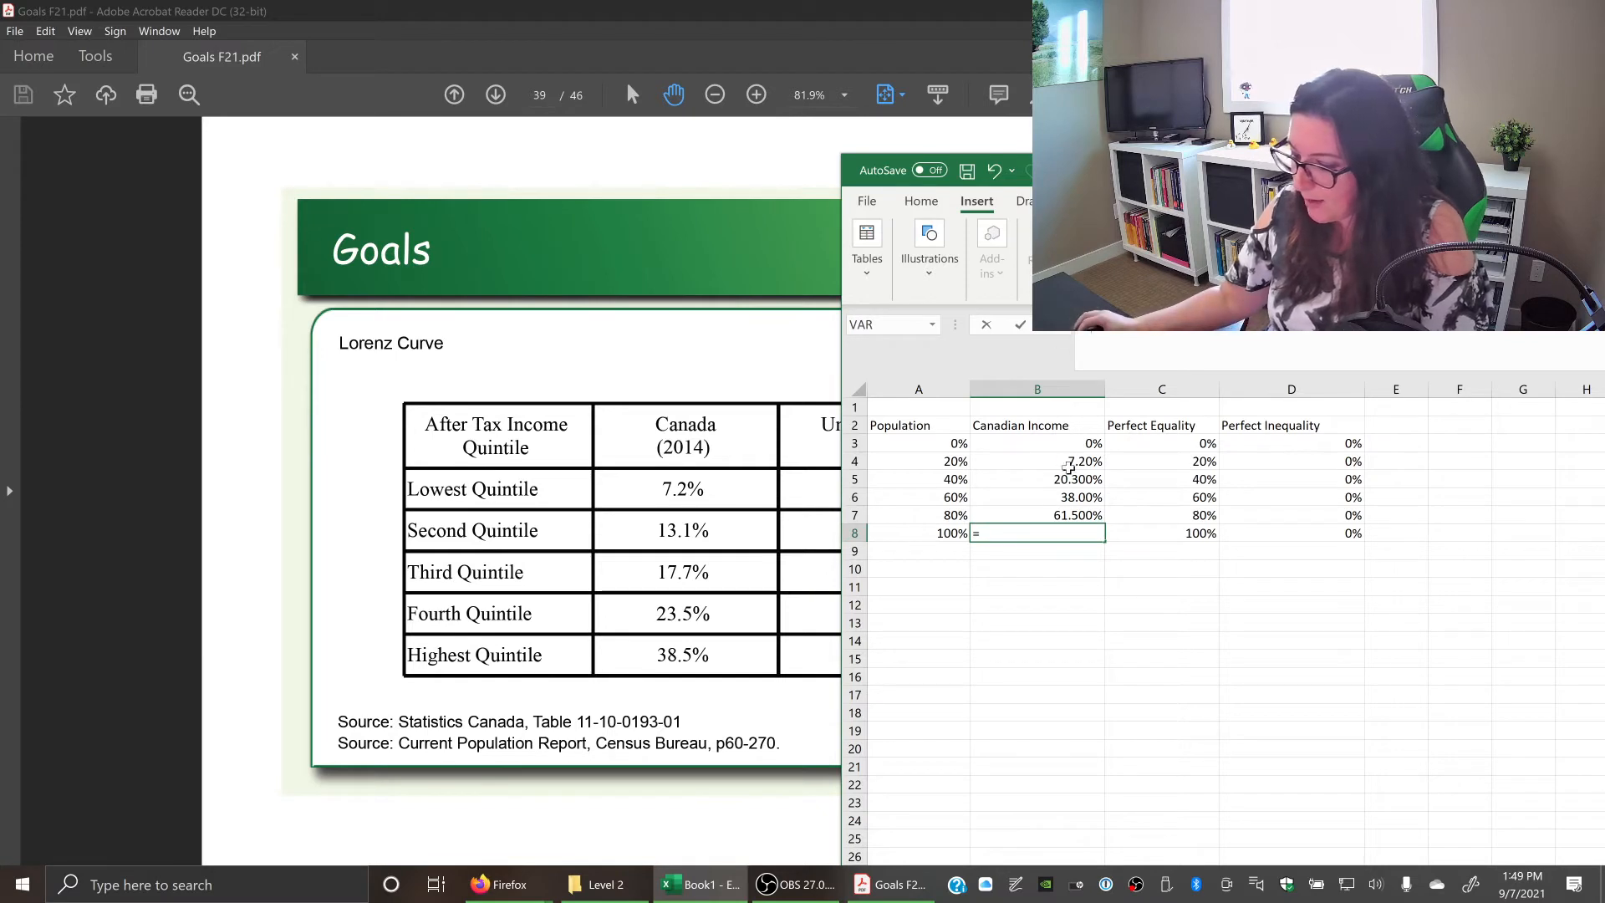
type("=")
left_click(1053, 511)
type("+")
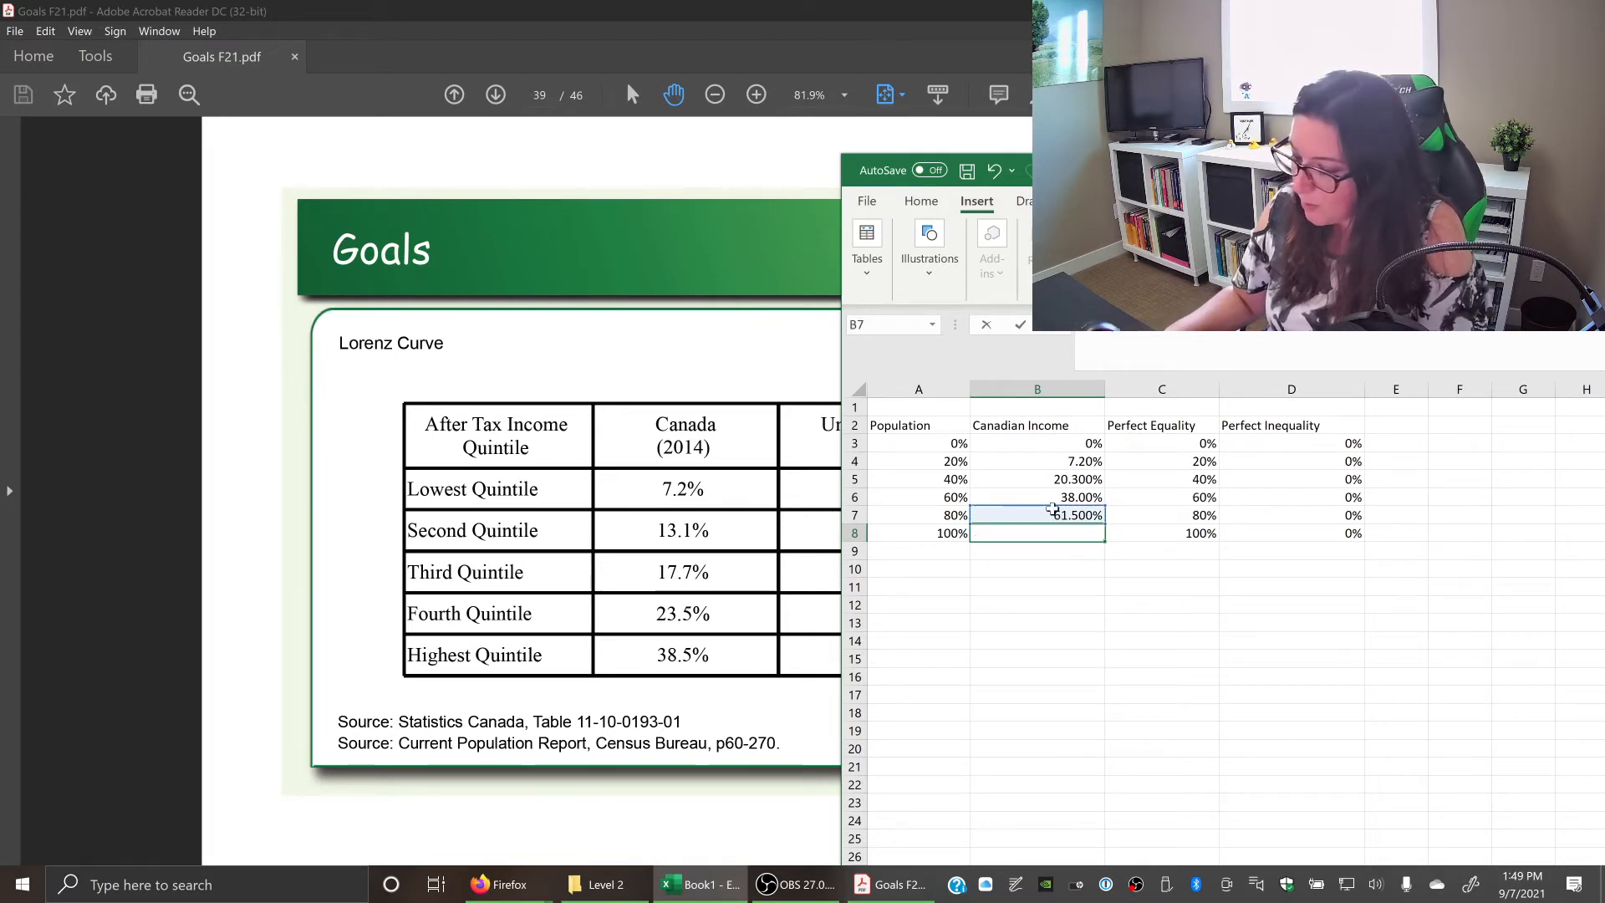
scroll(1053, 511, "down", 9)
Fix B8 to =B7+38.5, removing a stray B38 reference, giving a final share of 100%.
left_click(1053, 514)
left_click(1037, 600)
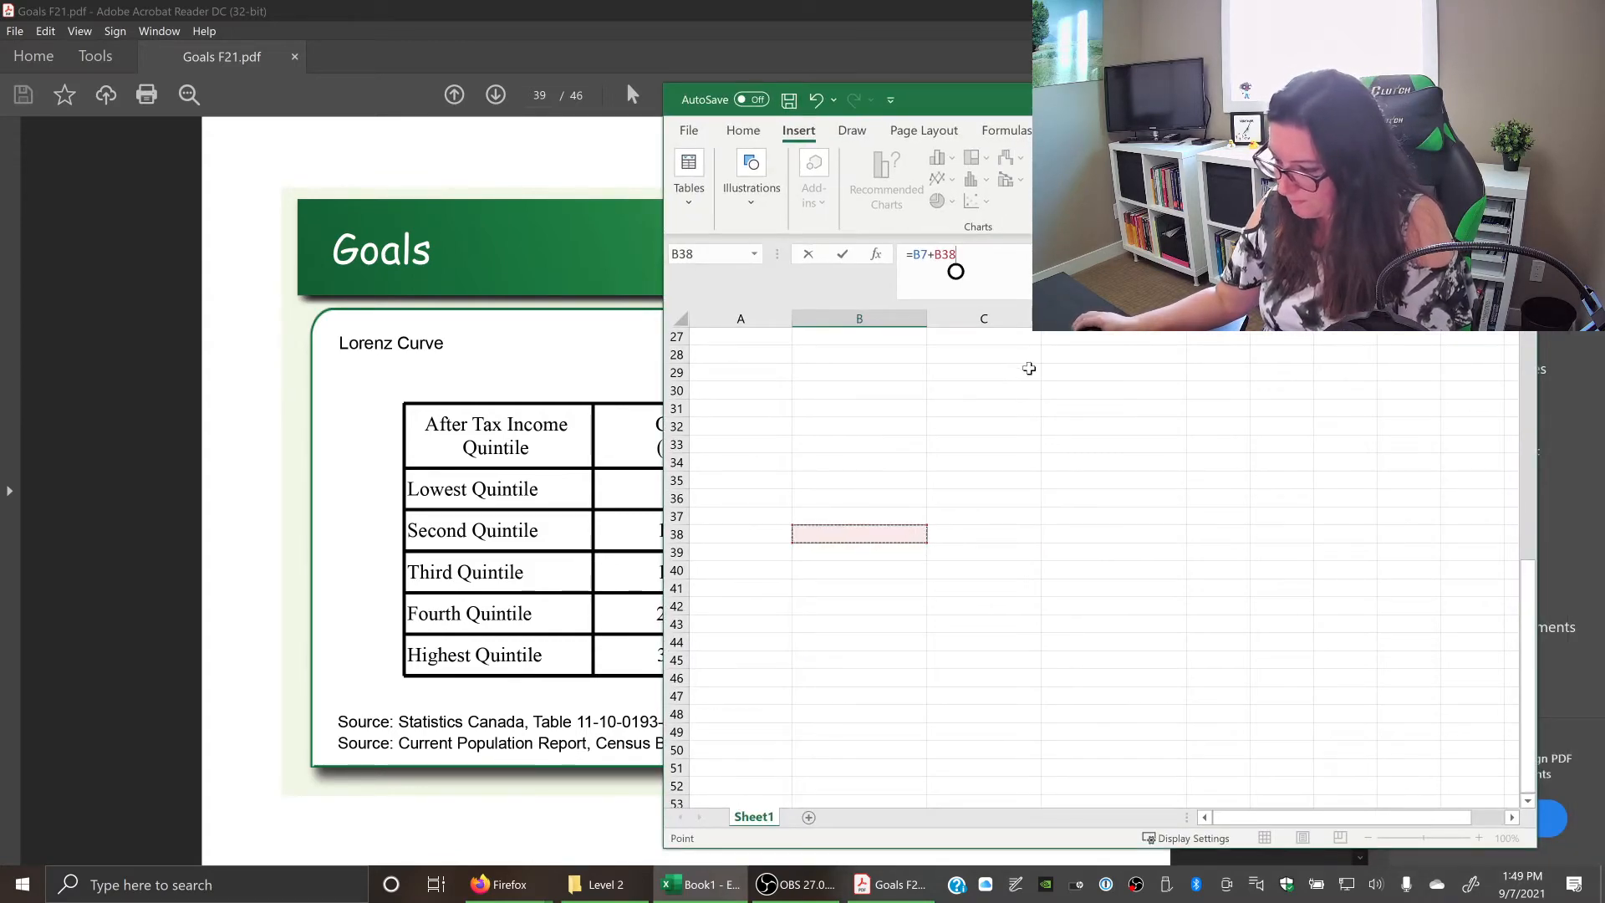
scroll(944, 513, "up", 9)
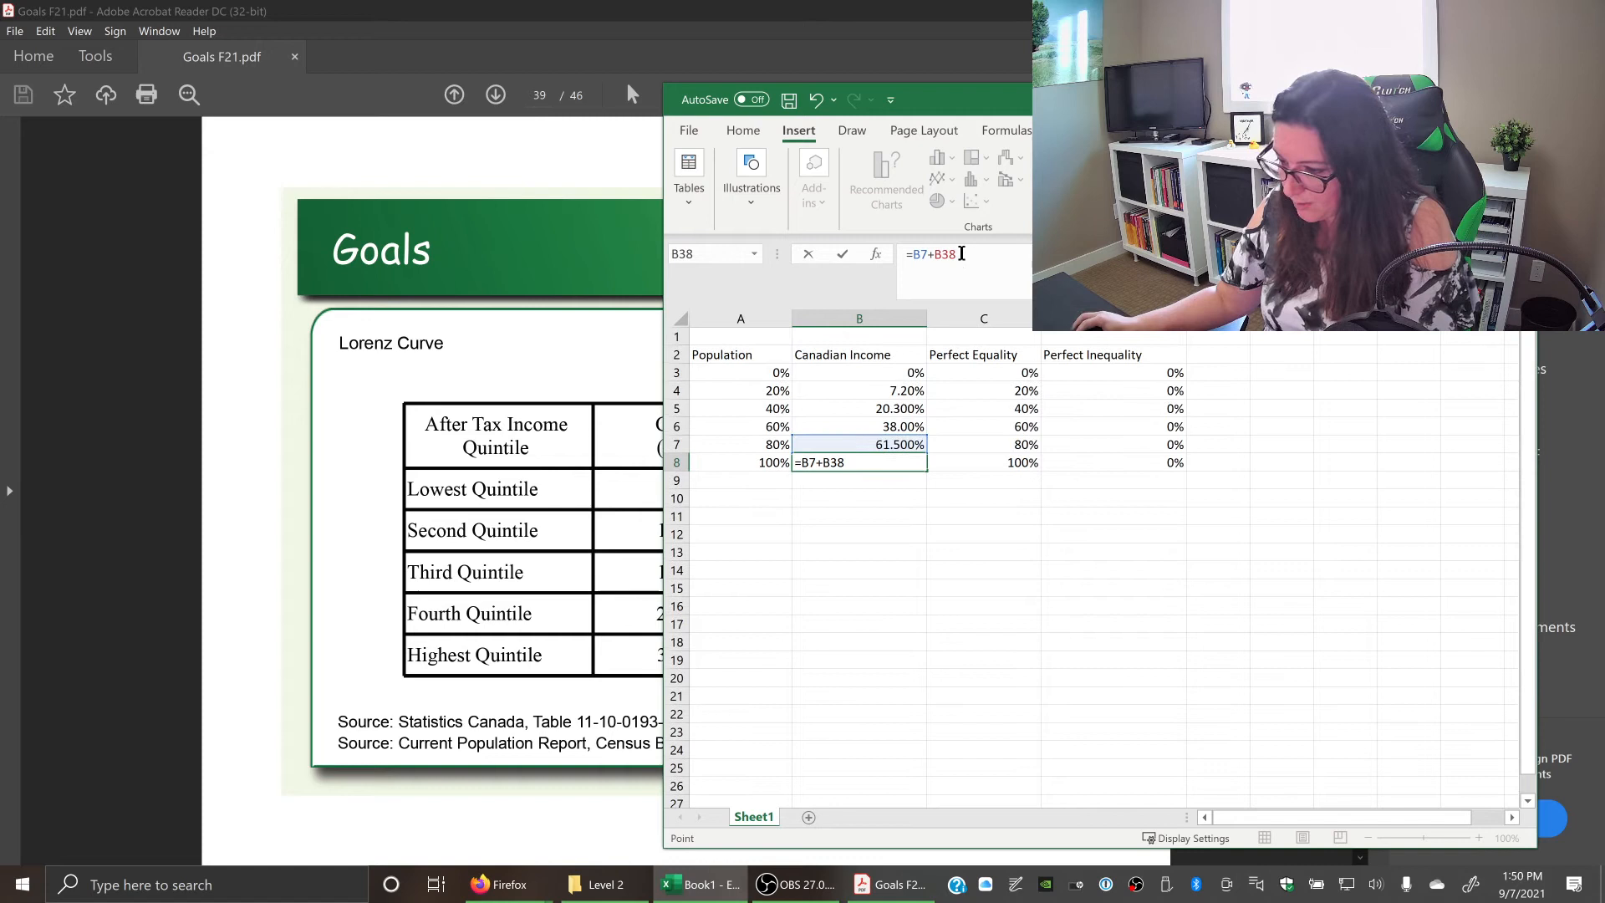
left_click(960, 255)
key("BackSpace")
key("BackSpace")
key("BackSpace")
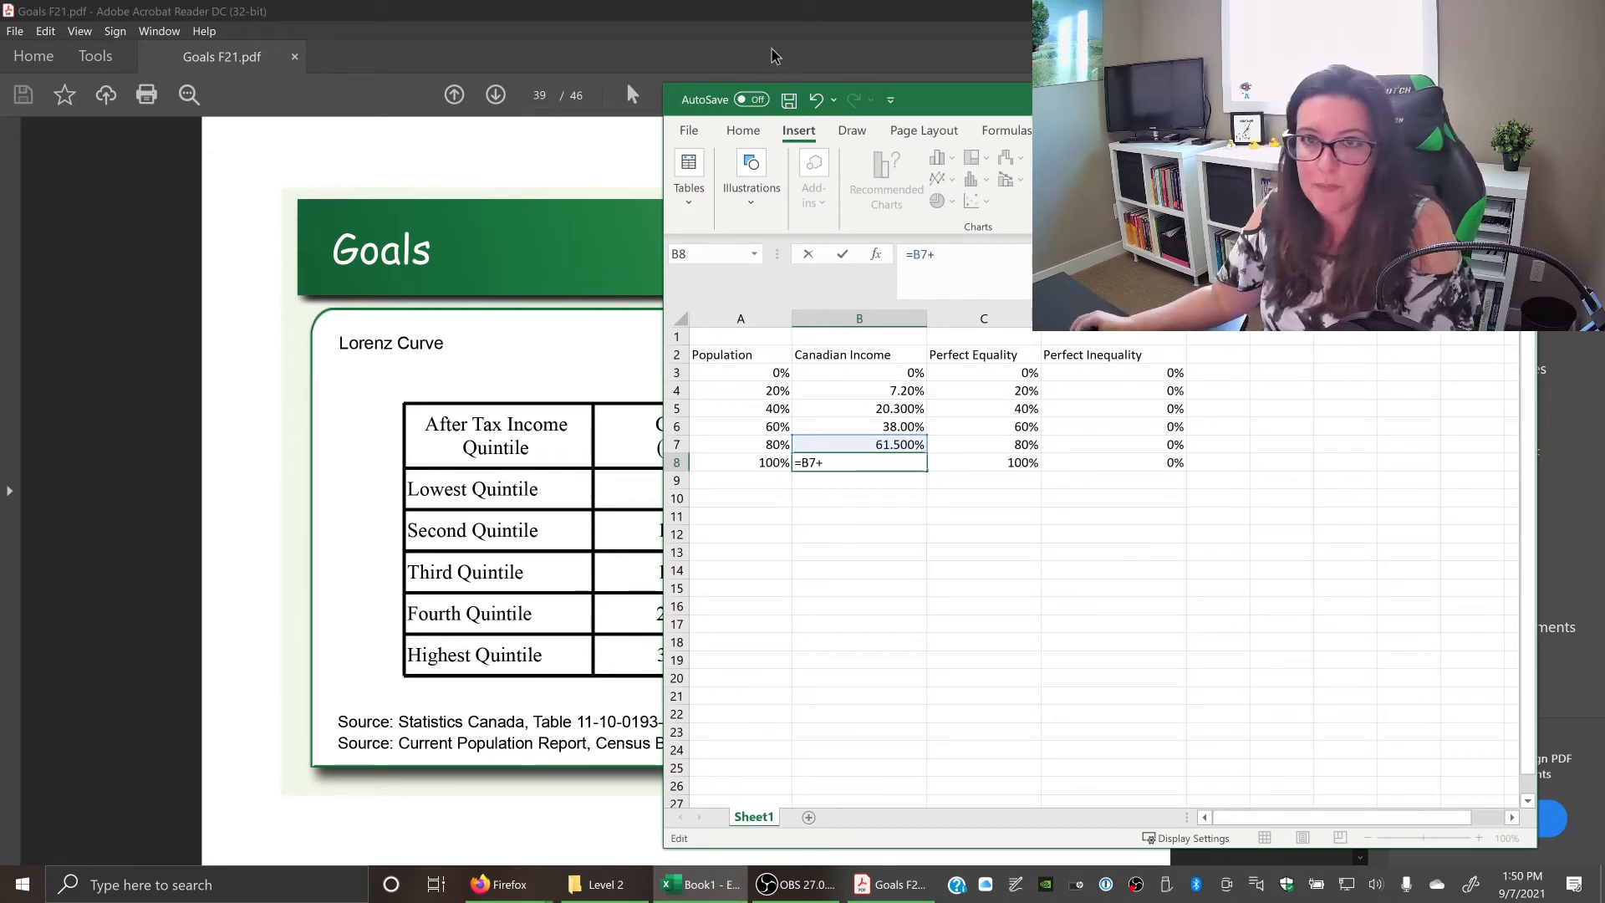
left_click_drag(984, 103, 1106, 240)
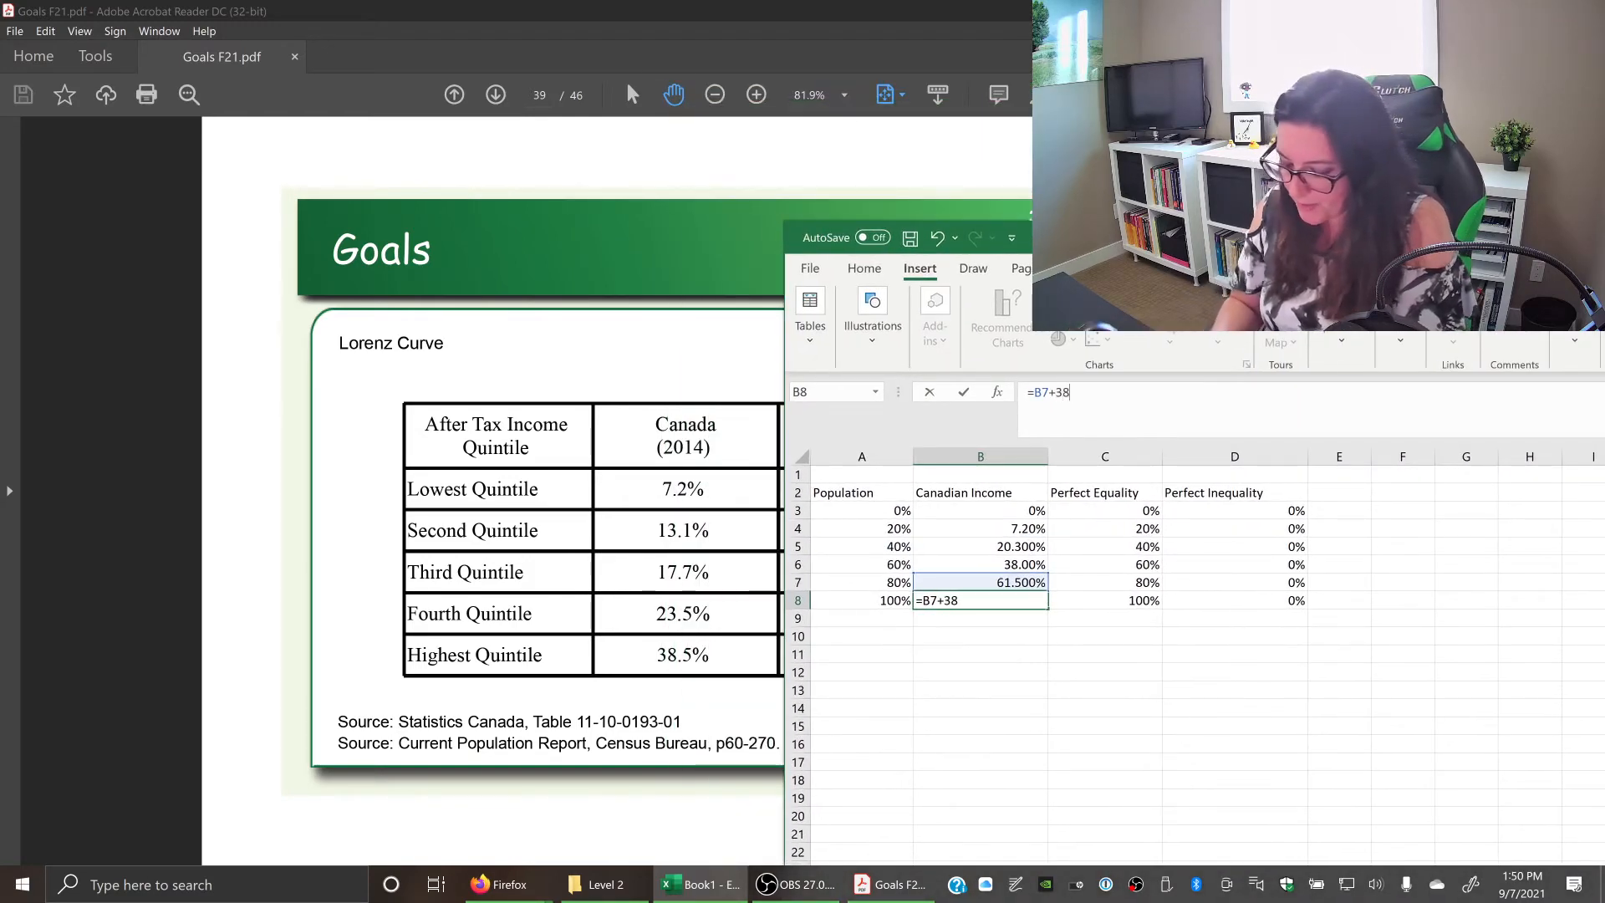
type("38.5")
key("Return")
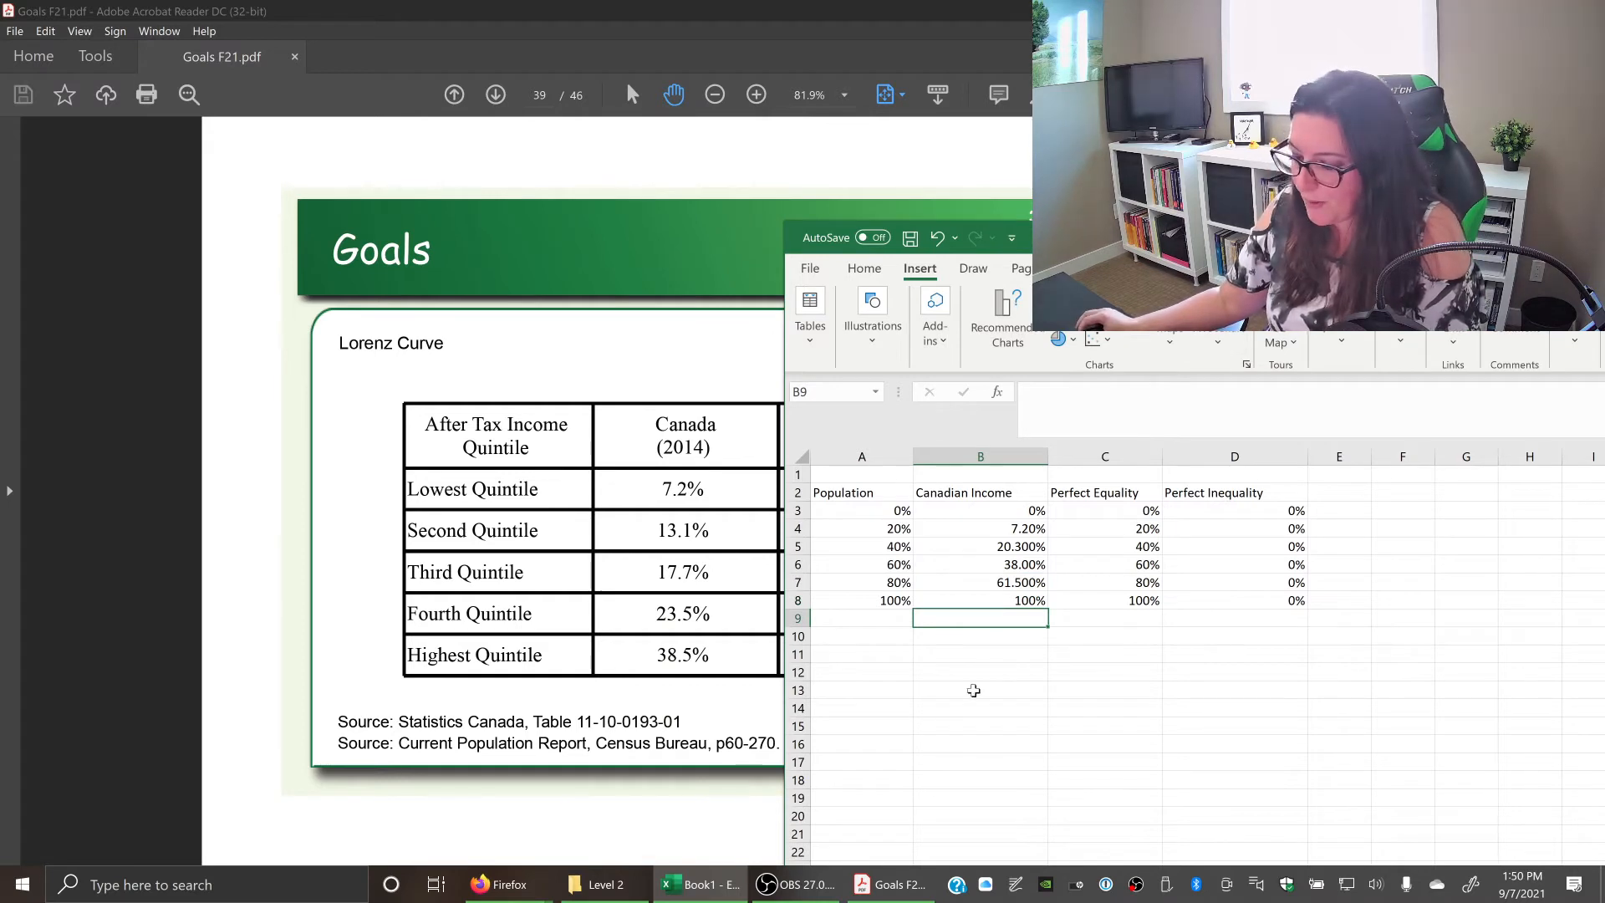
Select the whole table A2:D8 for charting.
left_click(974, 690)
left_click_drag(827, 489, 1253, 600)
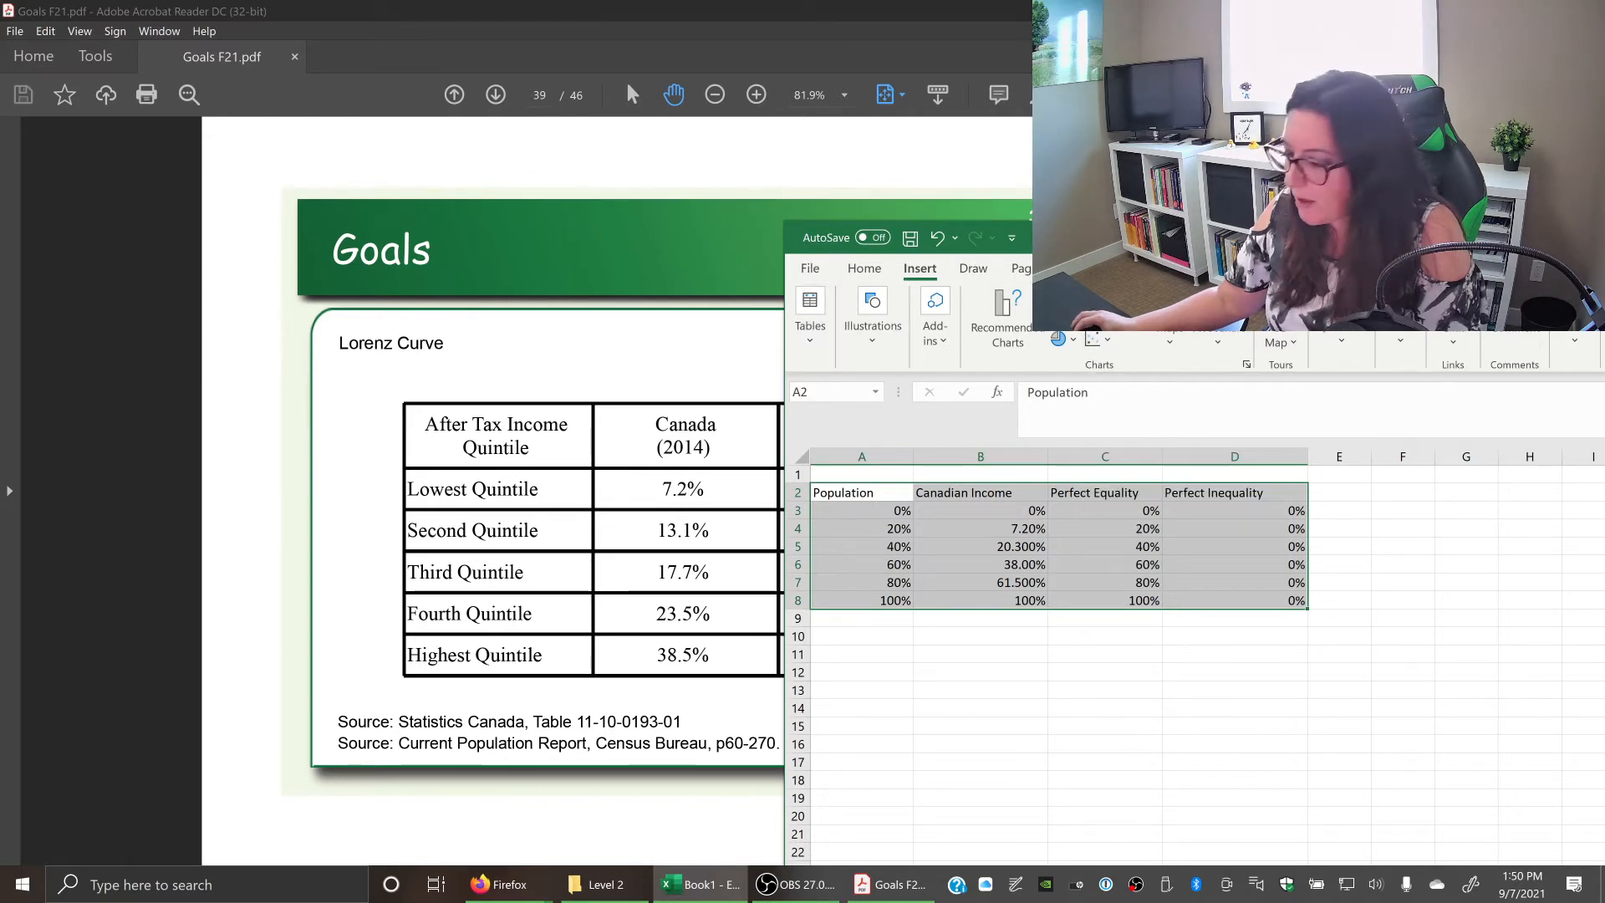
Insert a Scatter with Smooth Lines and Markers chart from A2:D8 and bring it into view.
left_click_drag(990, 237, 983, 333)
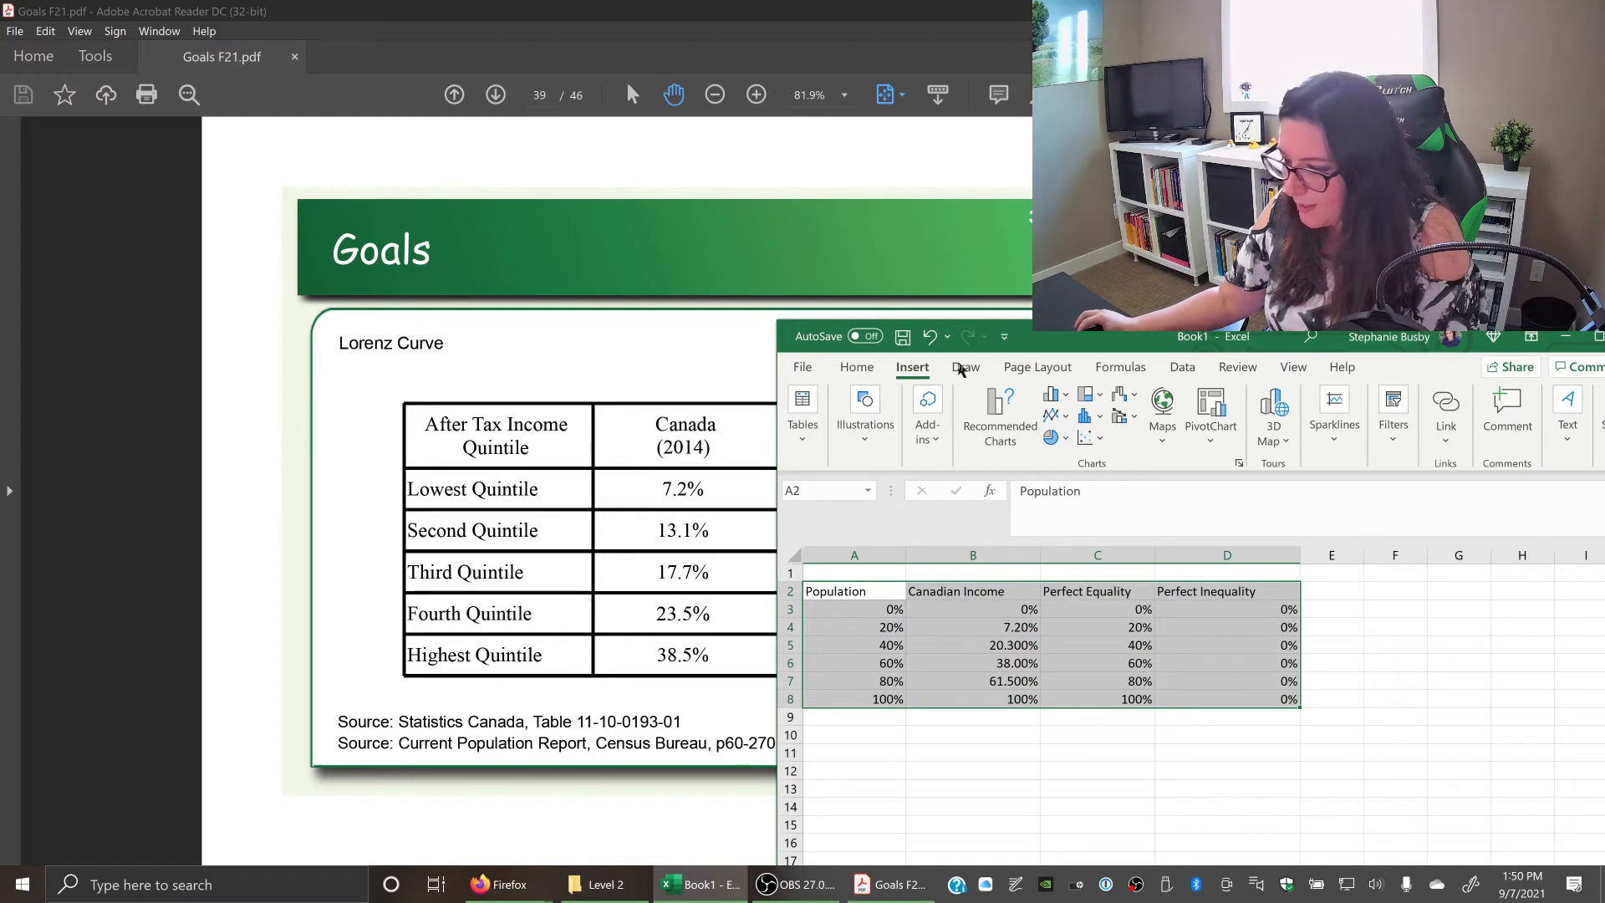
left_click(1096, 438)
left_click(1154, 507)
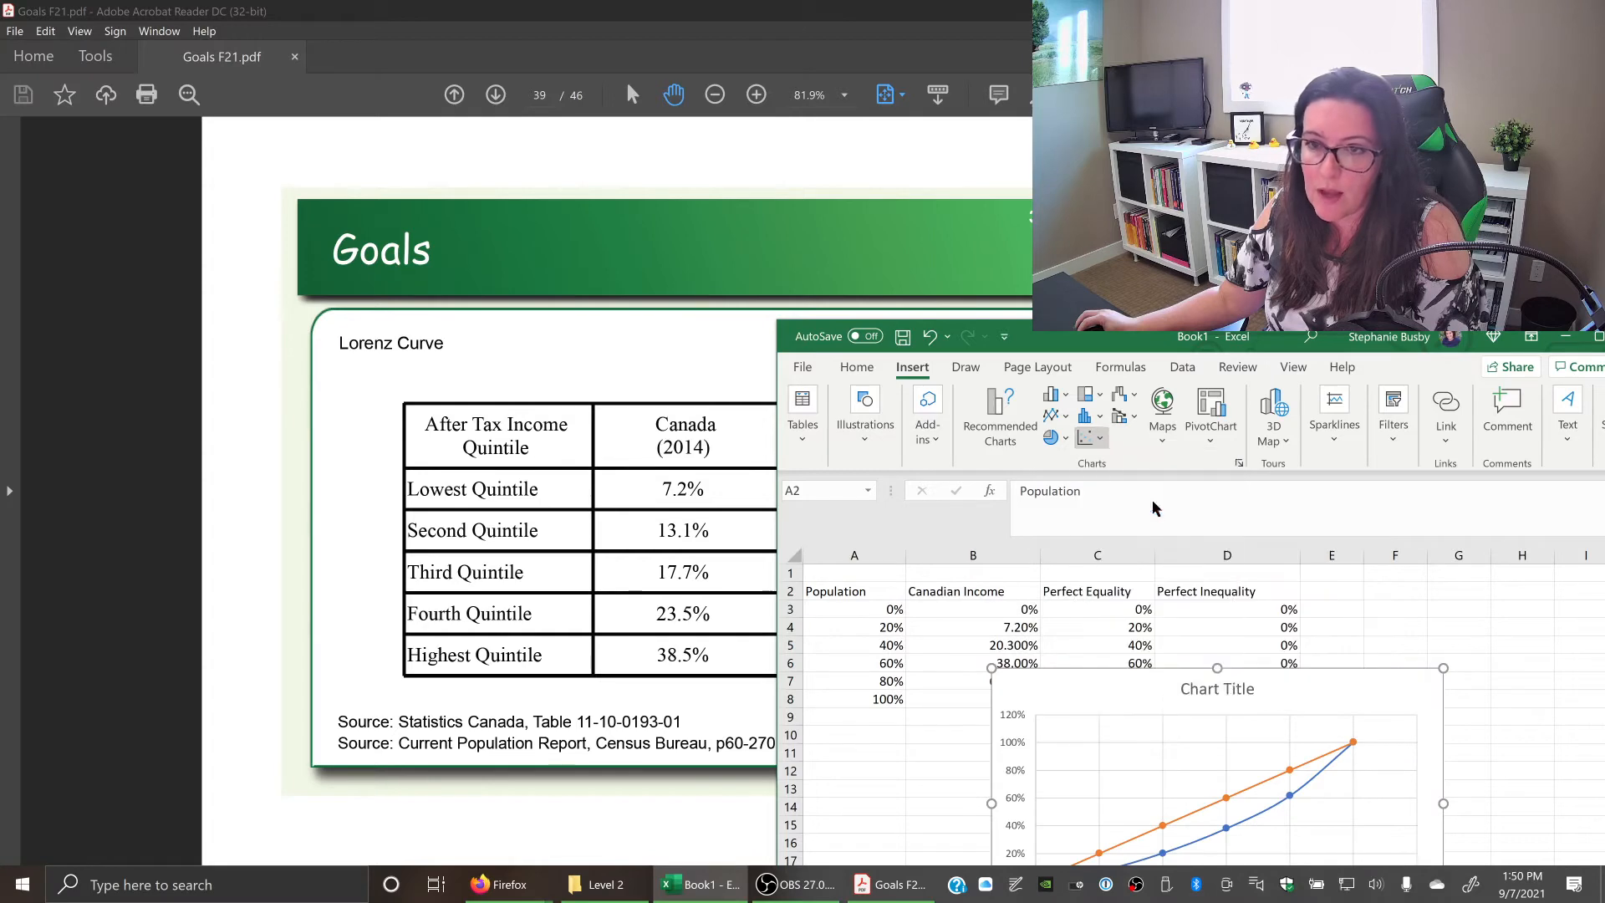
mouse_move(1034, 341)
left_mouse_down()
mouse_move(795, 304)
mouse_move(538, 75)
left_mouse_up()
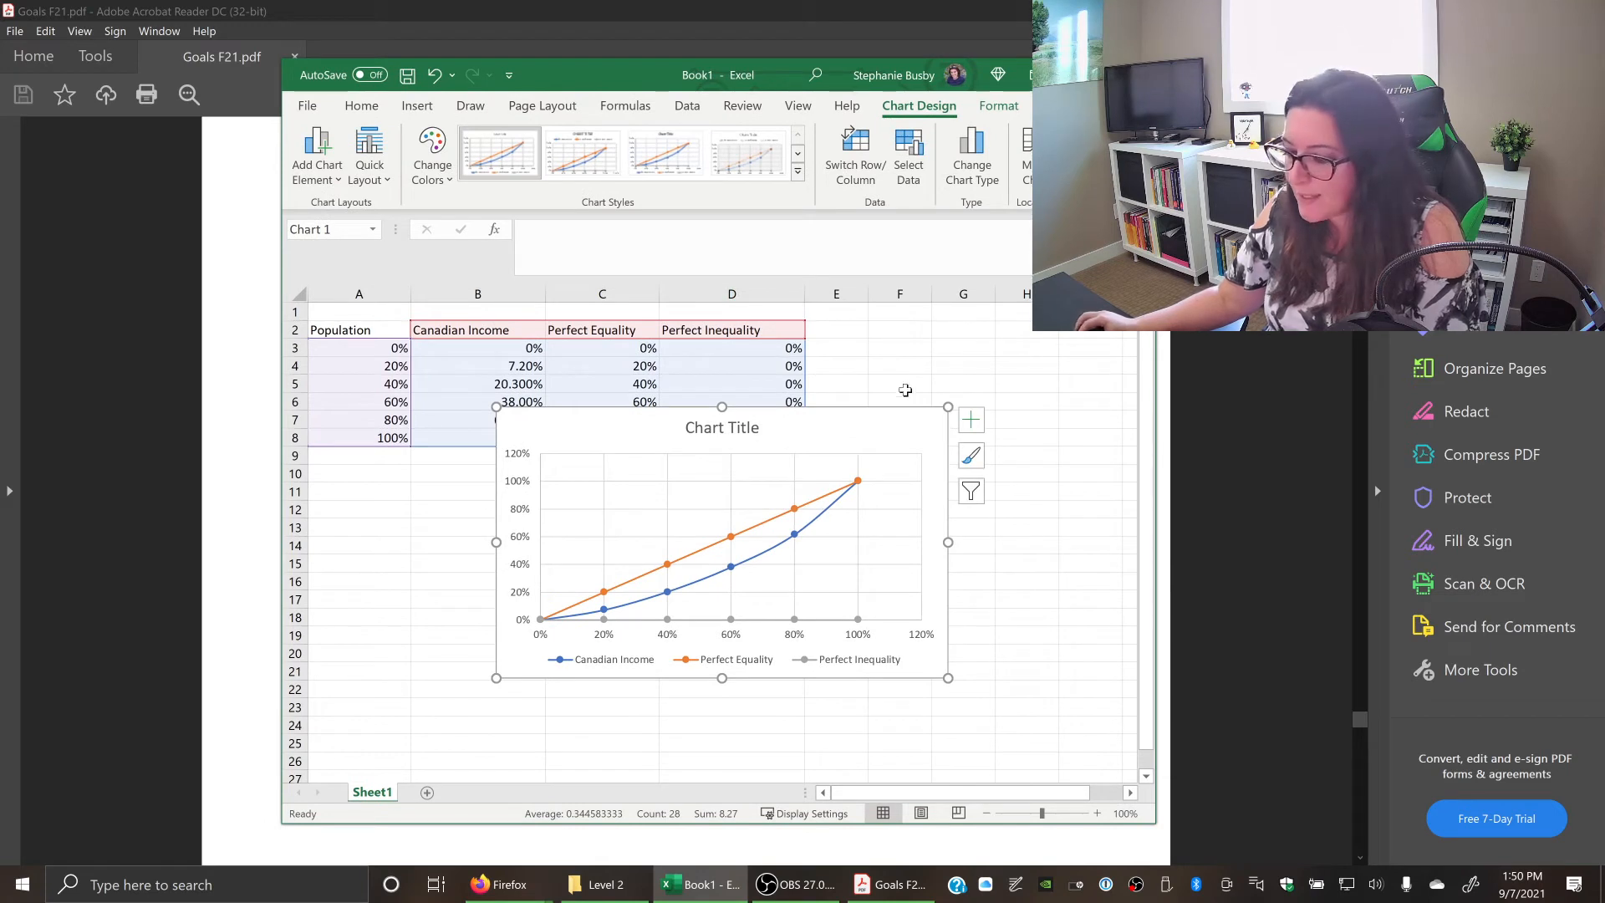
Replace the chart's placeholder title with 'Lorenz Curve', removing the leftover word 'Title'.
left_click(748, 426)
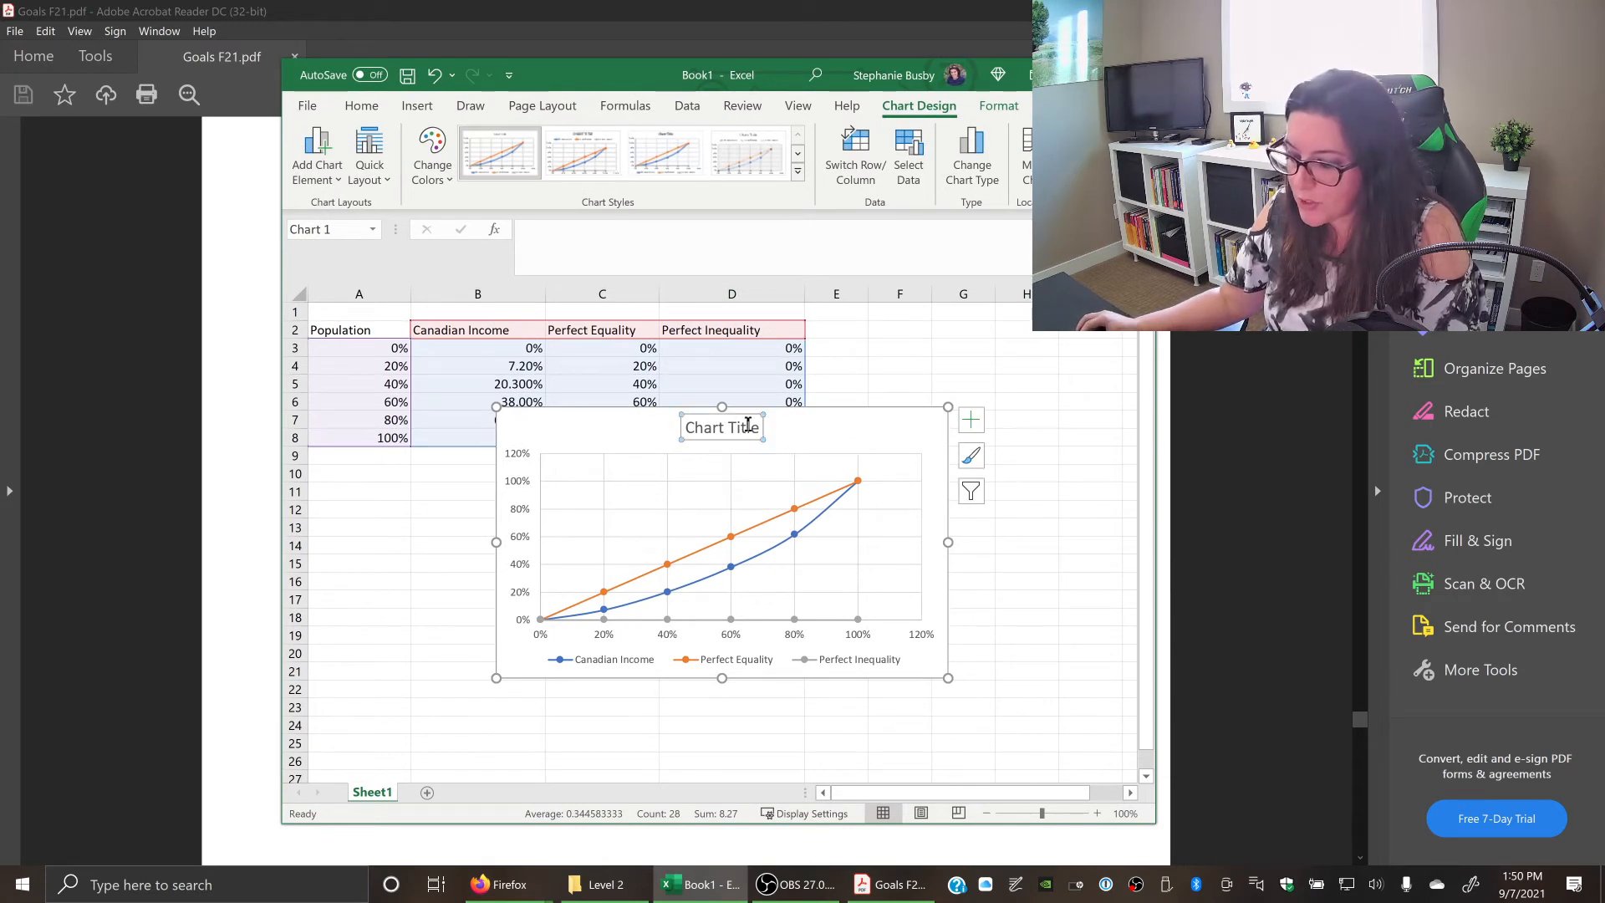
mouse_move(753, 426)
left_mouse_down()
mouse_move(678, 430)
mouse_move(740, 428)
left_mouse_up()
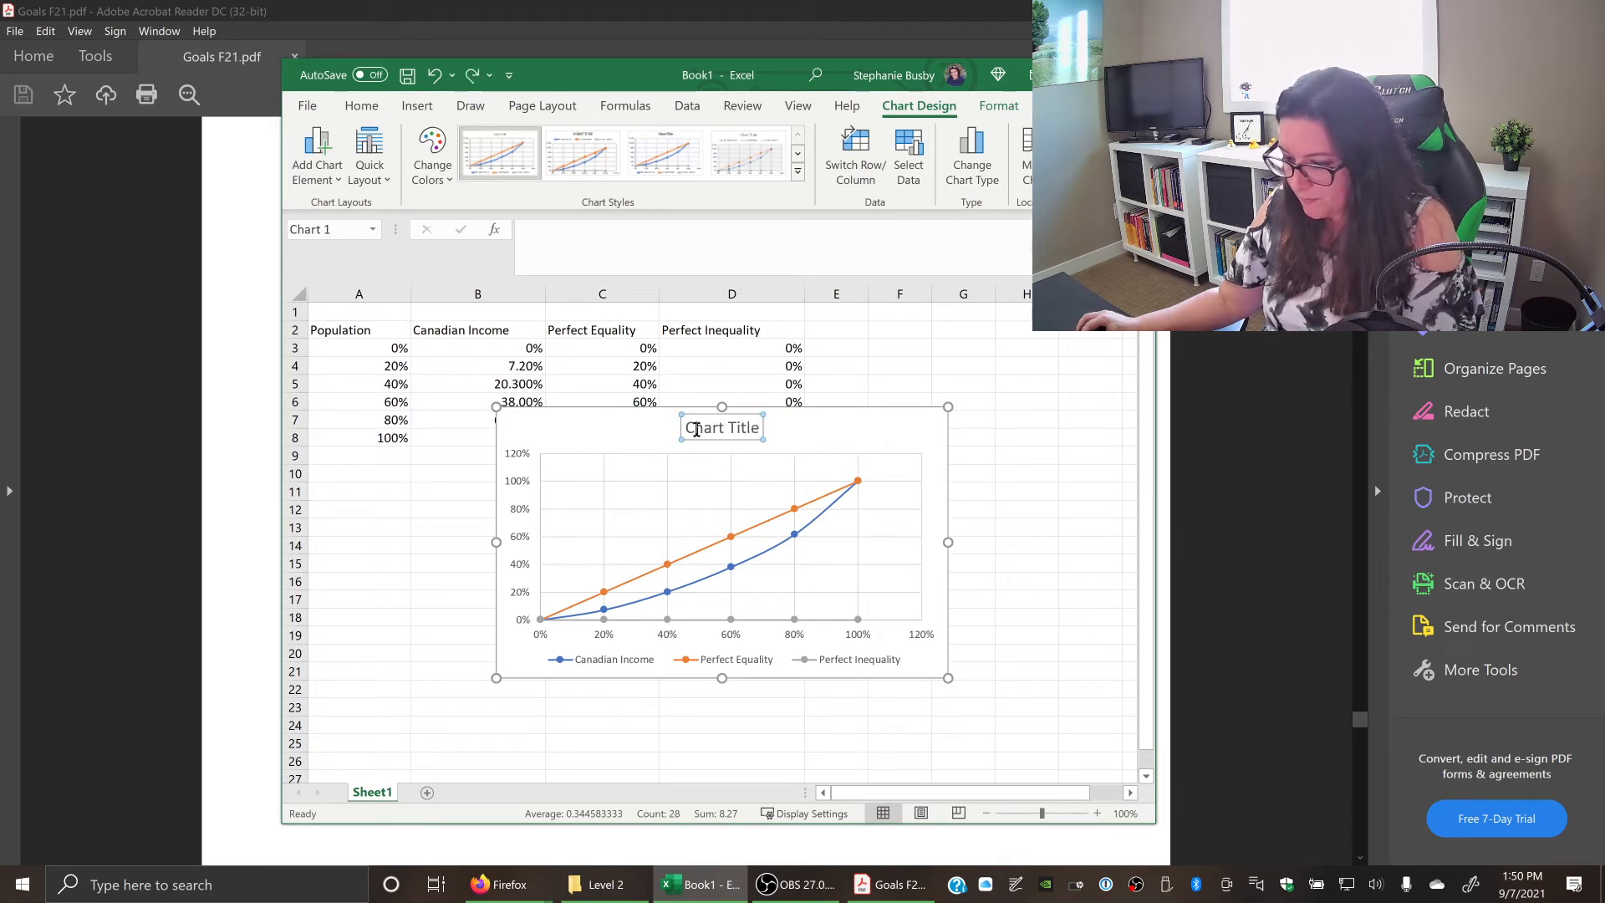
double_click(703, 428)
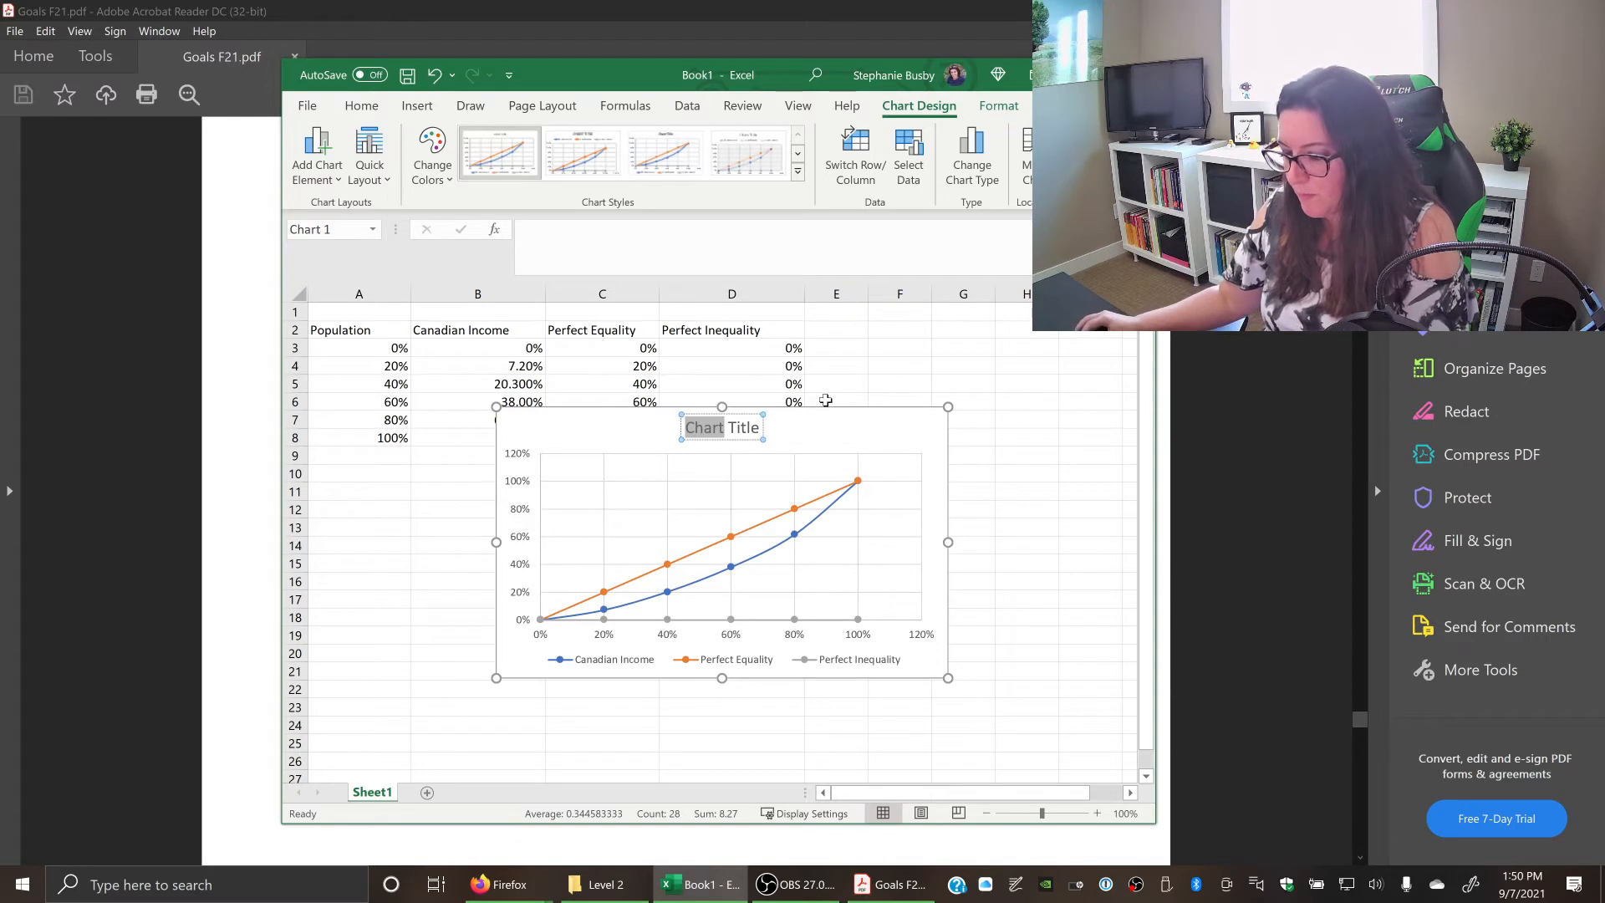
type("Lorenz Curve")
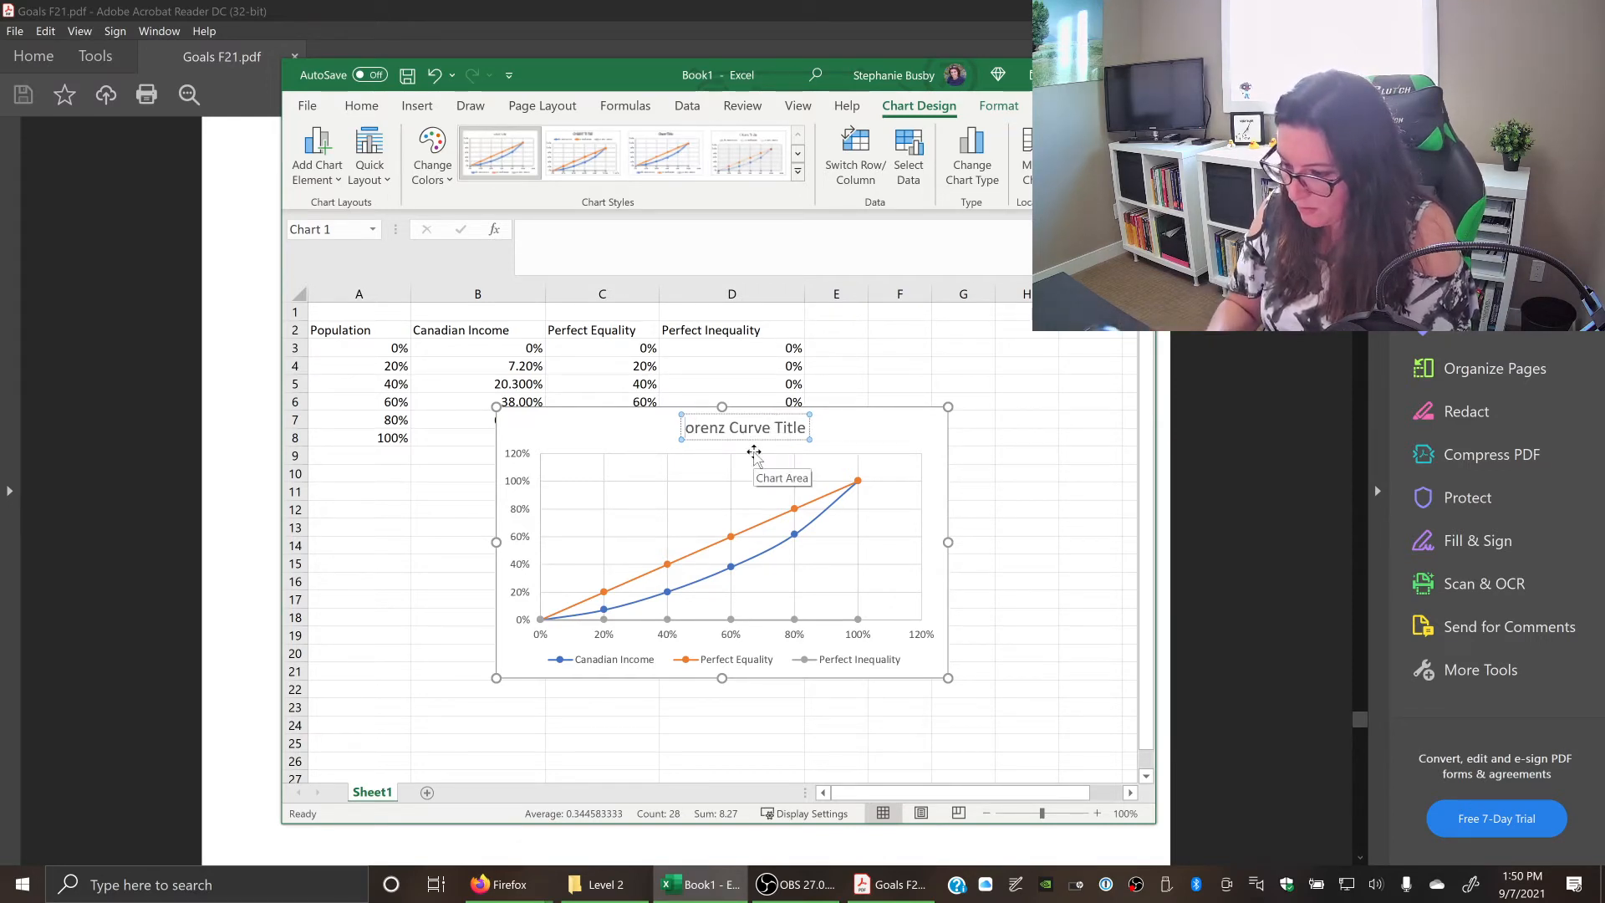
left_click(756, 420)
type("L")
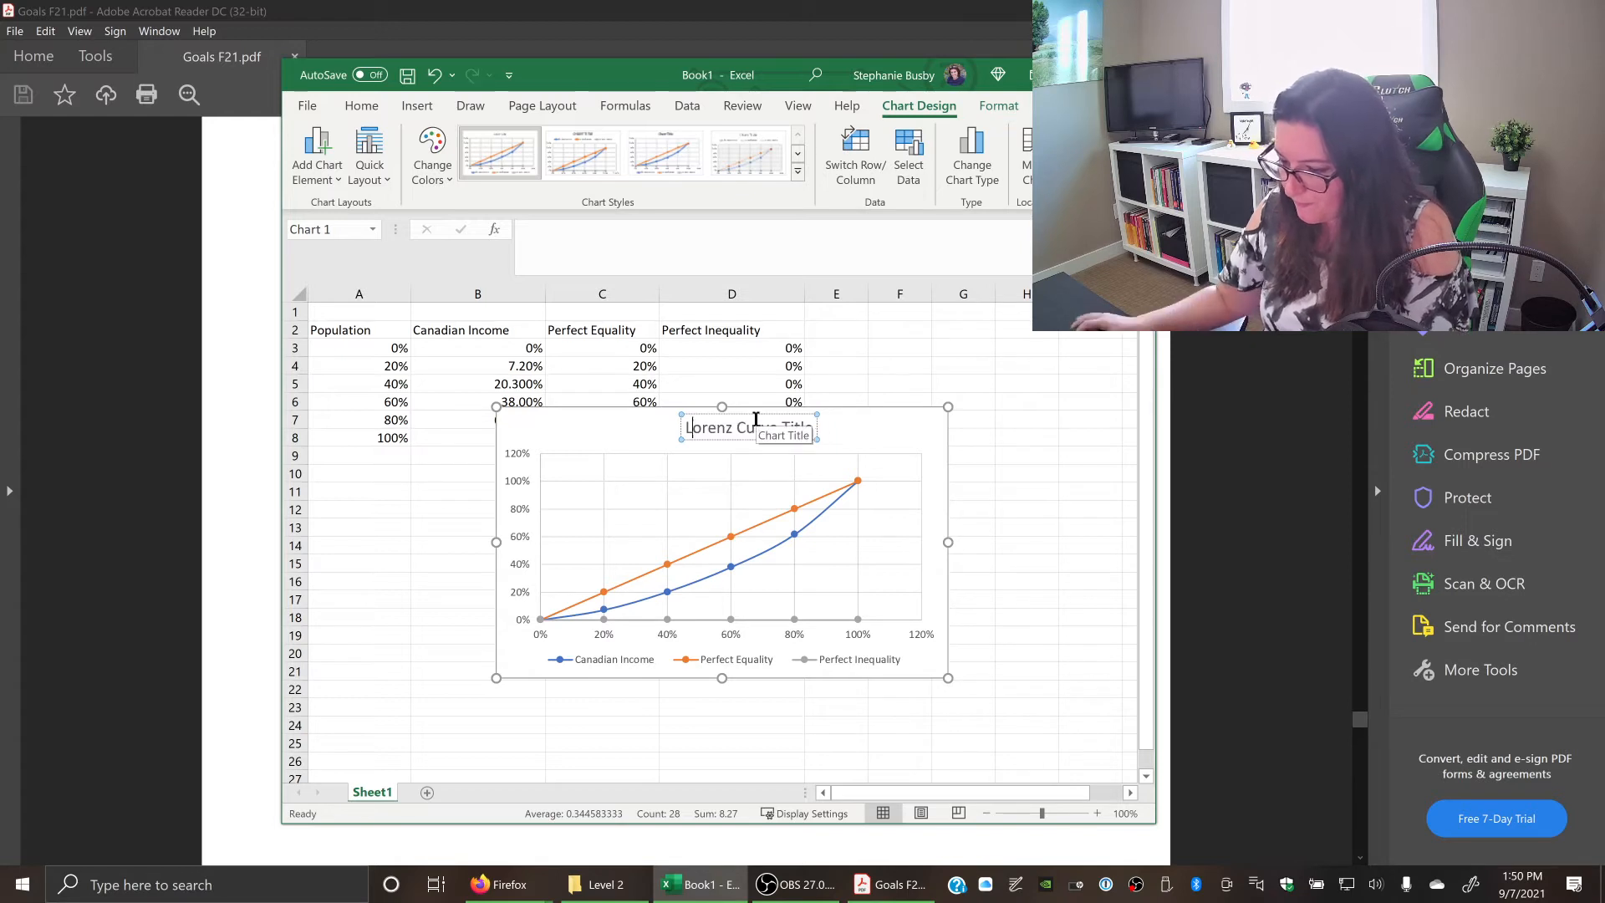
left_click_drag(737, 427, 809, 426)
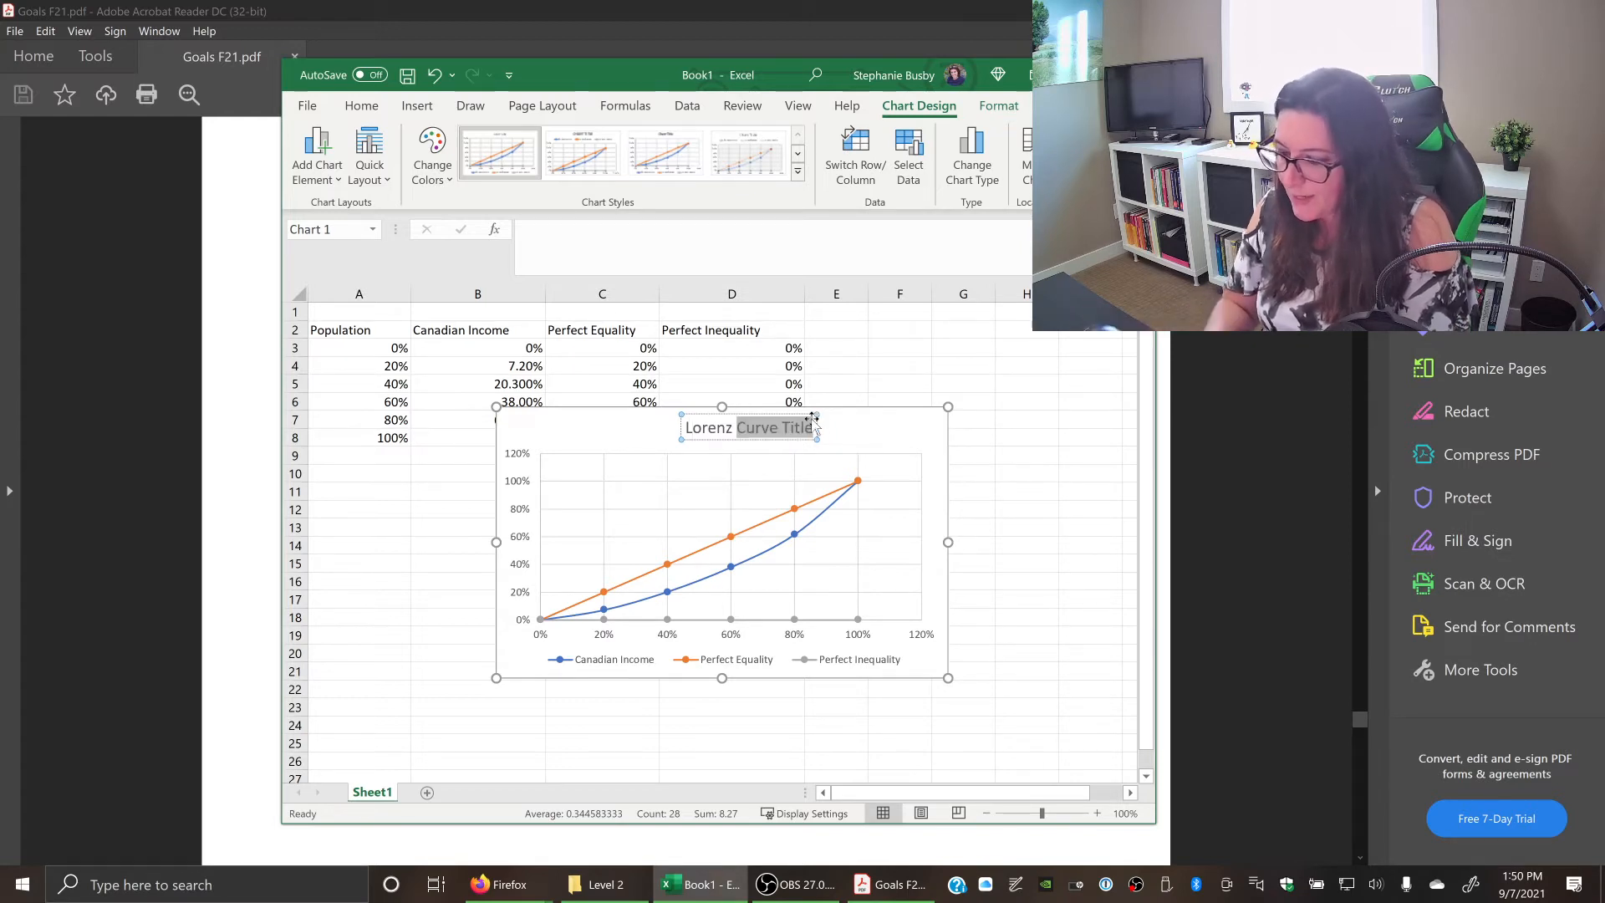
key("BackSpace")
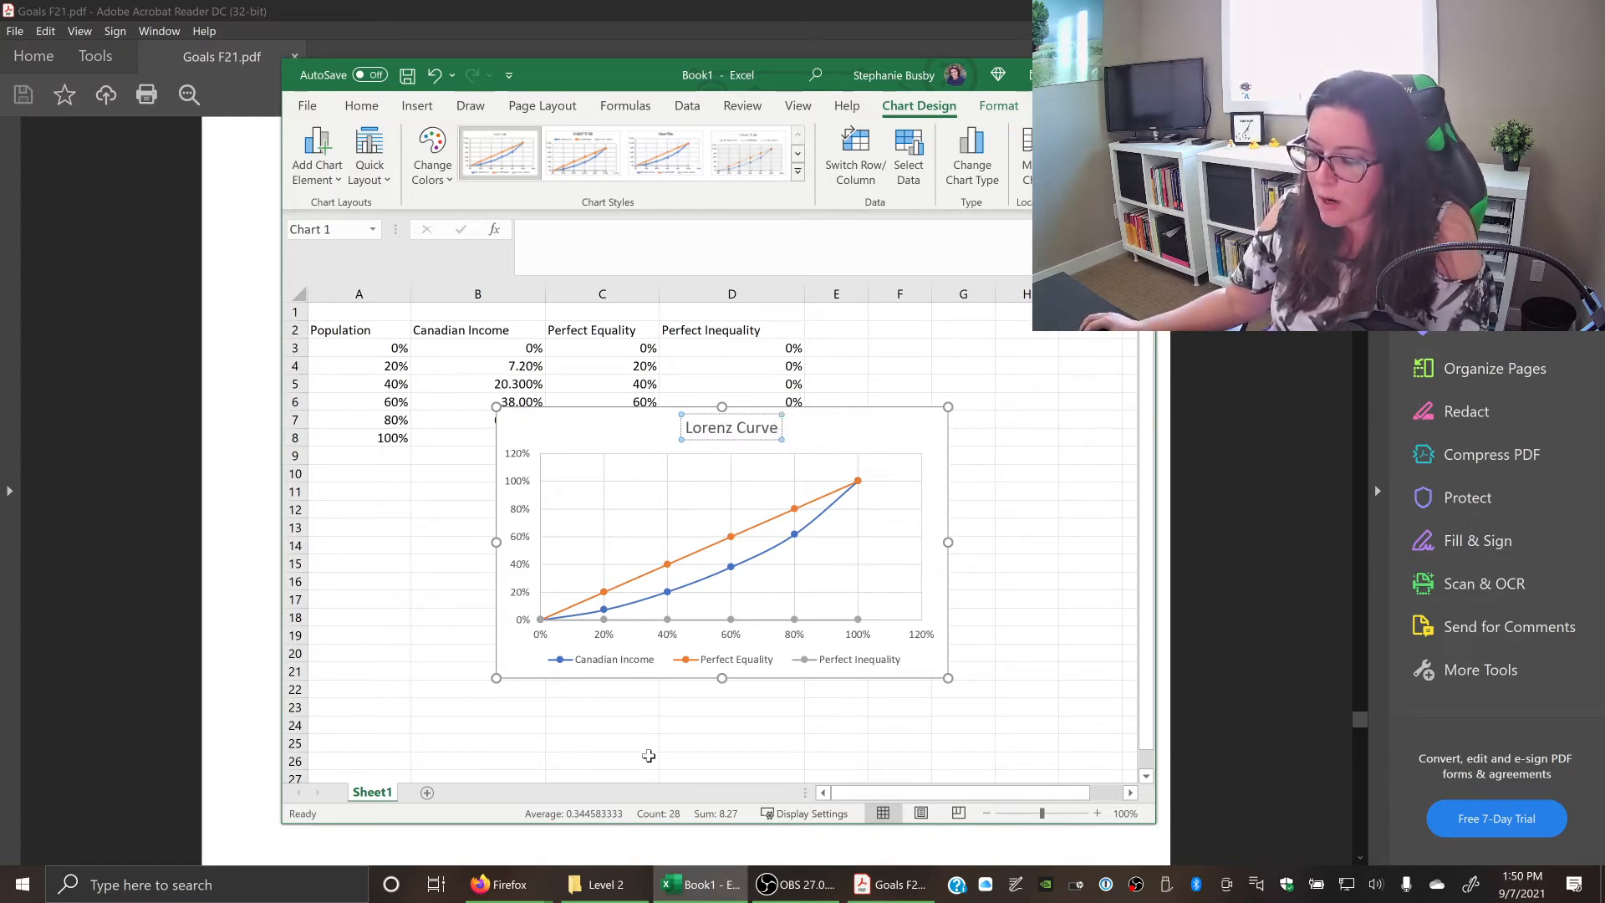
left_click(652, 759)
Add primary horizontal and vertical axis titles via Chart Elements.
left_click(540, 411)
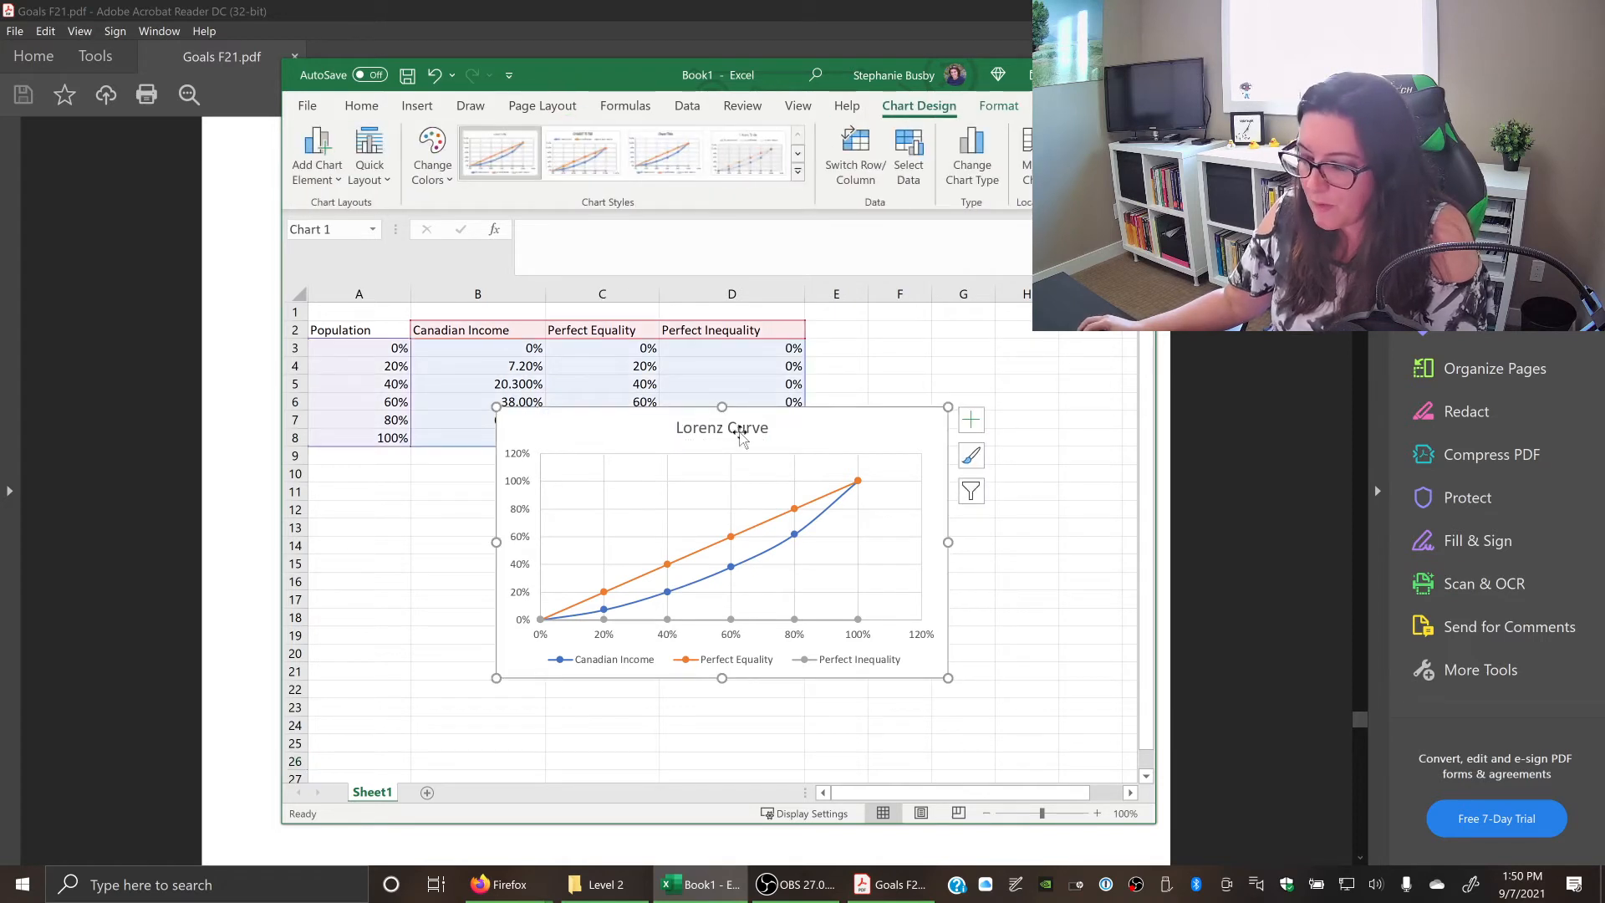
left_click(971, 421)
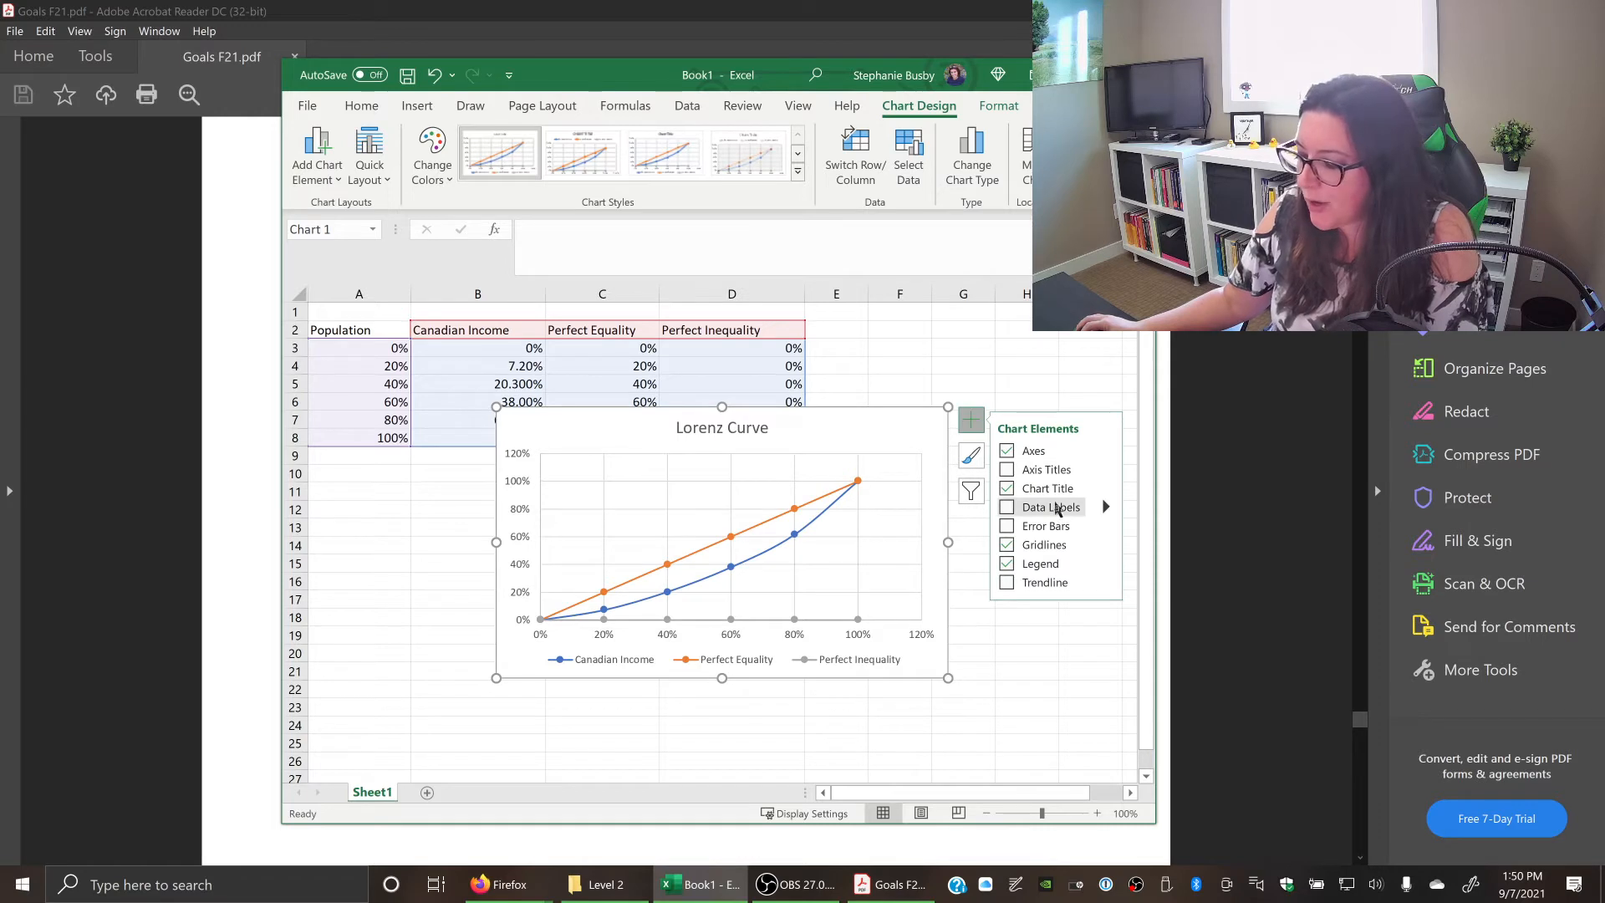
mouse_move(1104, 470)
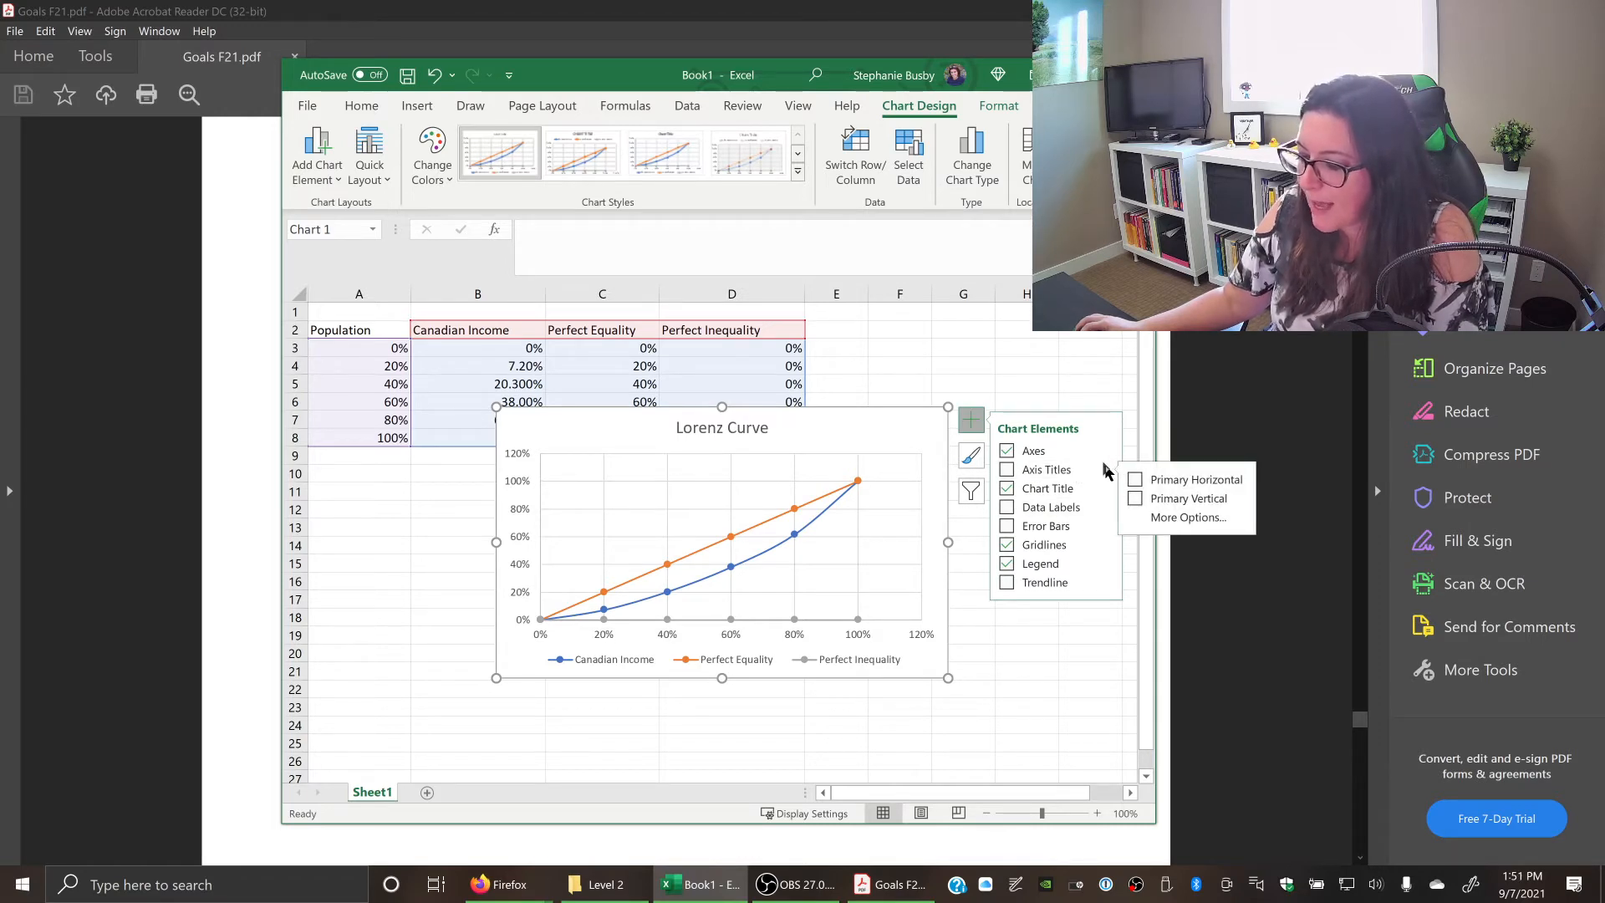
left_click(1173, 479)
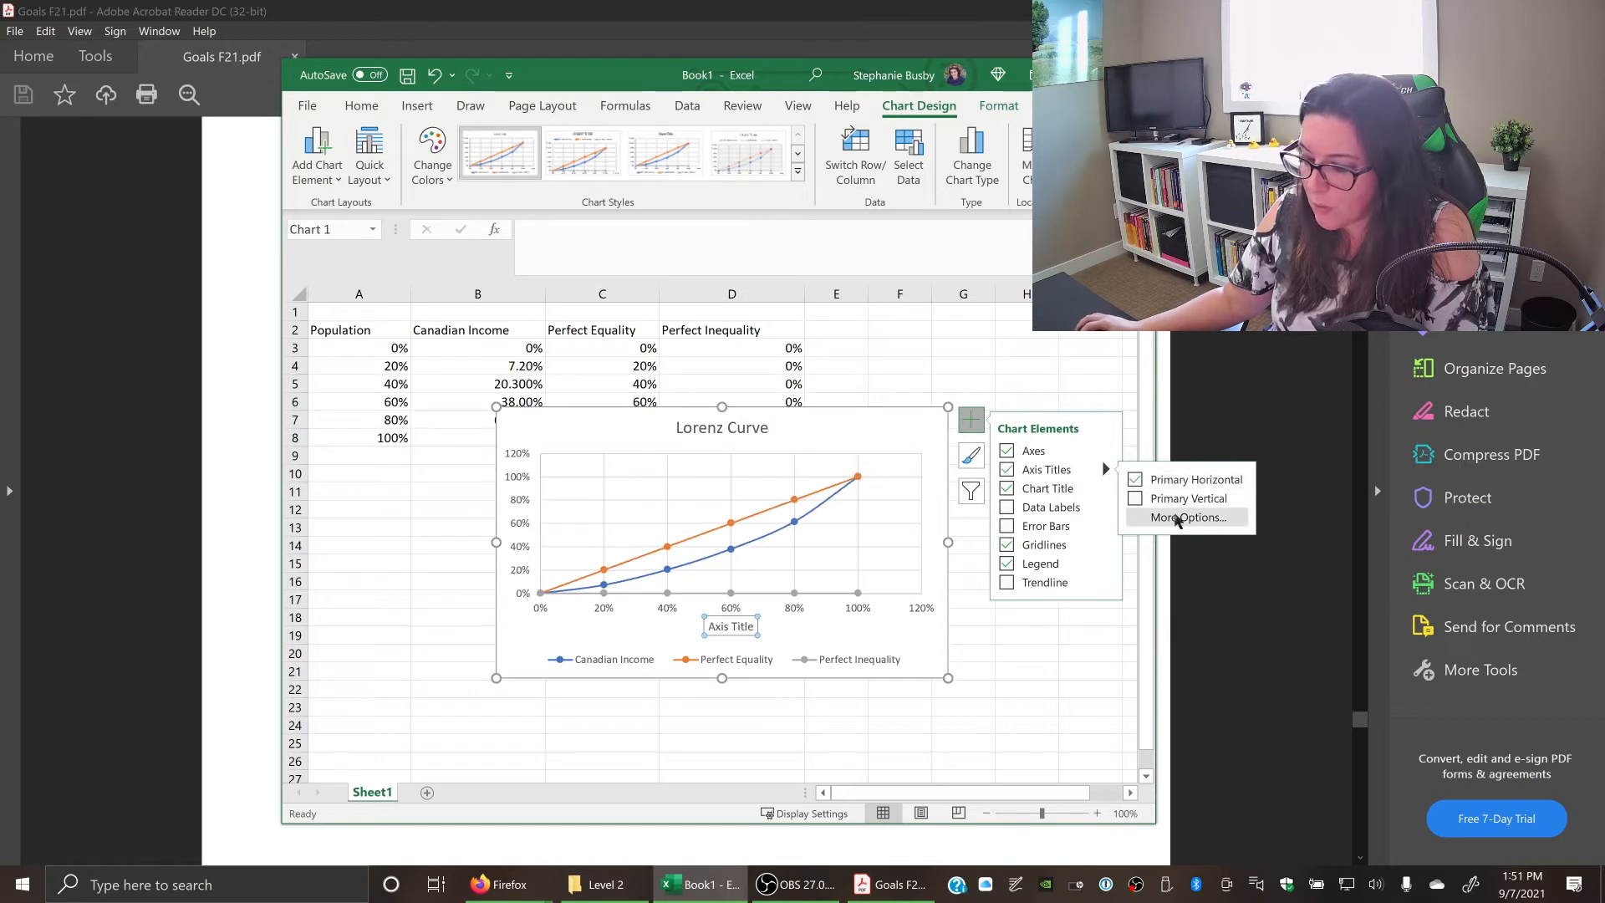
left_click(1181, 500)
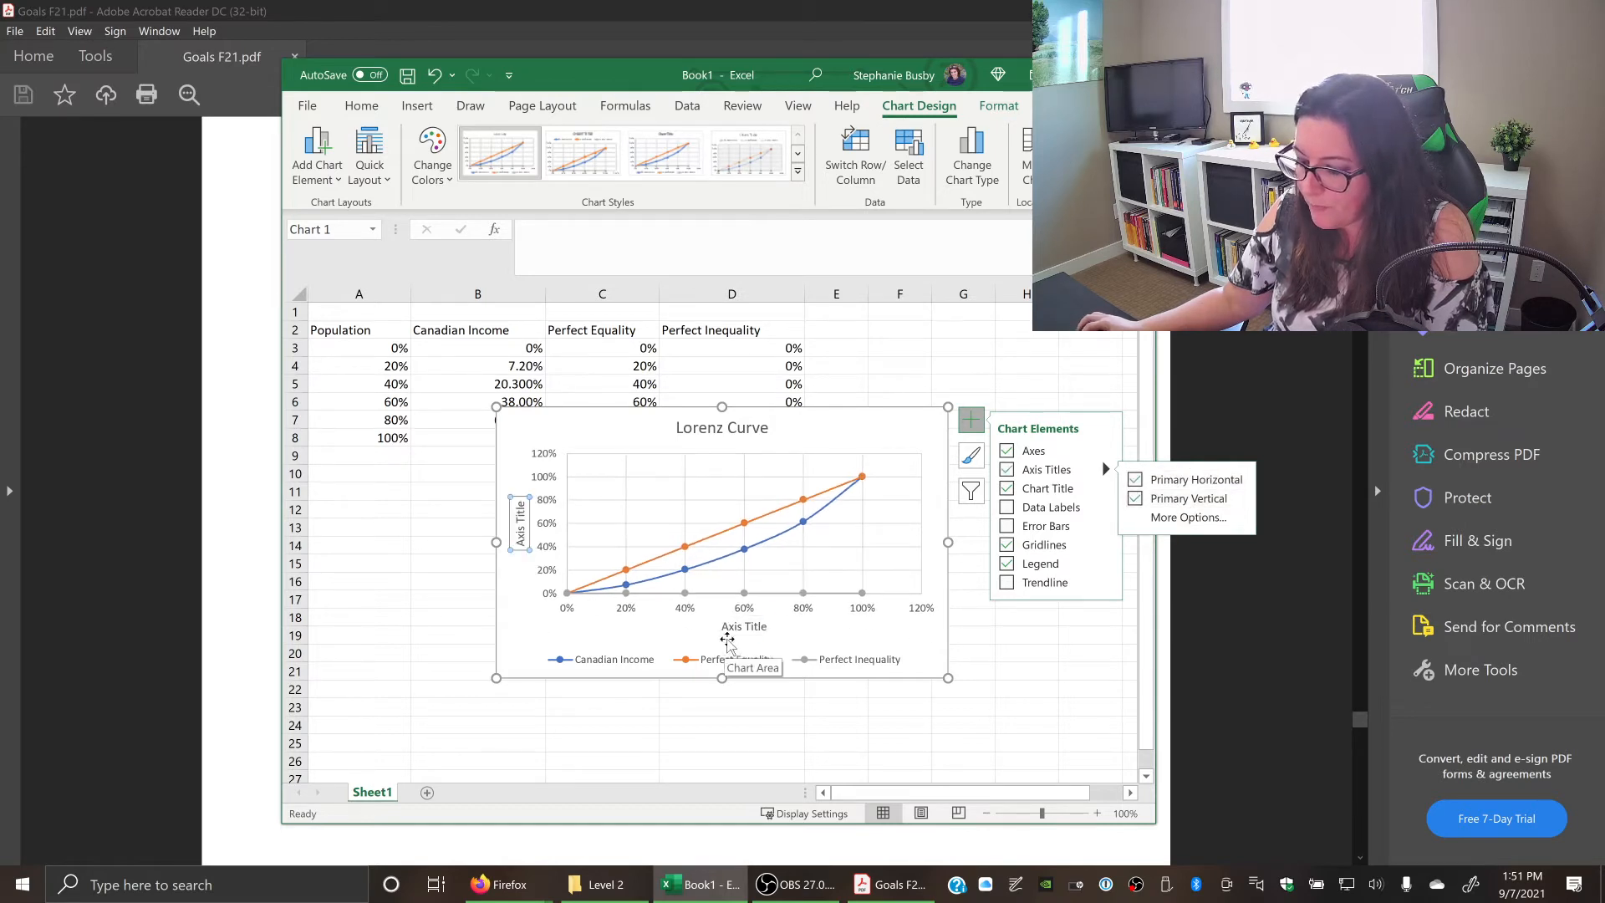
Rename the horizontal axis title to 'Population'.
left_click(744, 626)
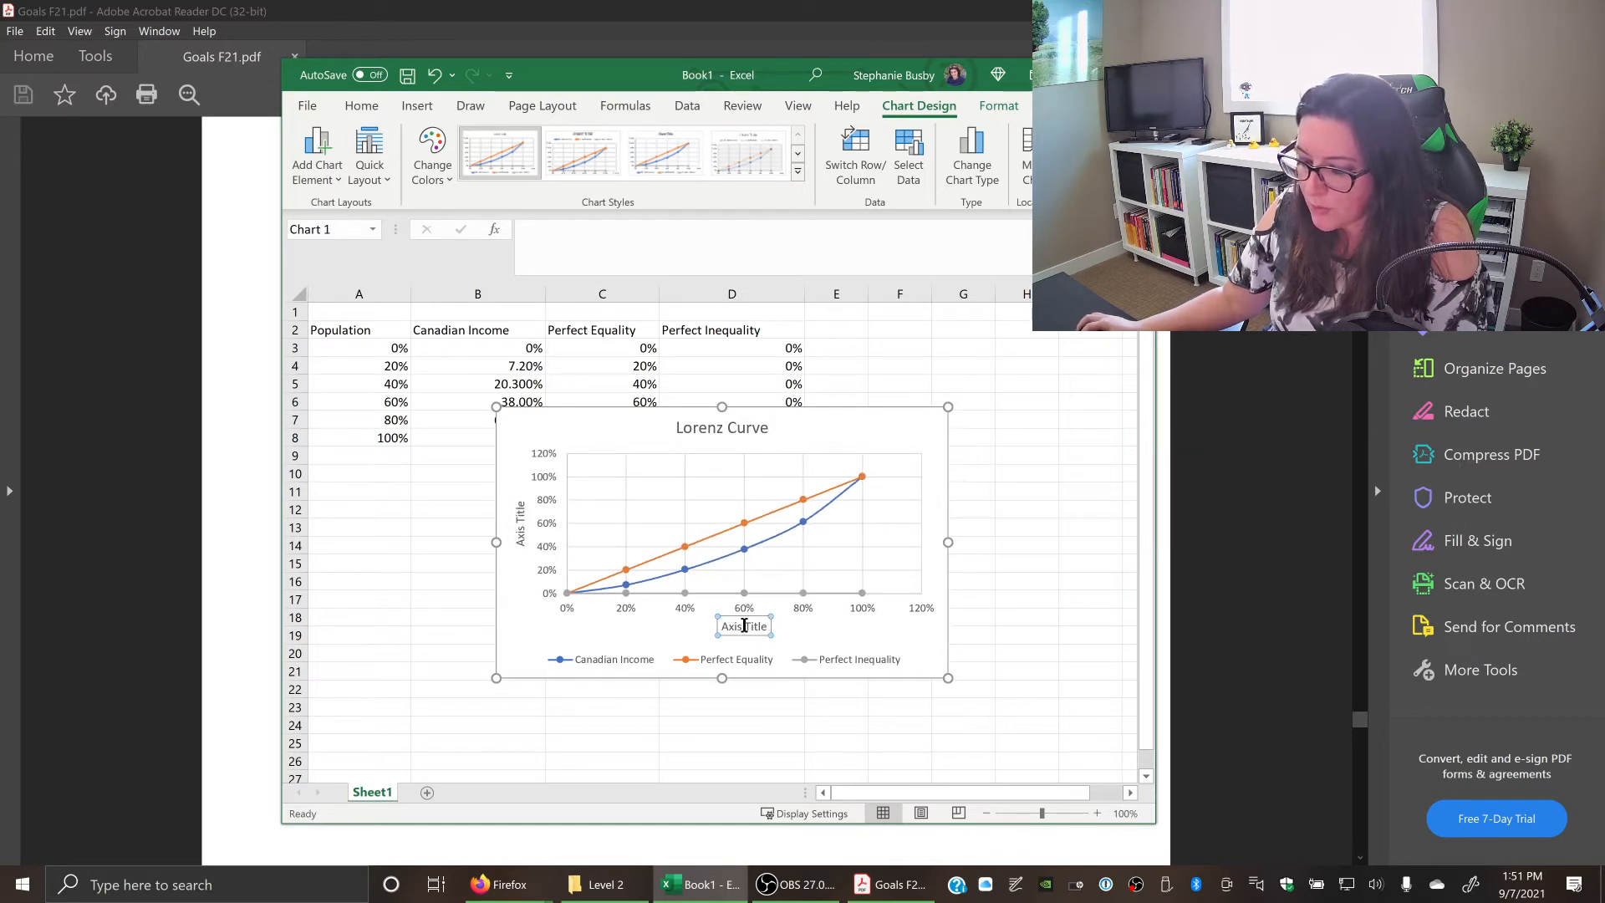
double_click(748, 625)
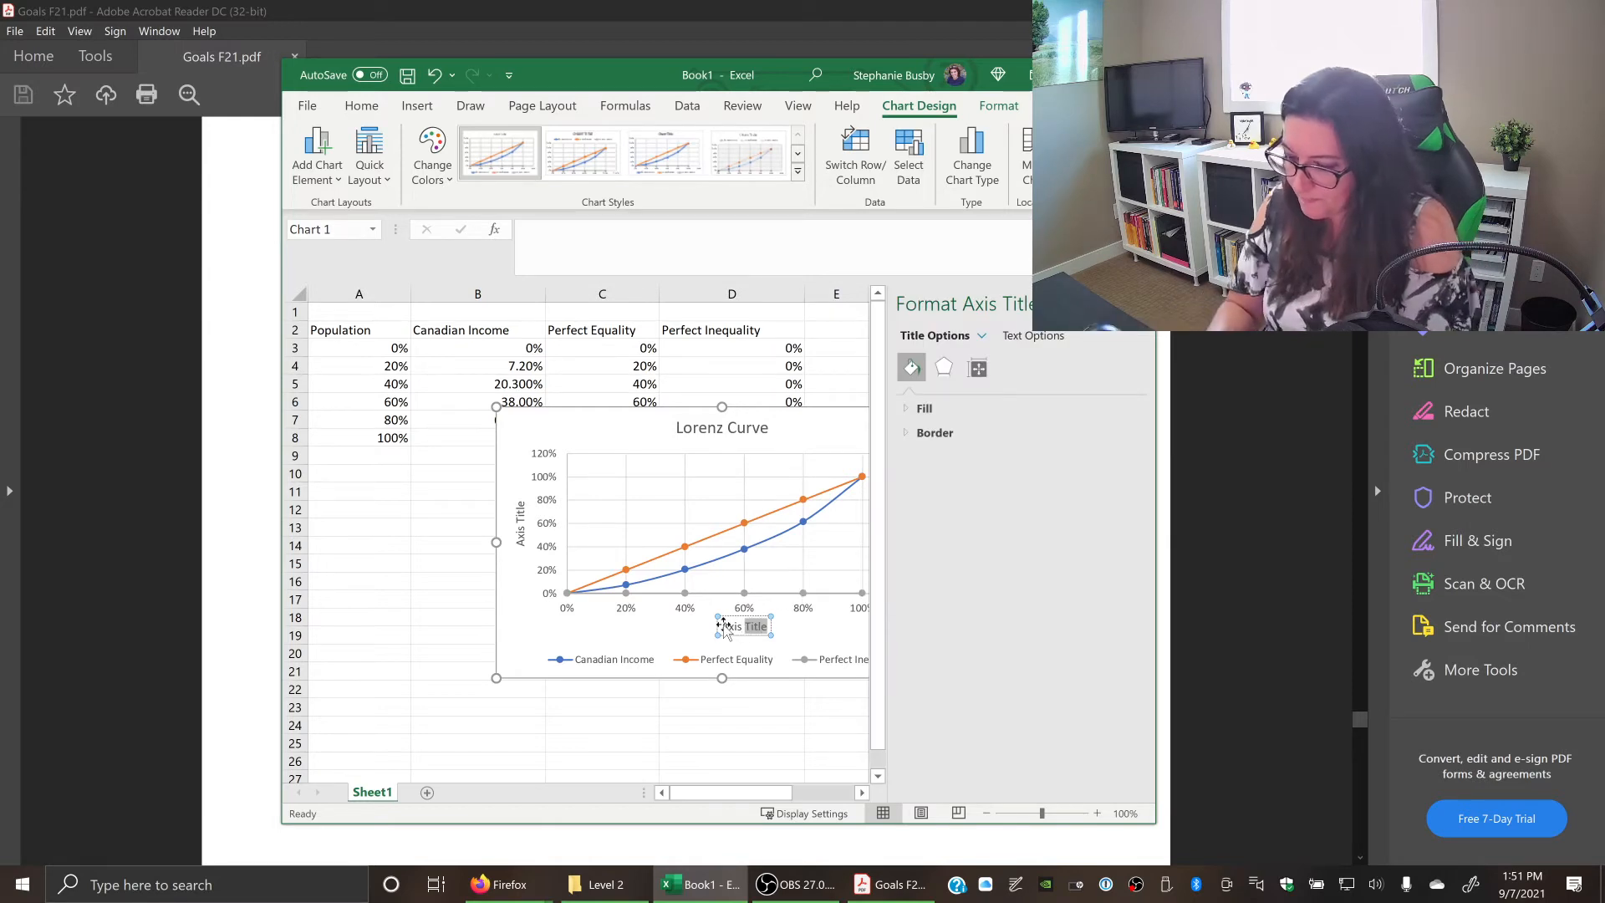
type("Ax")
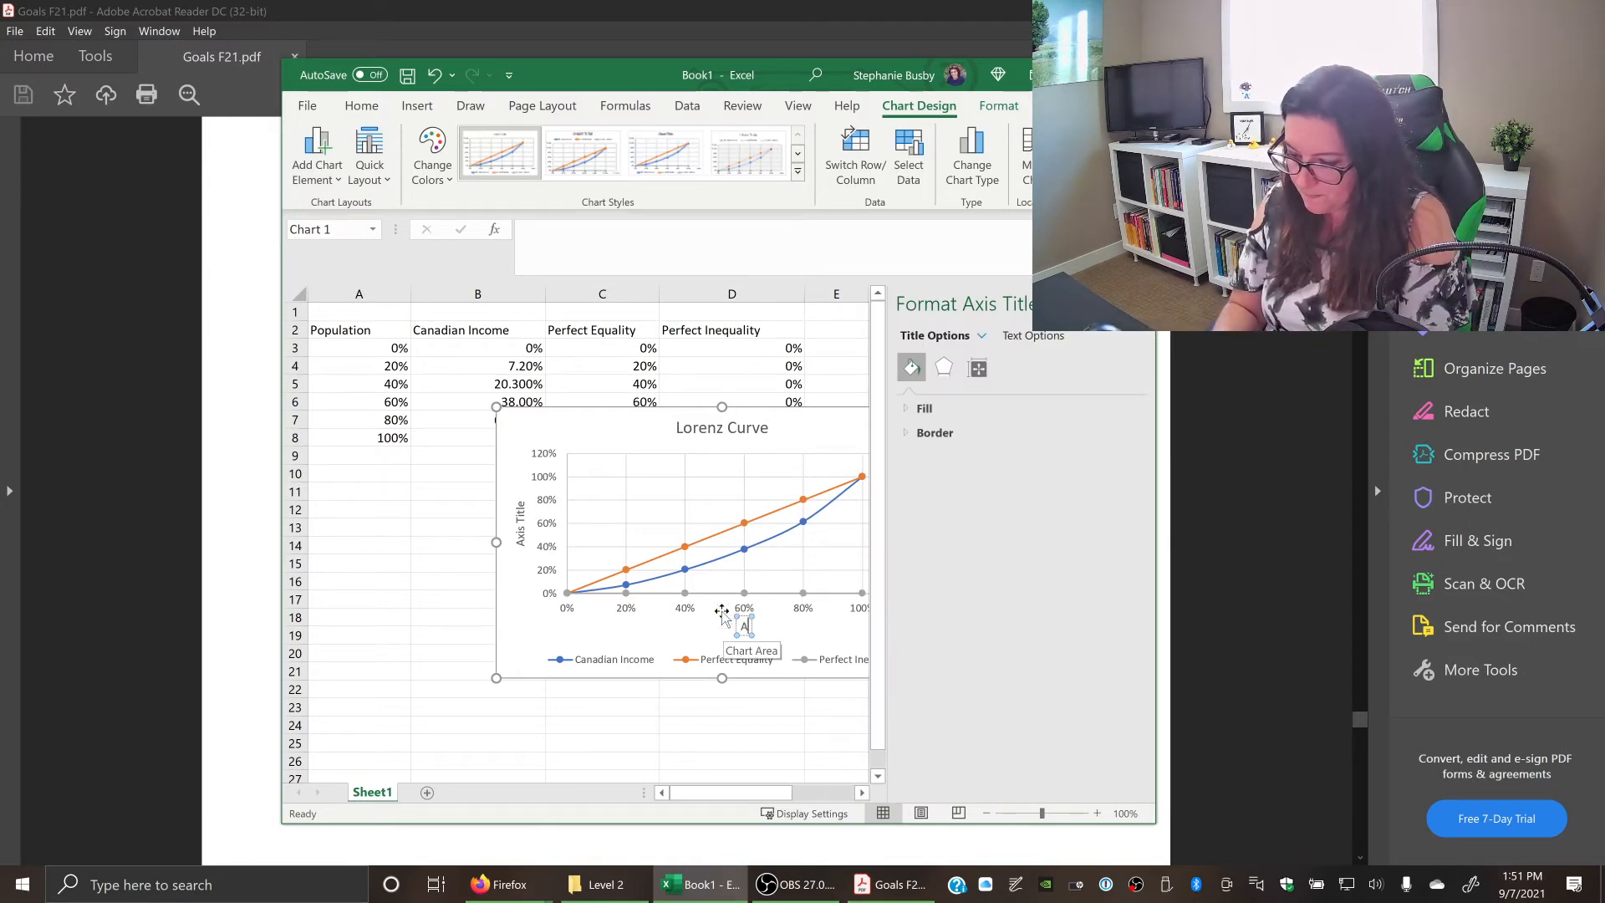
type("pulation")
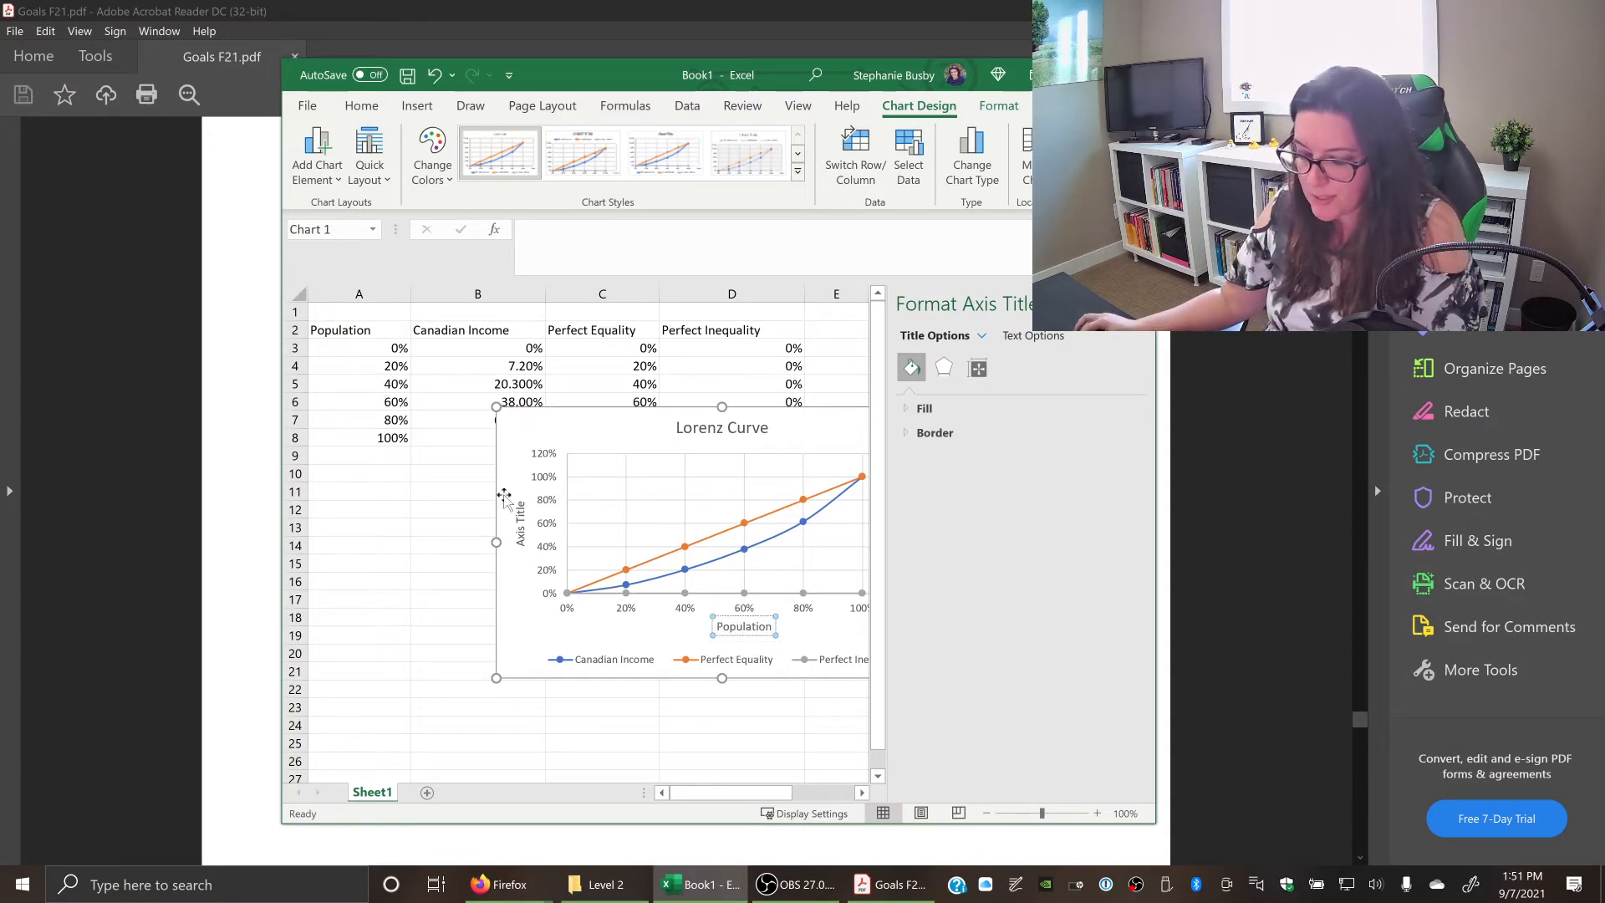
left_click(721, 551)
left_click(520, 520)
Rename the vertical axis title to 'Cumulative Income' and close the Format pane.
left_click(514, 525)
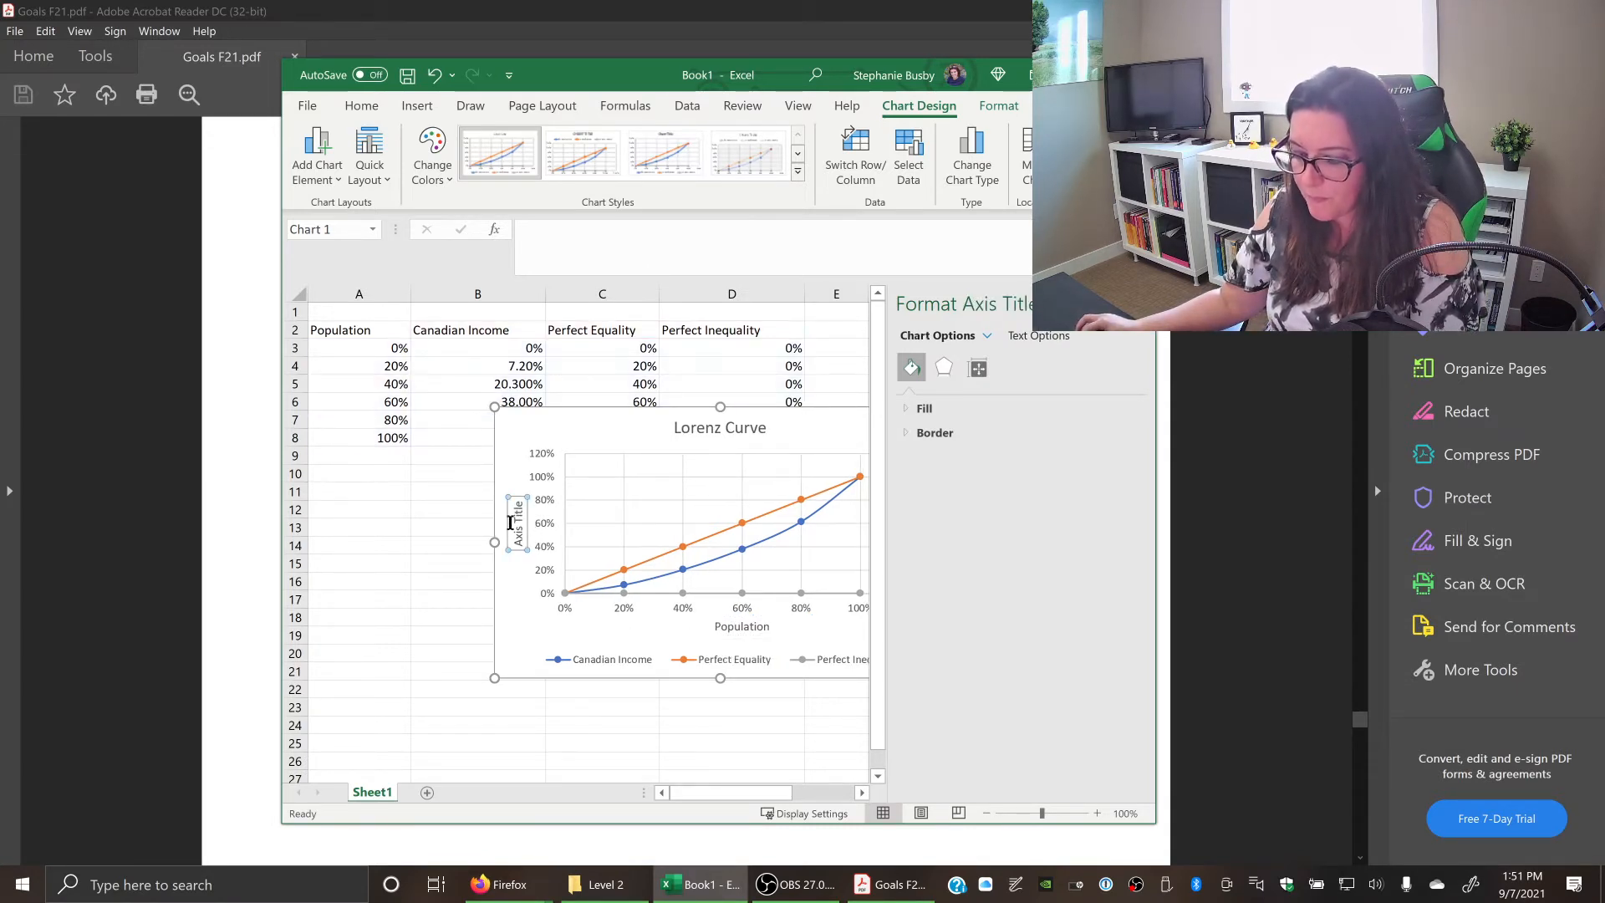
double_click(519, 524)
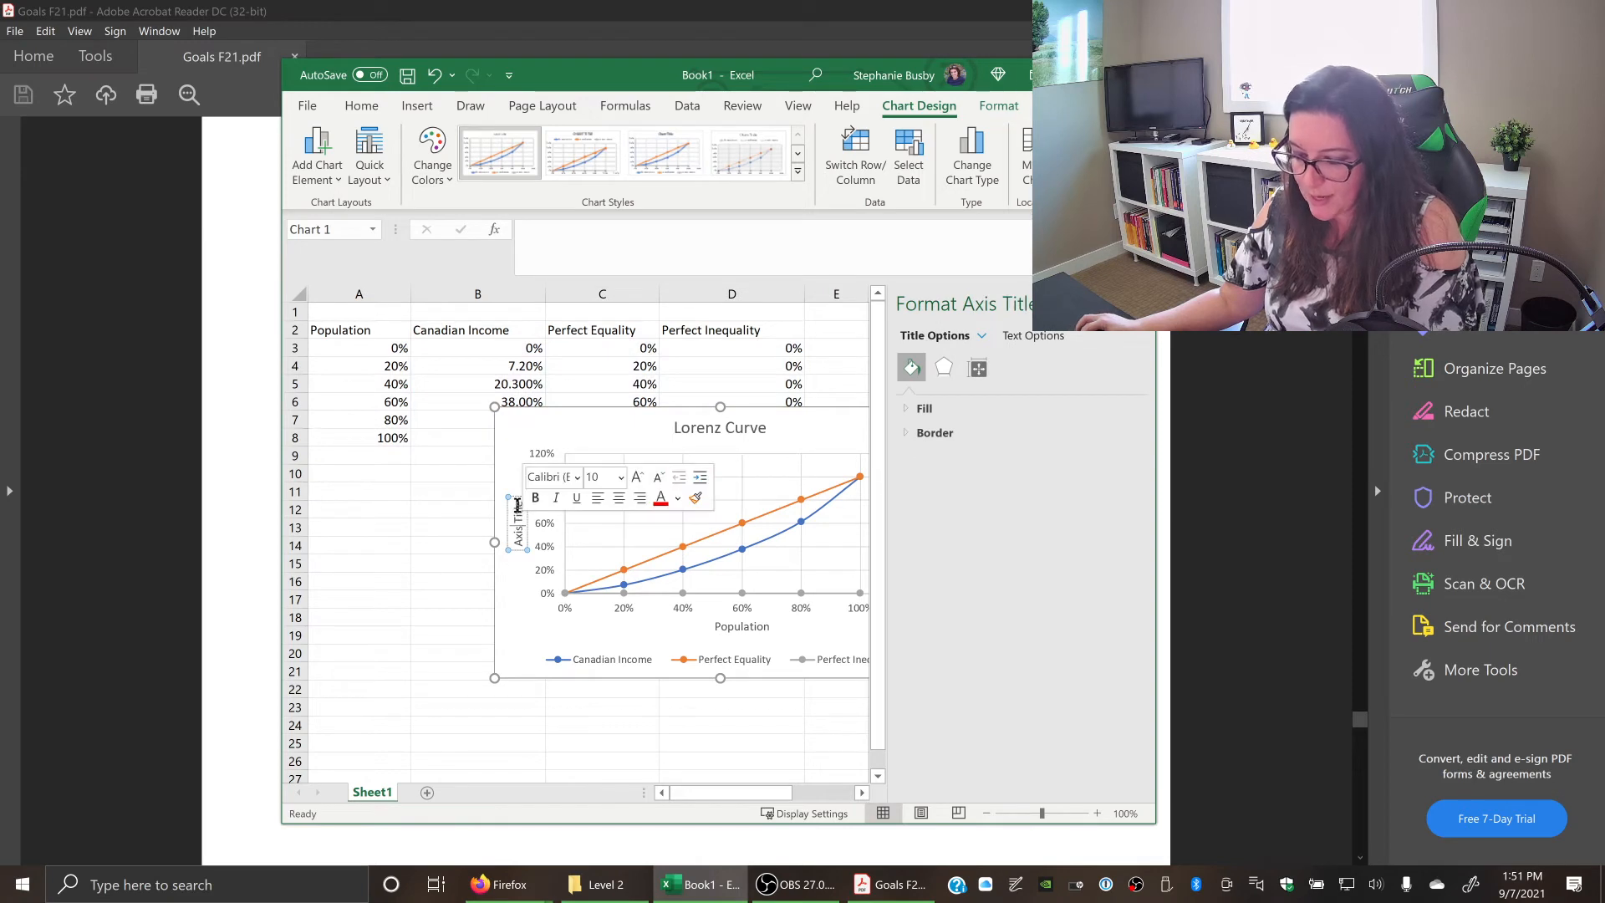
left_click(519, 539)
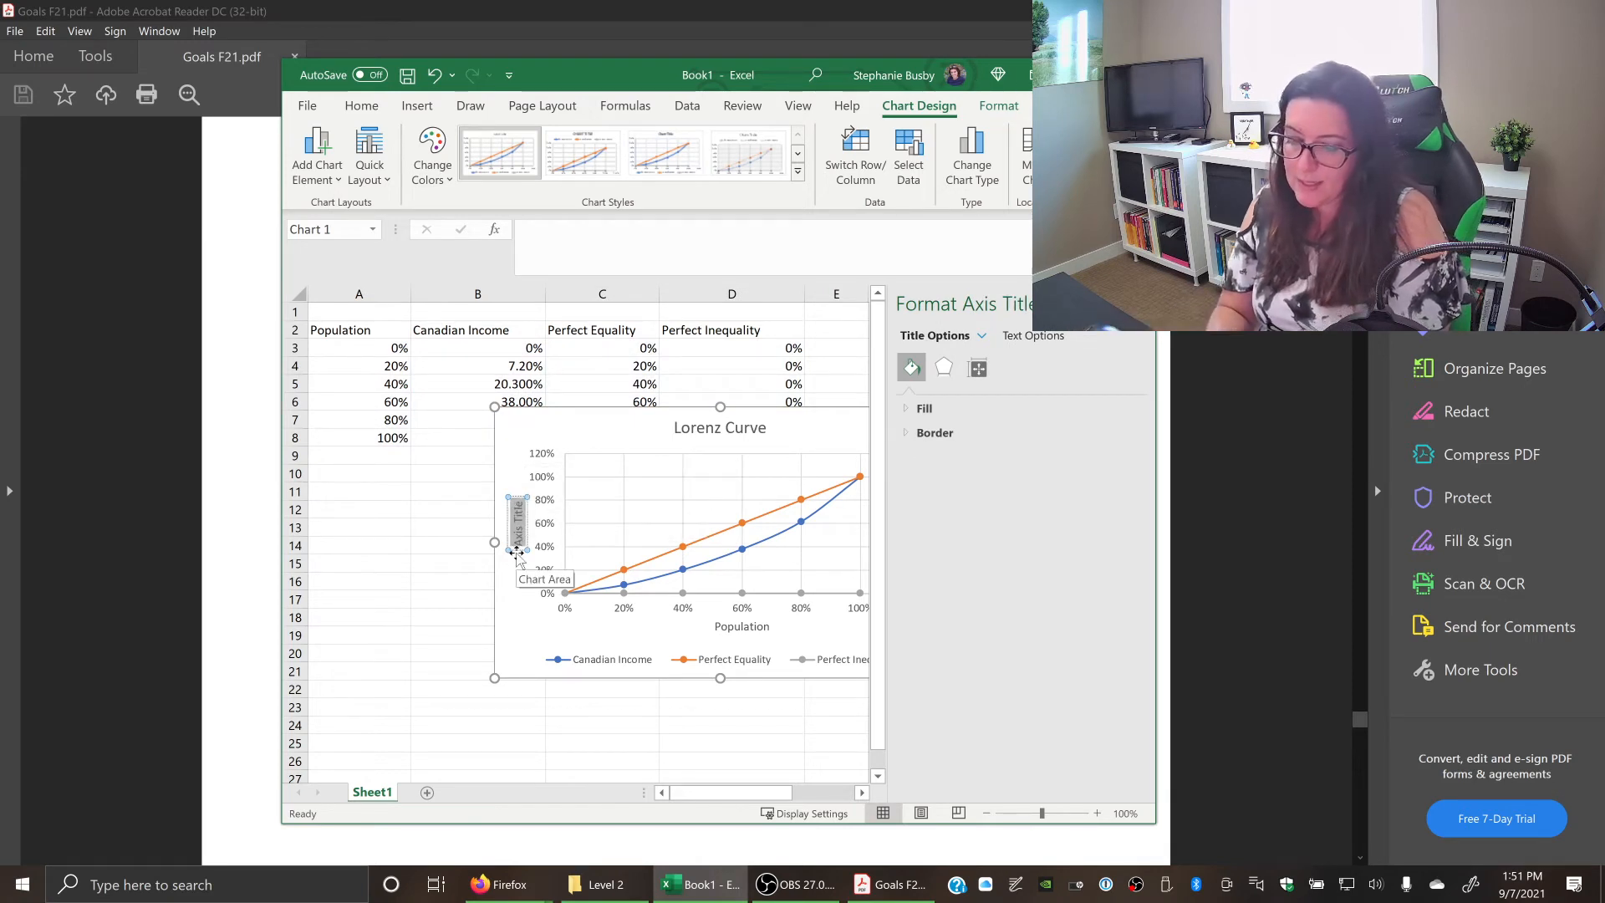
type("Cumu")
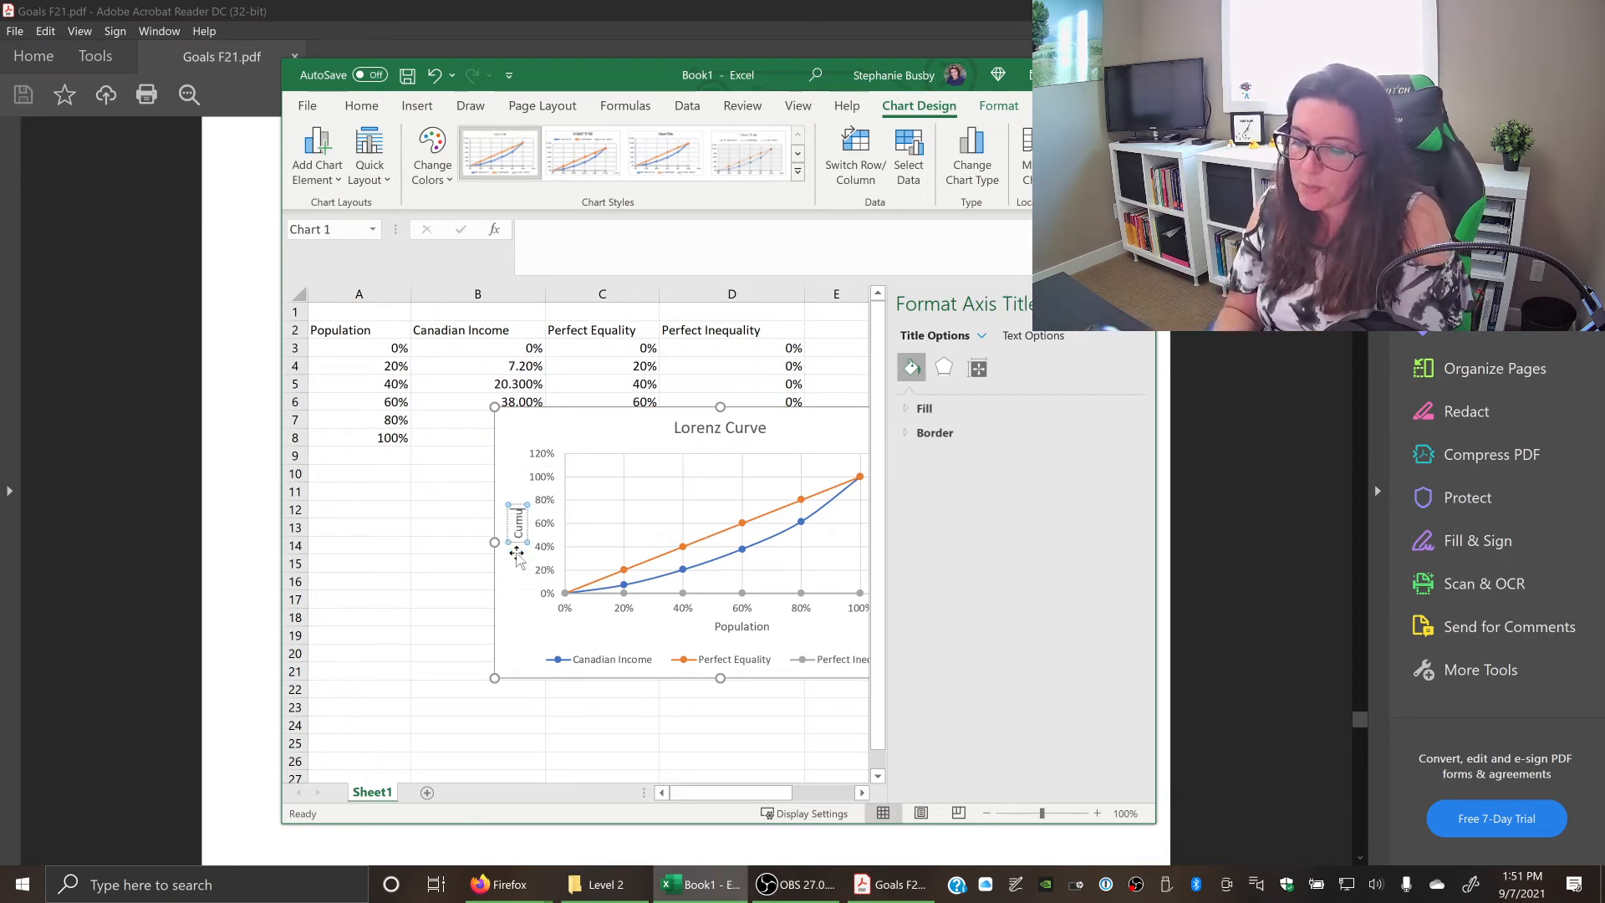
type("lative Income")
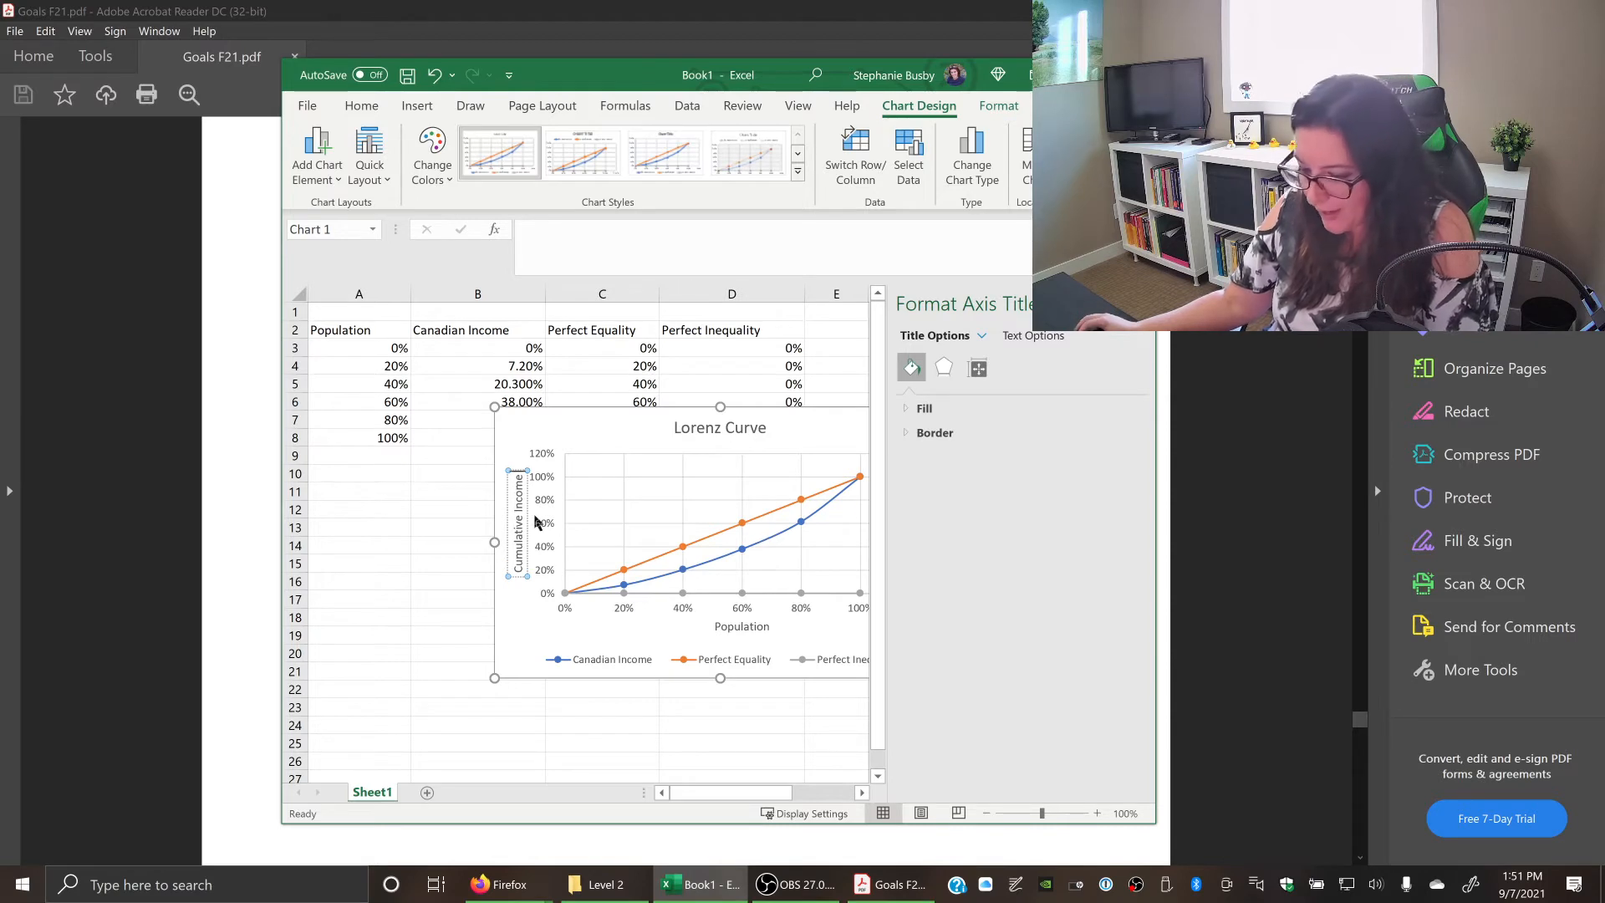
triple_click(521, 567)
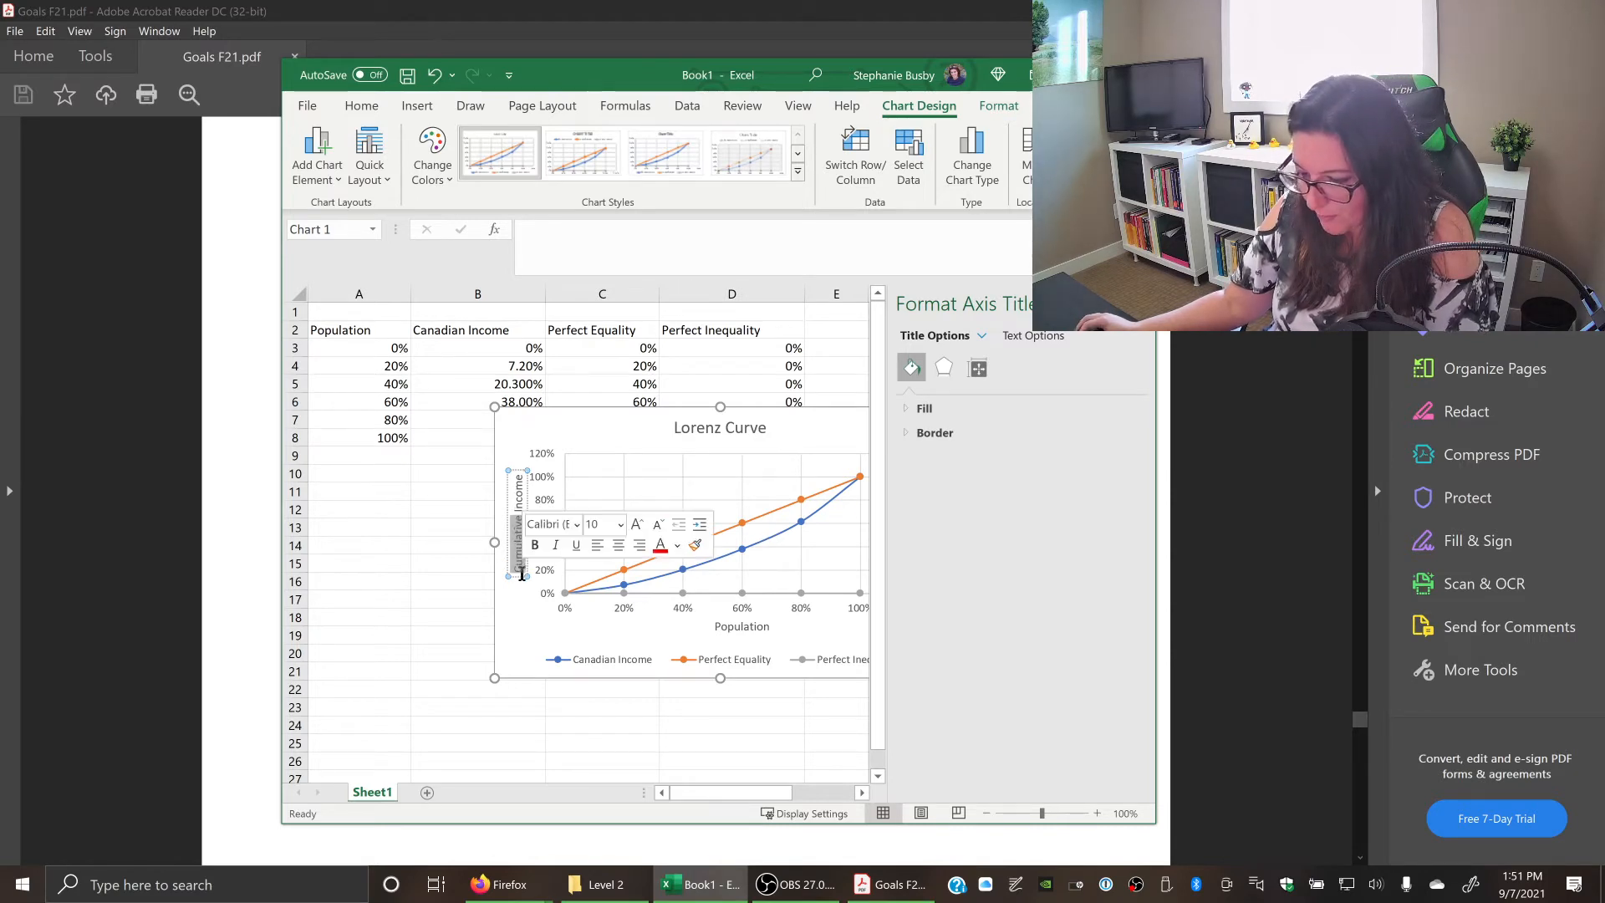
left_click(1142, 305)
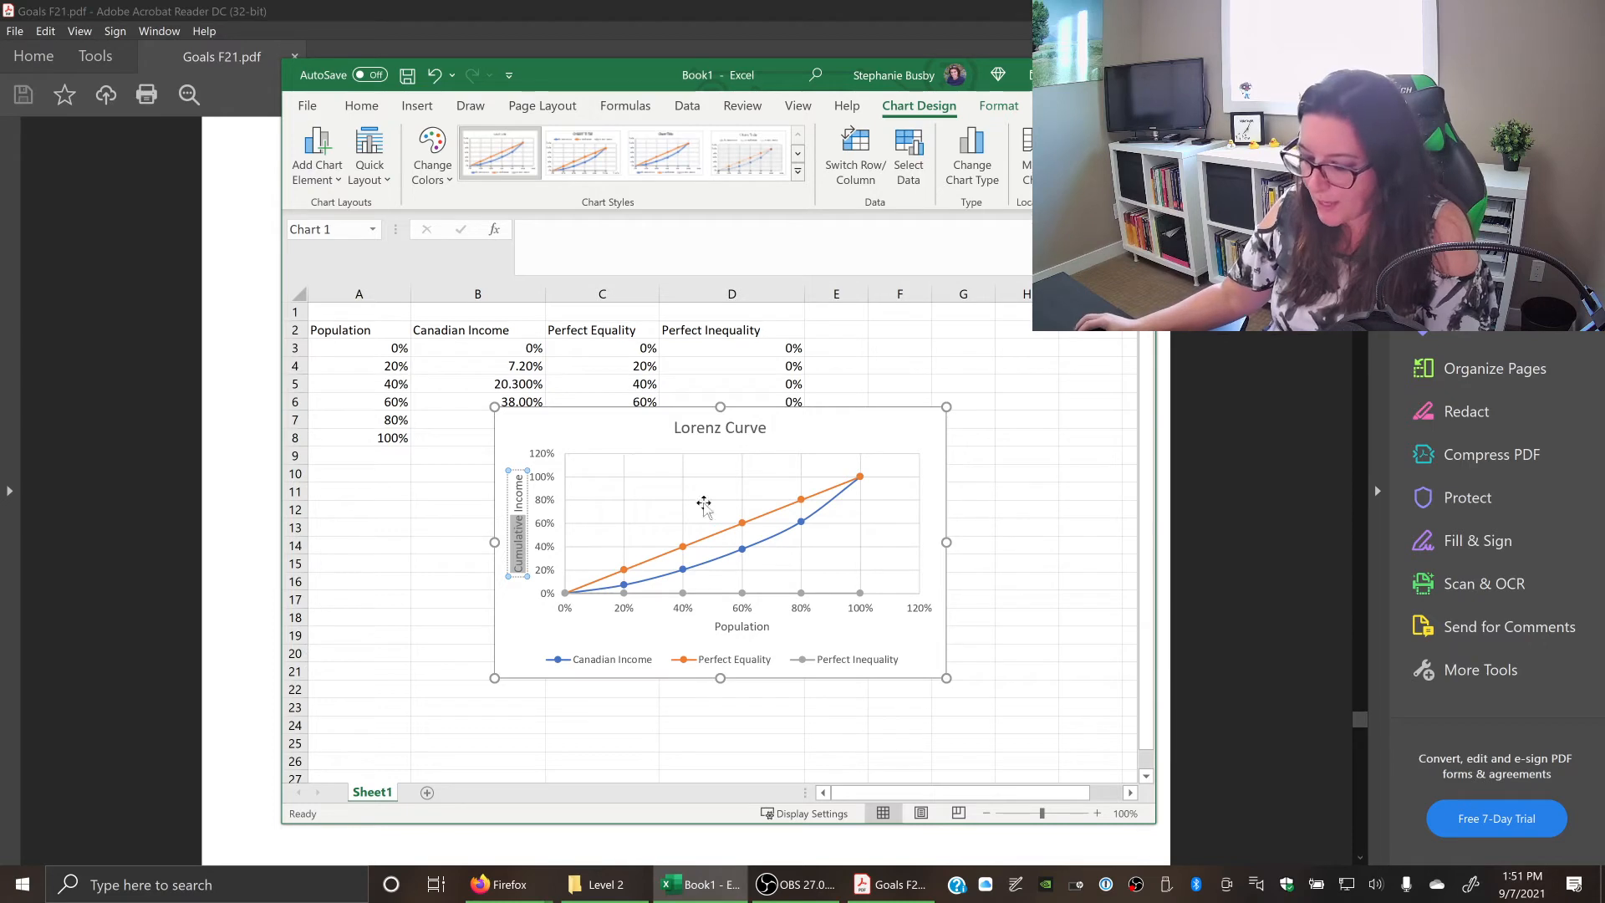
Edit the horizontal axis maximum bound in the Format Axis pane.
left_click(747, 608)
right_click(748, 611)
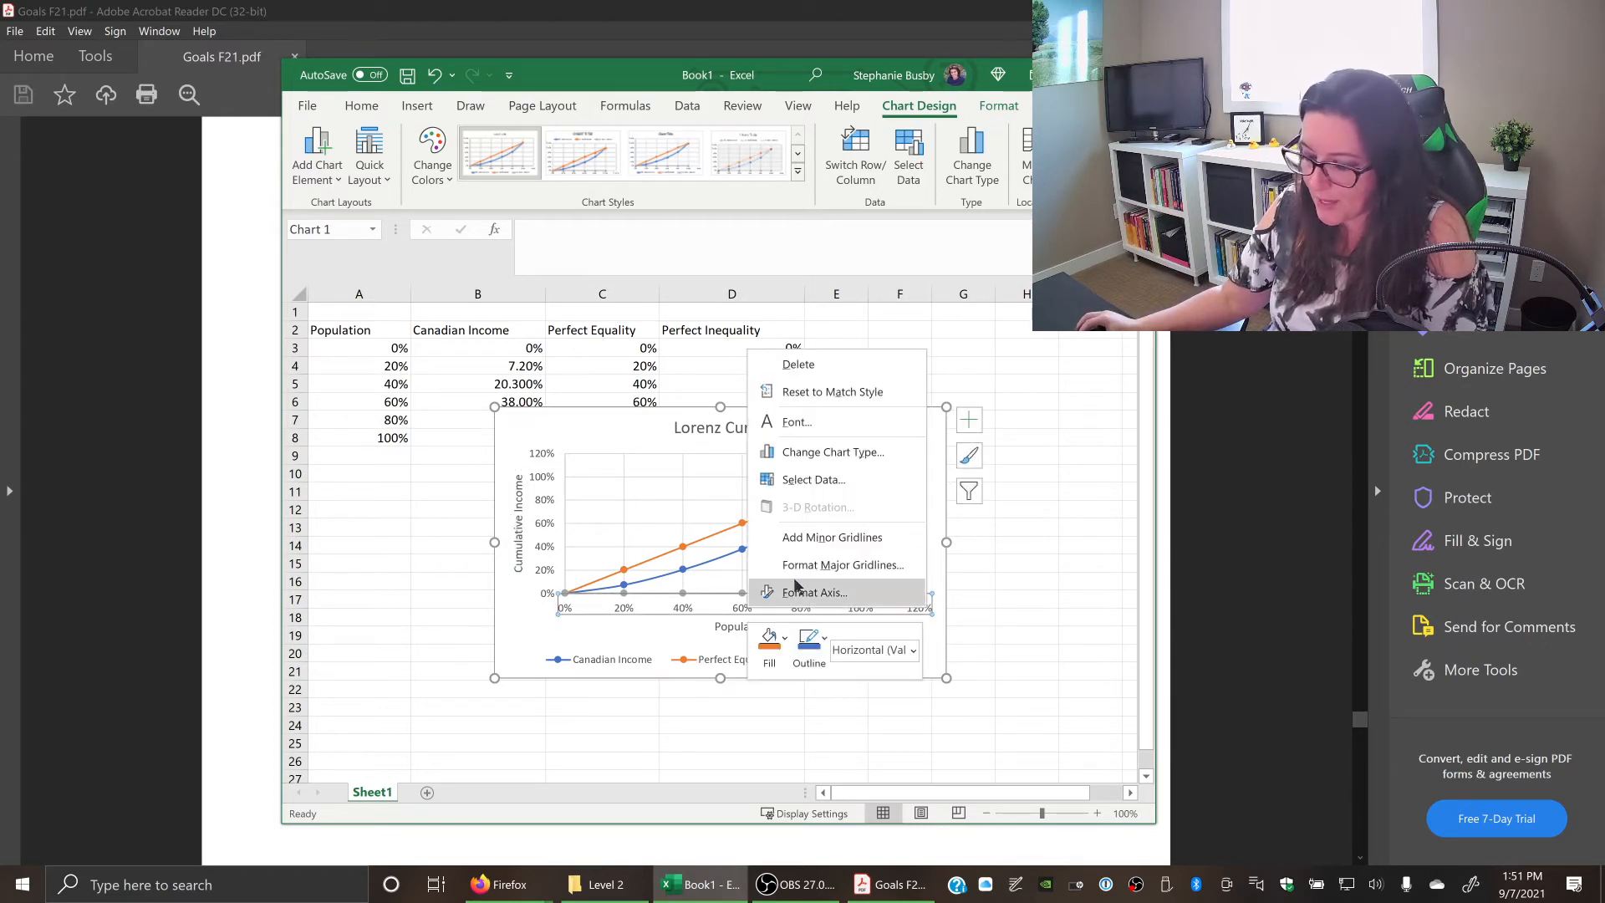
key("Escape")
right_click(755, 607)
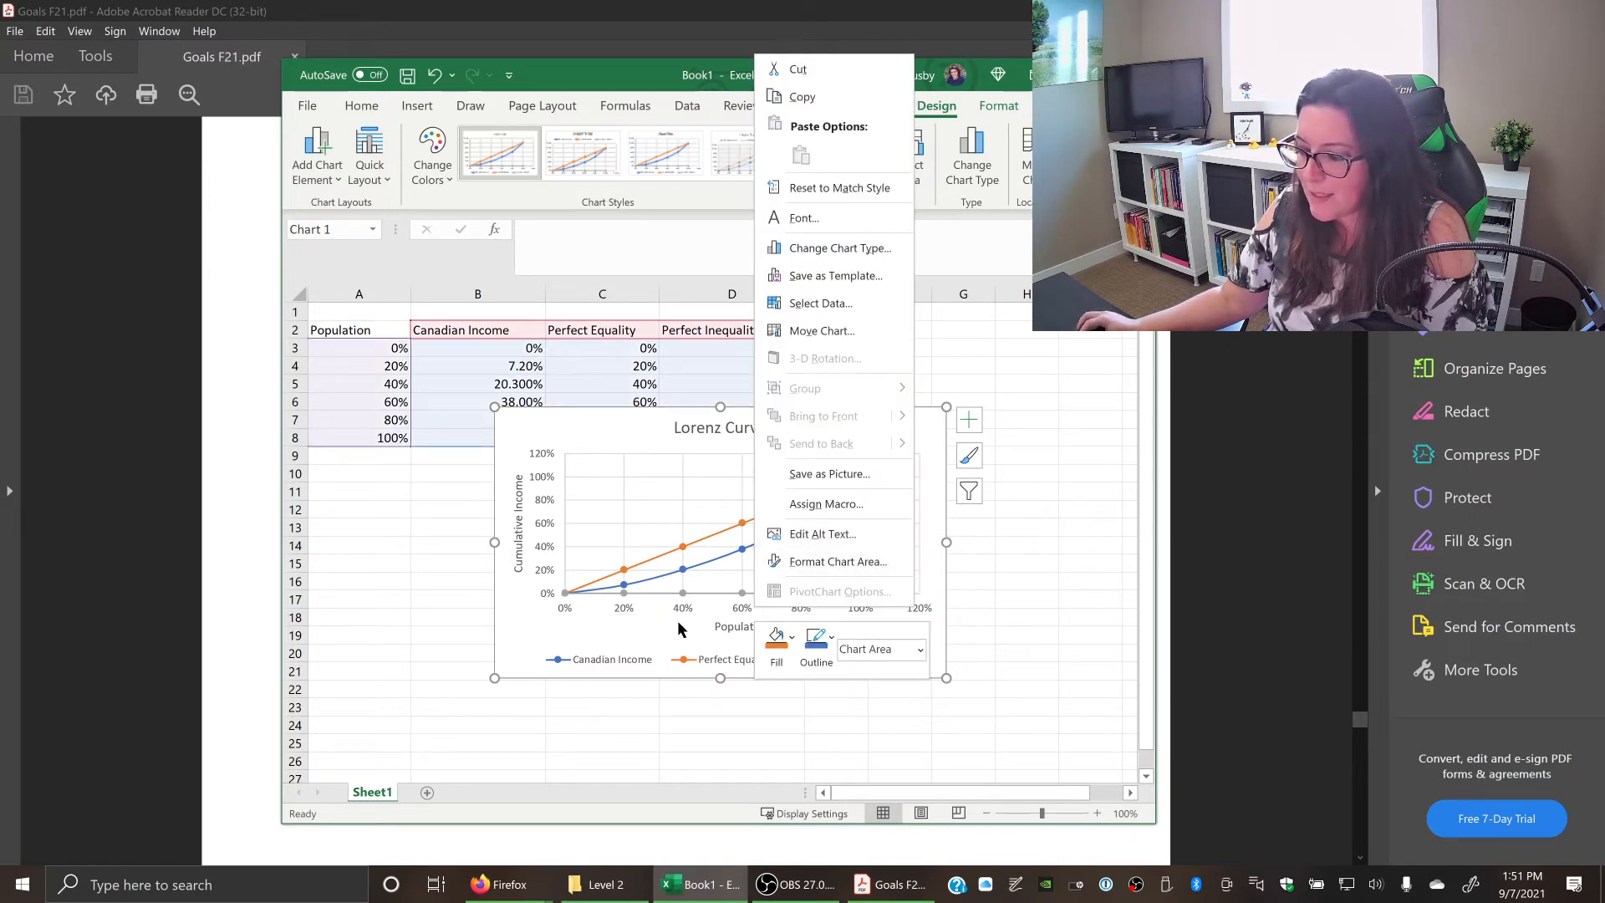
key("Escape")
left_click(800, 610)
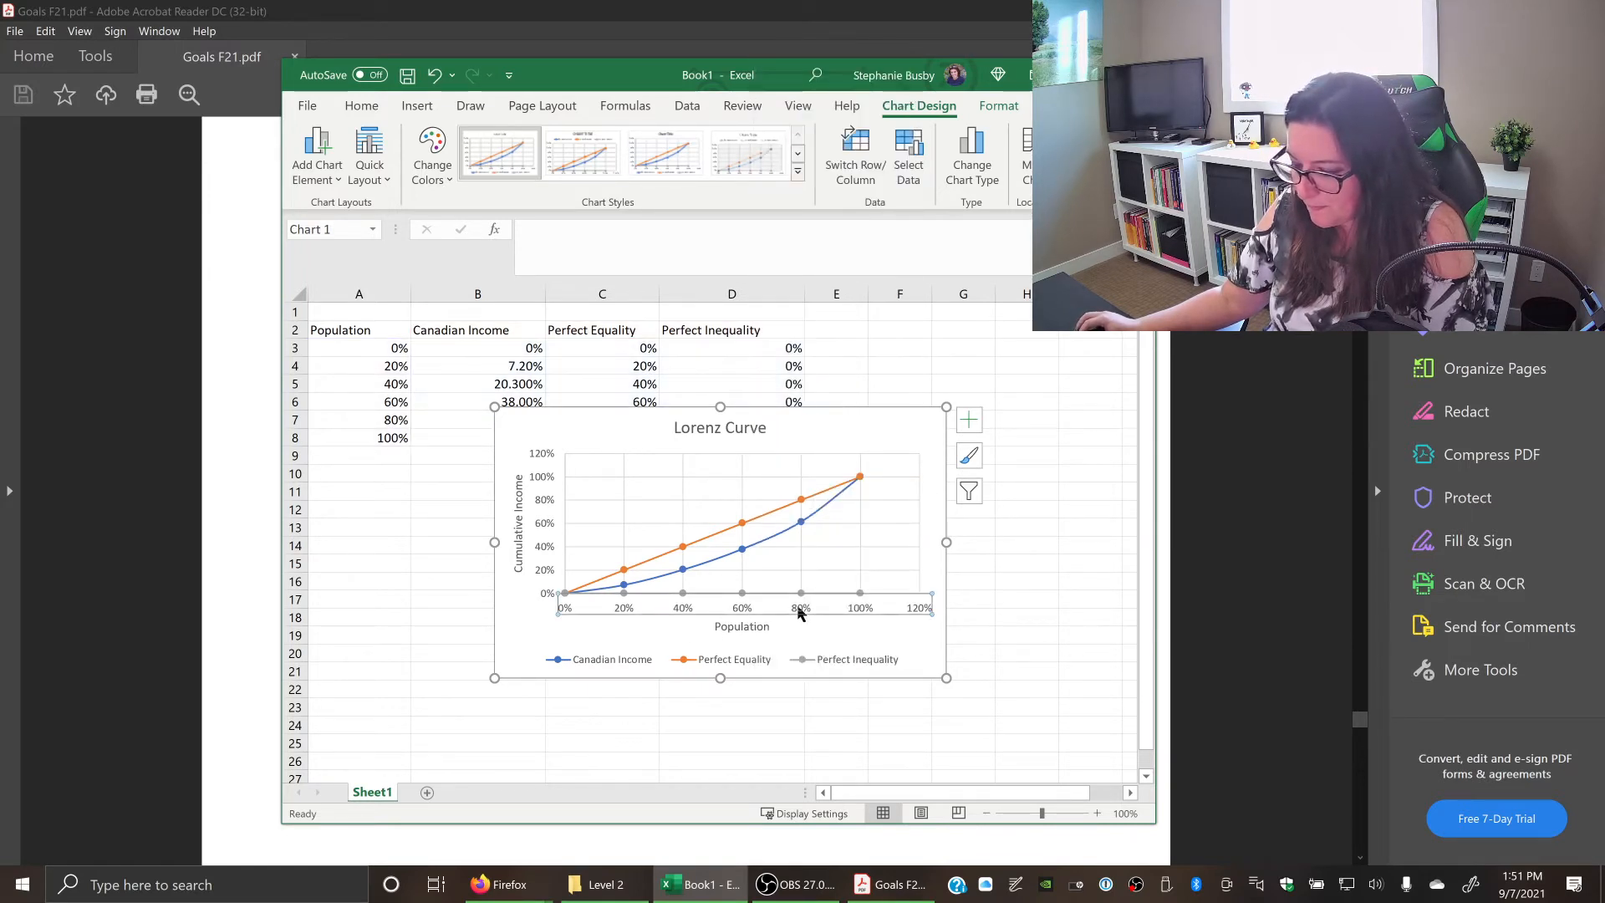
right_click(800, 610)
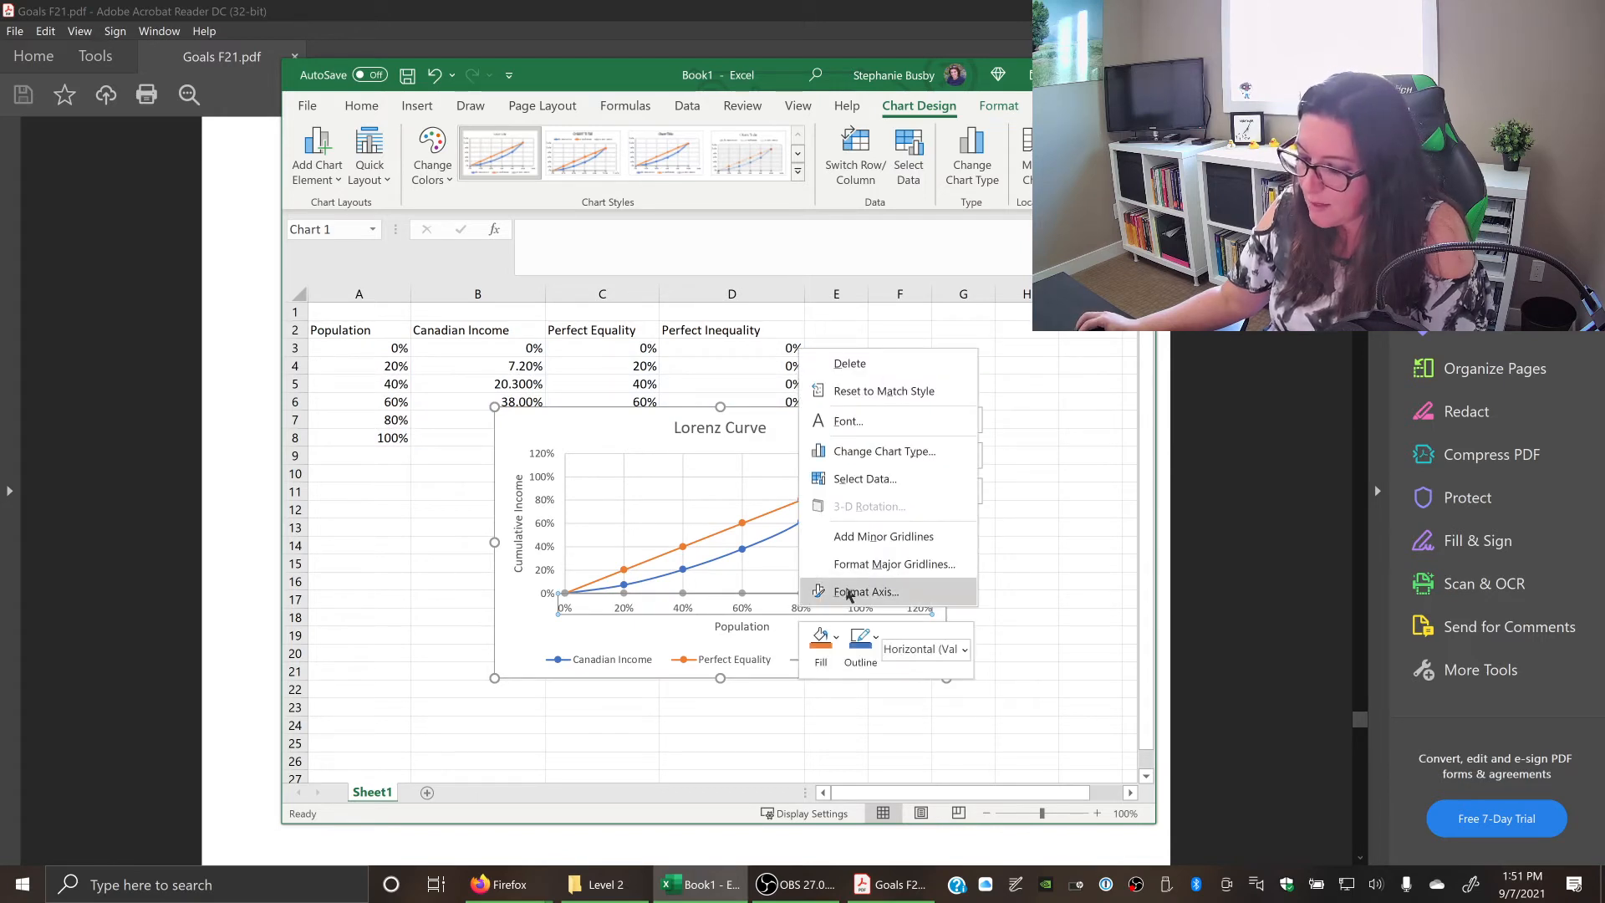
left_click(862, 591)
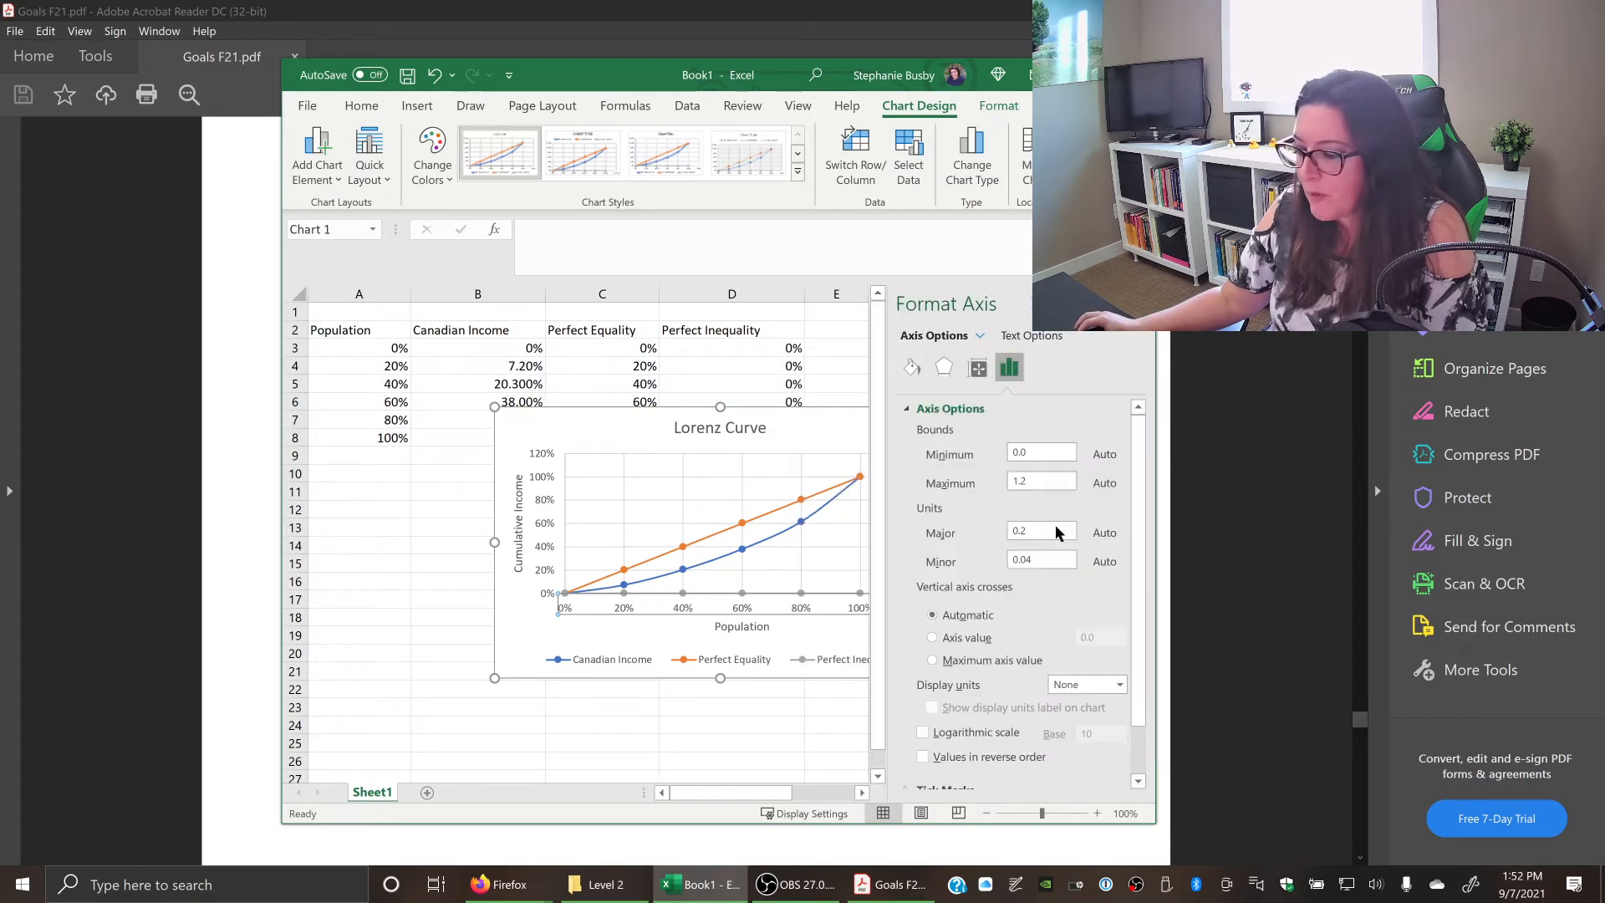
left_click(1050, 478)
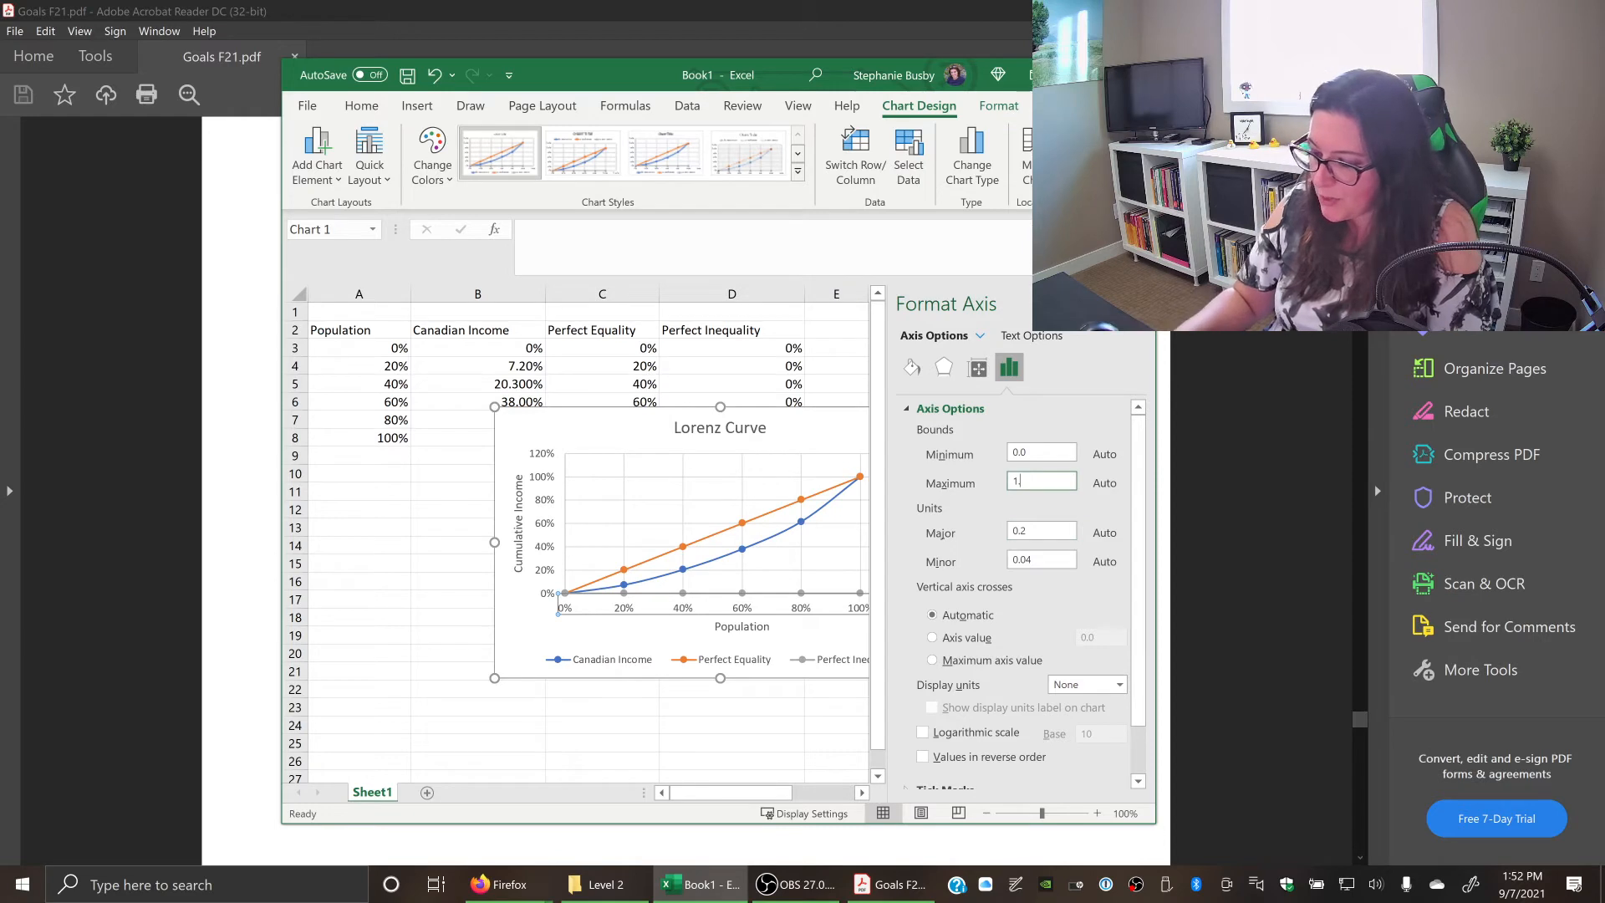
type(".1")
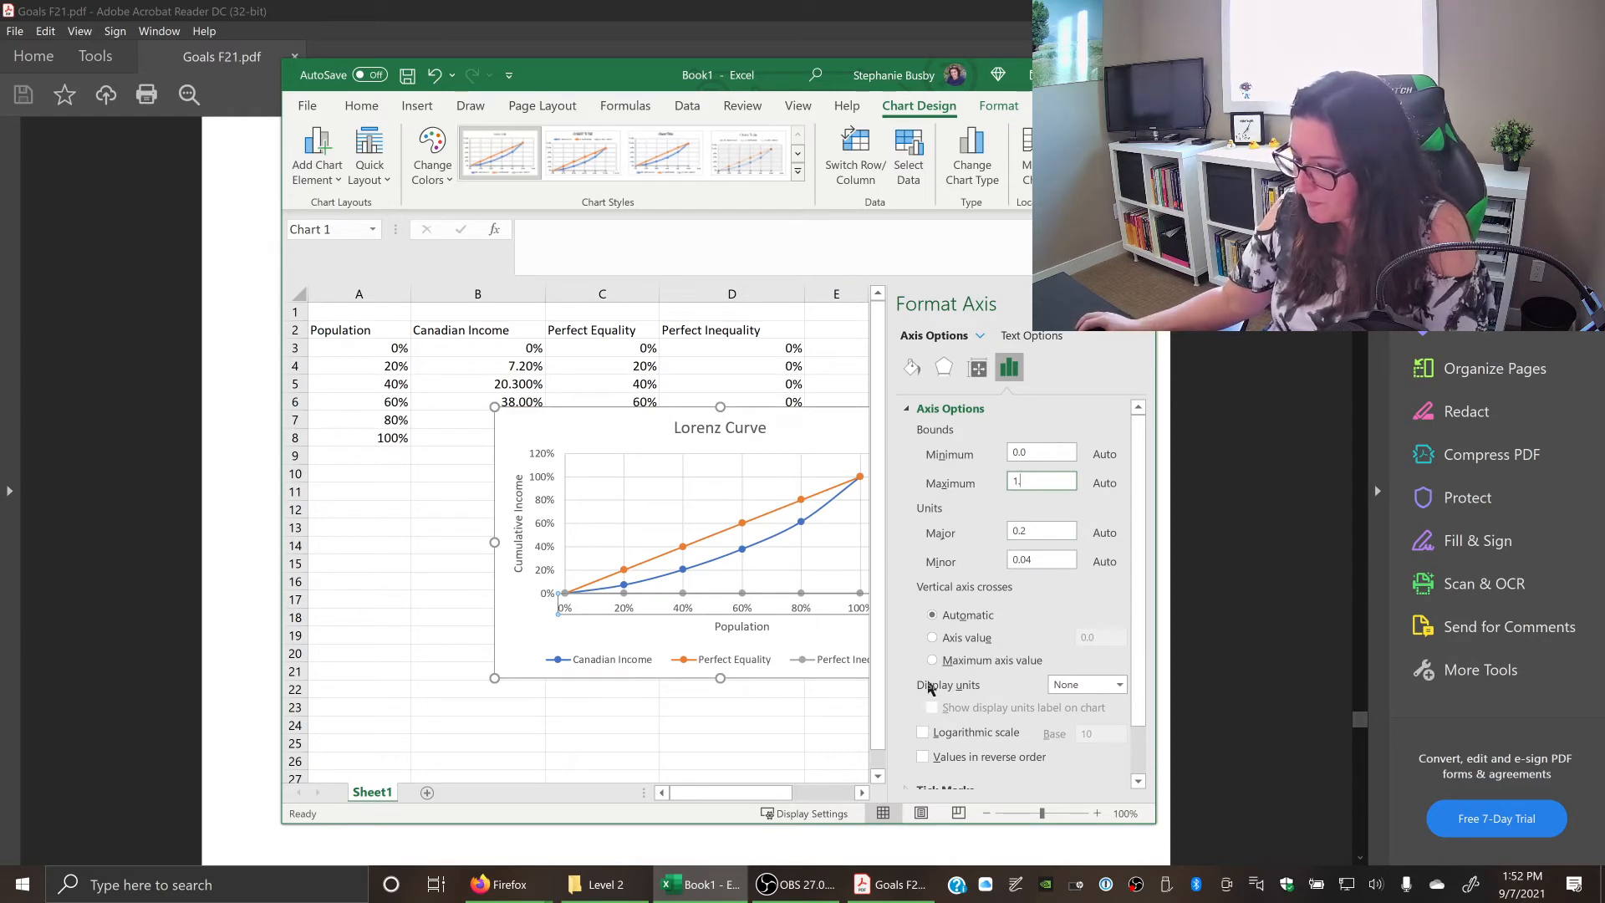
key("Return")
left_click(1143, 358)
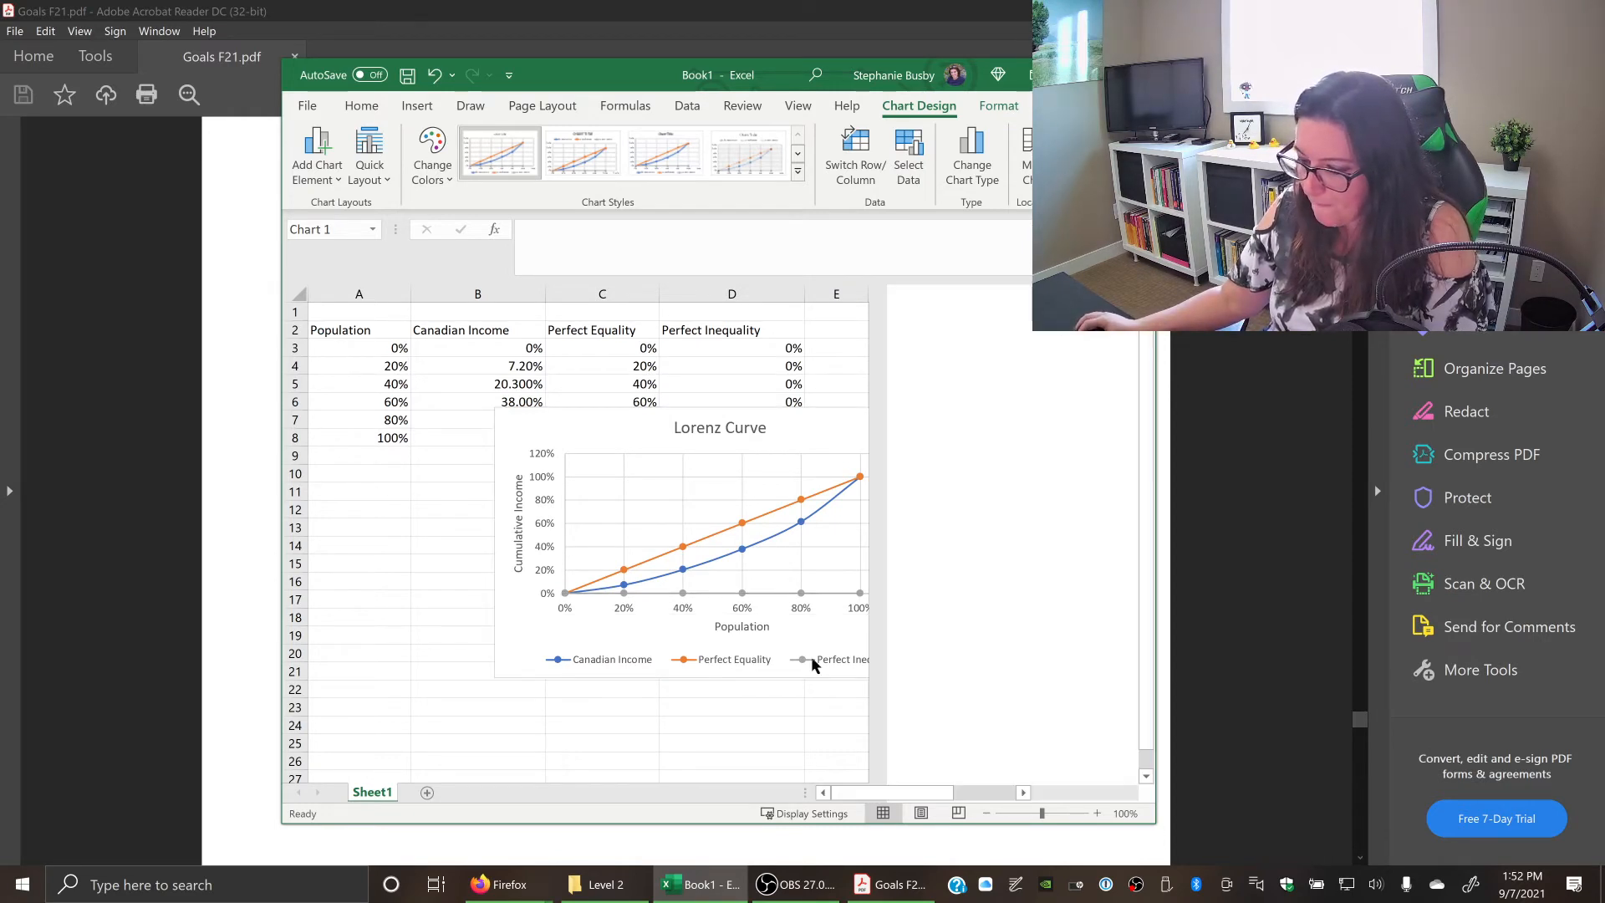
Set the vertical axis maximum bound to 1 so it tops out at 100%.
left_click(732, 723)
left_click(540, 502)
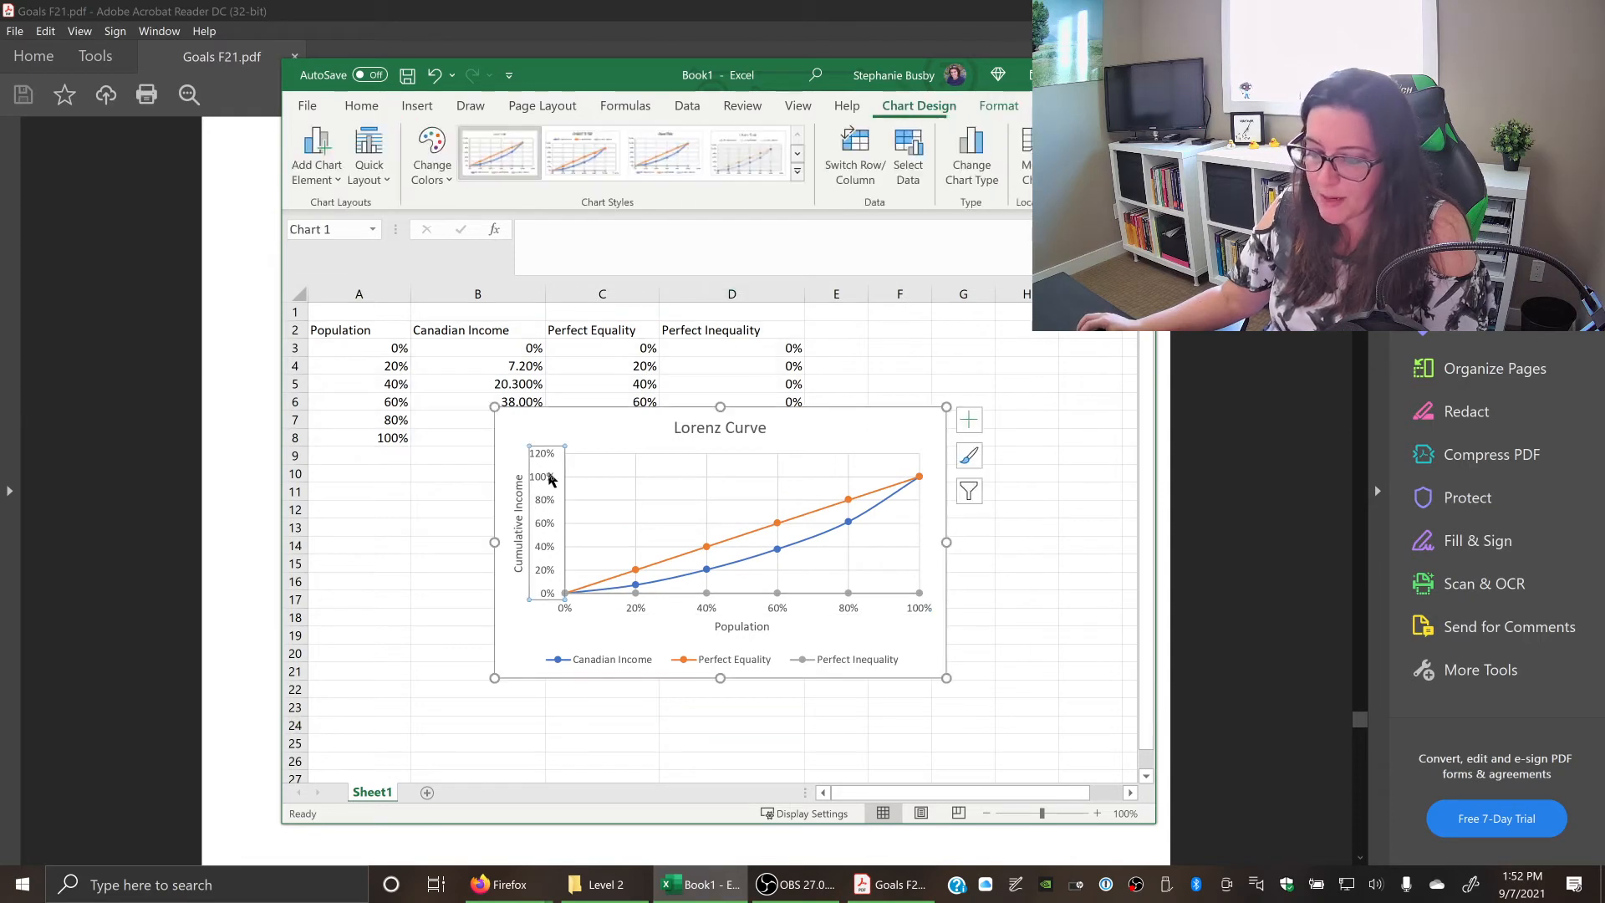
right_click(555, 474)
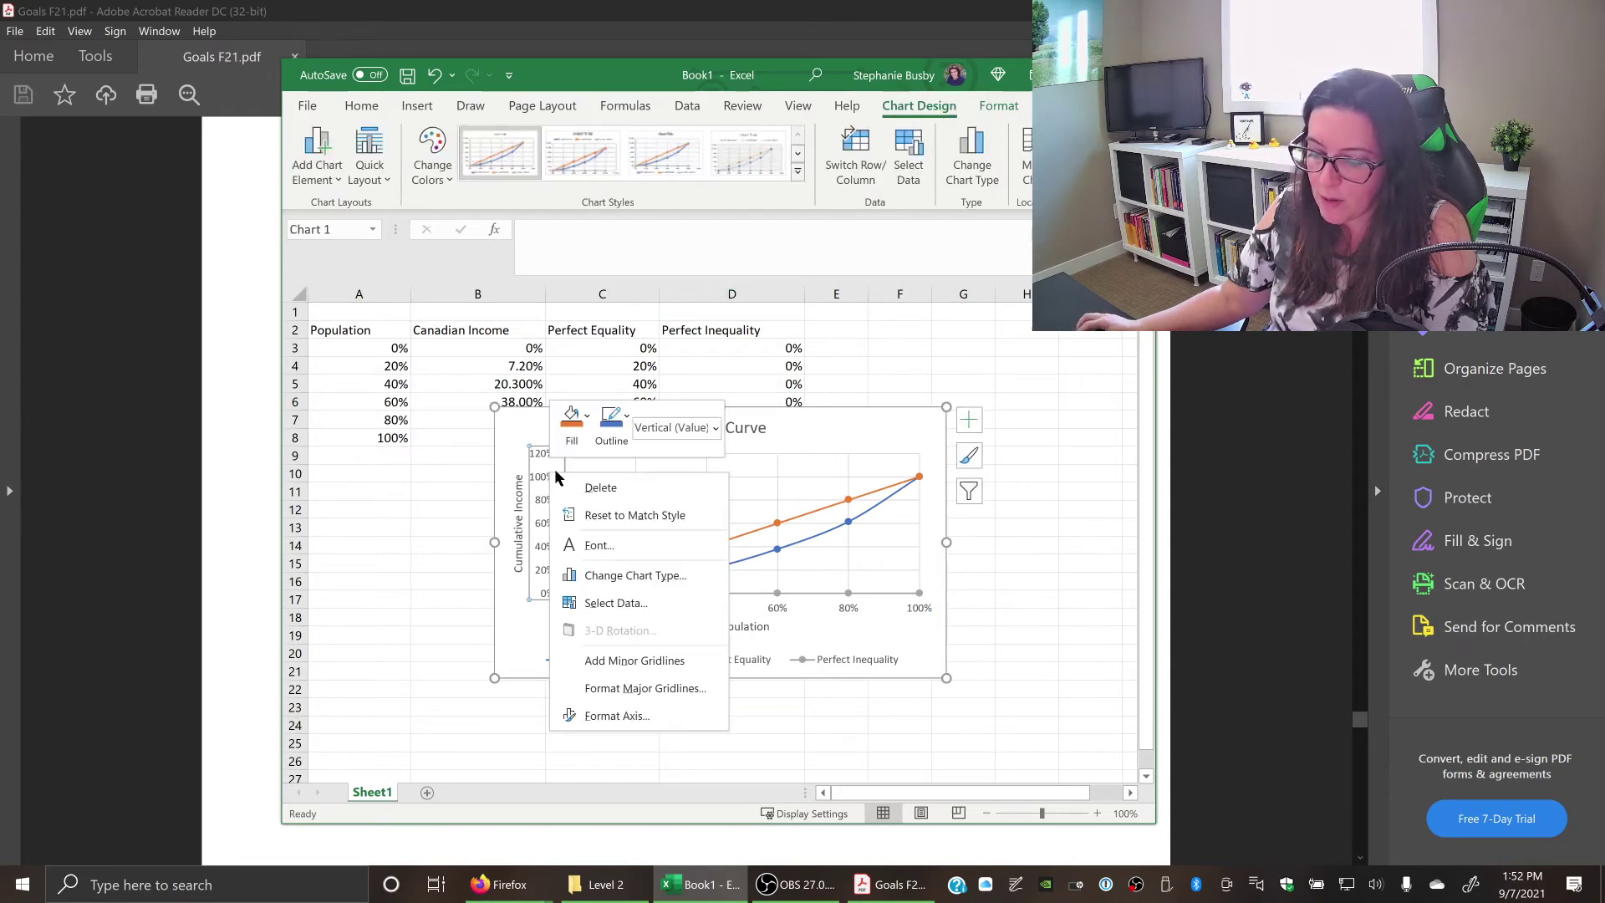
left_click(614, 716)
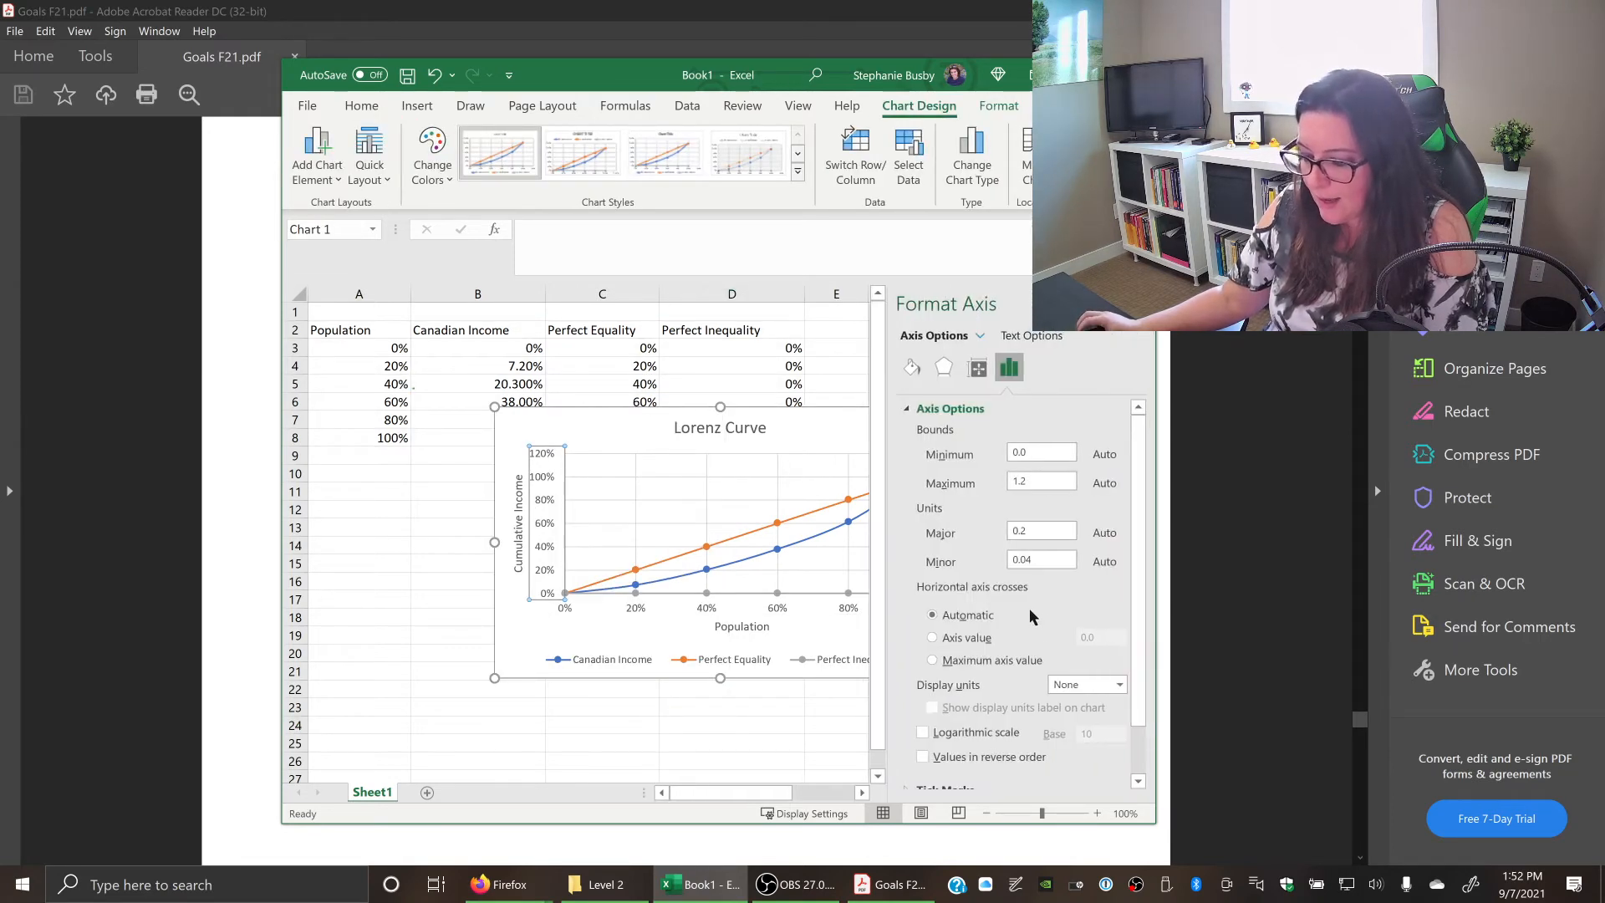
double_click(1030, 482)
type("1")
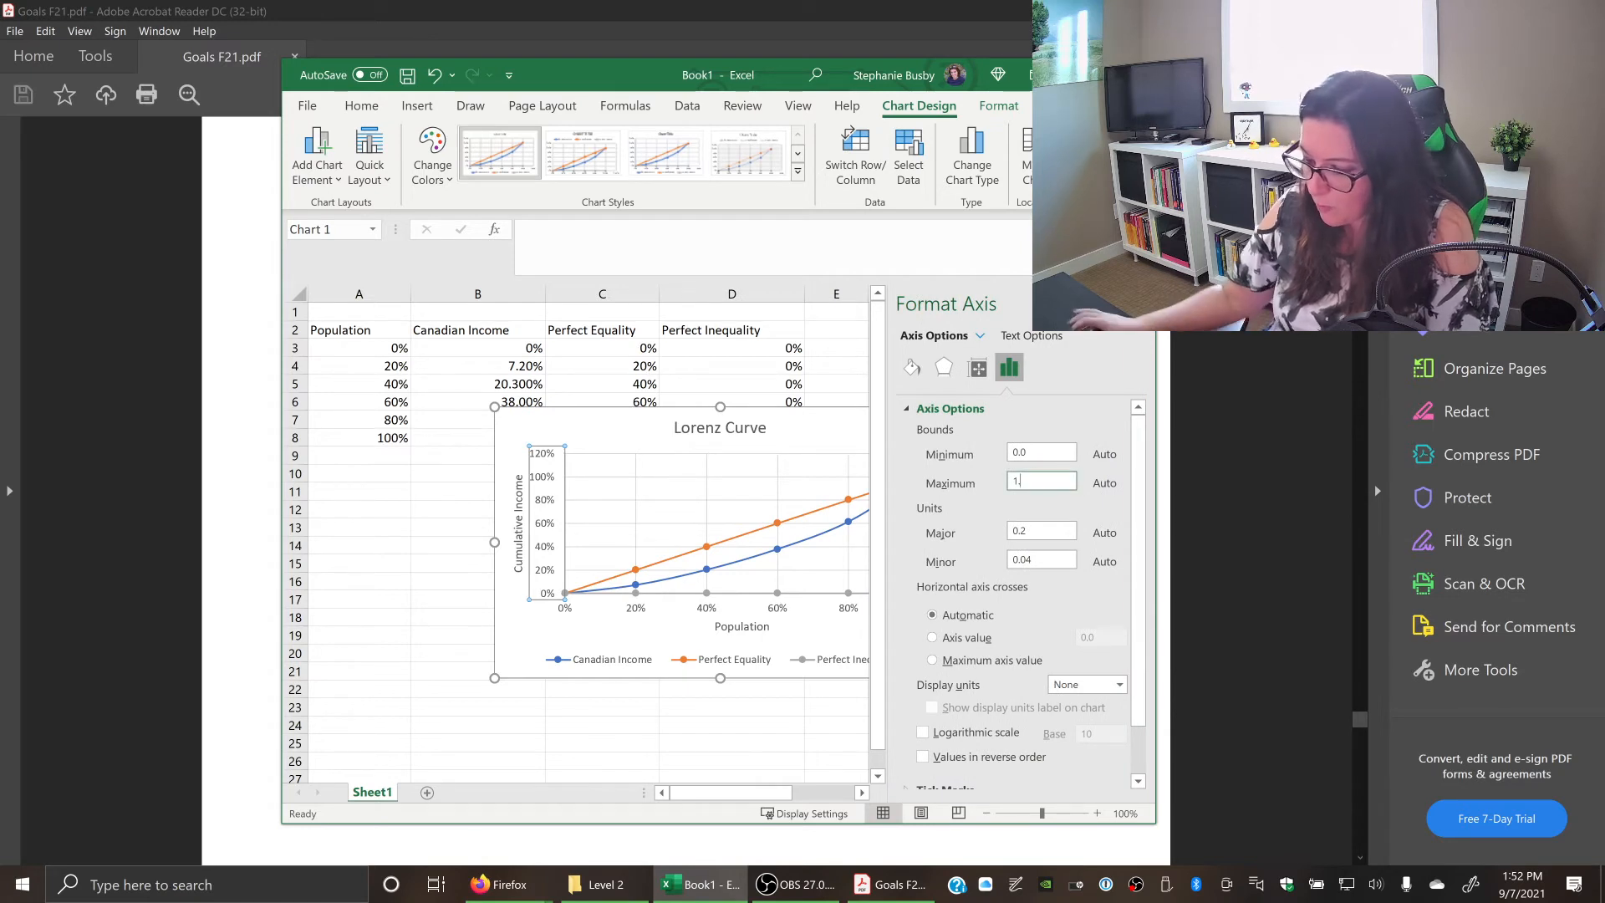
left_click(1158, 336)
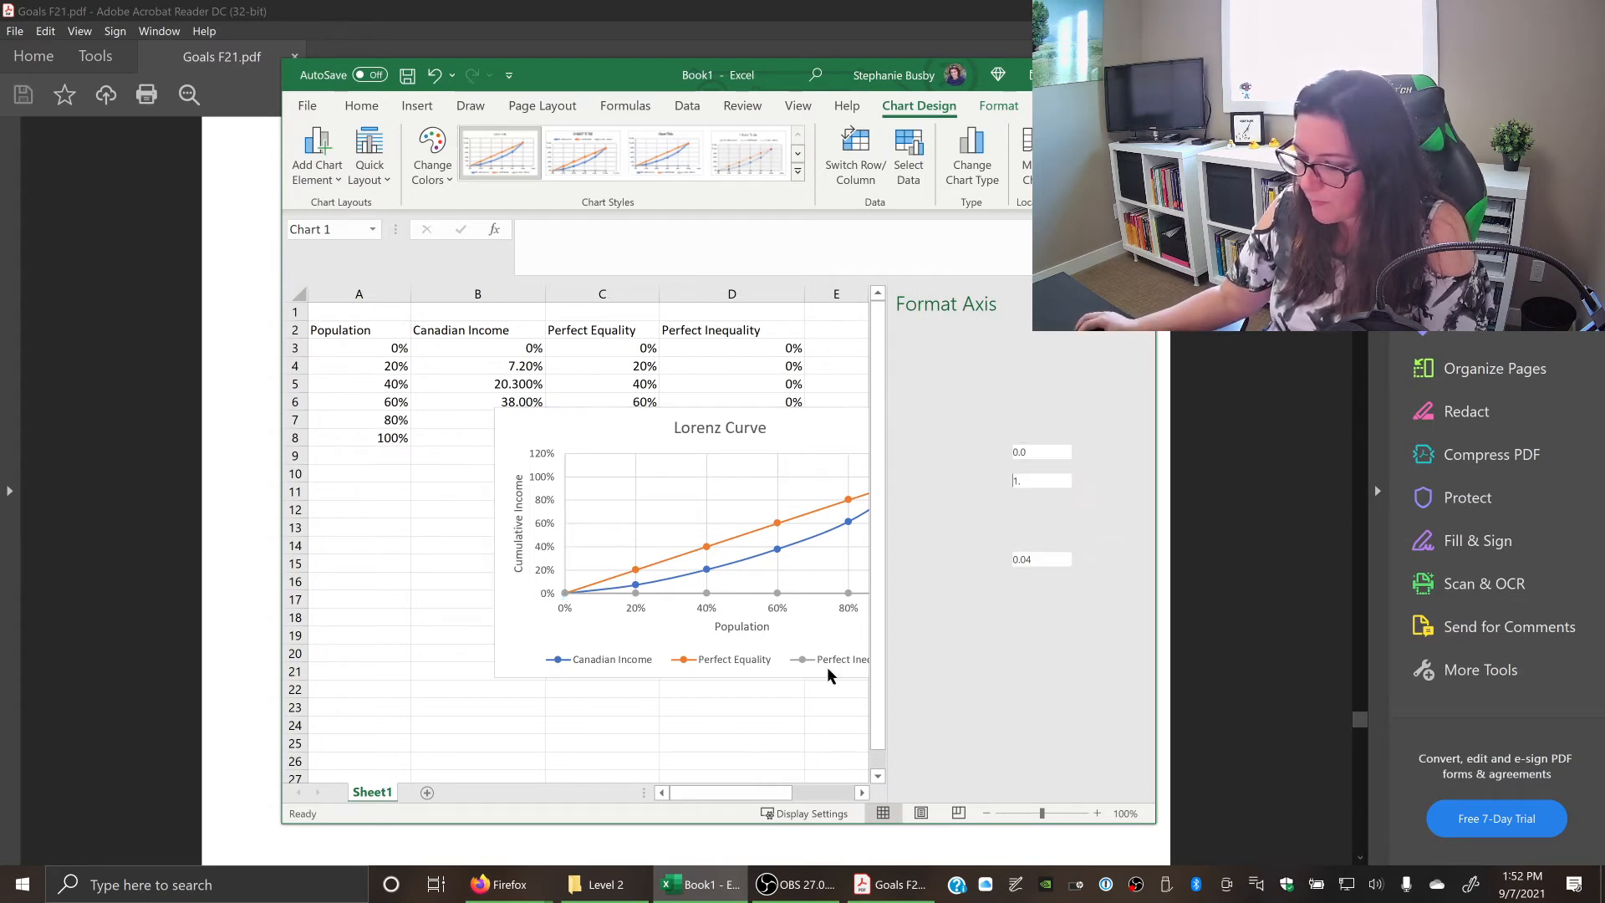
left_click(730, 774)
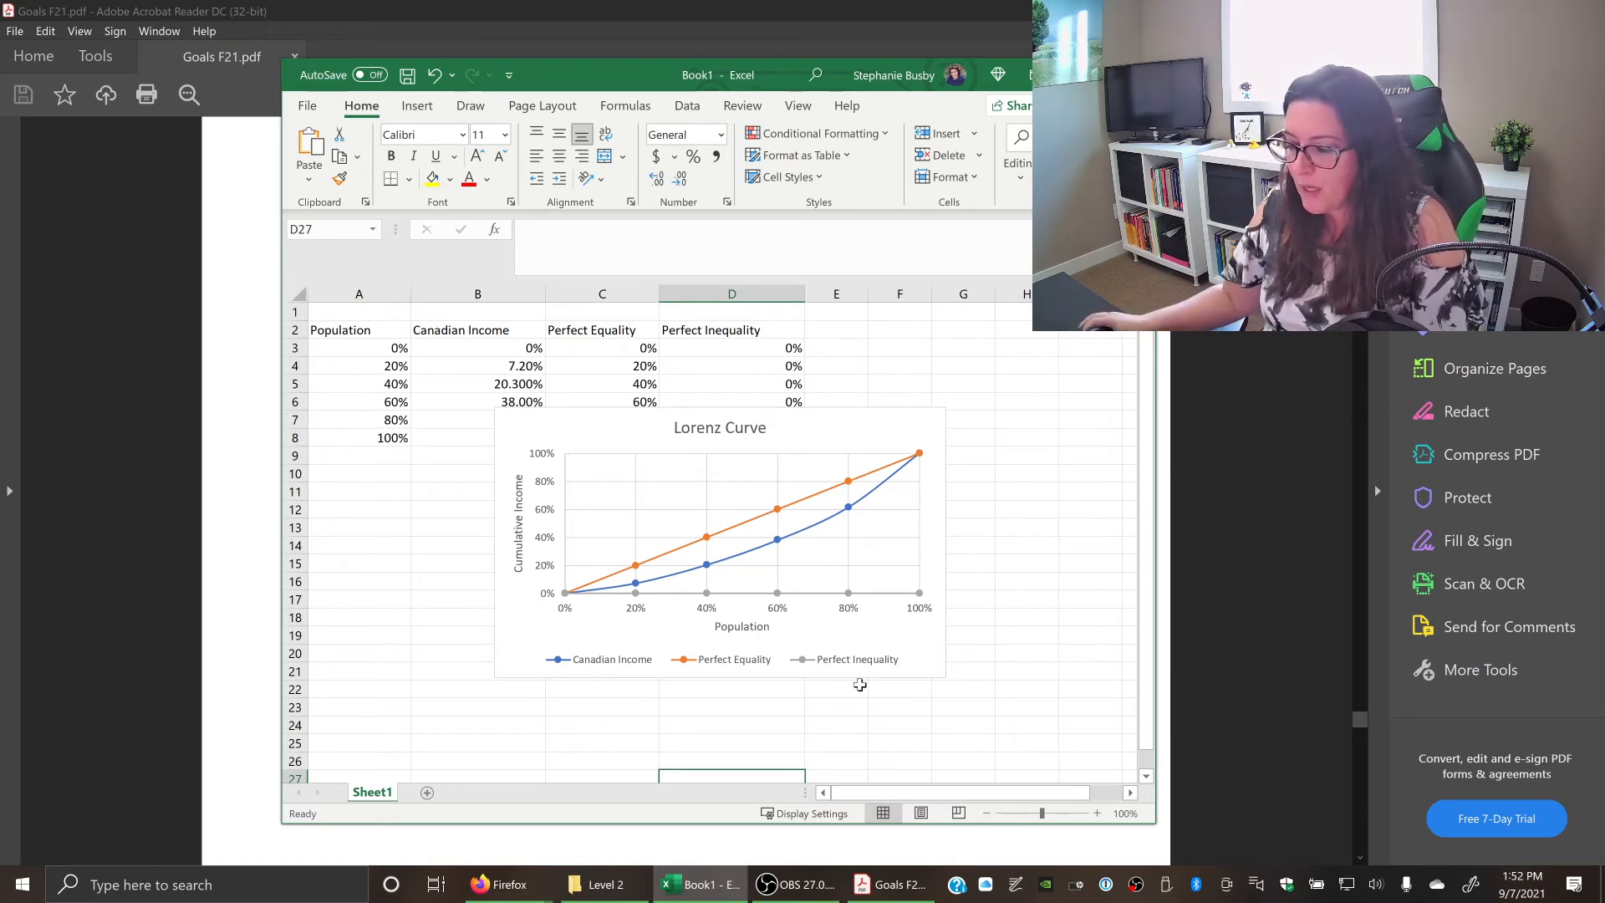
Shift the chart down-right and insert a new column C headed 'US Income' before Perfect Equality.
left_click_drag(890, 429, 1019, 451)
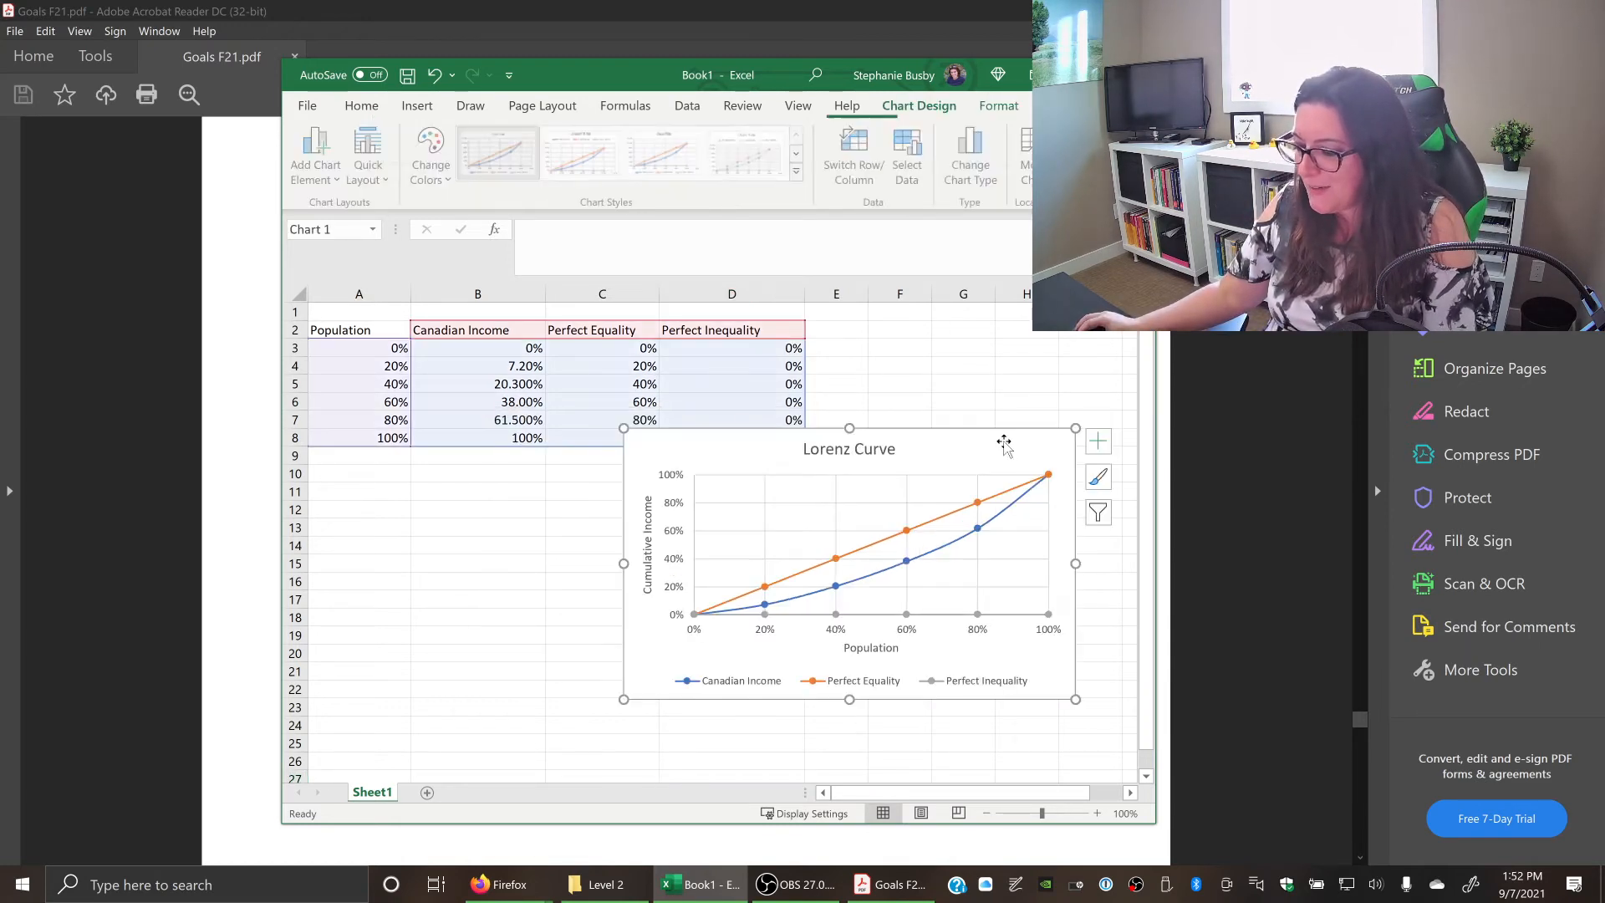
left_click(845, 331)
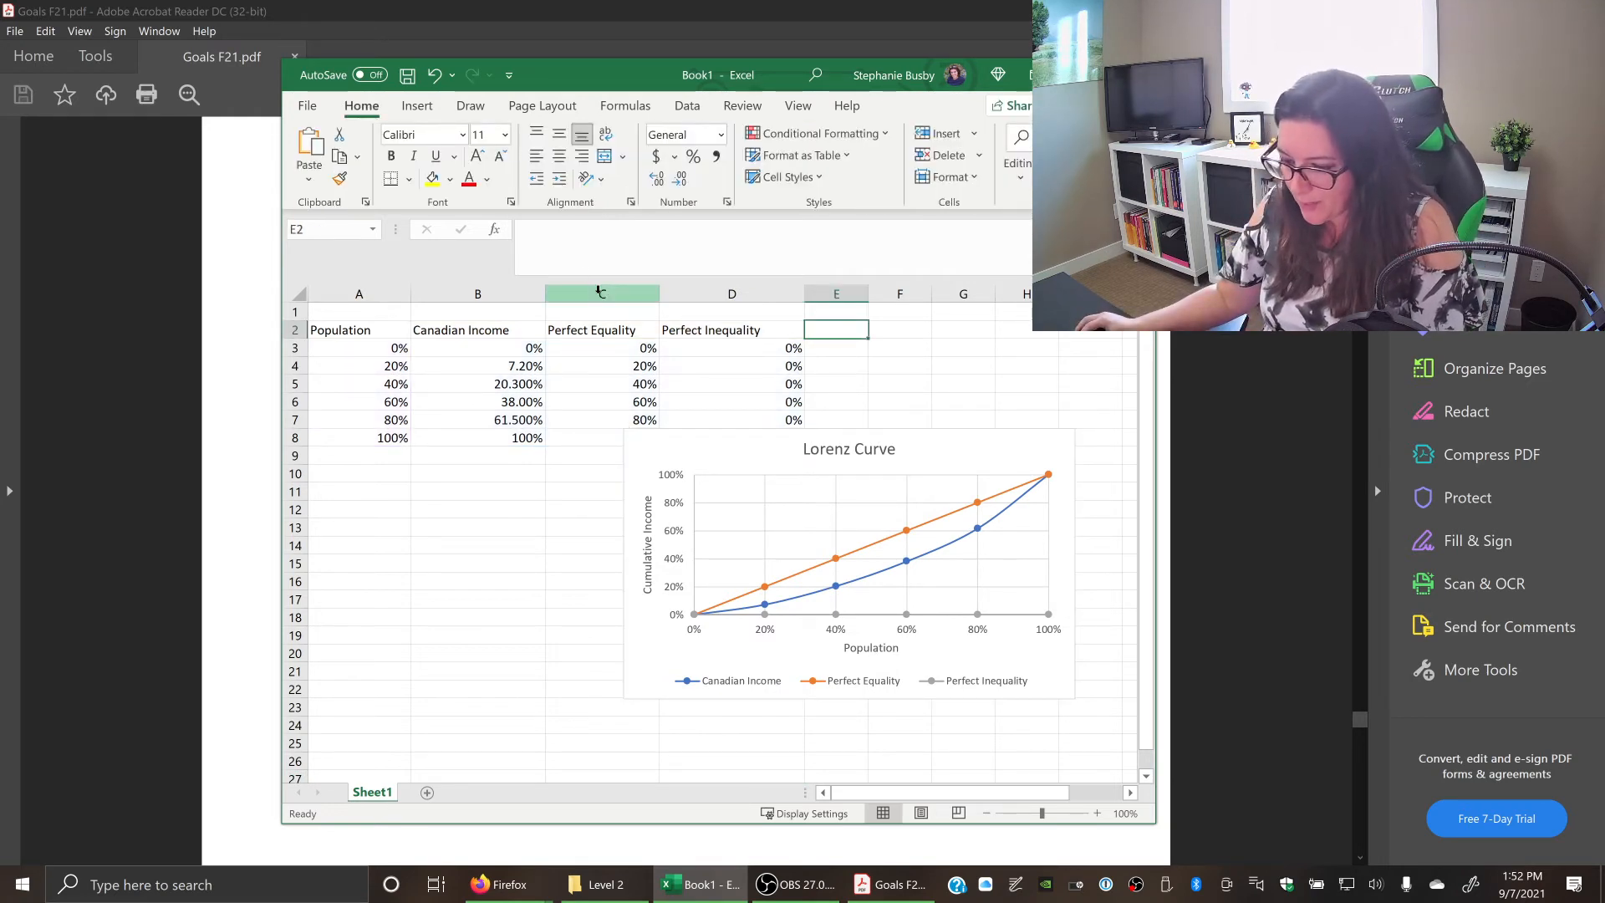
left_click(598, 292)
right_click(598, 292)
key("Escape")
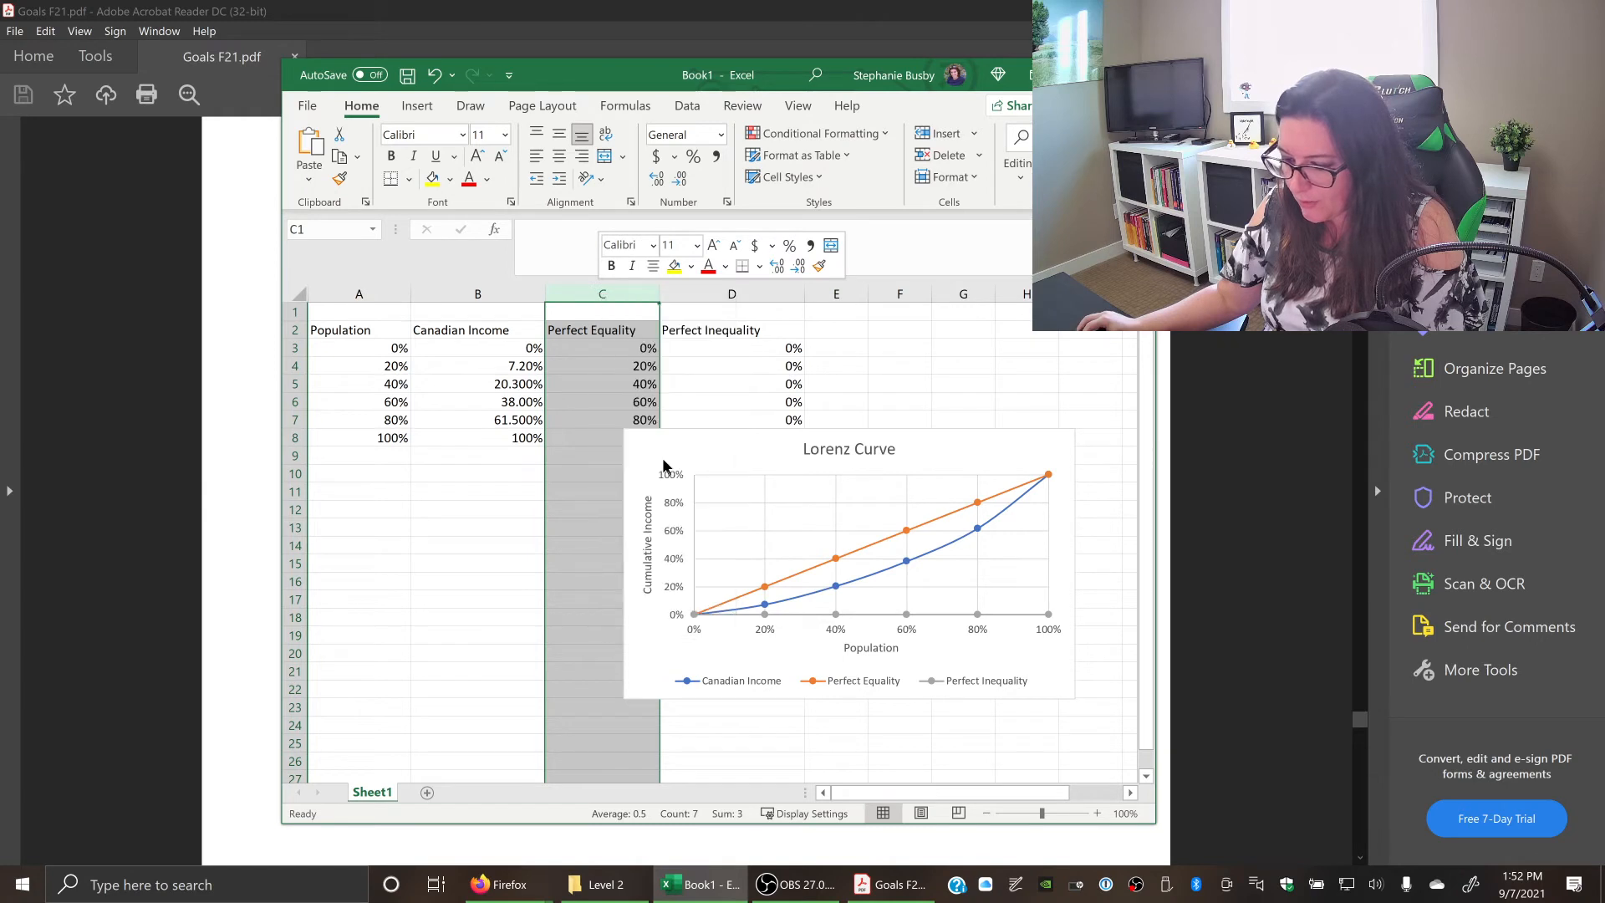
key("ctrl+shift+plus")
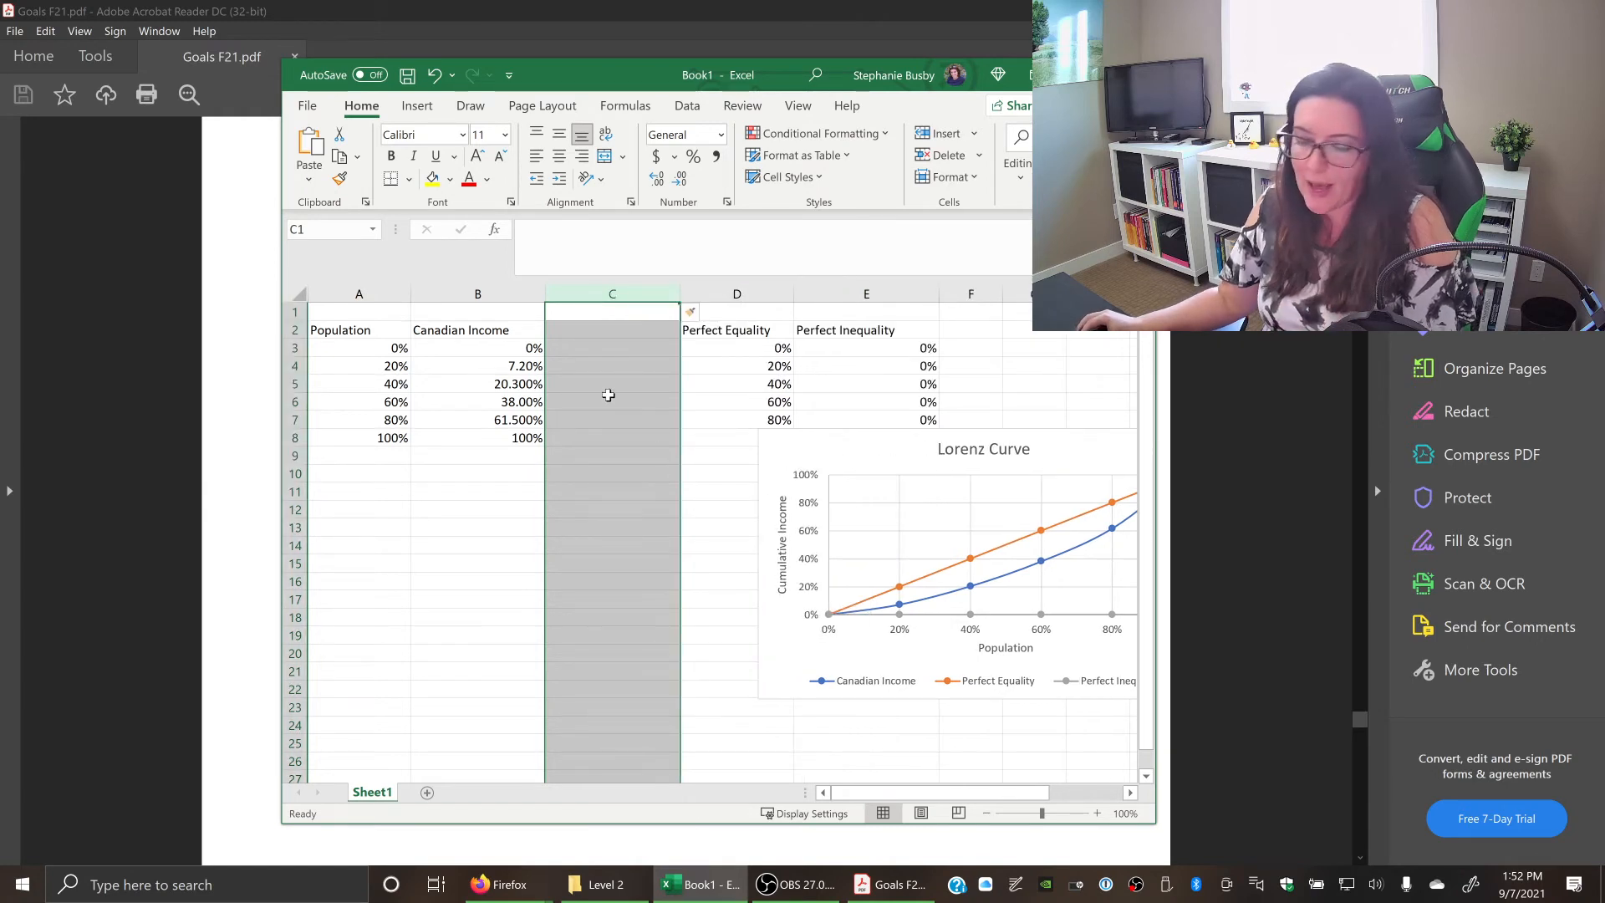
left_click(604, 331)
type("US")
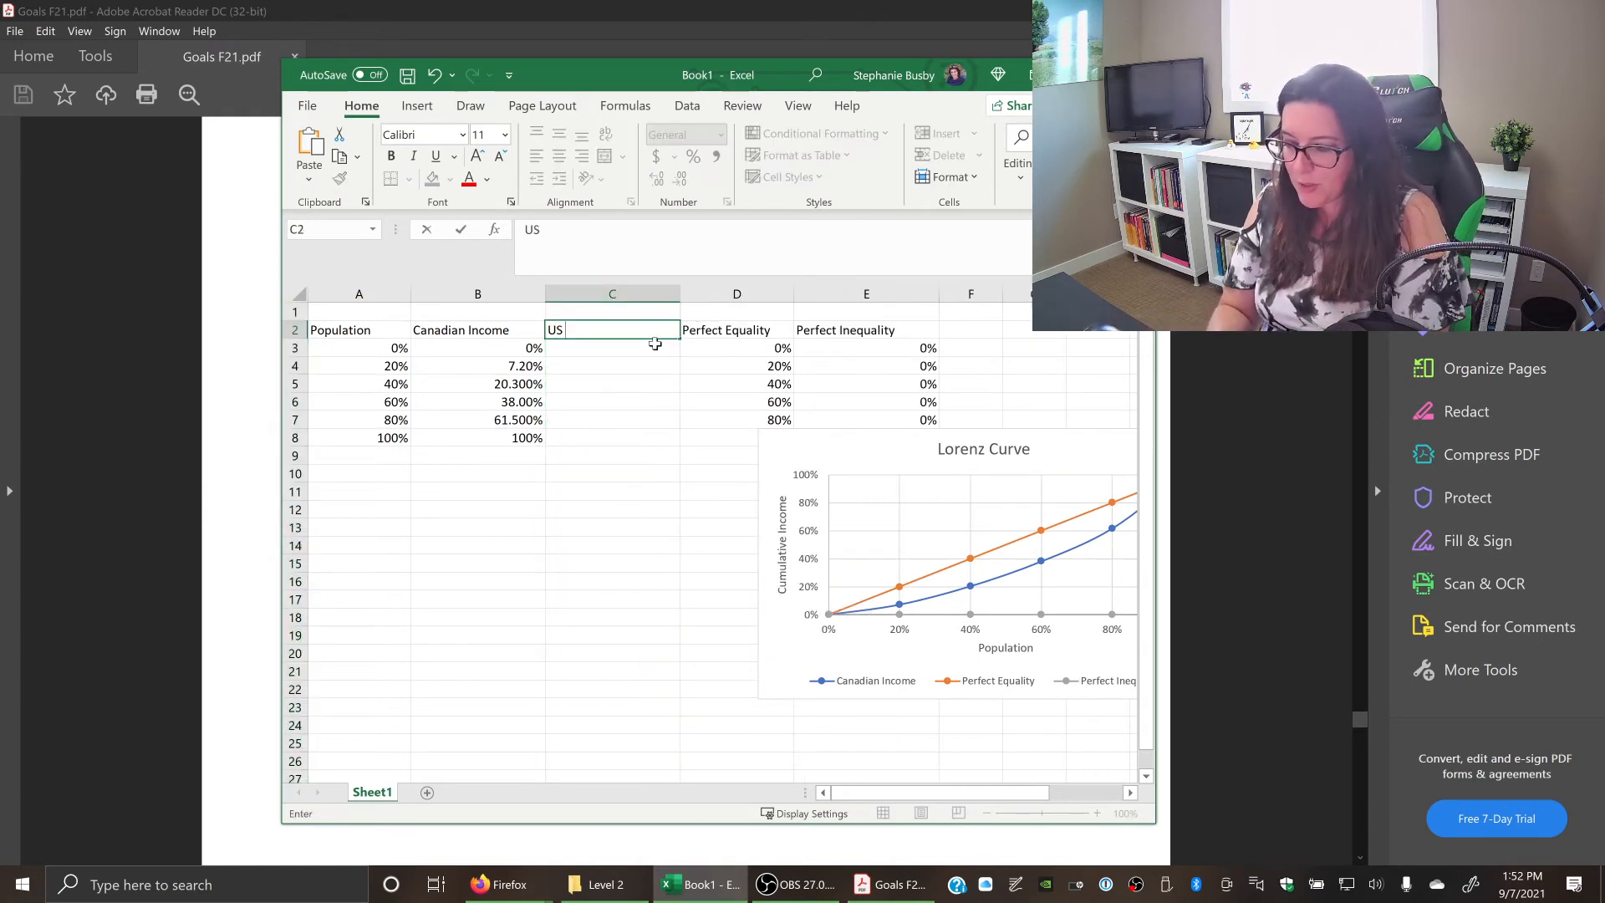
type(" Income")
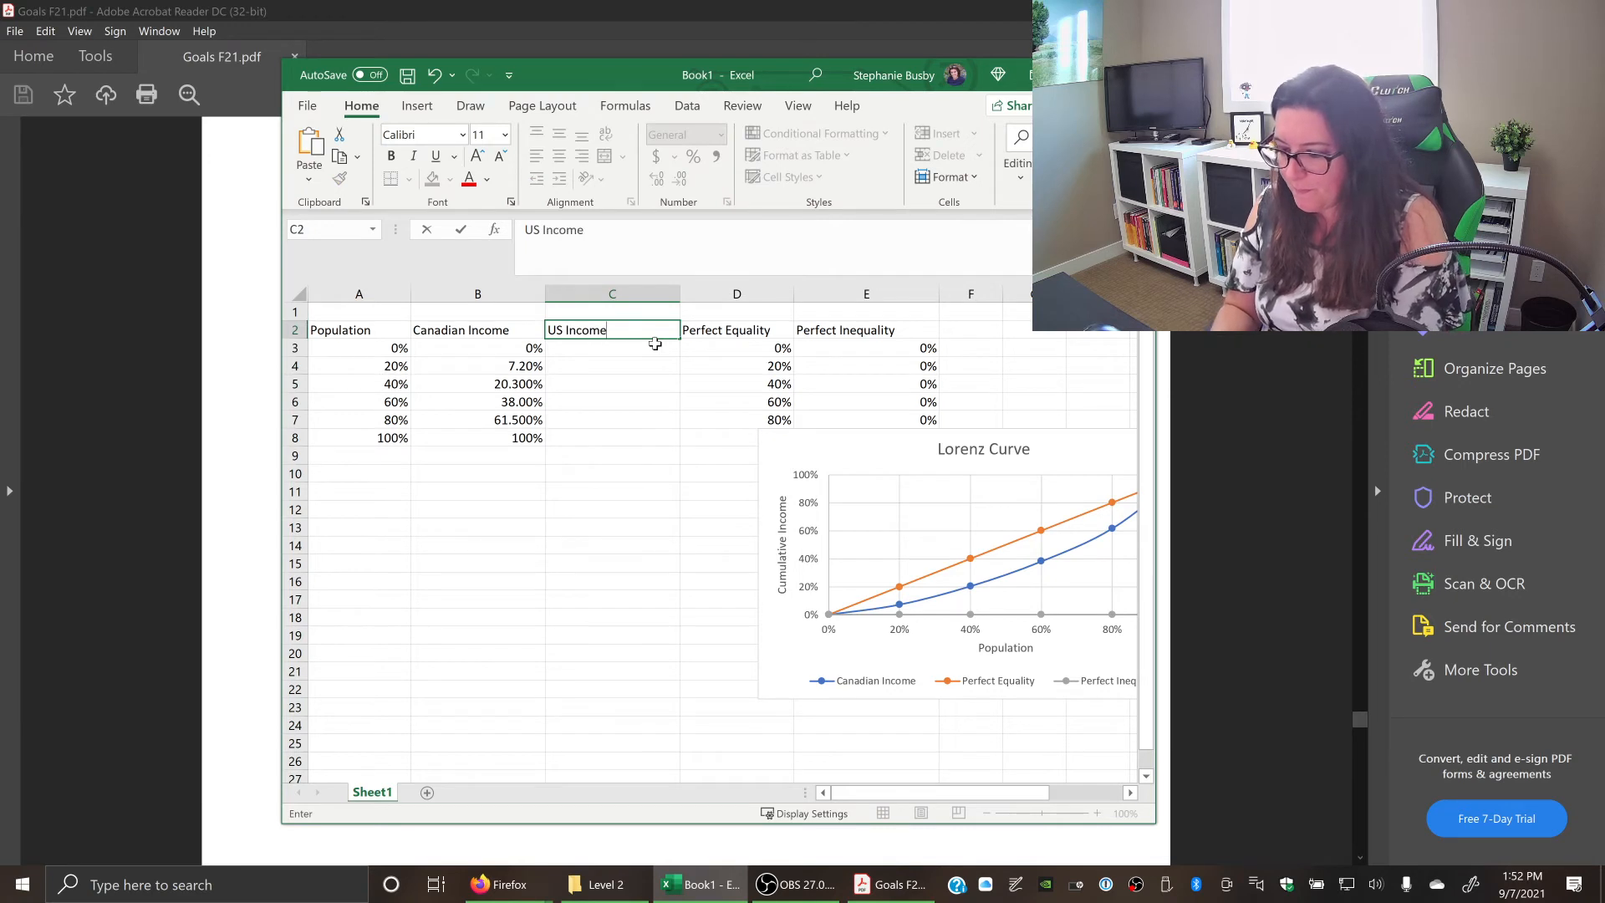
key("Return")
key("Return")
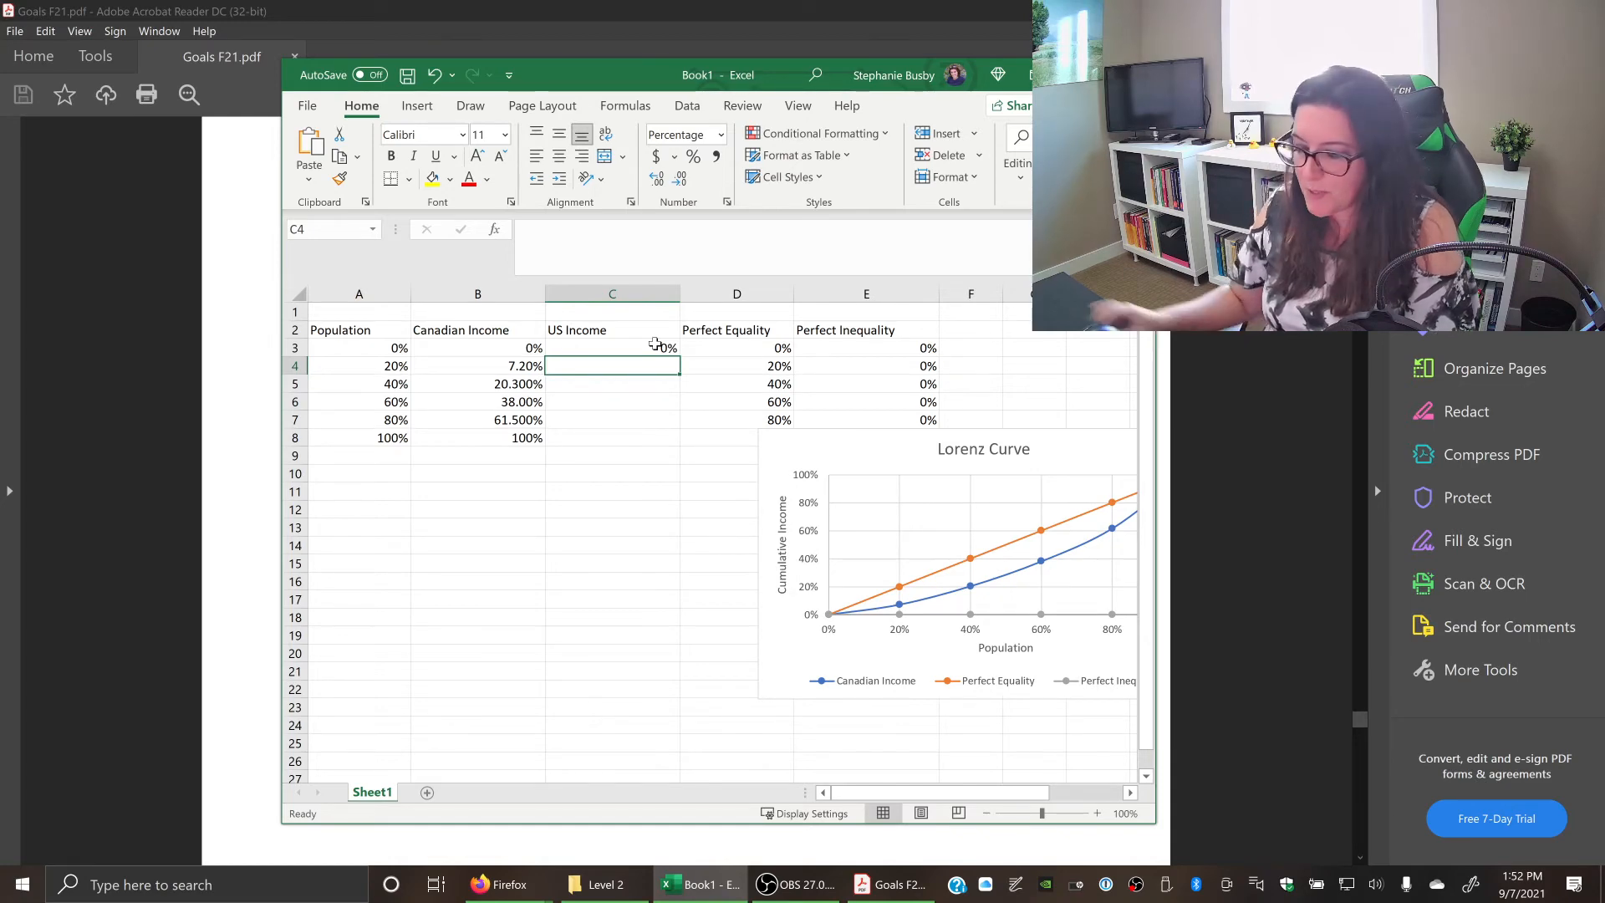
Enter 3.10% in C4 and cumulative formulas through =C7+51.2 in C8, yielding 11.30%, 25.60%, 48.80%, 100%.
left_click_drag(652, 75, 1297, 194)
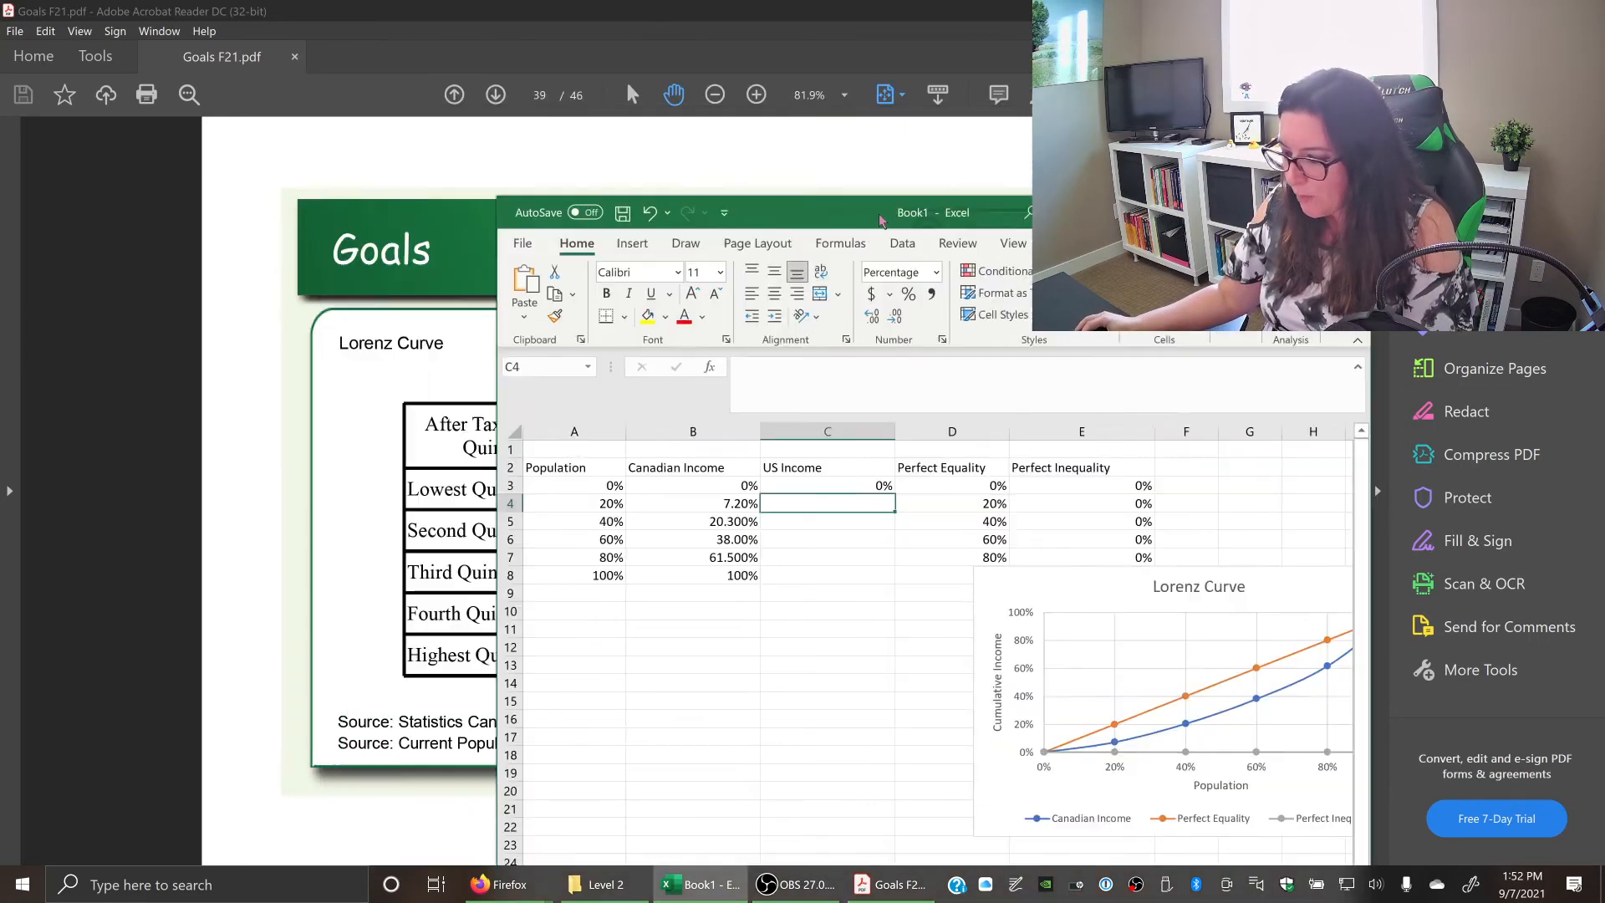
mouse_move(978, 188)
left_mouse_down()
mouse_move(1103, 163)
mouse_move(1059, 188)
left_mouse_up()
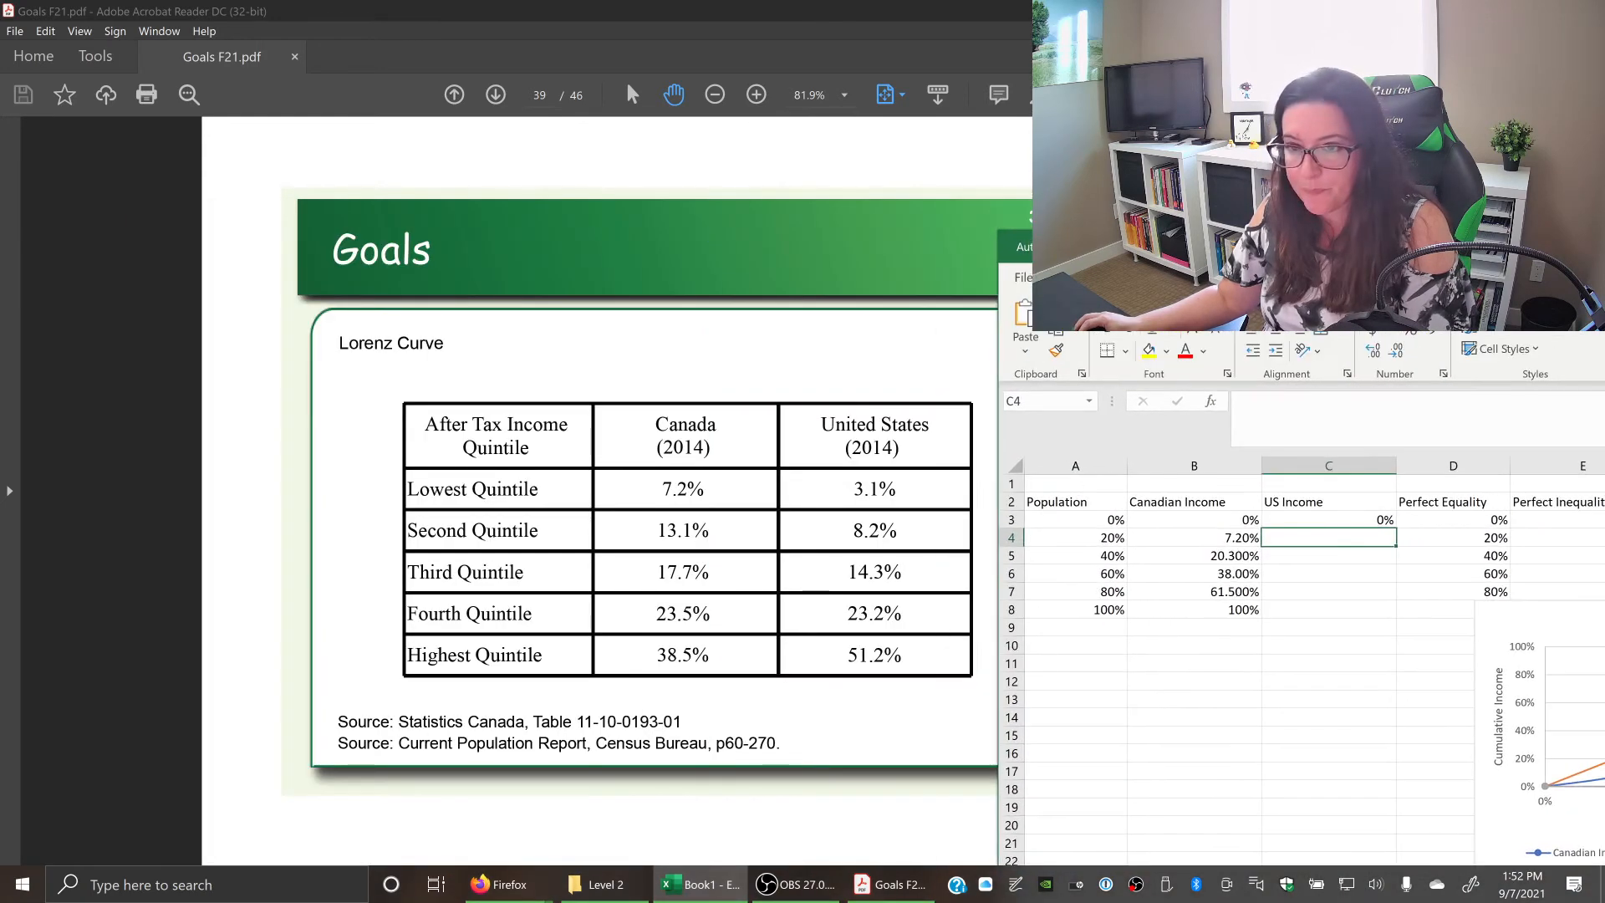
type("3.%")
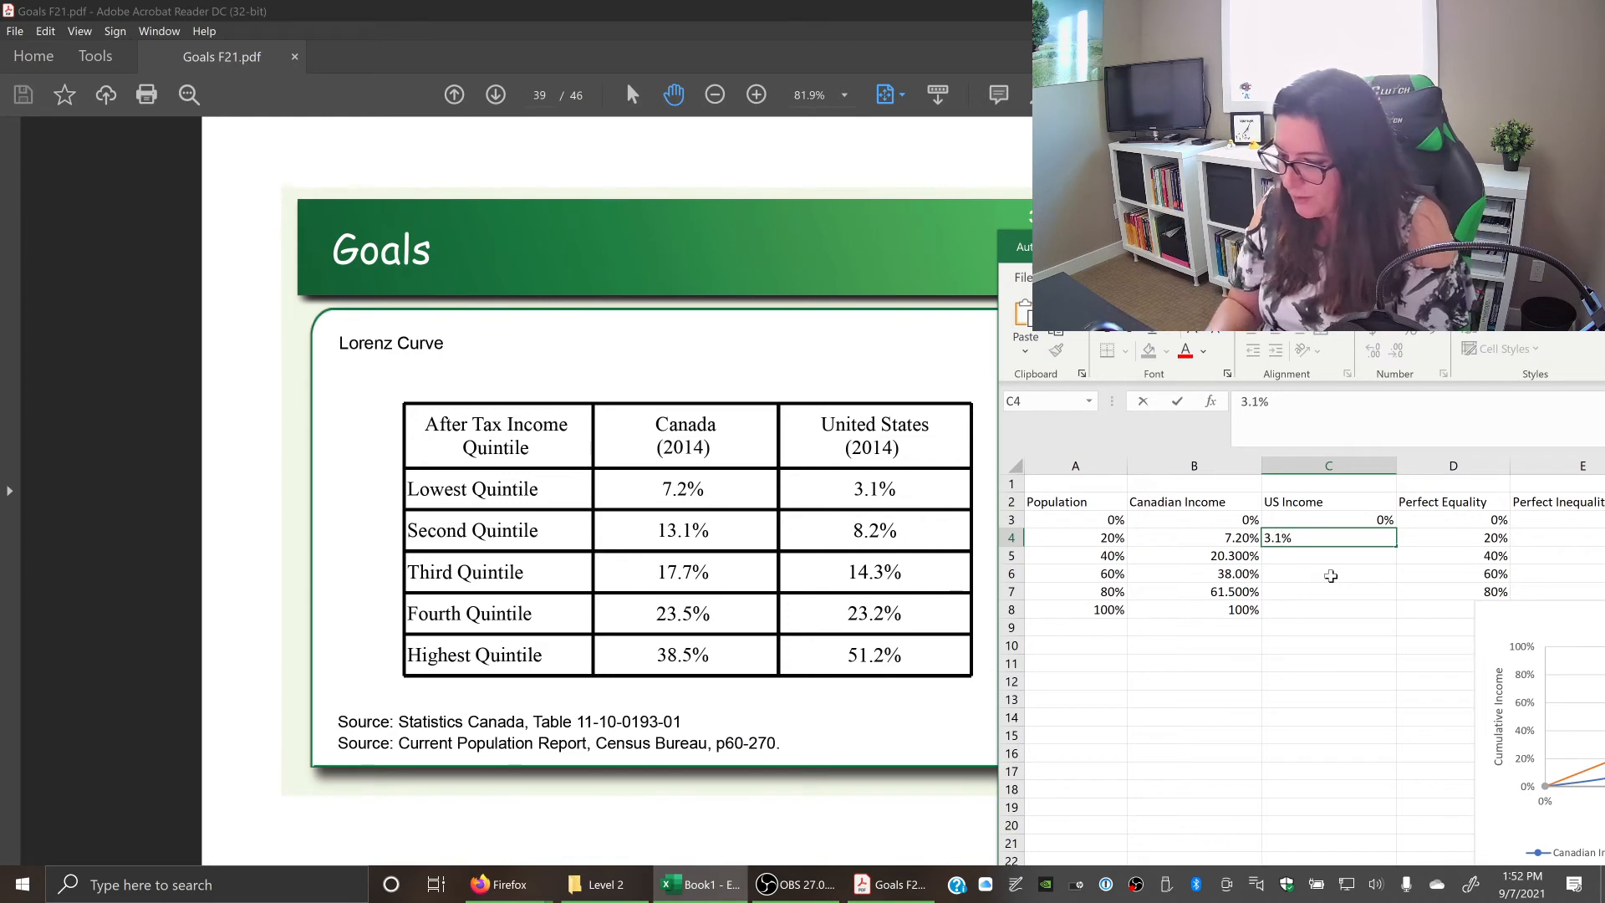
key("Return")
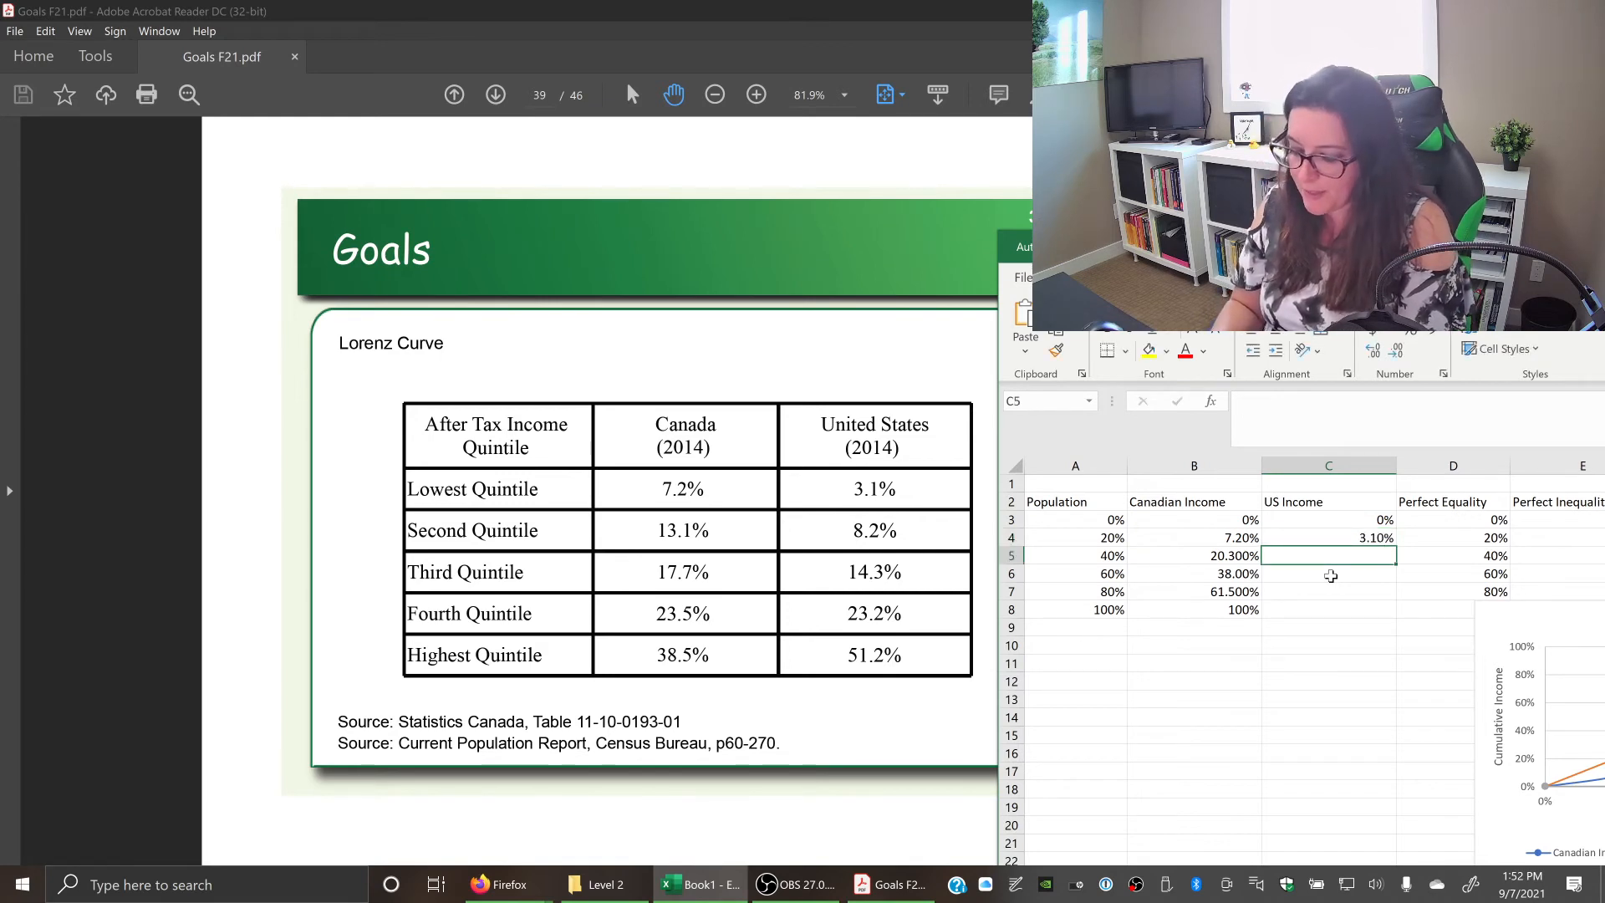
type("=")
left_click(1324, 537)
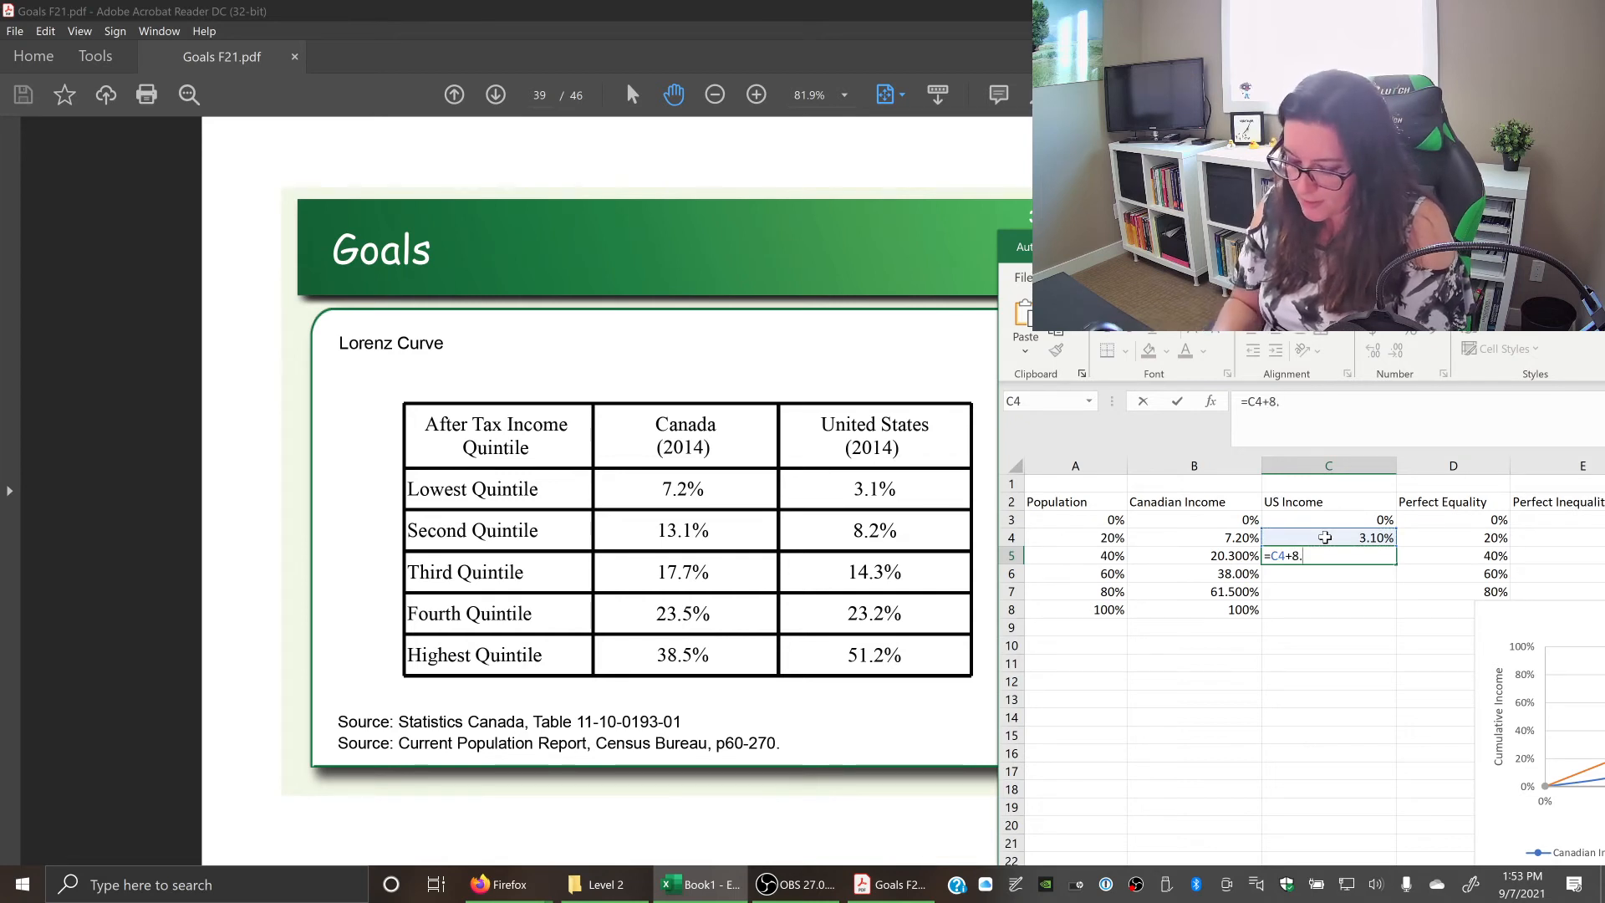
key("Return")
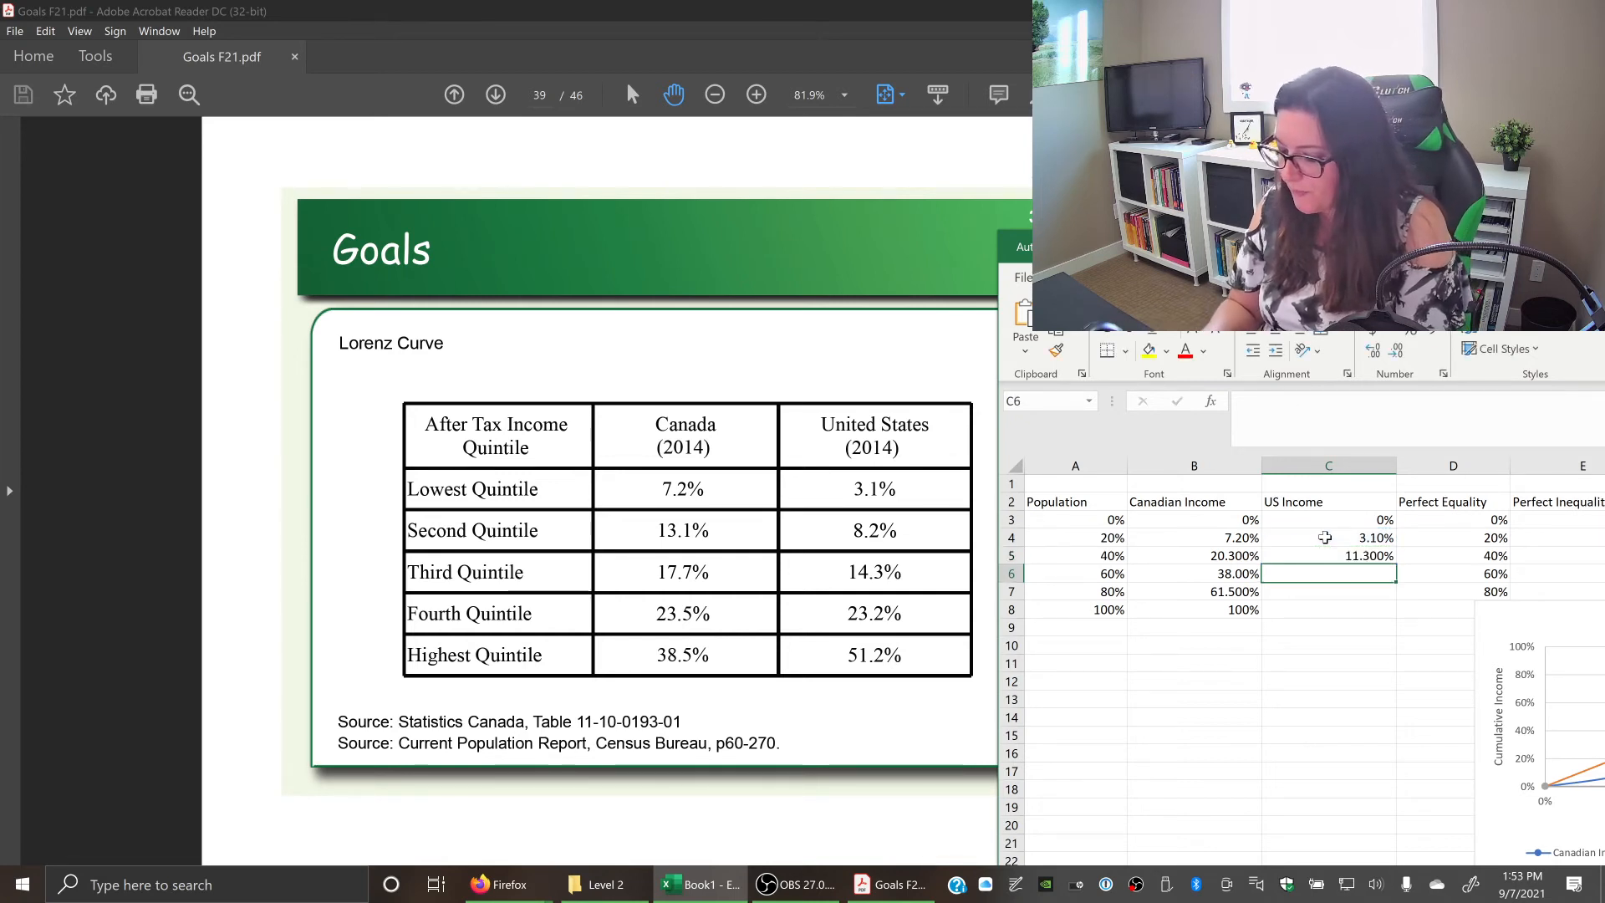
type("=")
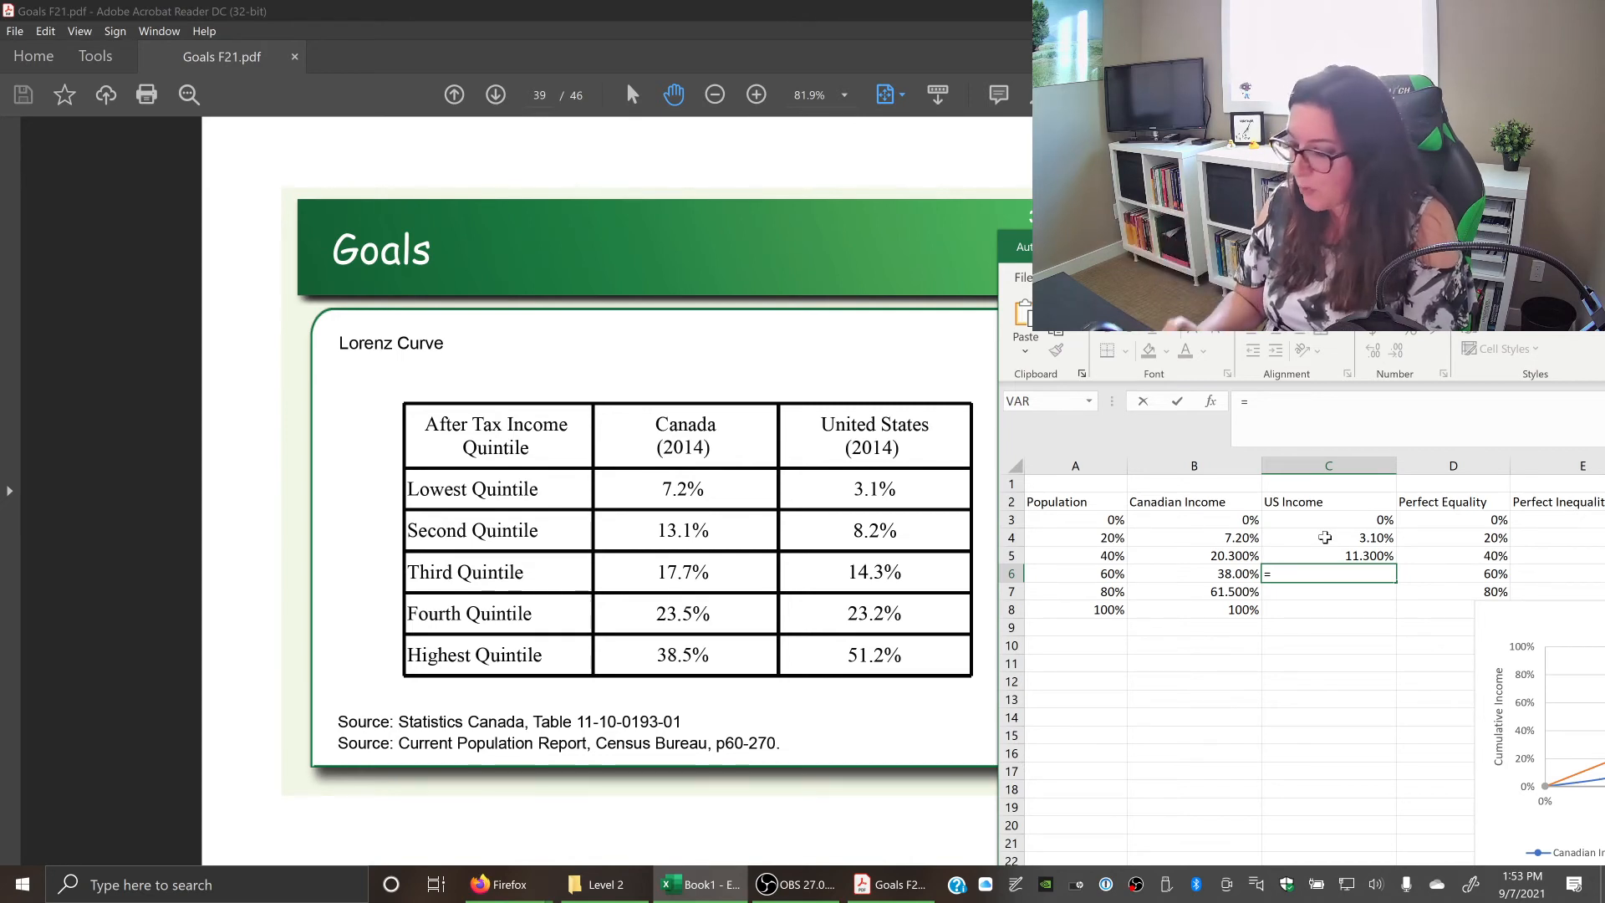
left_click(1318, 555)
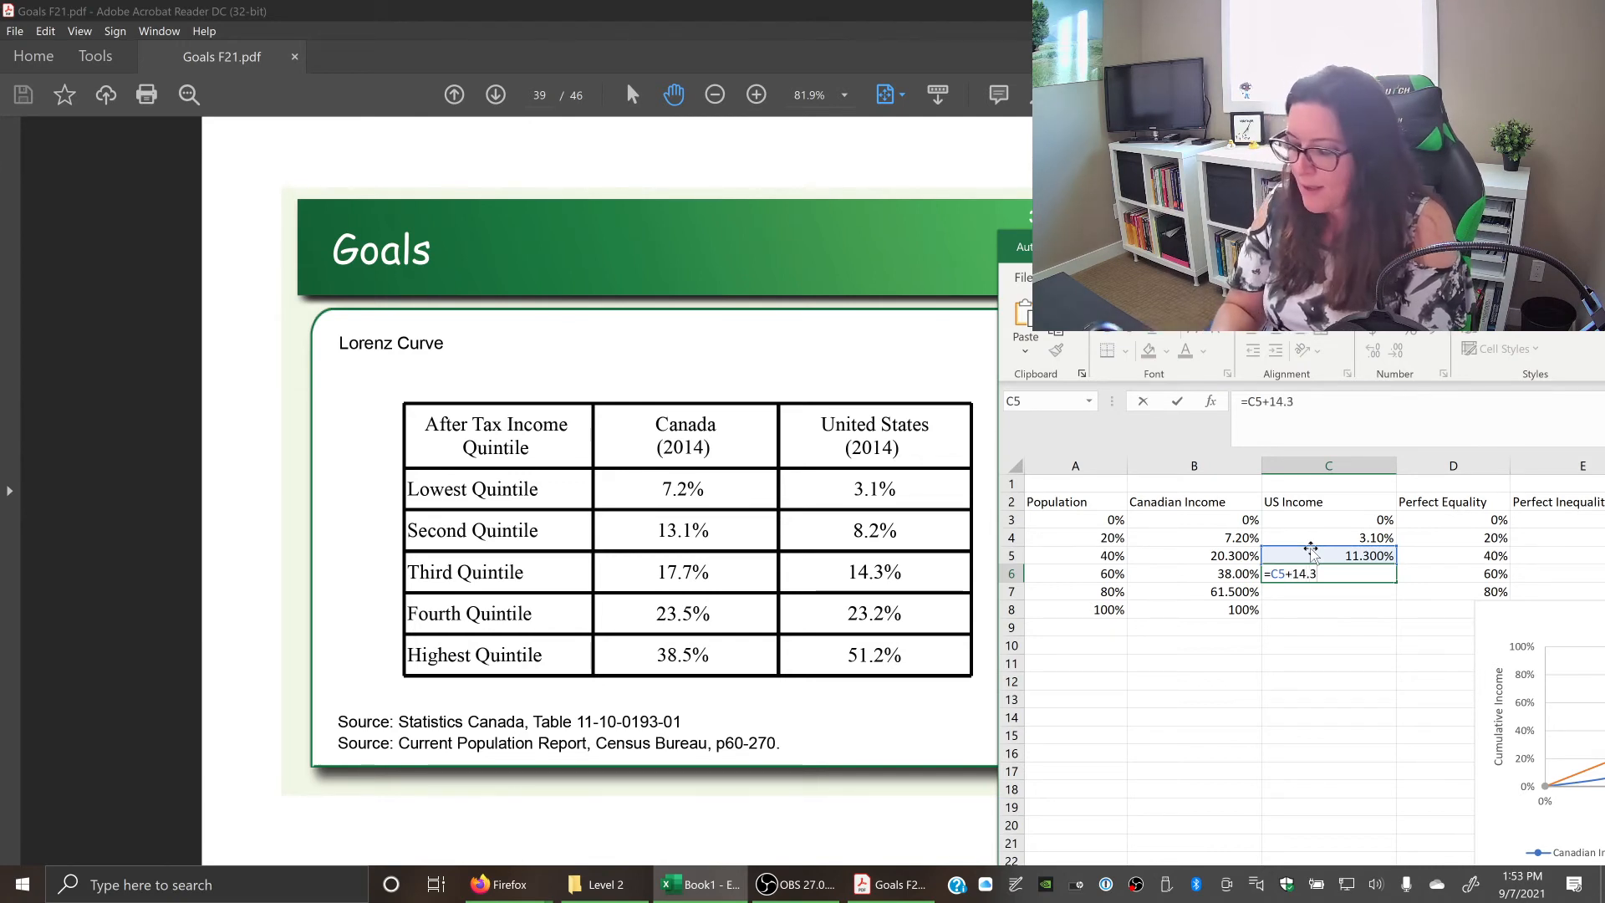
key("Return")
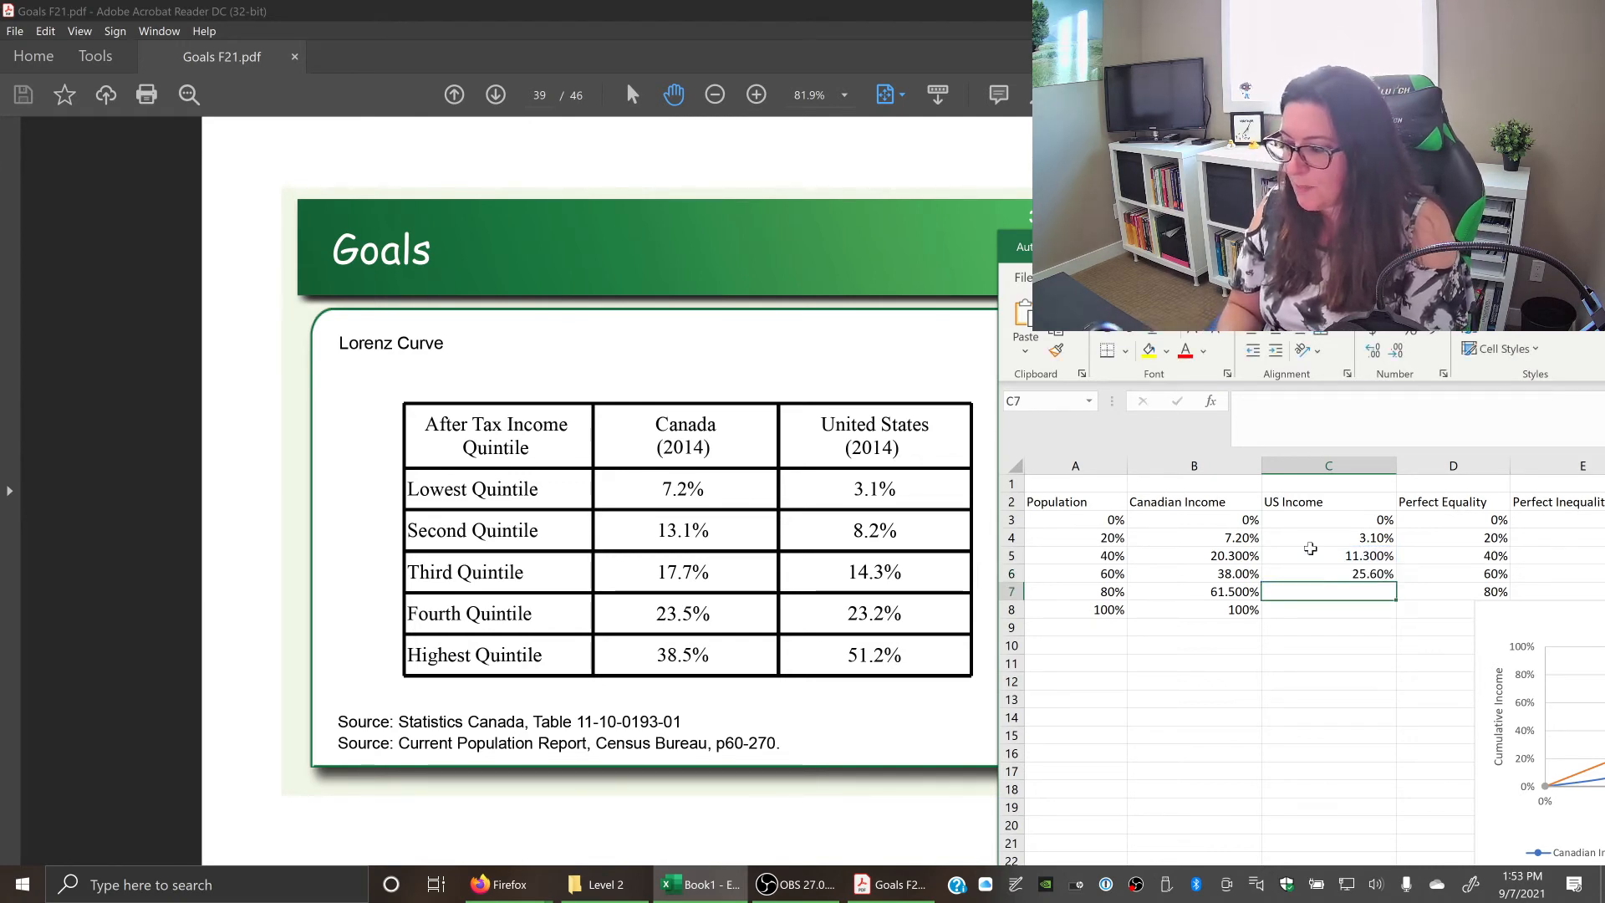
type("=")
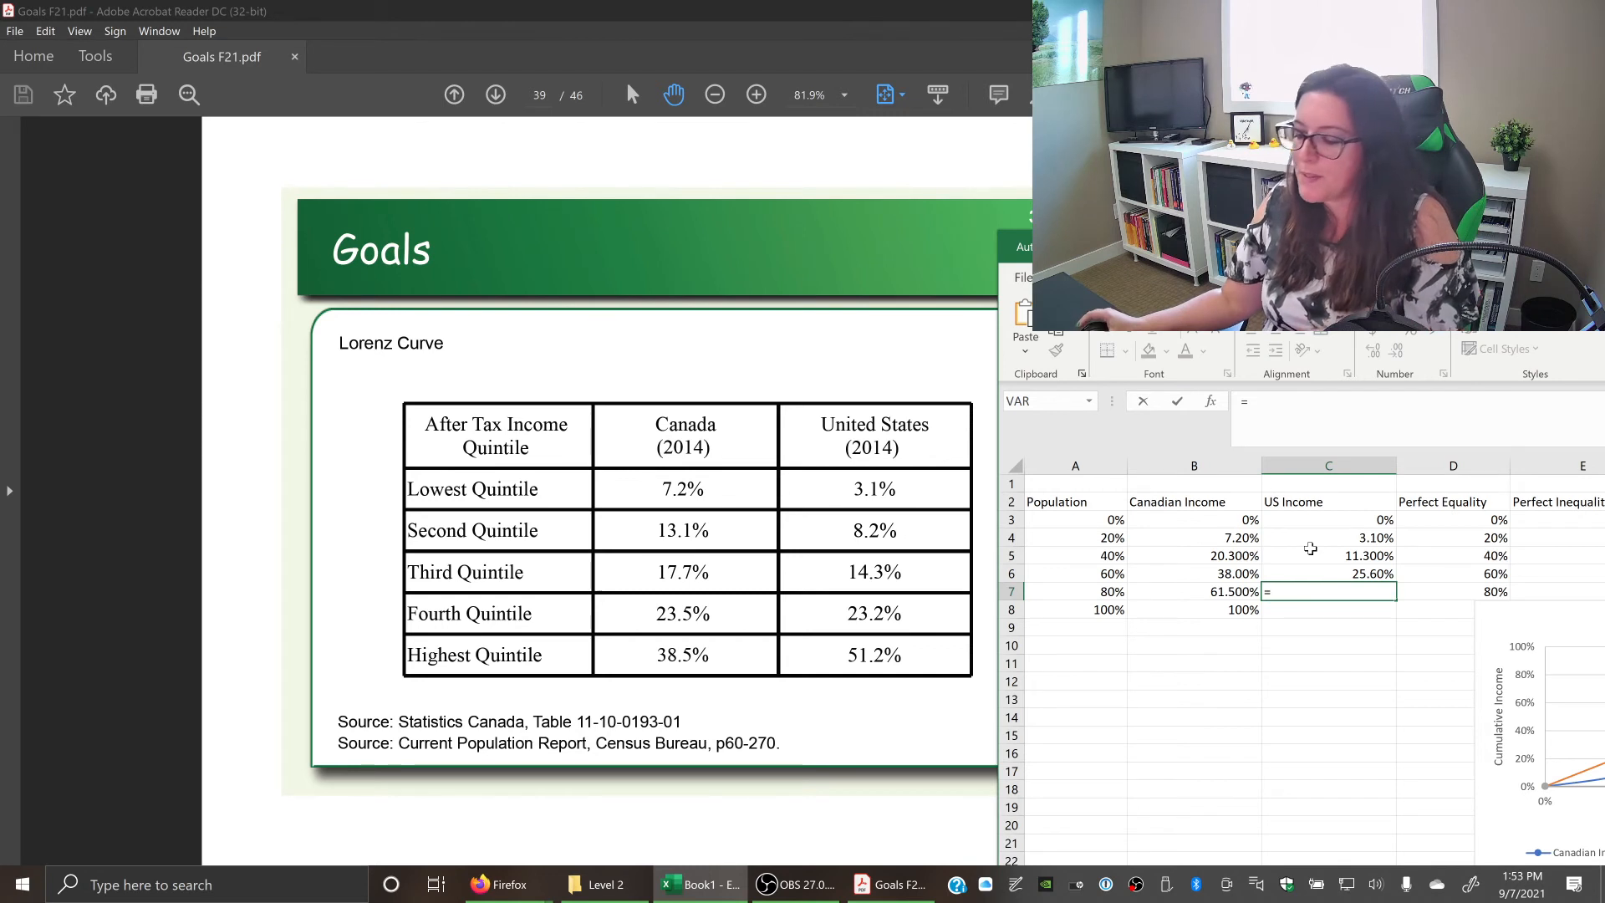
left_click(1342, 571)
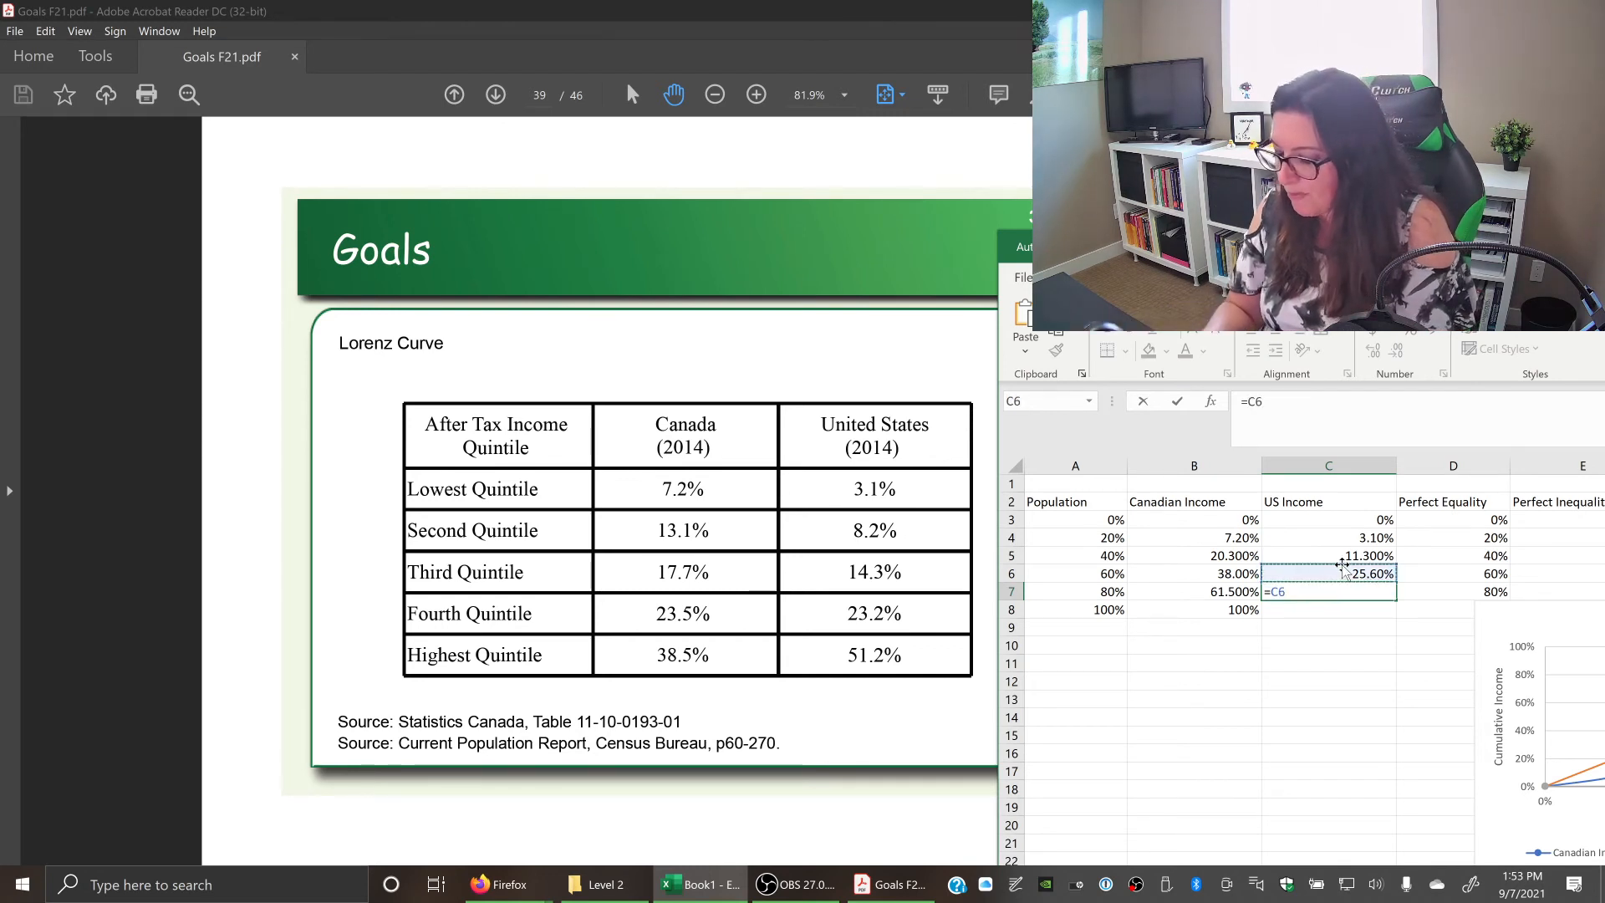
type("+23.8")
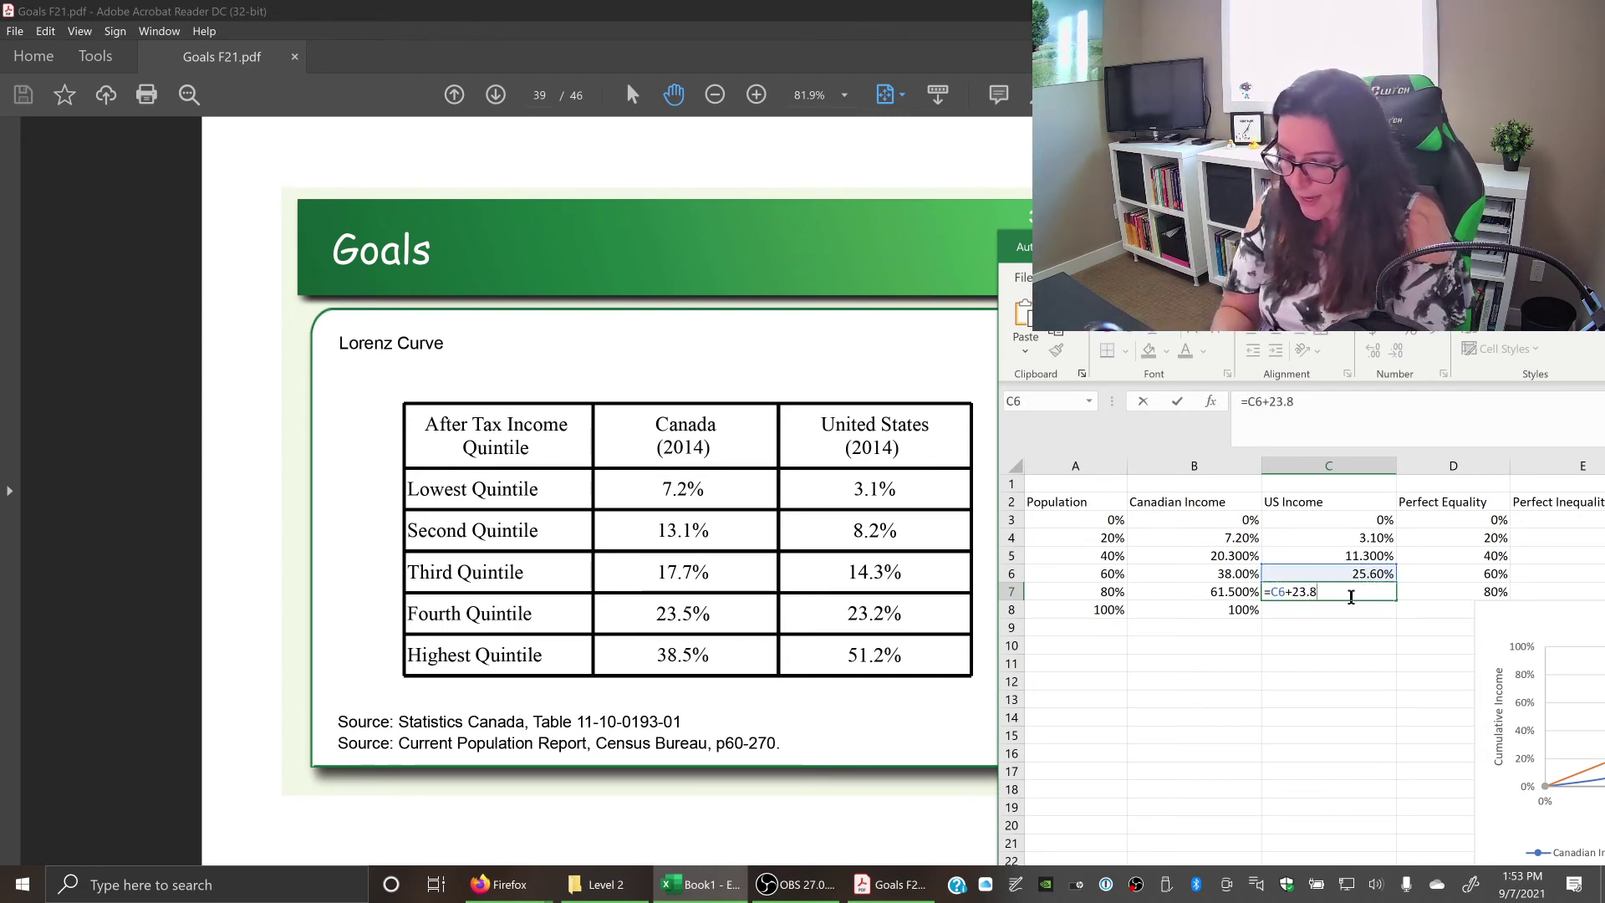
key("BackSpace")
type("2%")
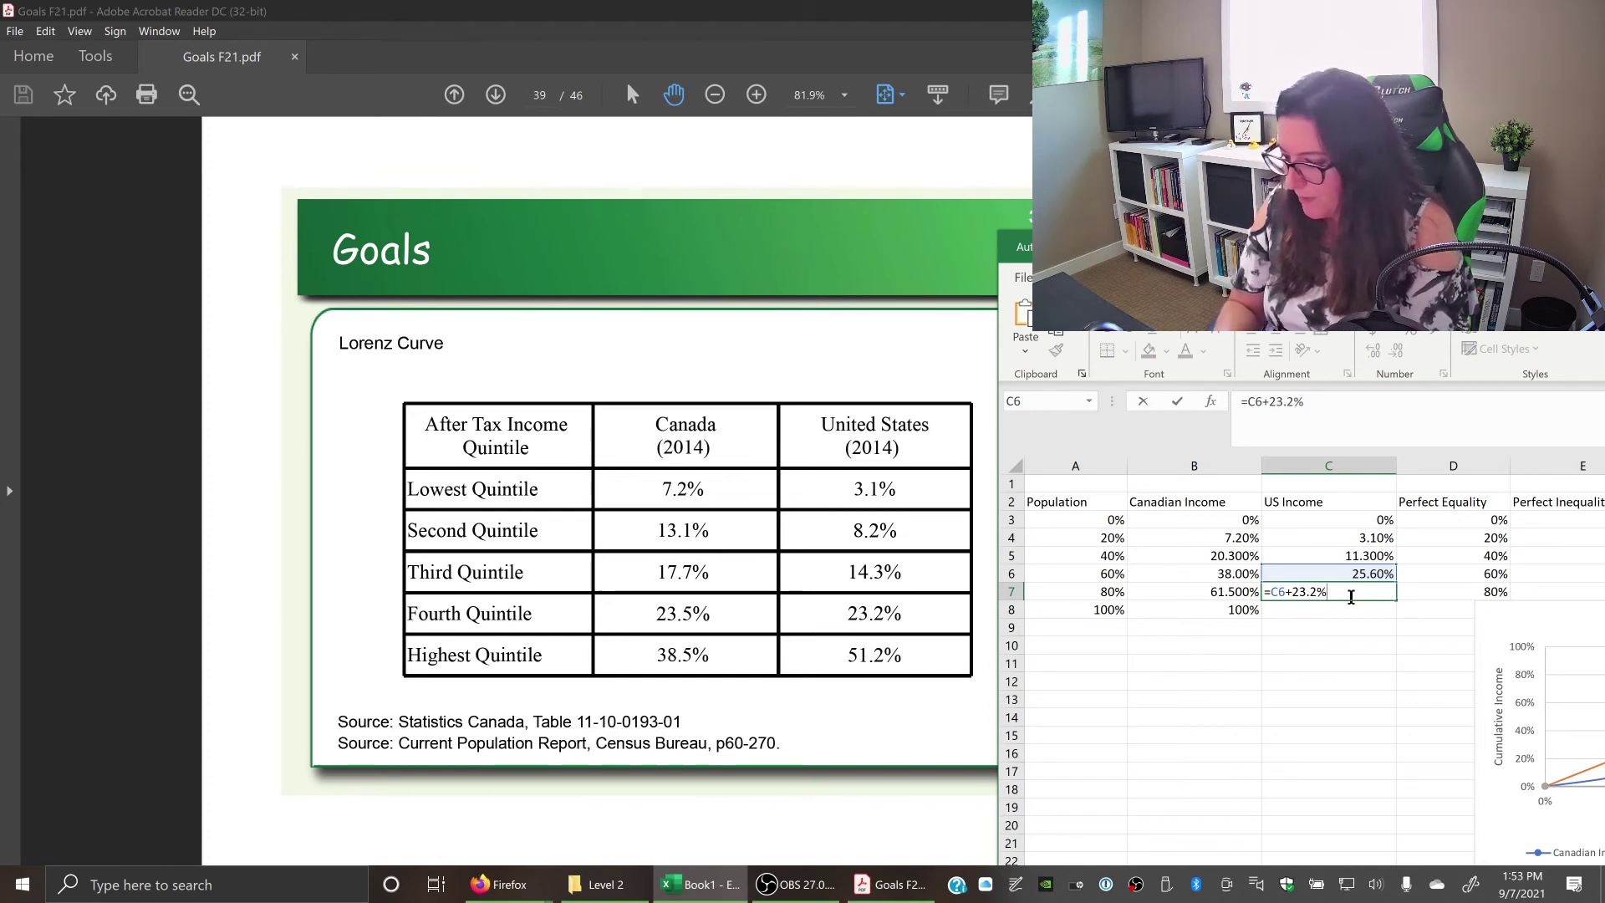
key("Return")
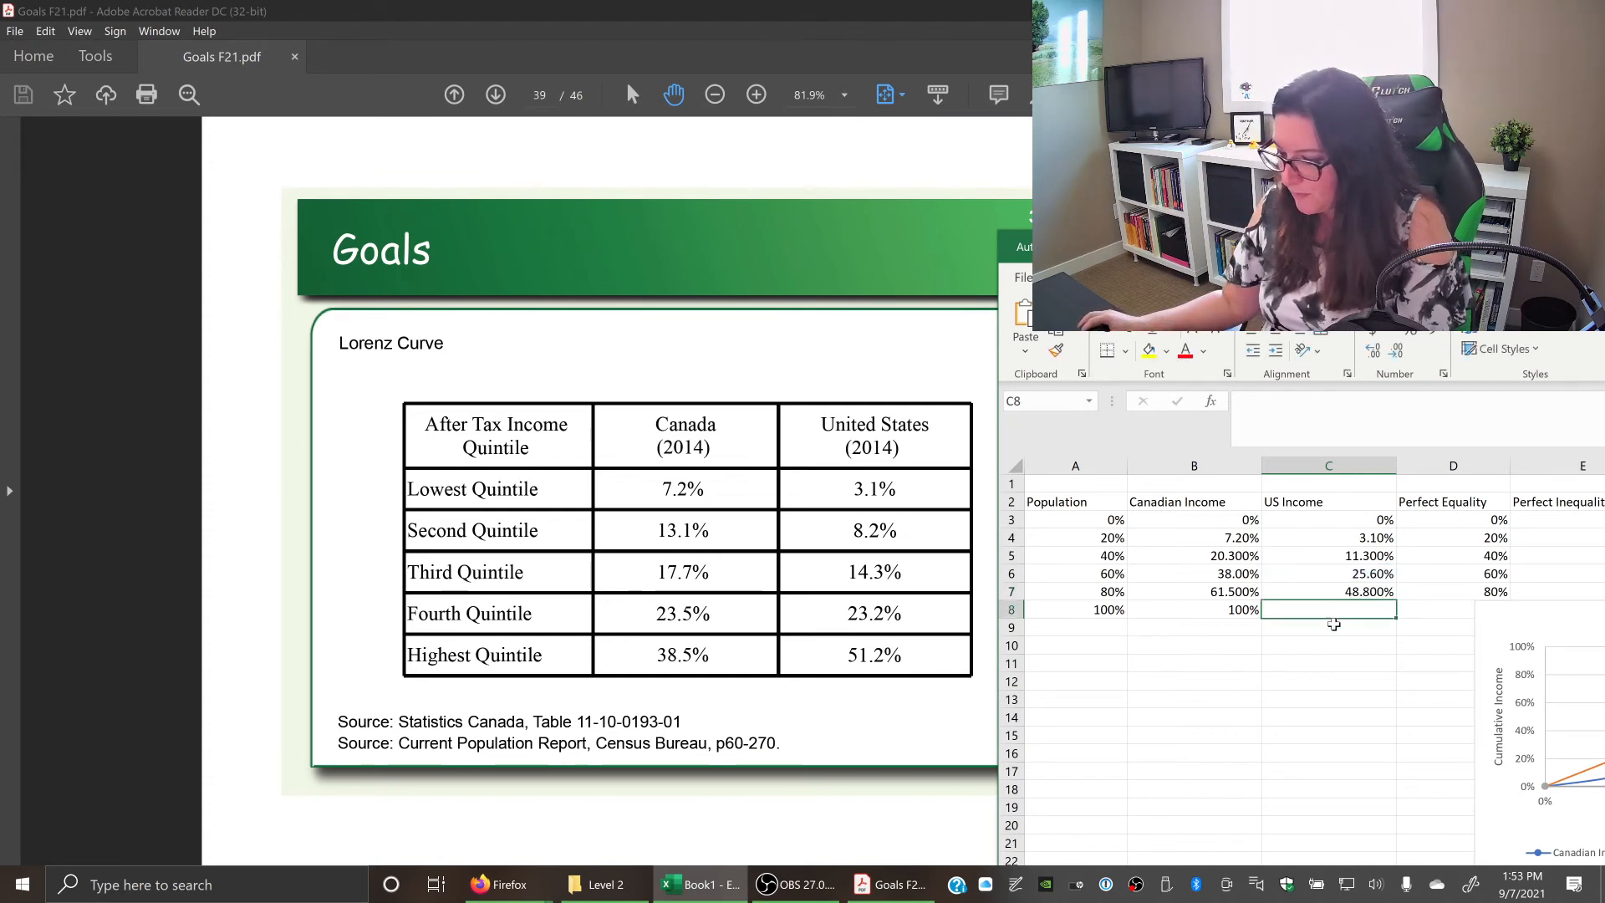
type("=")
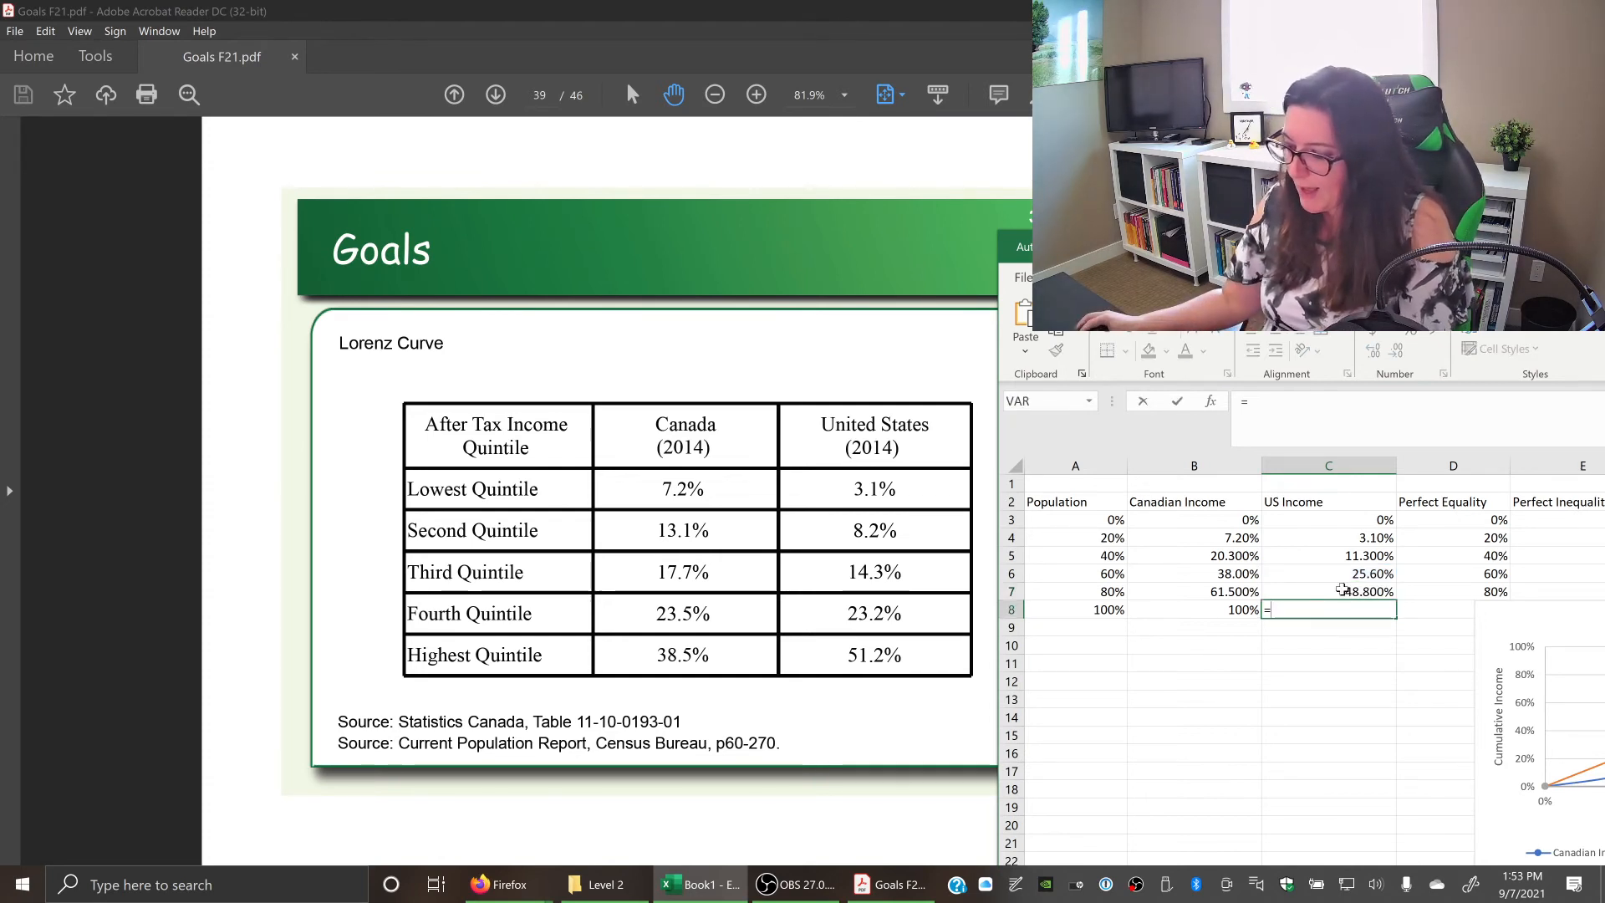
left_click(1342, 591)
type("51.2")
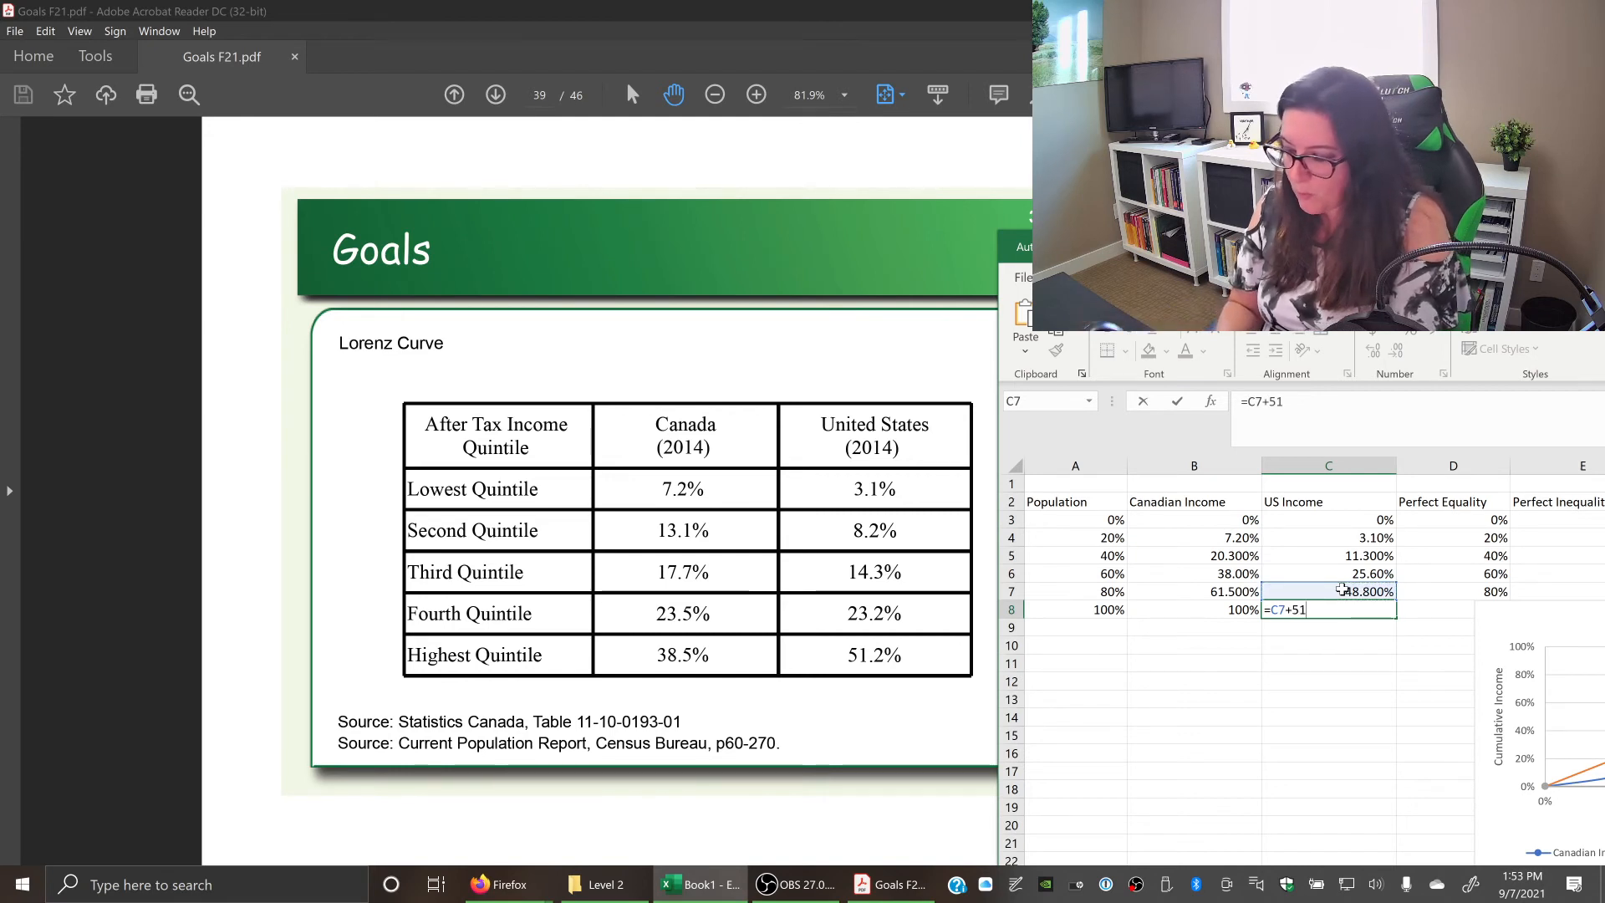
key("Return")
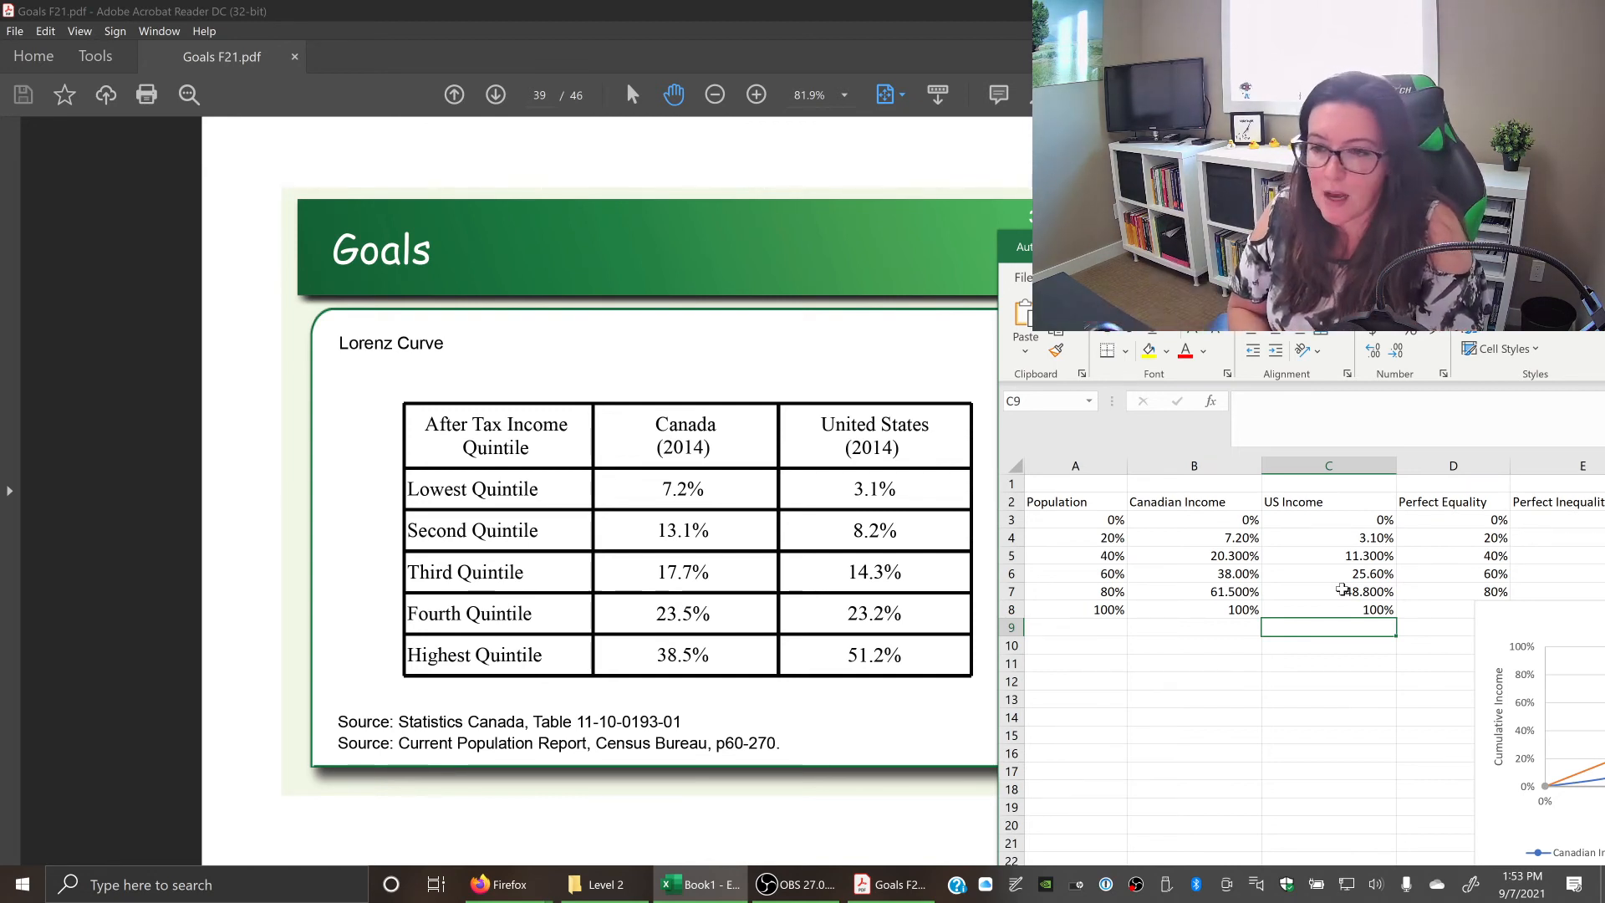
Widen the Excel window over the PDF and move the chart up-right beside the data.
mouse_move(1336, 587)
left_mouse_down()
mouse_move(1116, 238)
mouse_move(558, 119)
left_mouse_up()
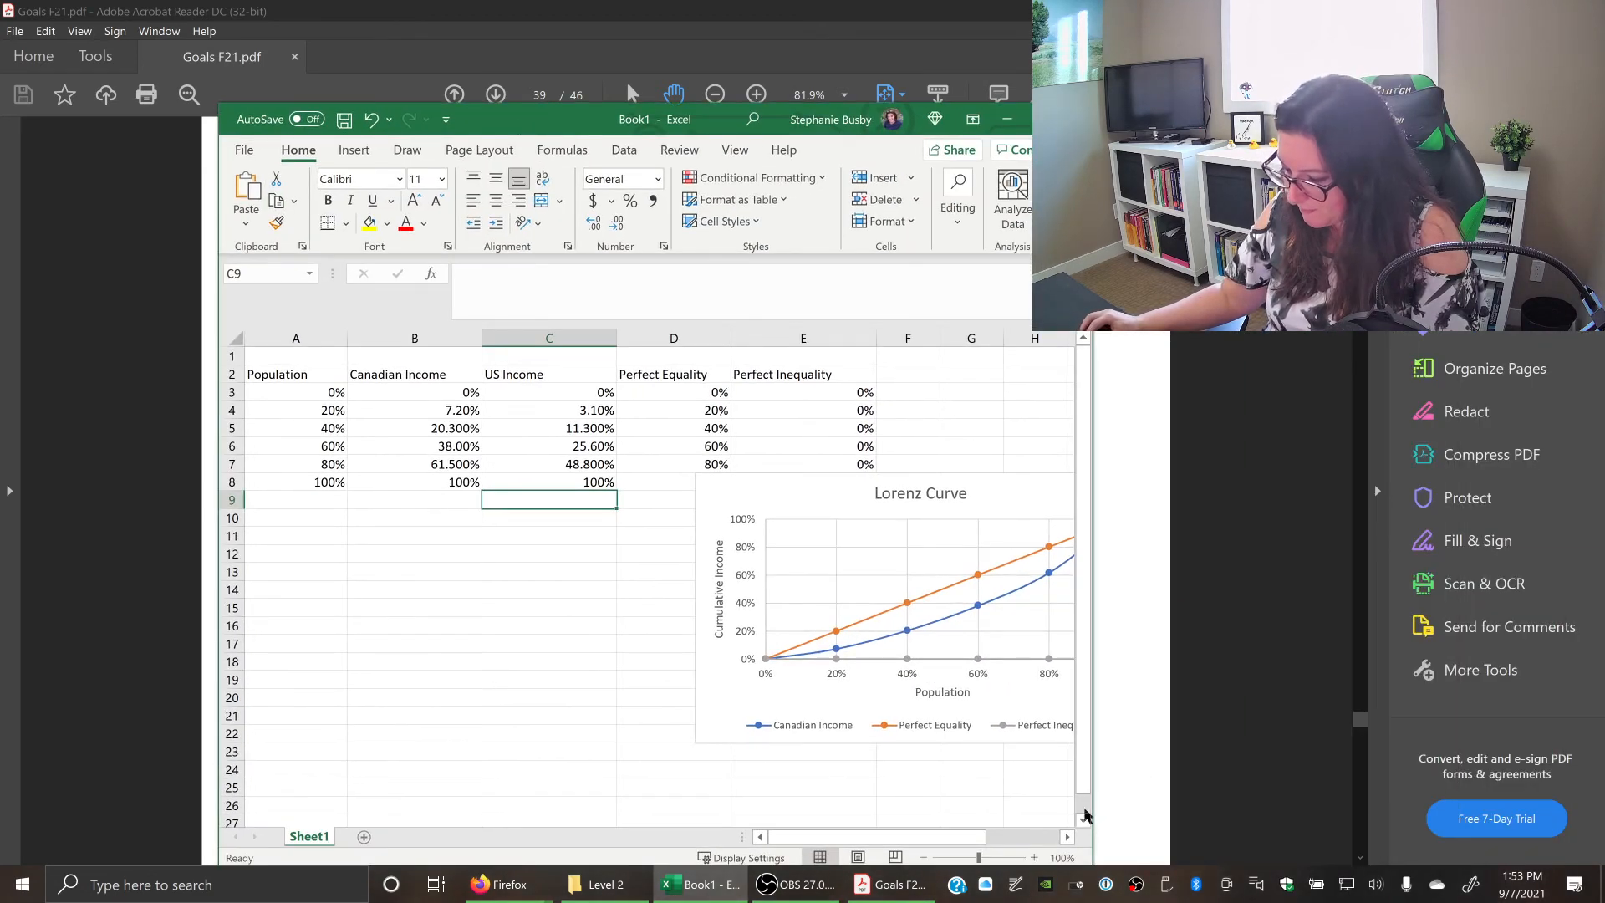
left_click_drag(1088, 837, 1379, 771)
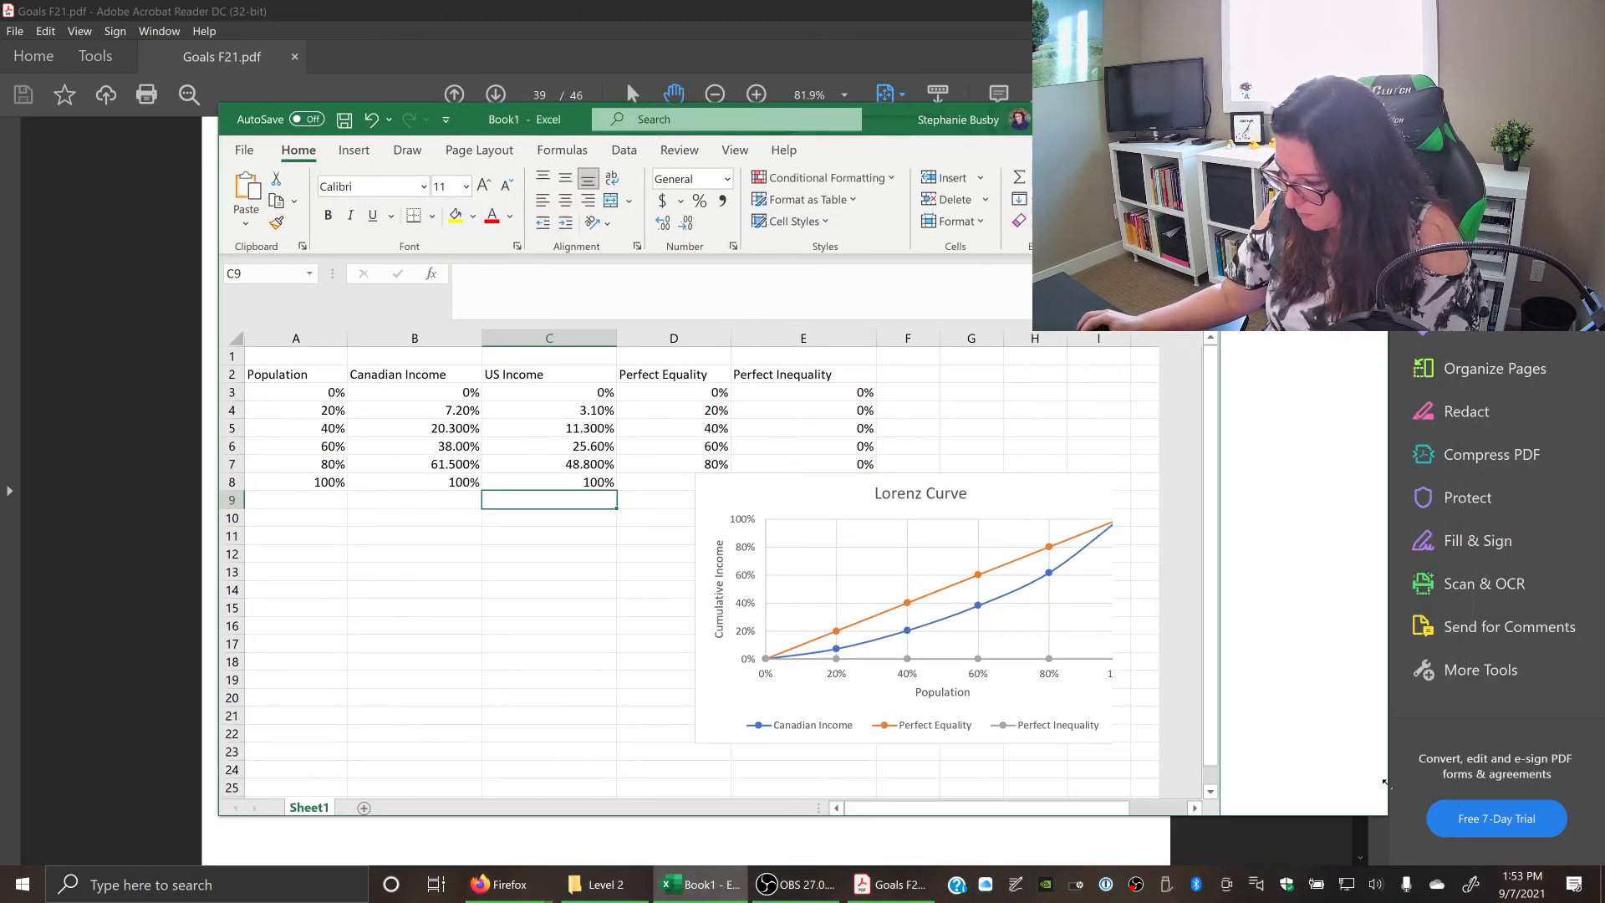
left_click(803, 493)
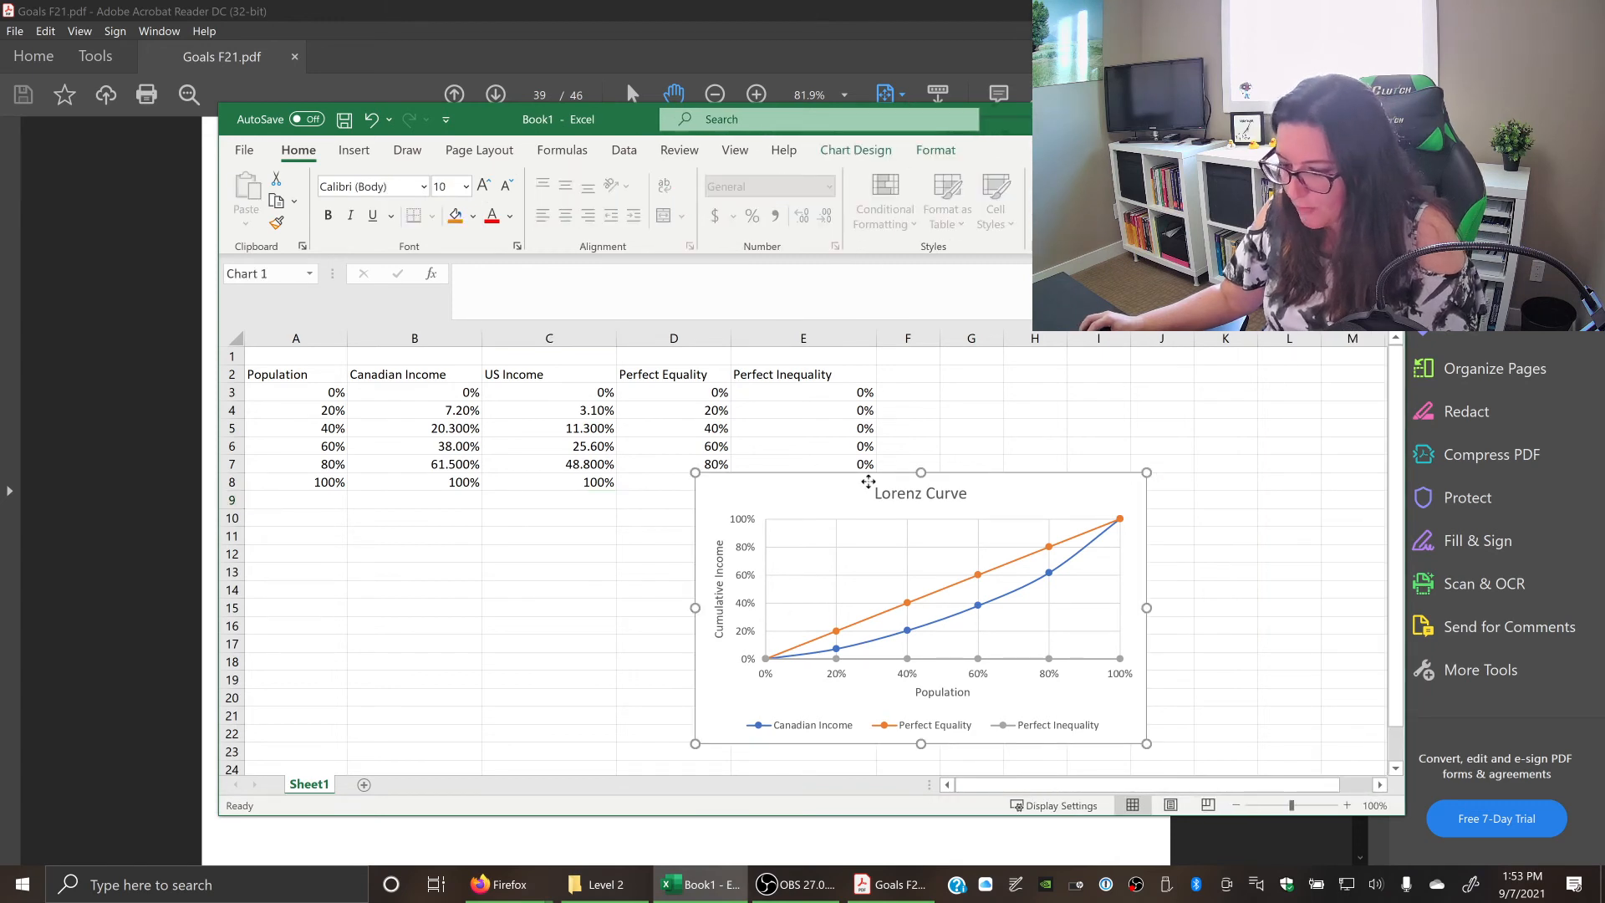
left_click_drag(803, 492, 875, 482)
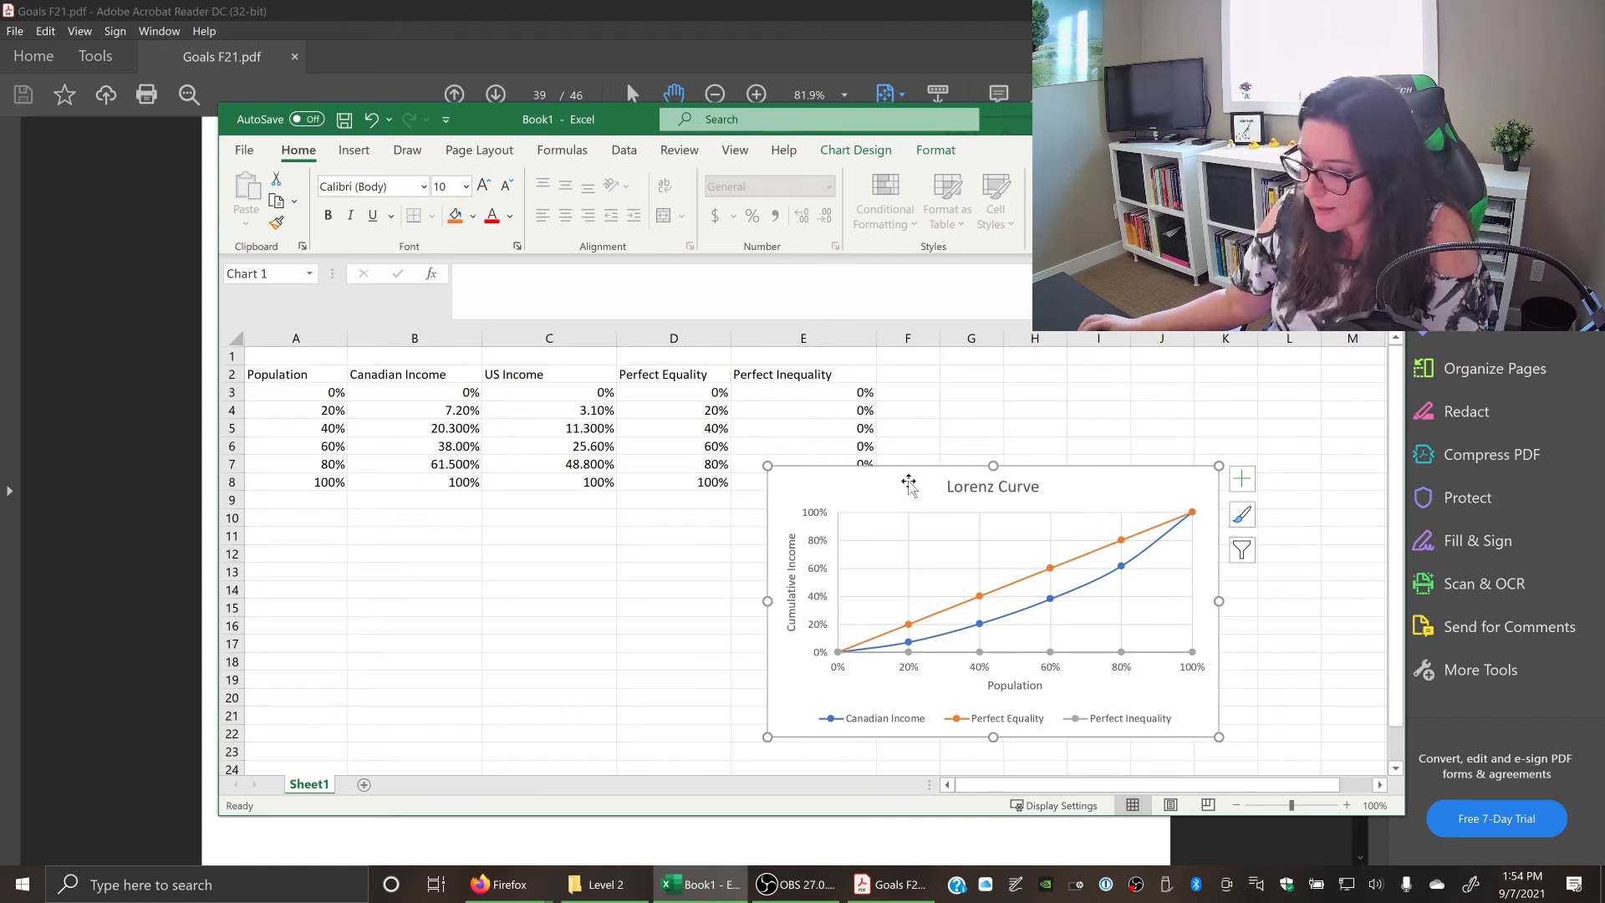
In Select Data, add a series named from the US Income header C2.
right_click(907, 483)
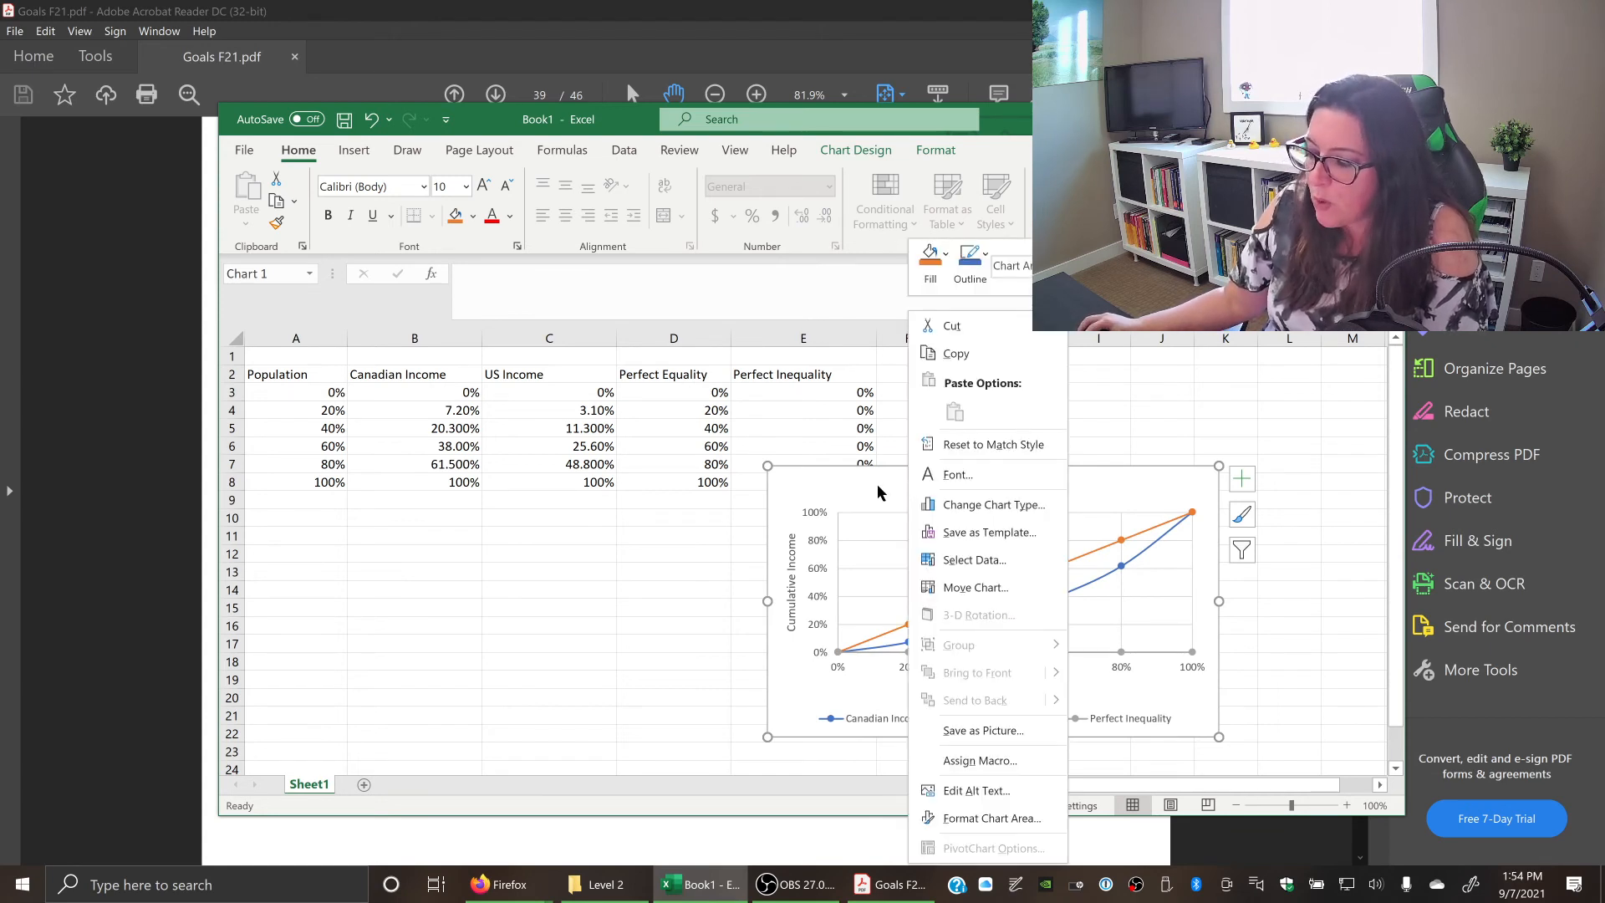
left_click(880, 493)
right_click(877, 485)
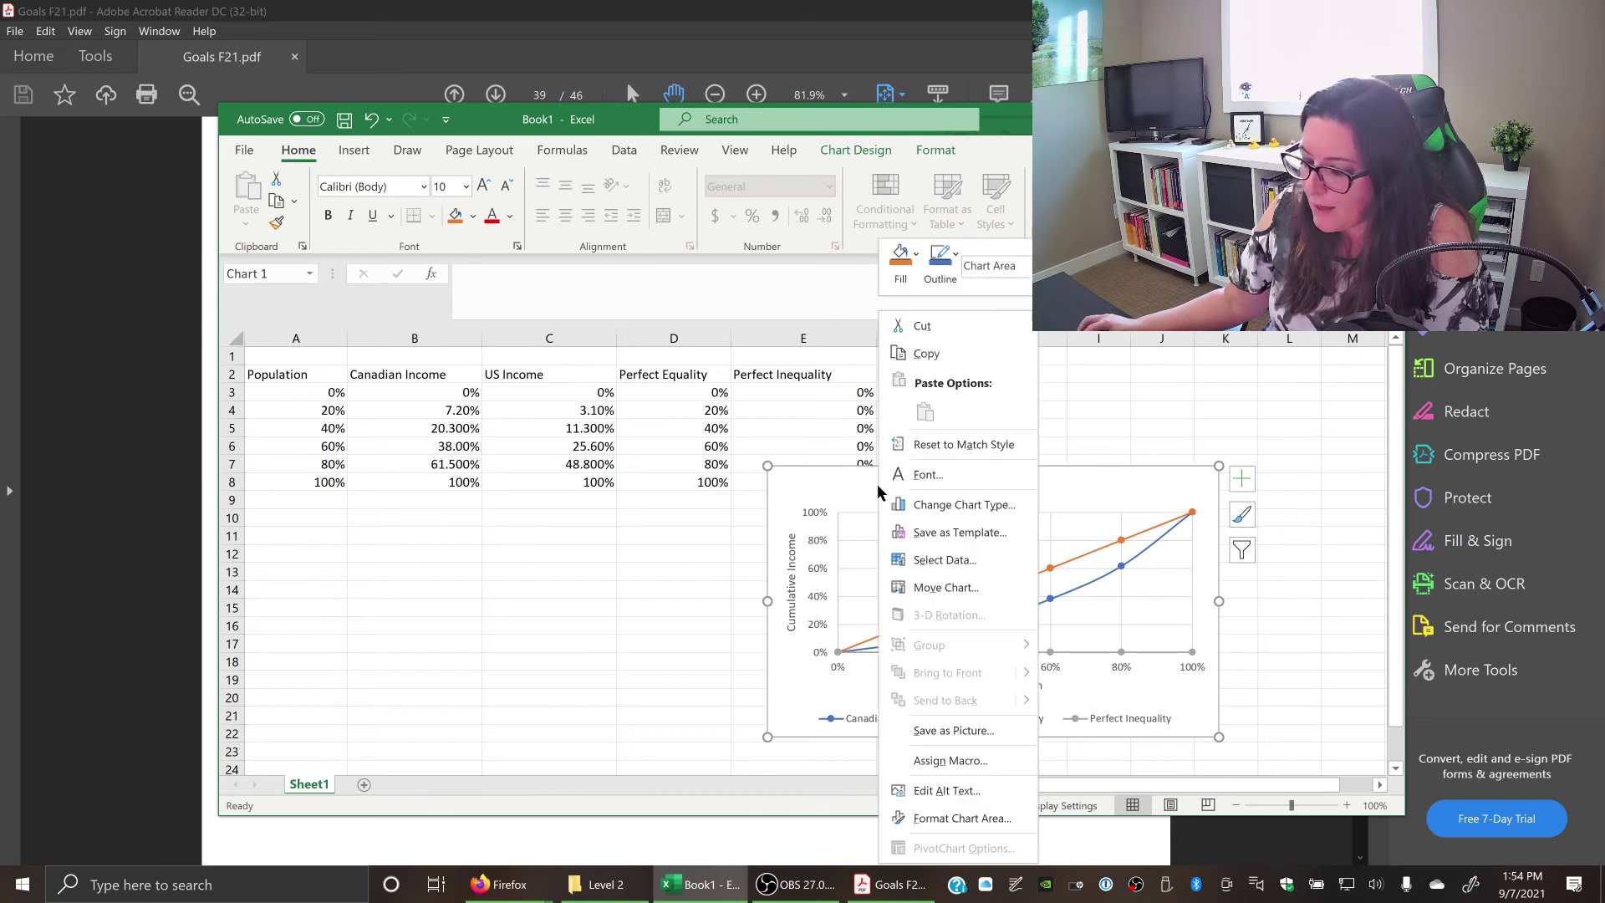
left_click(943, 561)
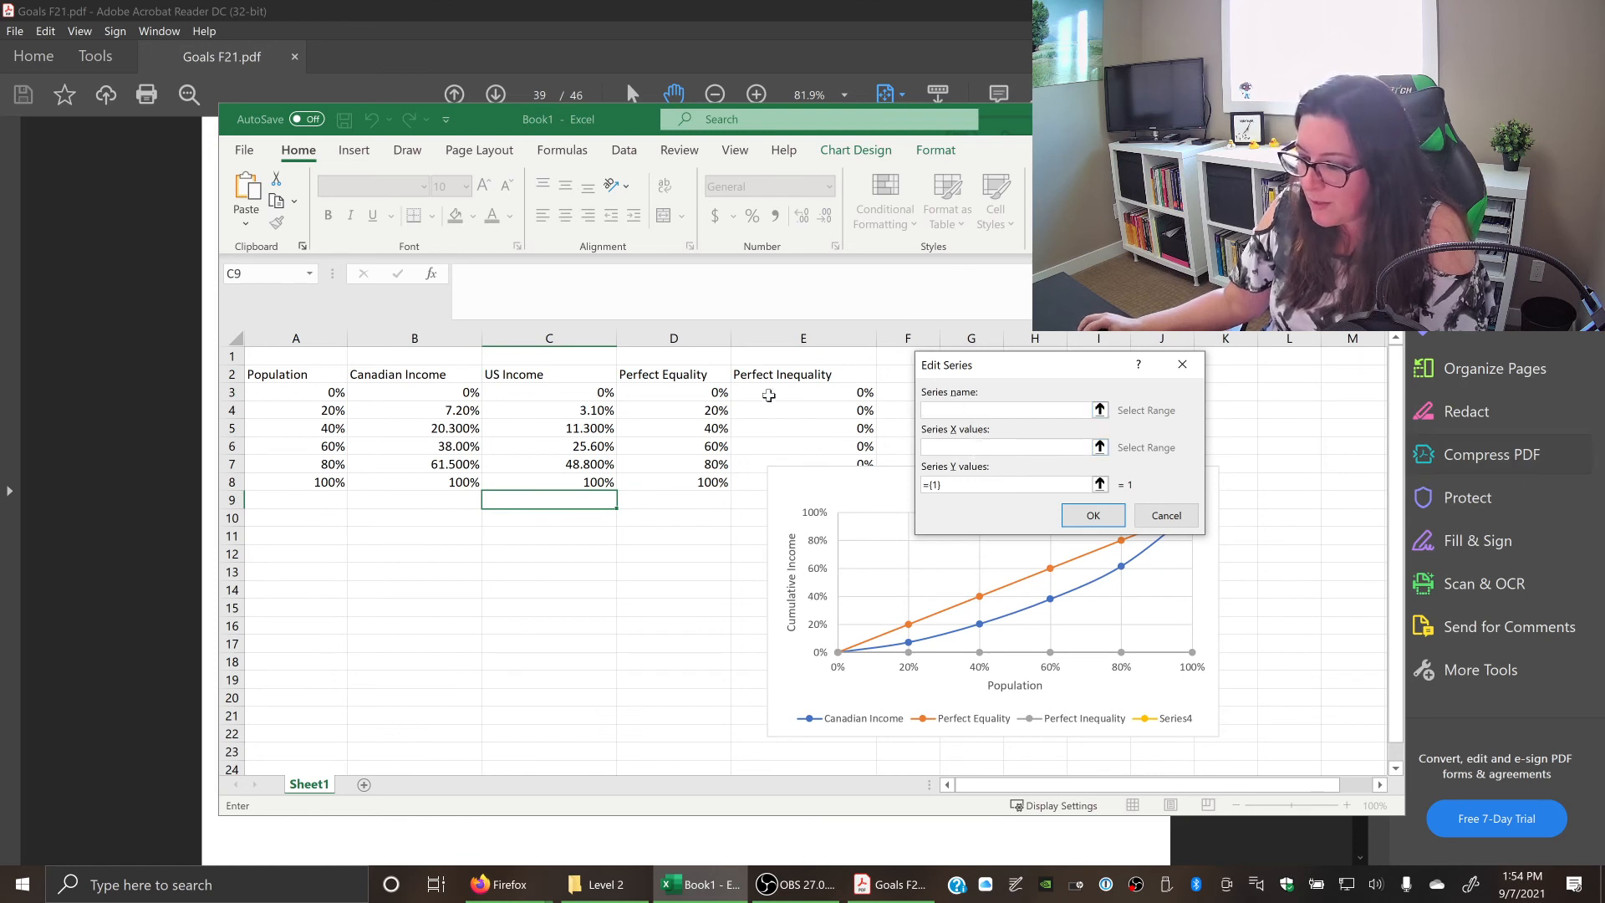
left_click(548, 373)
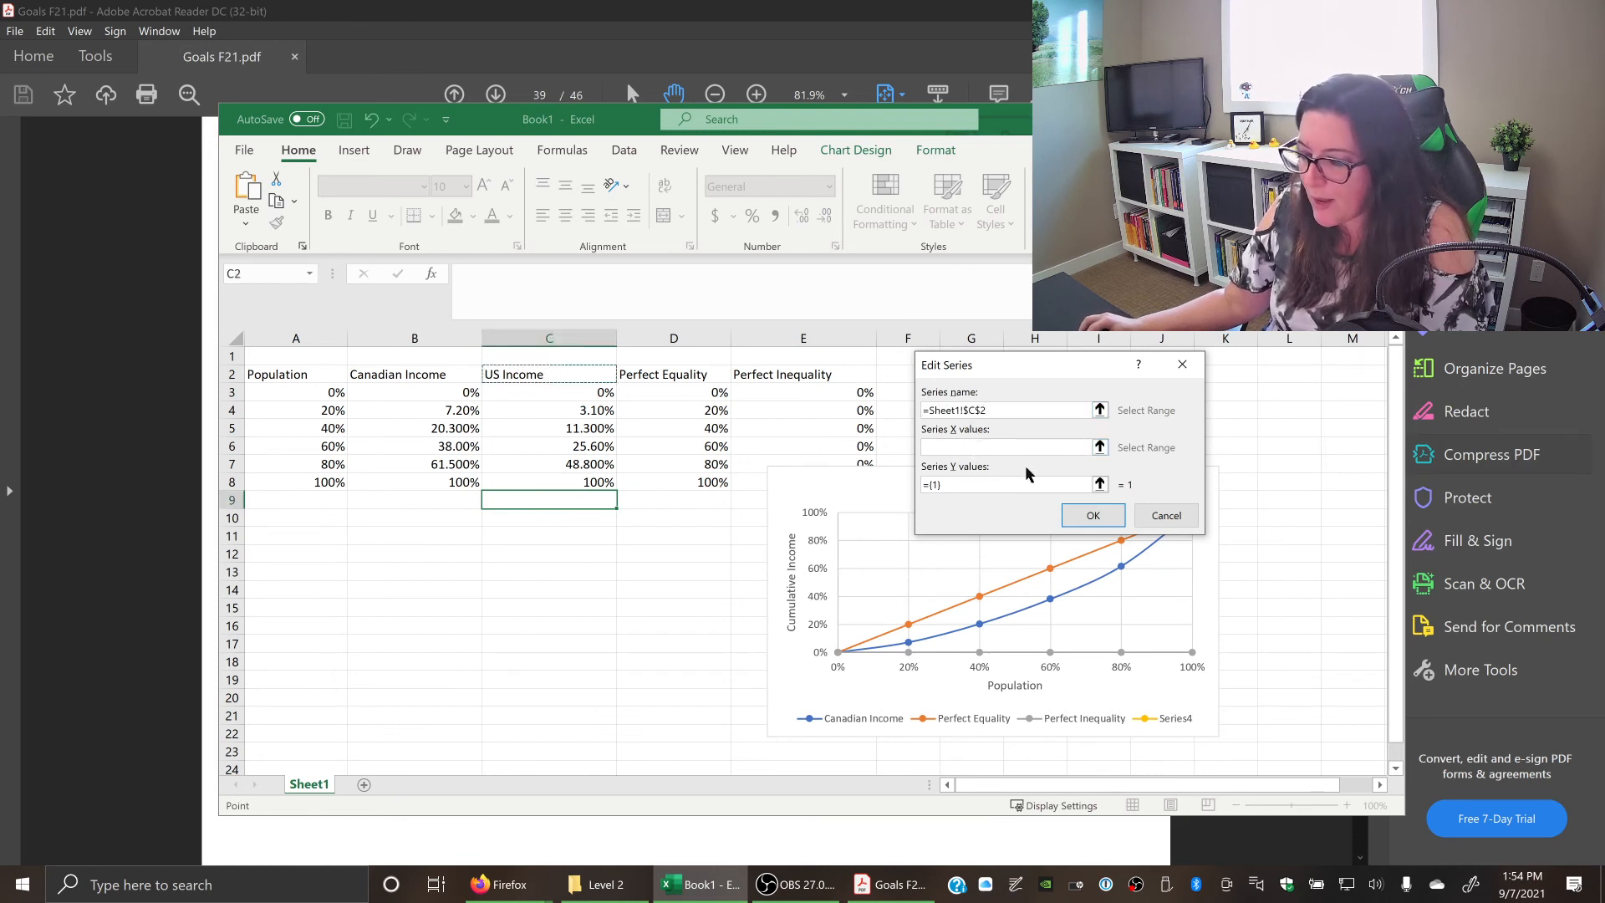
Set the series X values to Population A3:A8 after clearing a wrong C-column reference.
left_click(948, 450)
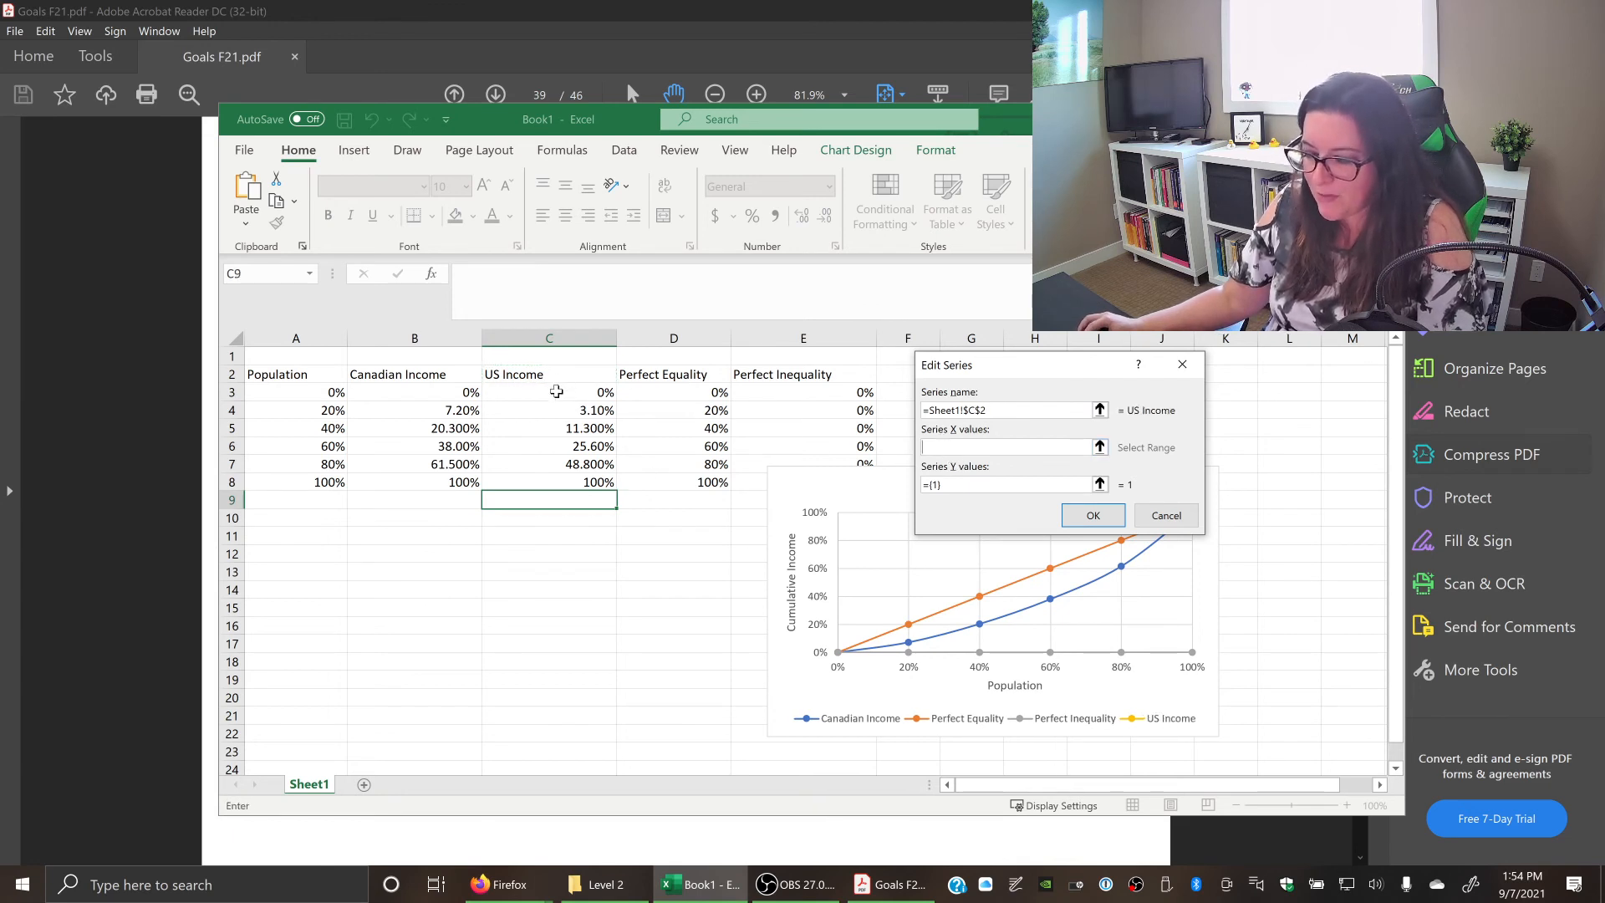
left_click_drag(556, 393, 578, 484)
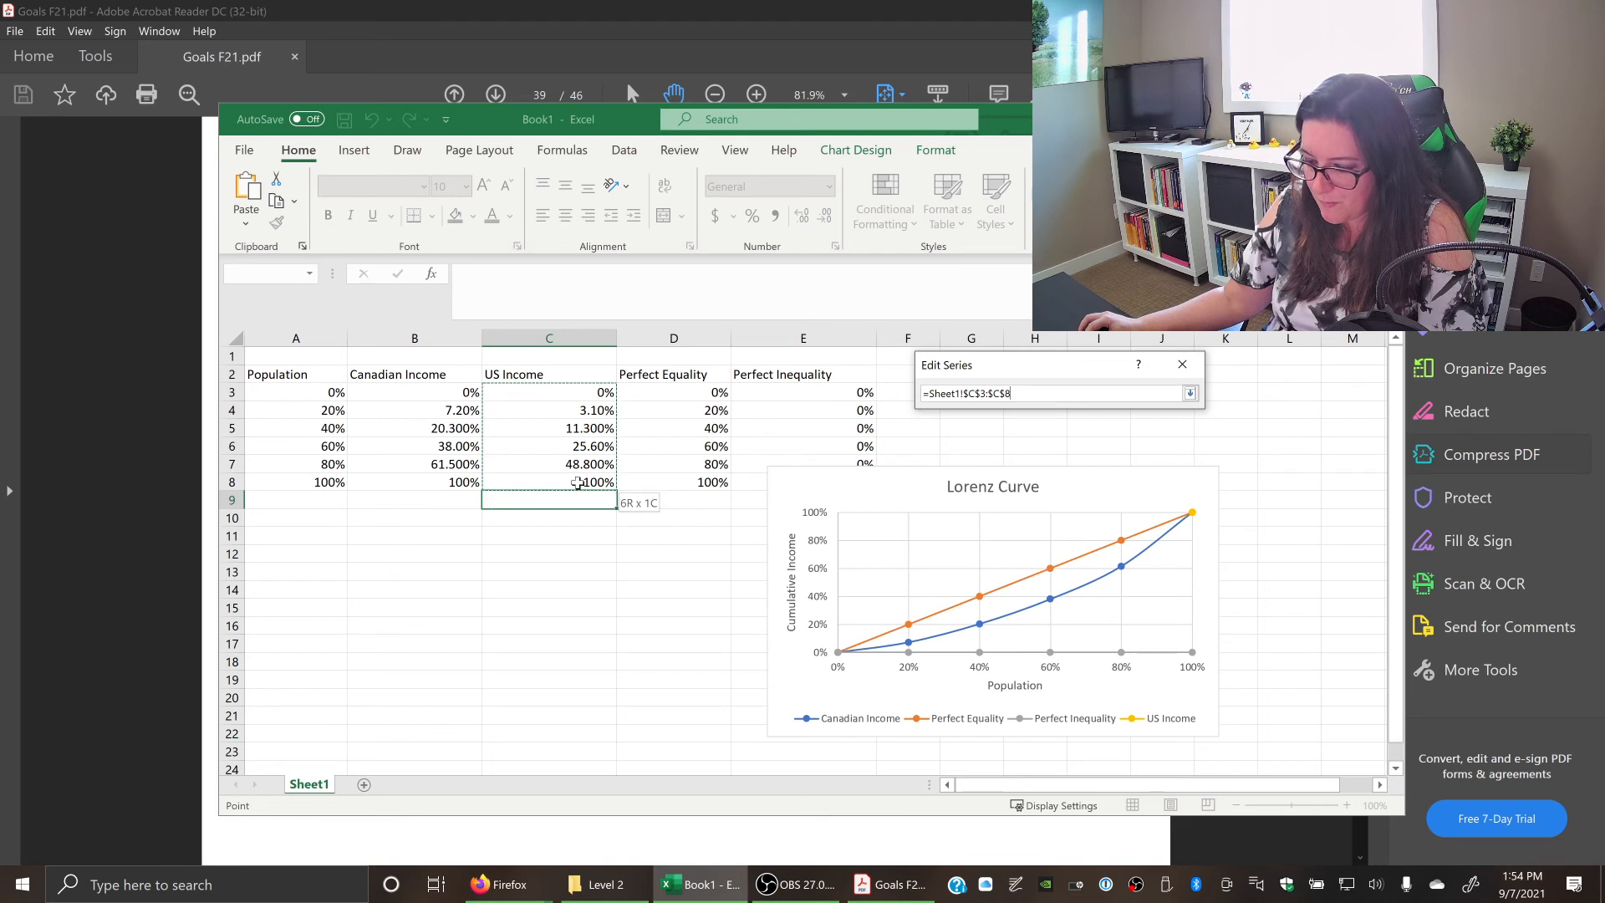
left_click_drag(578, 484, 590, 410)
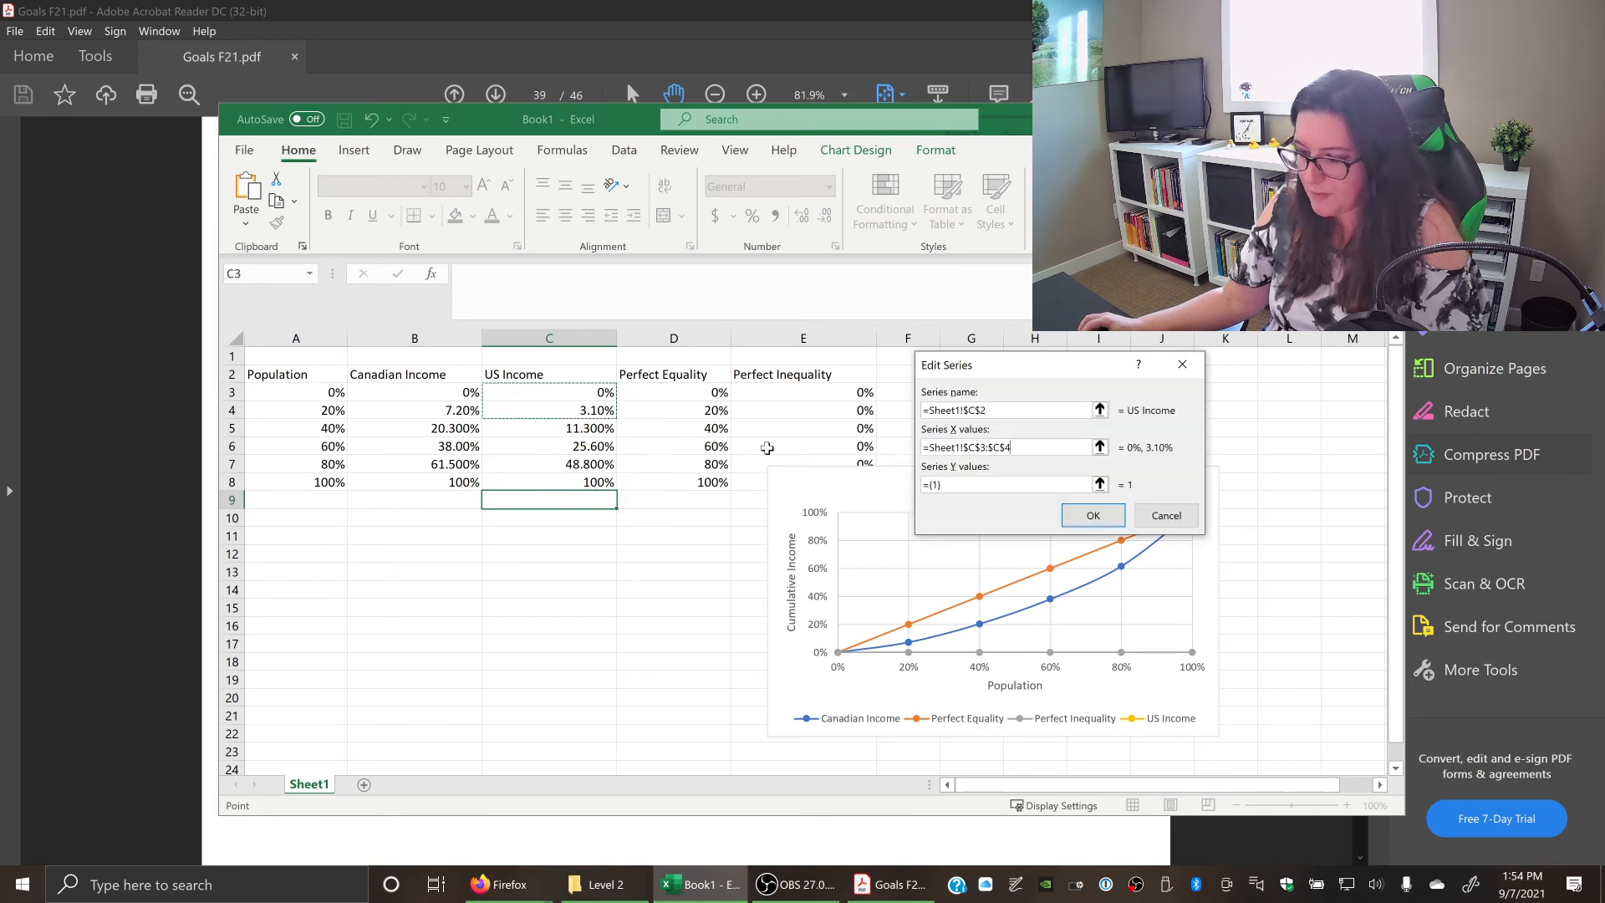
triple_click(1019, 446)
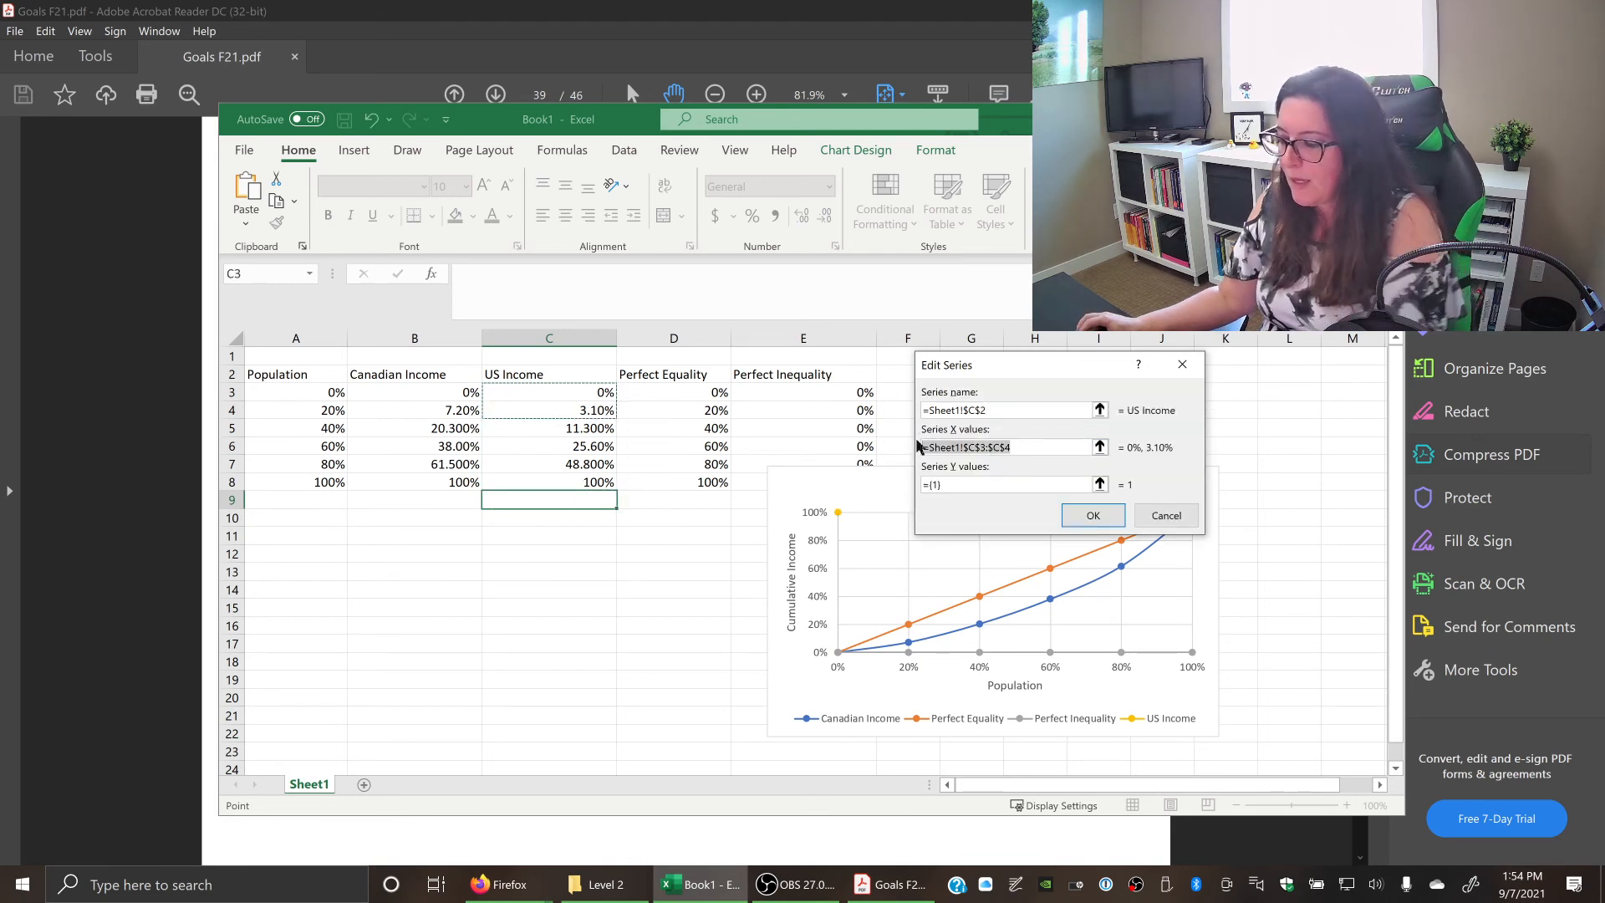
key("Delete")
left_click_drag(296, 393, 296, 483)
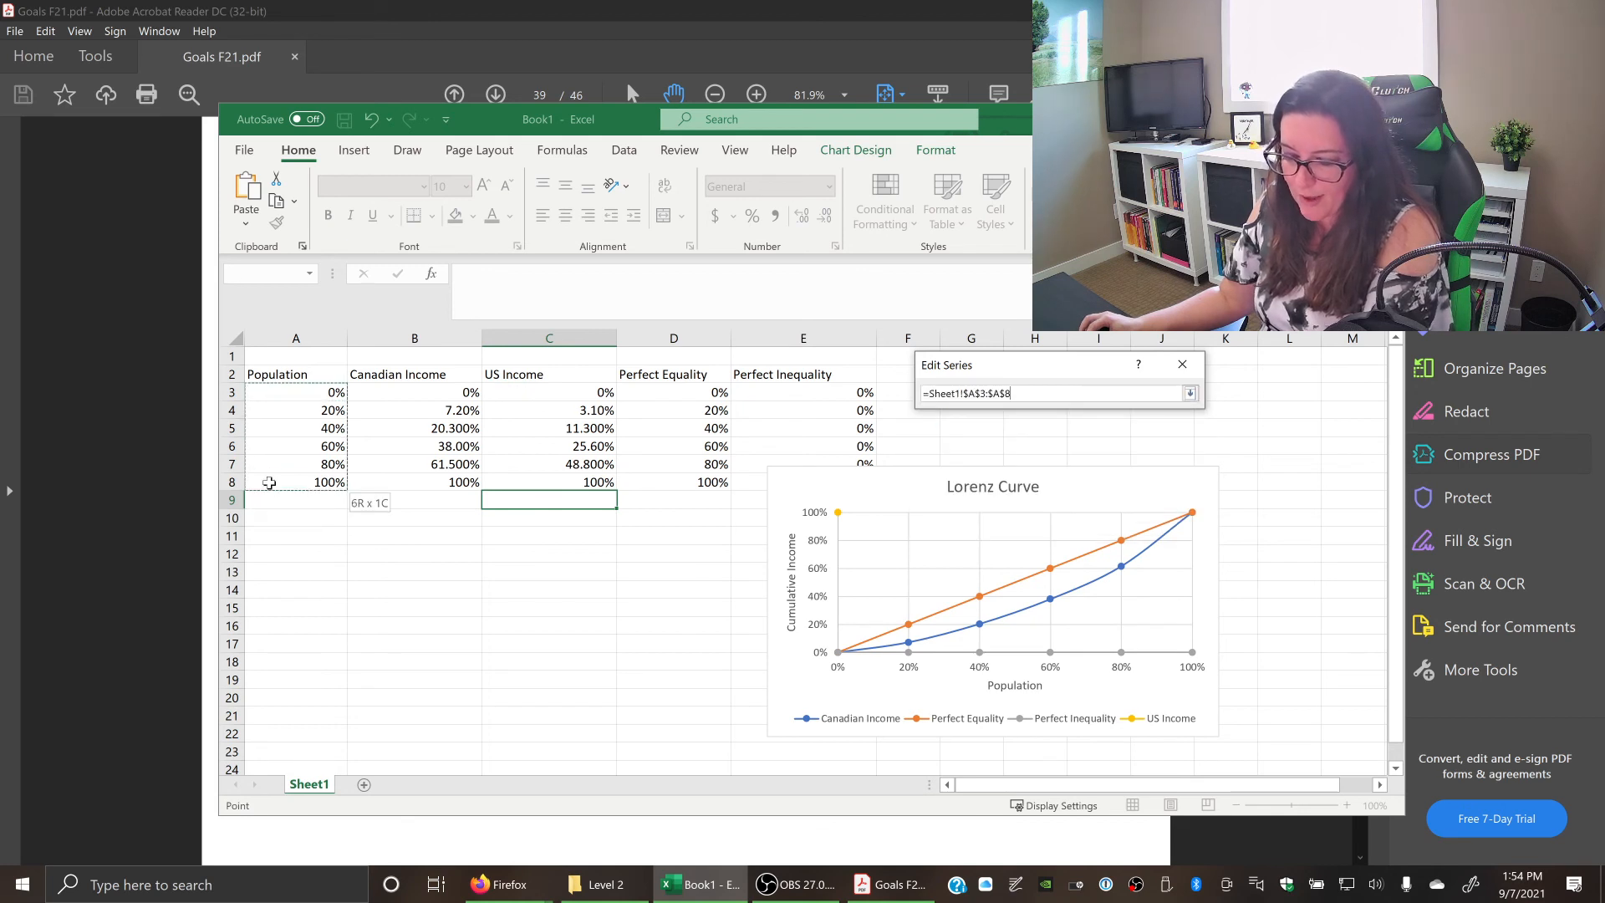
Set the series Y values to US Income C3:C8 and confirm the series.
left_click(975, 485)
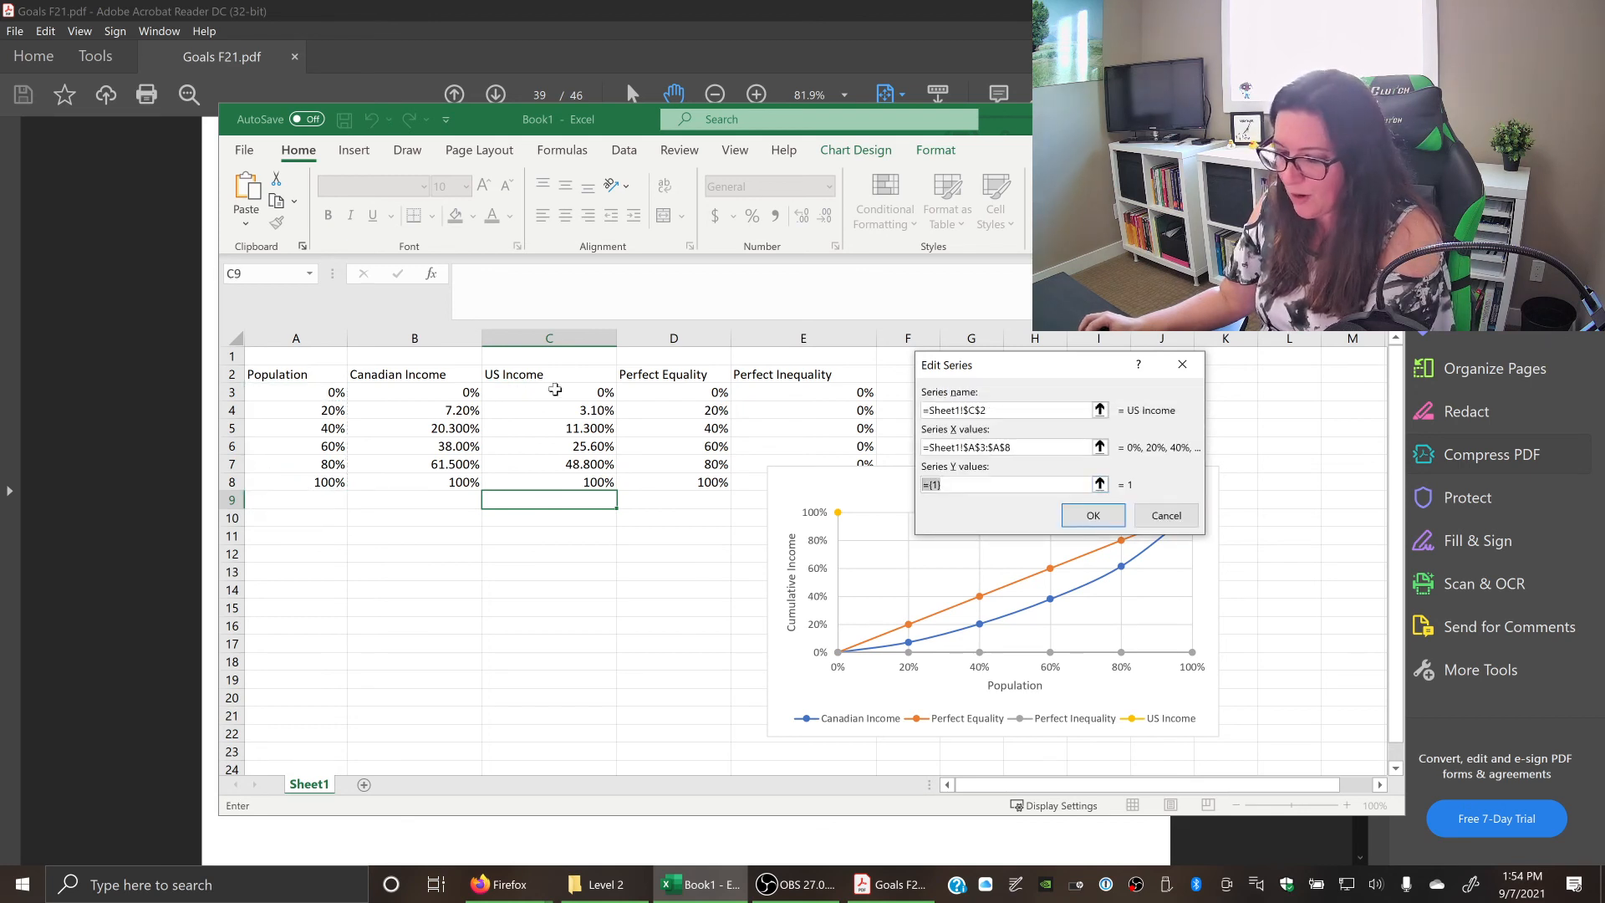
left_click_drag(548, 393, 536, 482)
left_click(1094, 516)
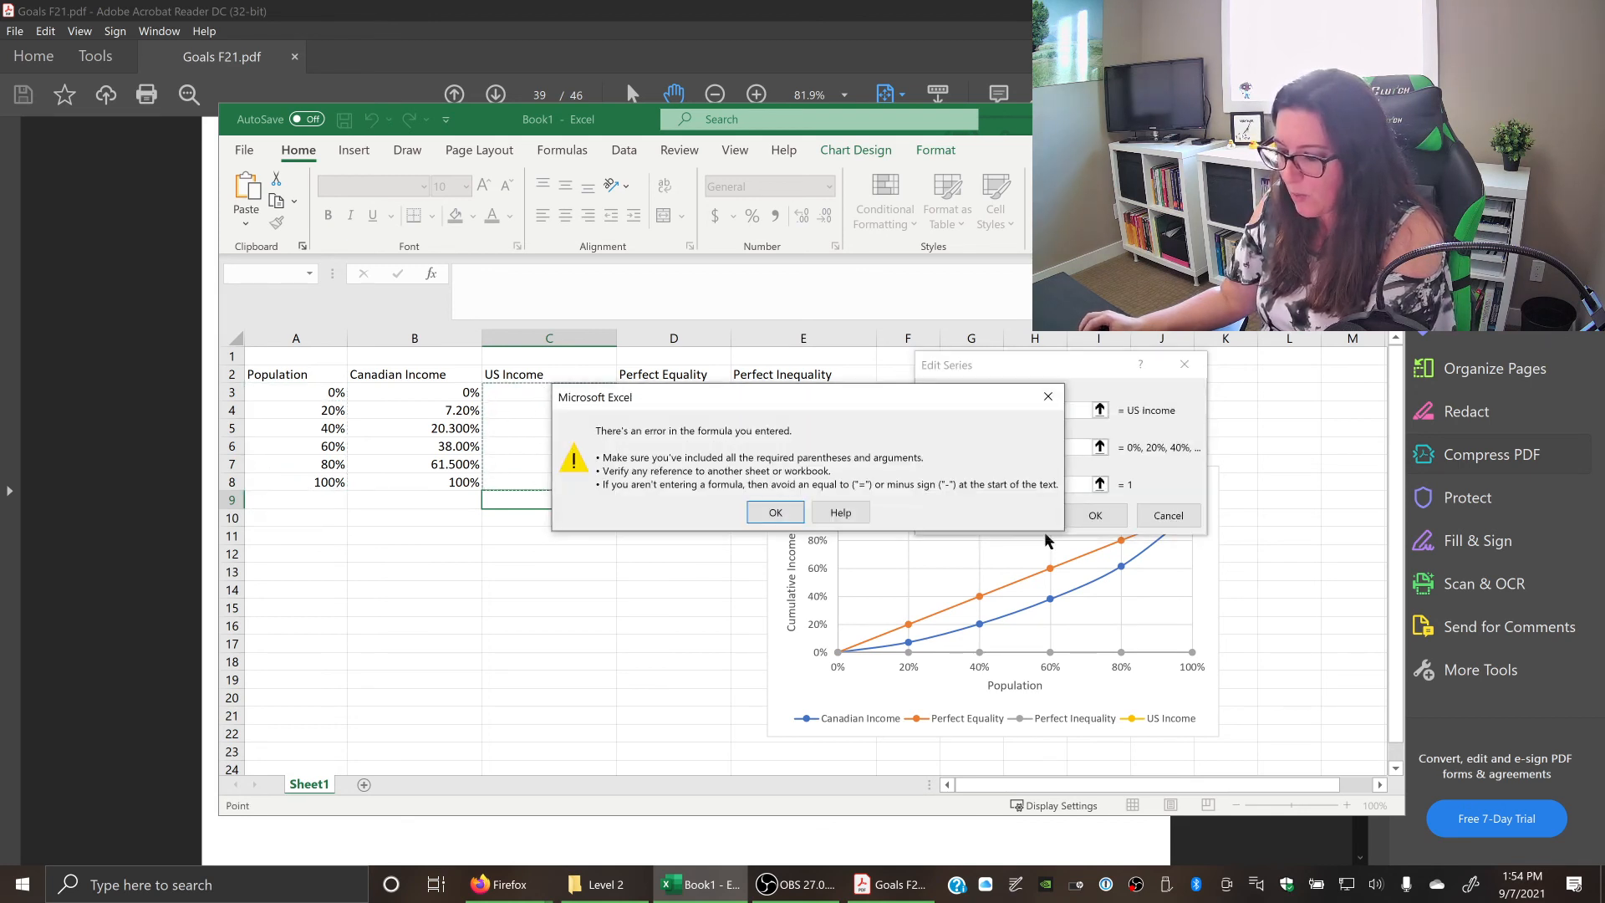
left_click(772, 514)
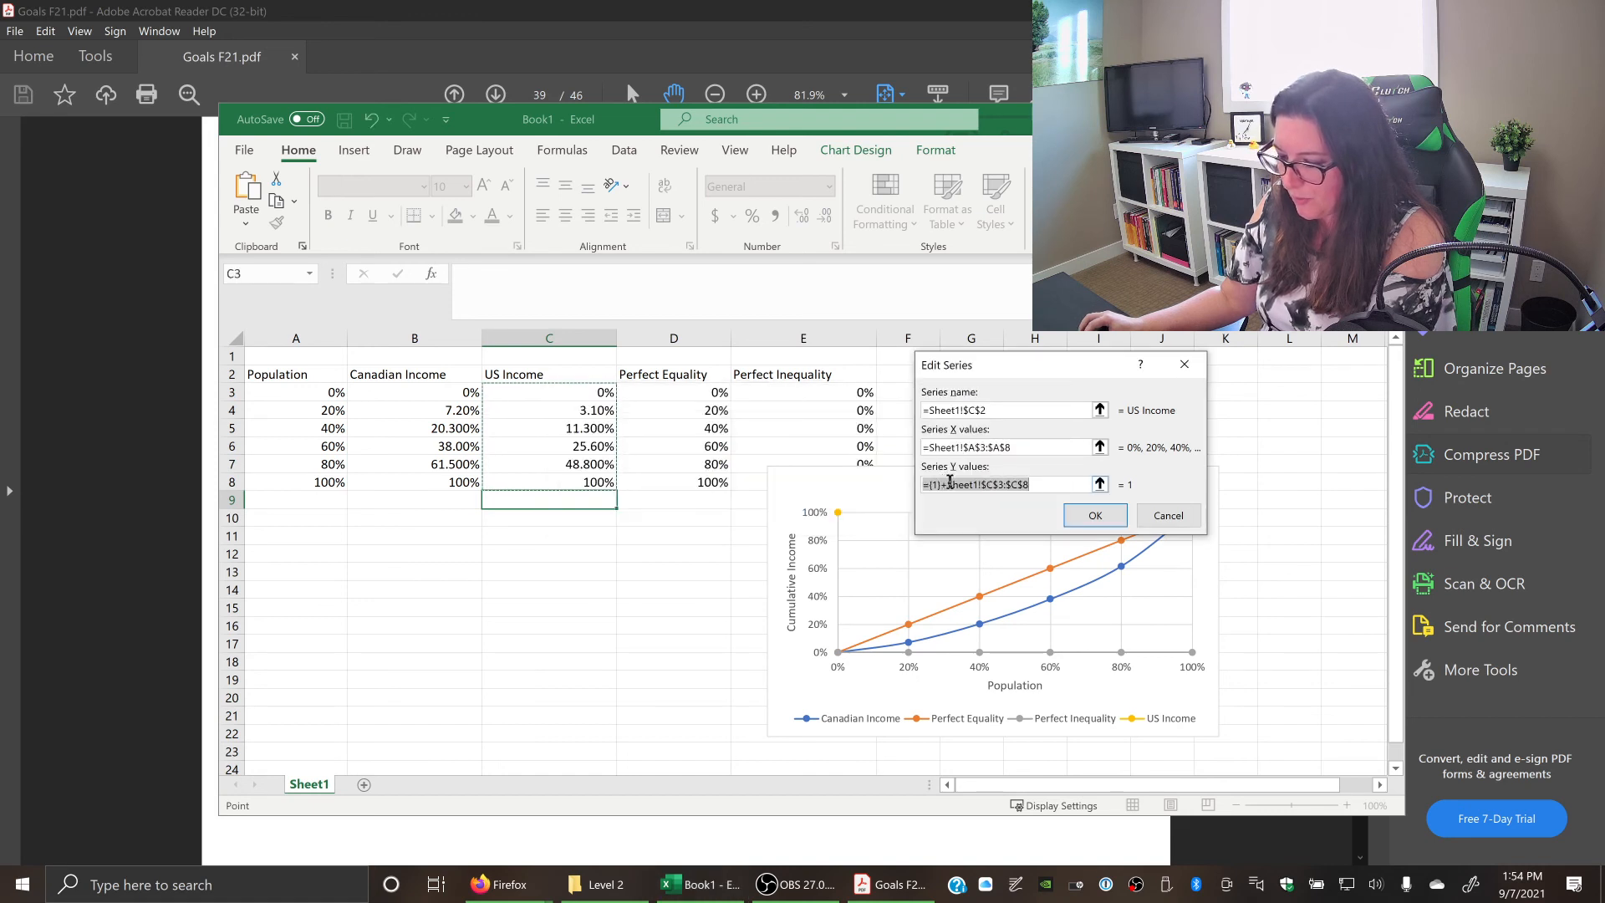
left_click(949, 482)
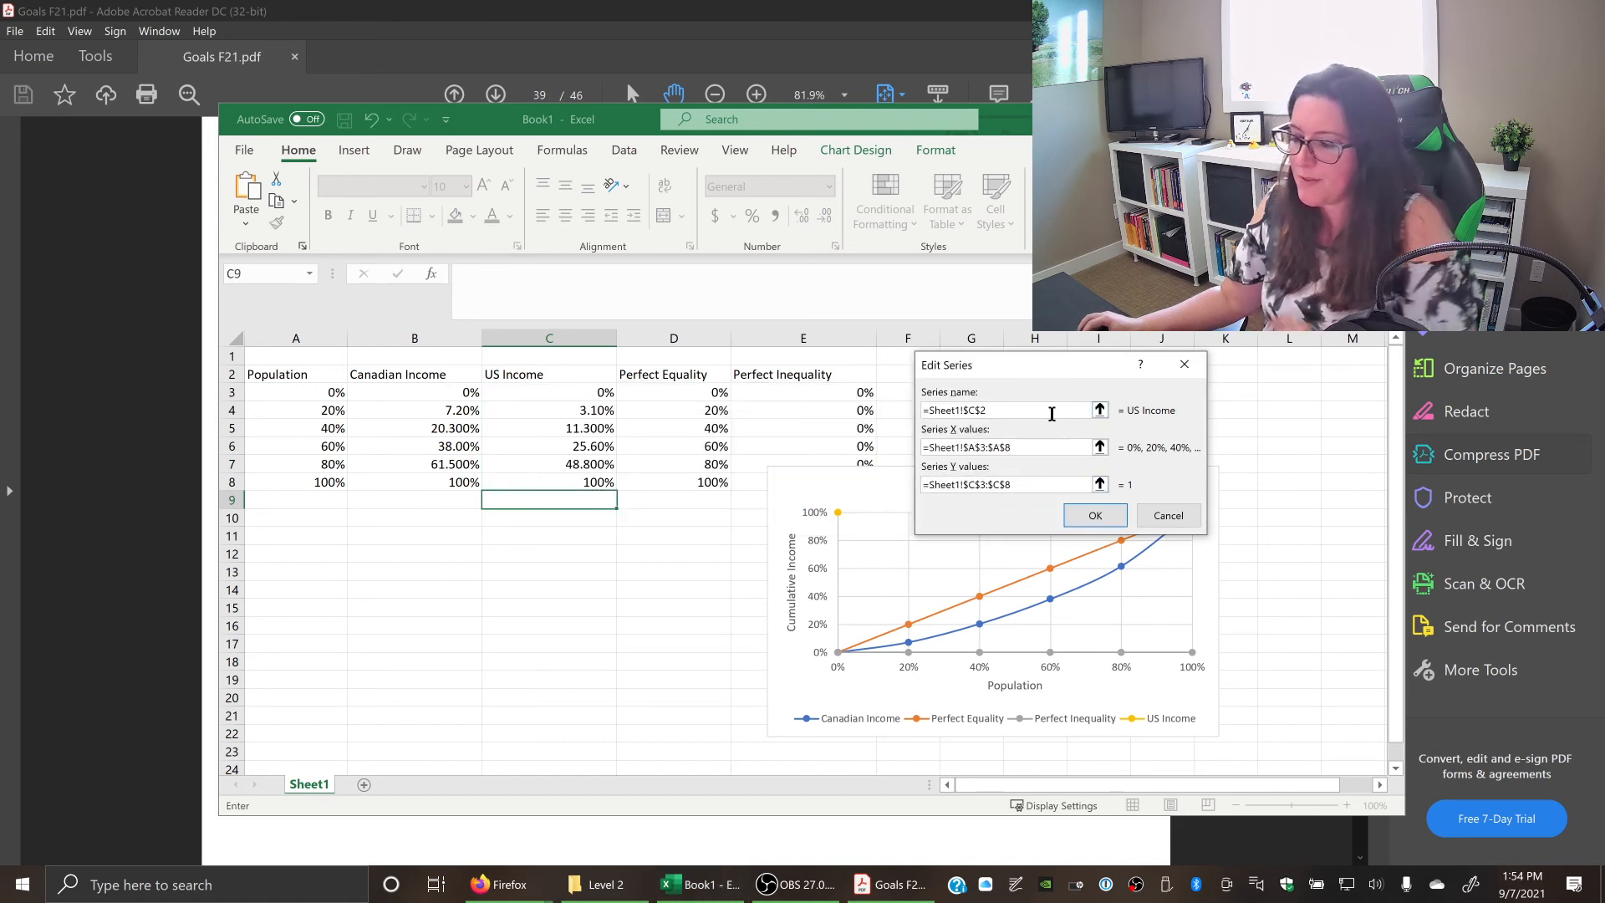
left_click(1095, 516)
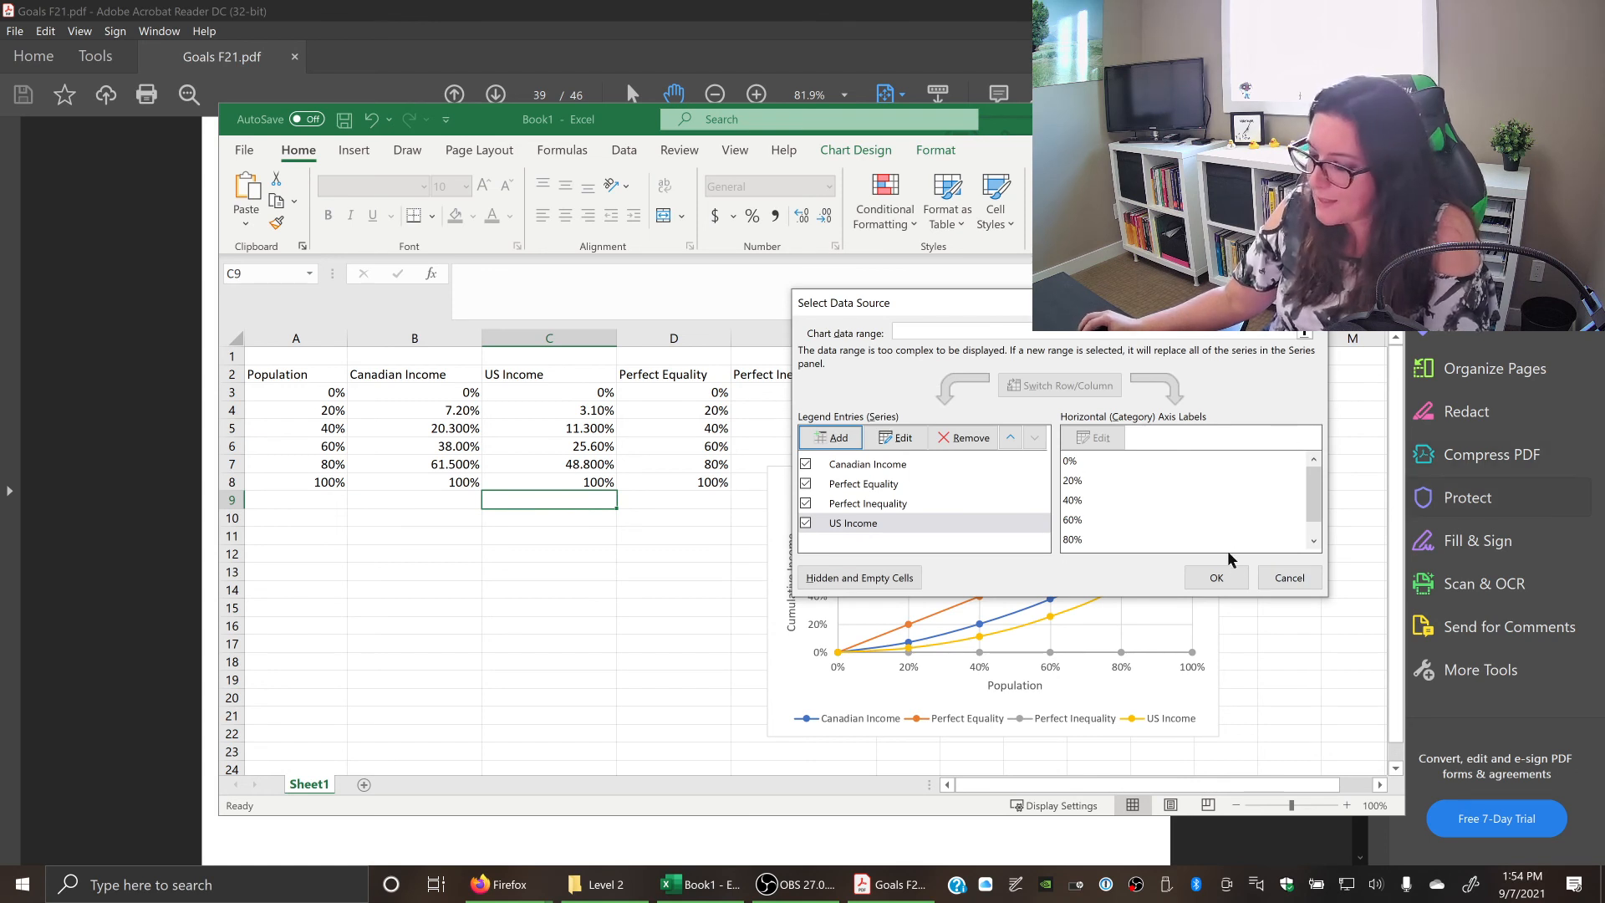
Close Select Data Source with OK and deselect the chart, showing the US Income curve.
left_click(1217, 576)
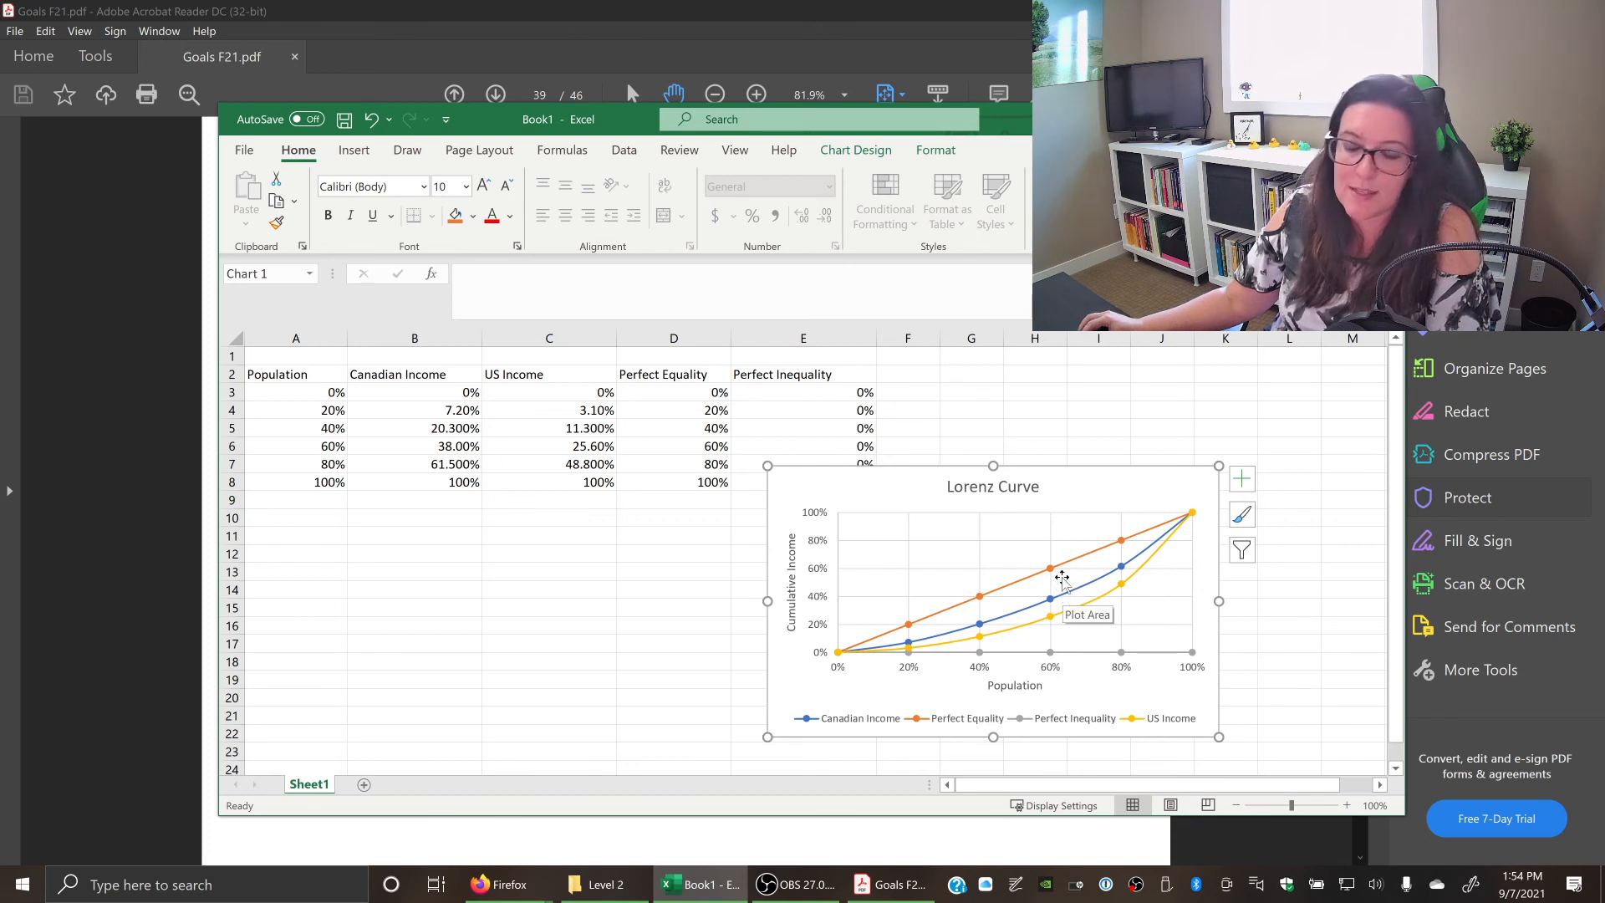
right_click(834, 482)
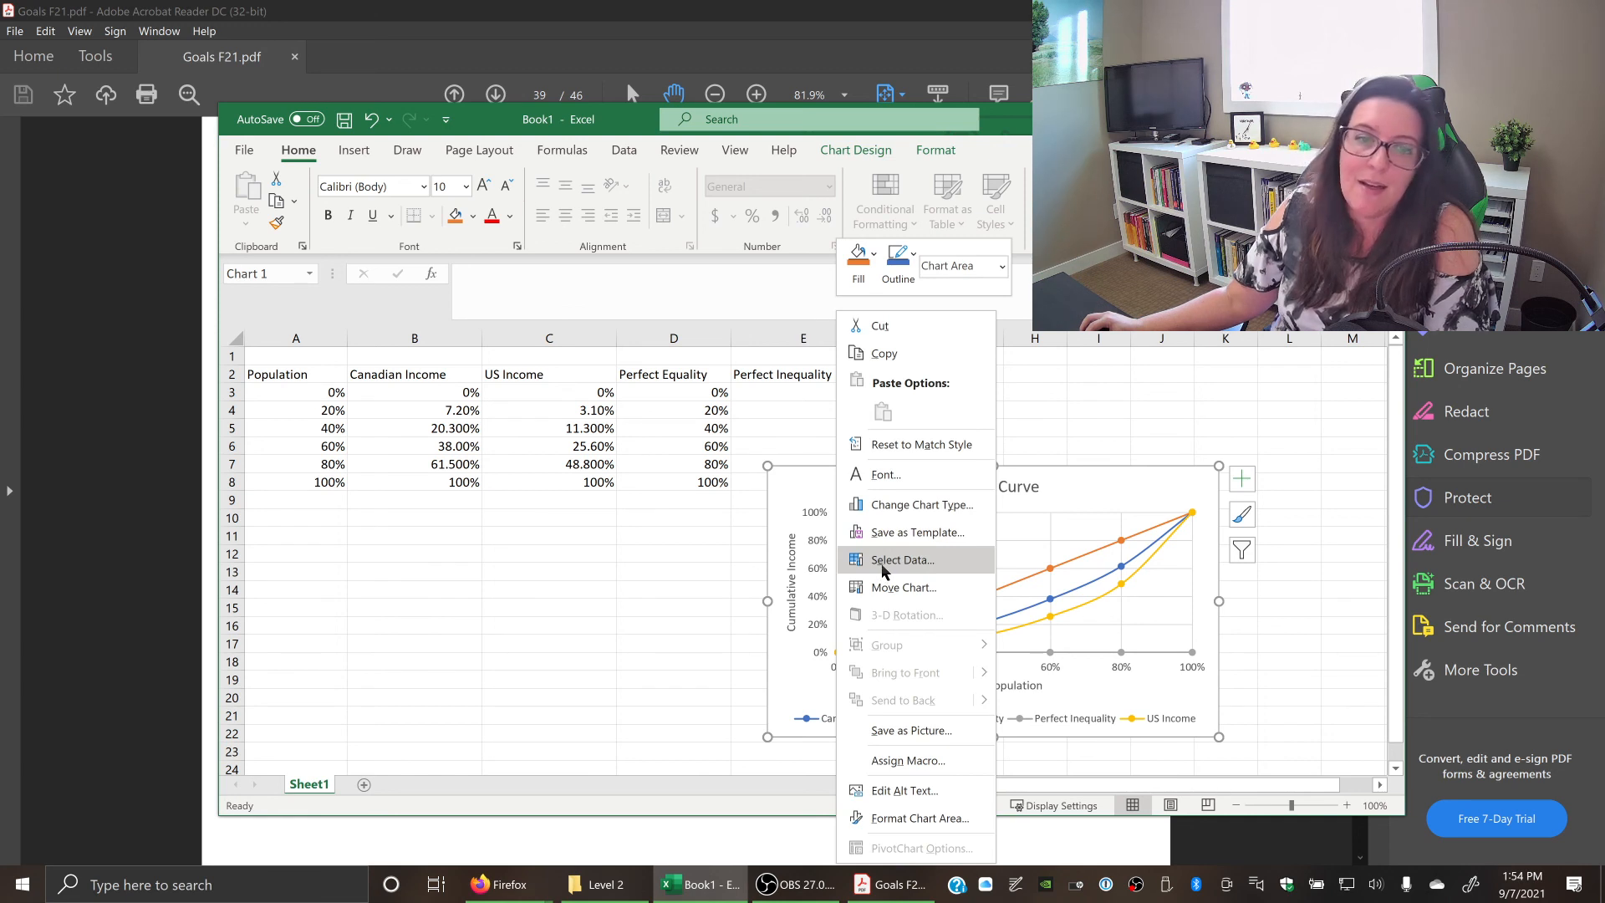
key("Escape")
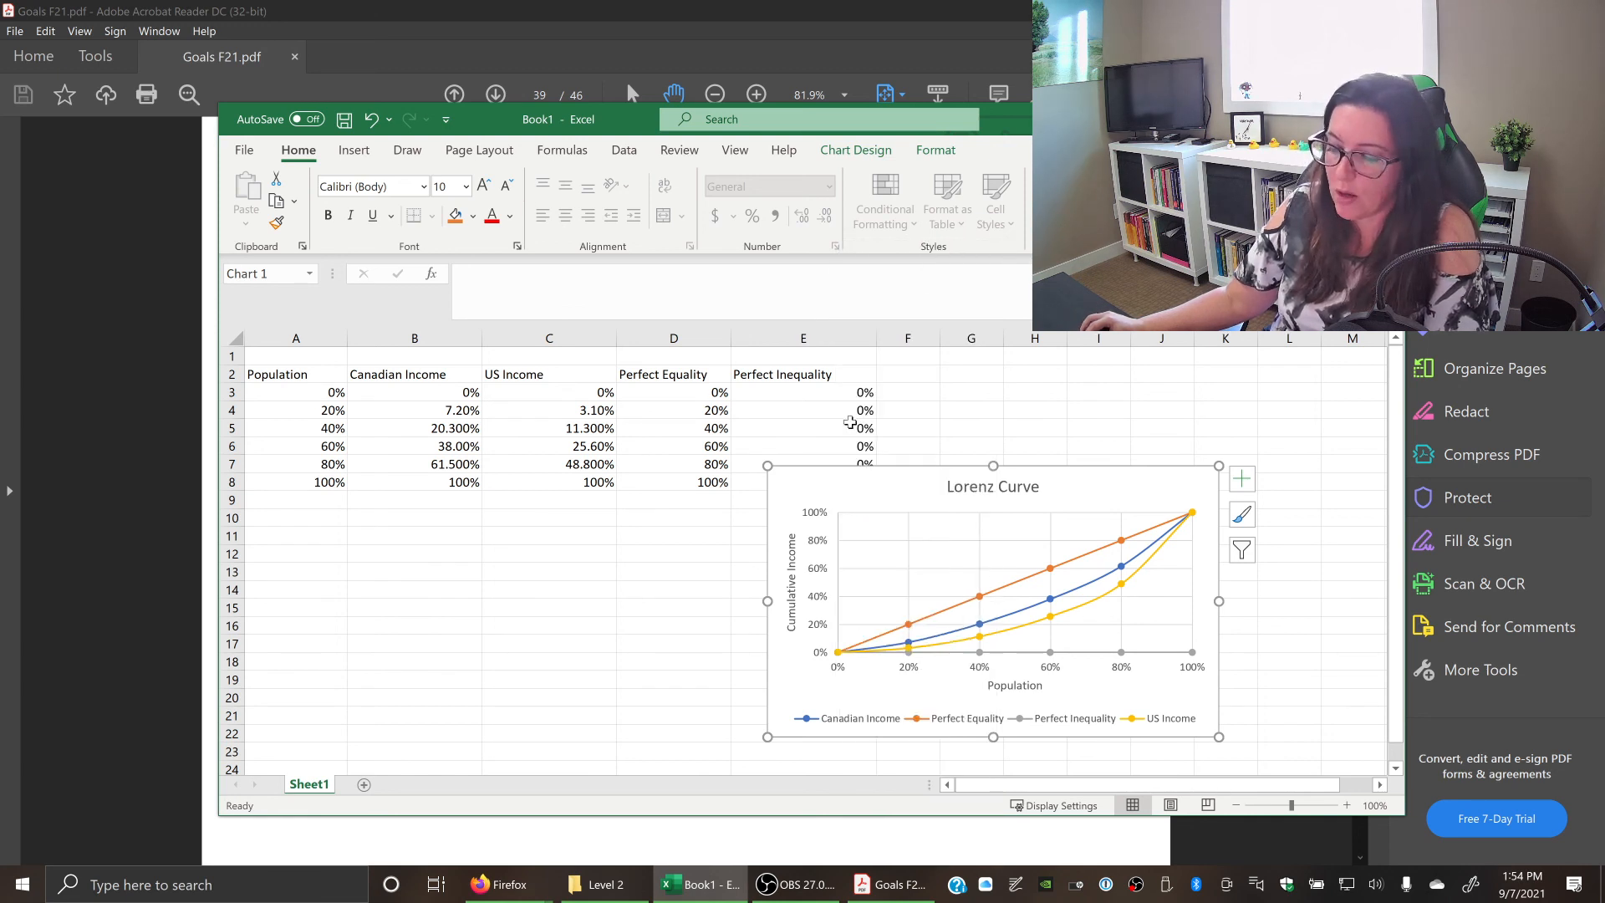
left_click(905, 374)
left_click(1034, 393)
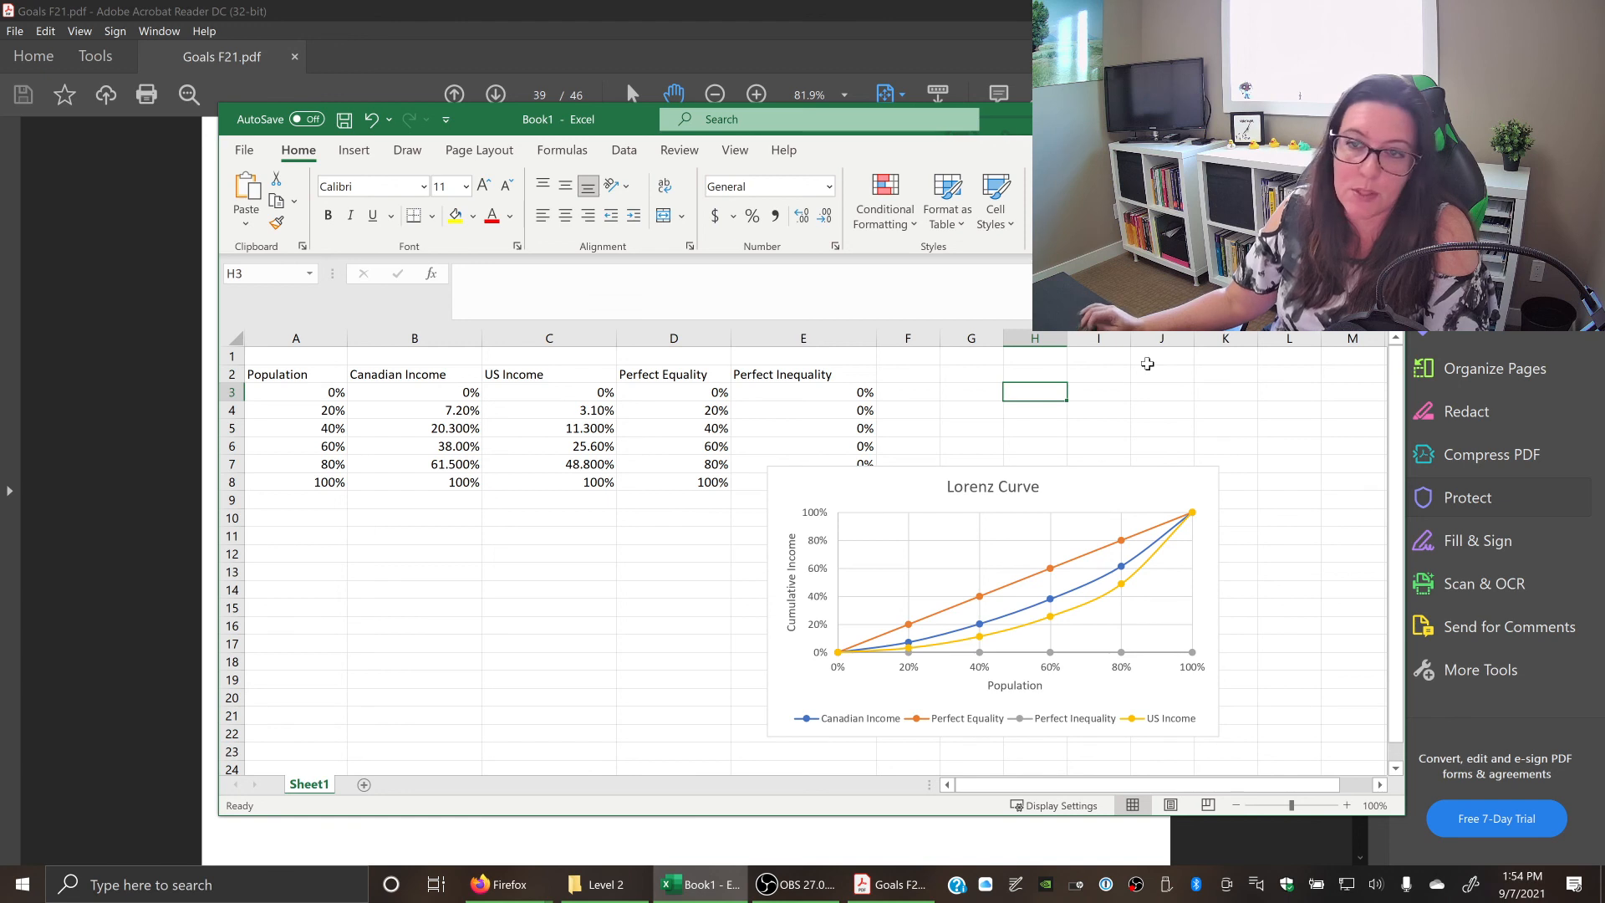